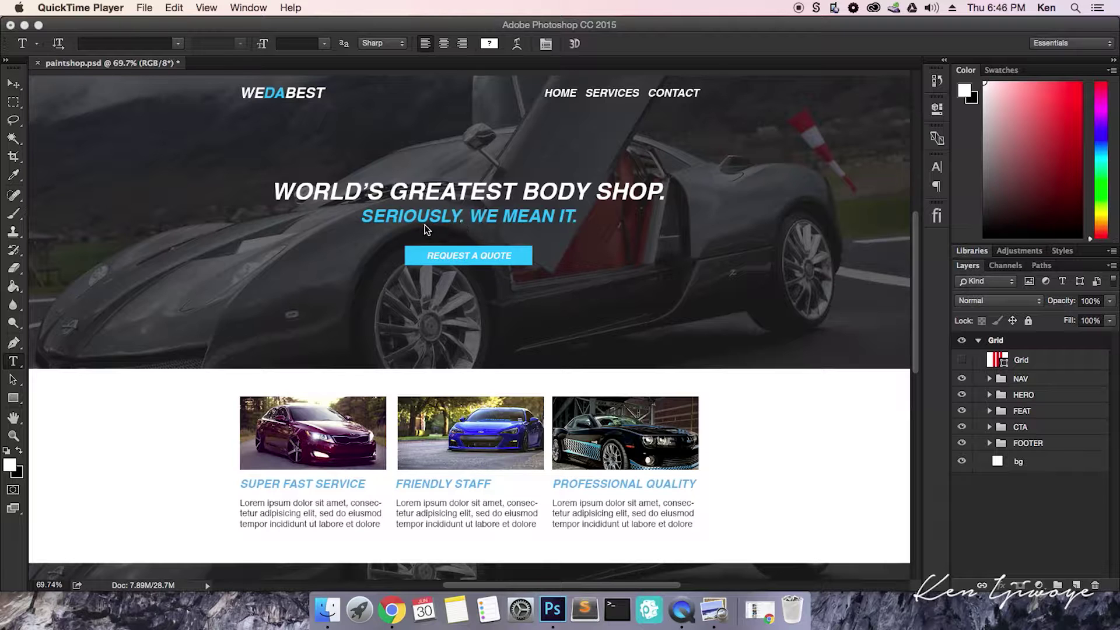
Look over the finished paintshop.psd page design, from the navigation and hero section through the features to the footer
{"action": "scroll", "coordinate": [525, 312], "scroll_direction": "down", "scroll_amount": 3}
{"action": "scroll", "coordinate": [525, 313], "scroll_direction": "up", "scroll_amount": 5}
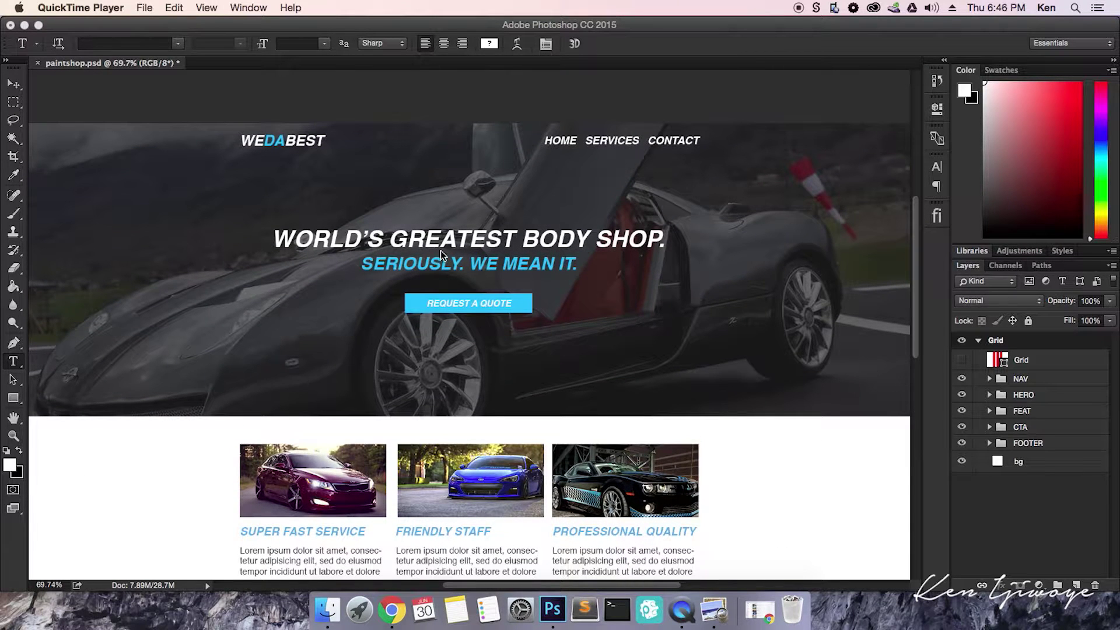
{"action": "scroll", "coordinate": [396, 326], "scroll_direction": "down", "scroll_amount": 4}
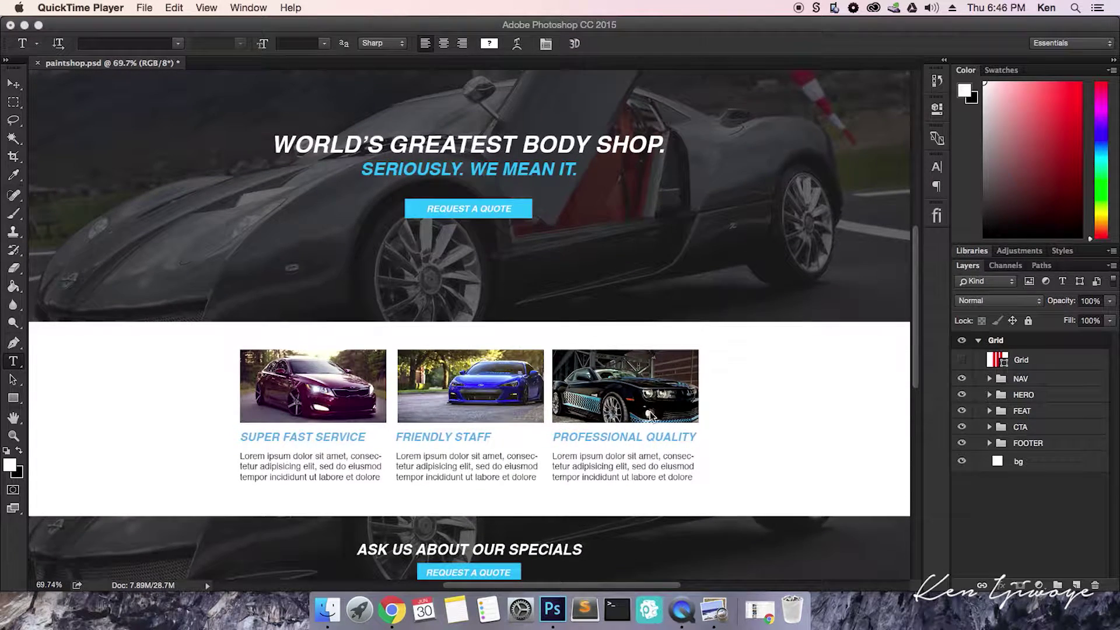
{"action": "scroll", "coordinate": [571, 433], "scroll_direction": "down", "scroll_amount": 1}
{"action": "scroll", "coordinate": [571, 432], "scroll_direction": "down", "scroll_amount": 2}
{"action": "scroll", "coordinate": [474, 495], "scroll_direction": "down", "scroll_amount": 3}
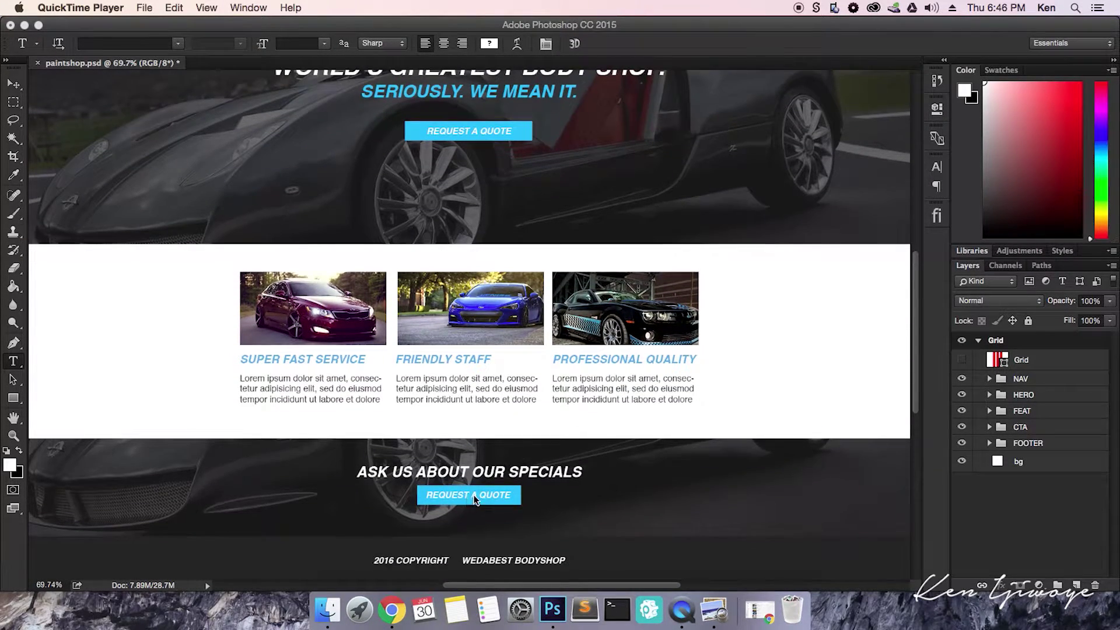
{"action": "scroll", "coordinate": [579, 503], "scroll_direction": "up", "scroll_amount": 8}
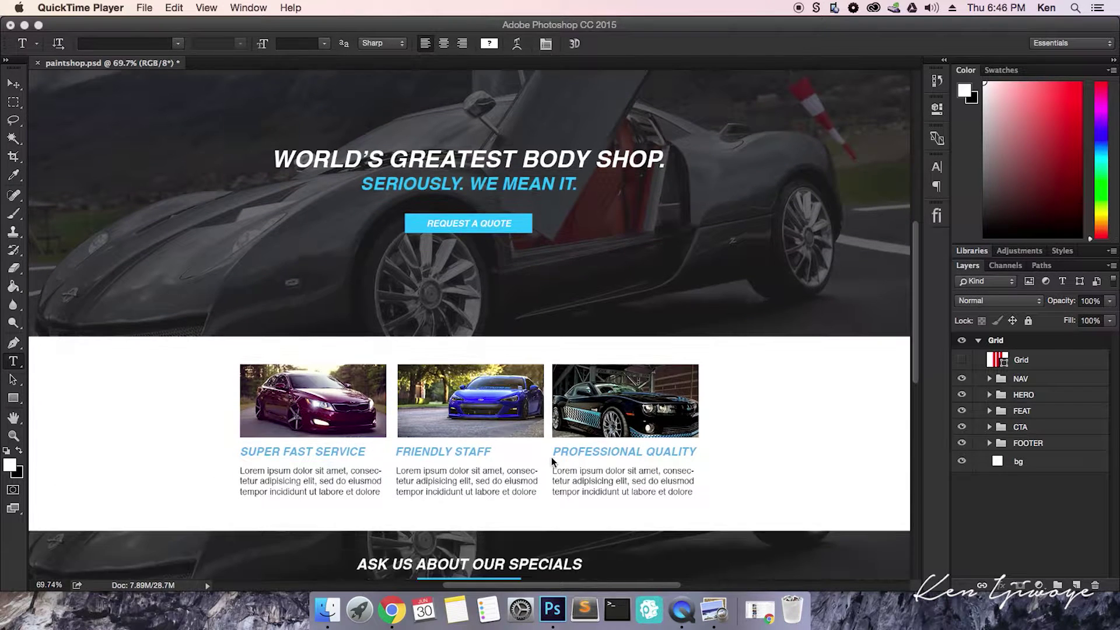
{"action": "scroll", "coordinate": [551, 461], "scroll_direction": "up", "scroll_amount": 1}
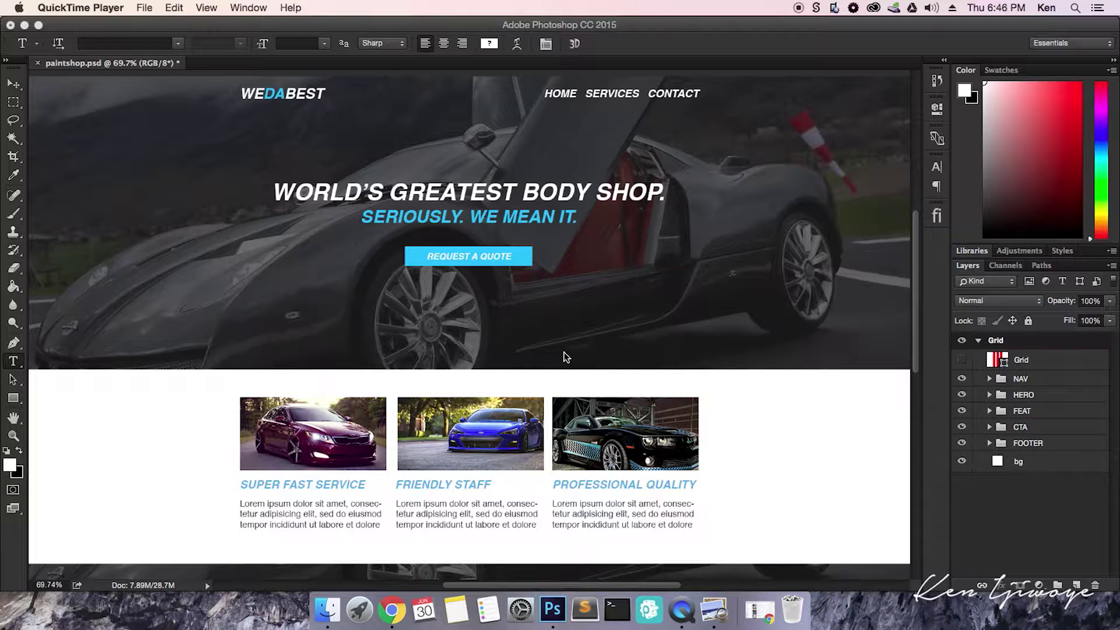
Show the Grid layer and the column guides over the paintshop.psd design
{"action": "left_click", "coordinate": [961, 361]}
{"action": "left_click", "coordinate": [961, 361]}
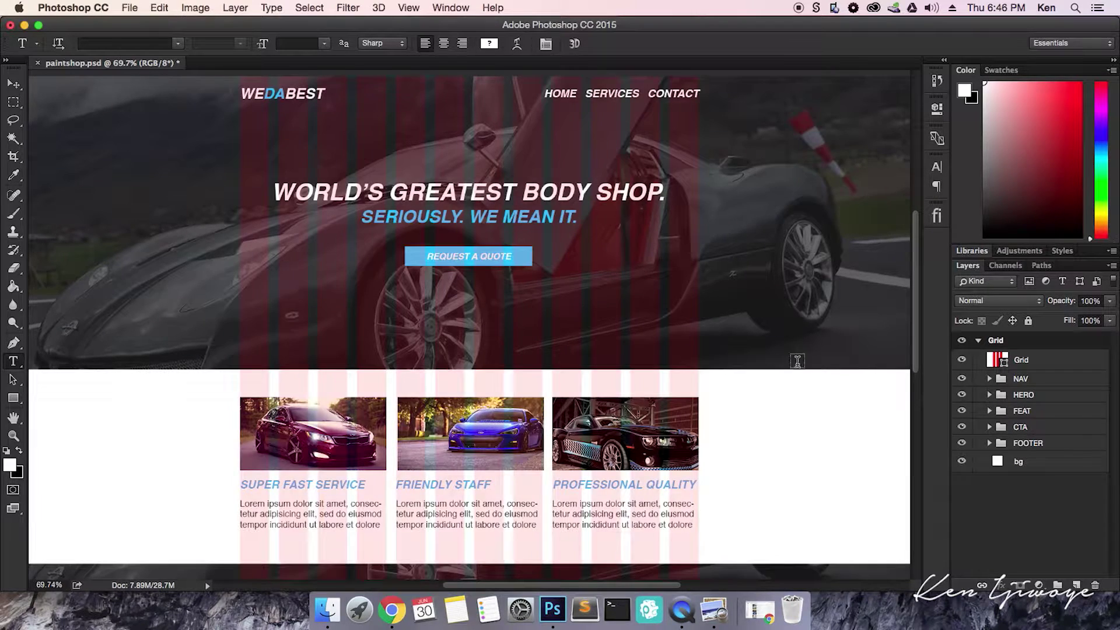
{"action": "key", "text": "super+semicolon"}
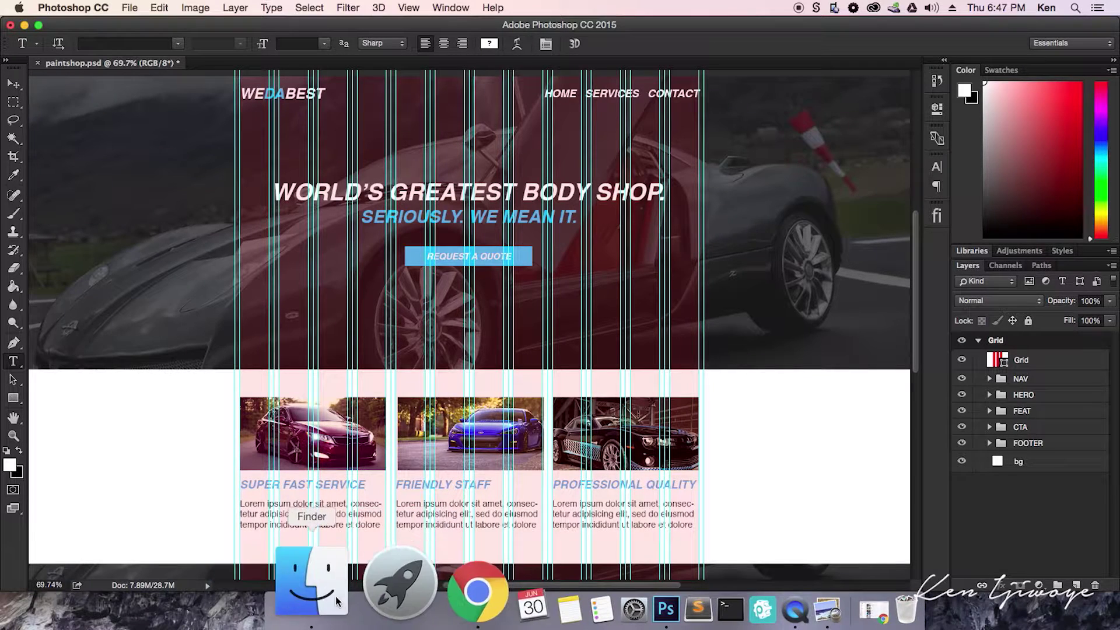
Open 12-col-960px.psd from the Grids folder in Documents
{"action": "left_click", "coordinate": [303, 604]}
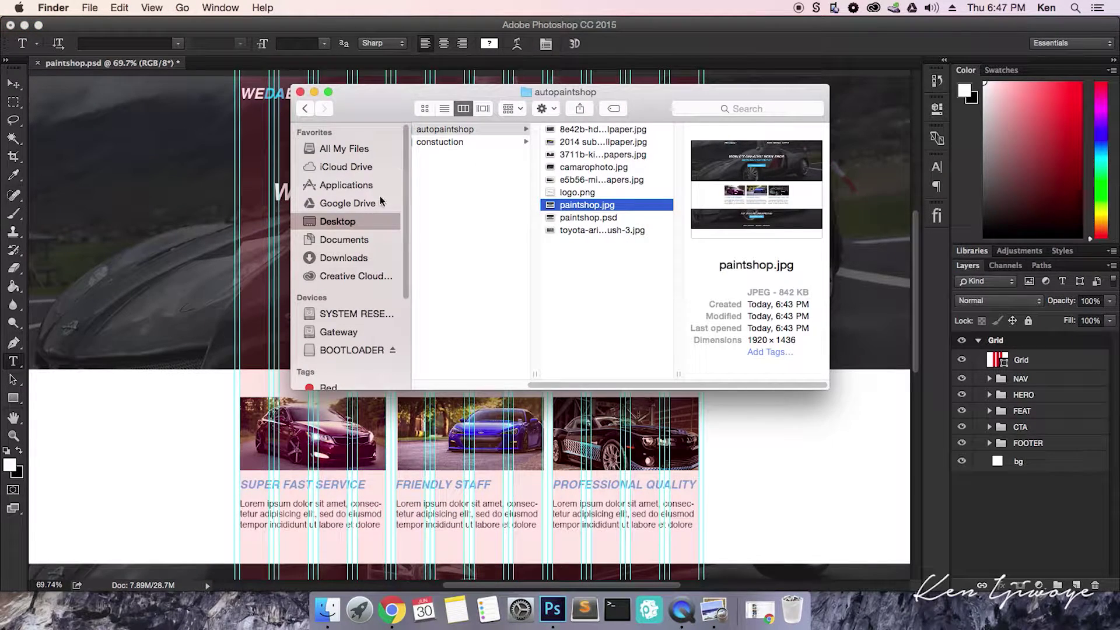
{"action": "left_click", "coordinate": [353, 241]}
{"action": "left_click", "coordinate": [444, 142]}
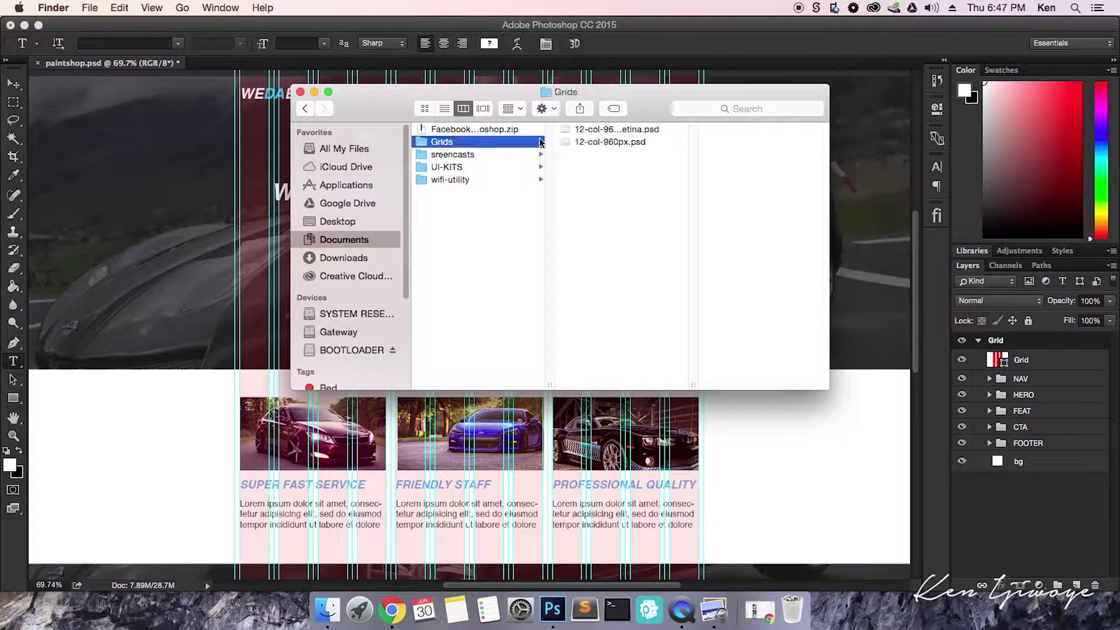
{"action": "left_click", "coordinate": [601, 143]}
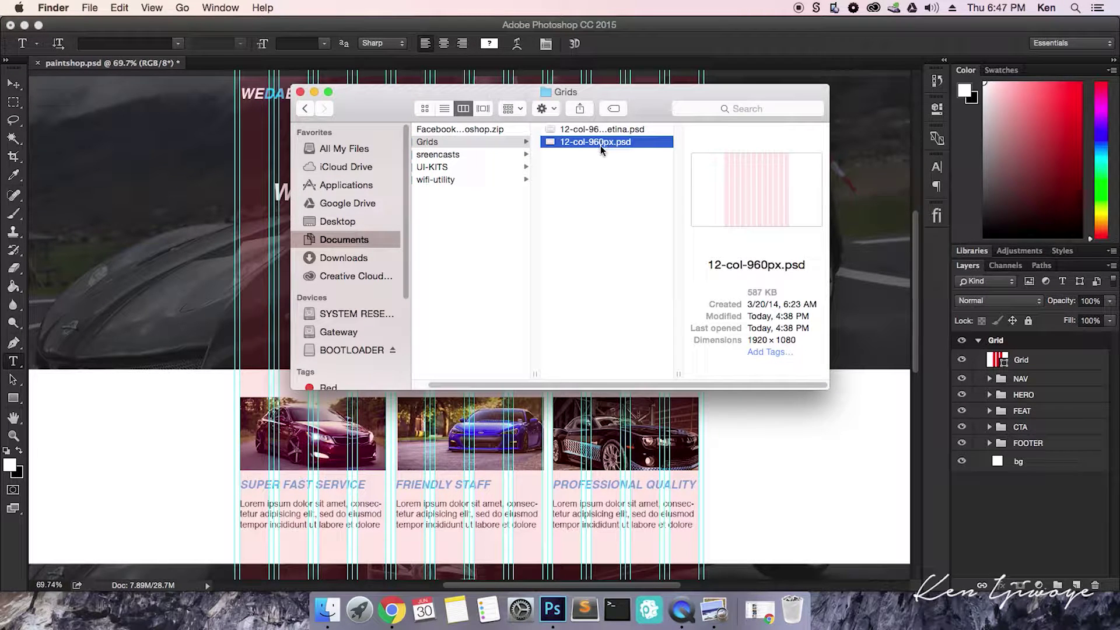
{"action": "double_click", "coordinate": [603, 144]}
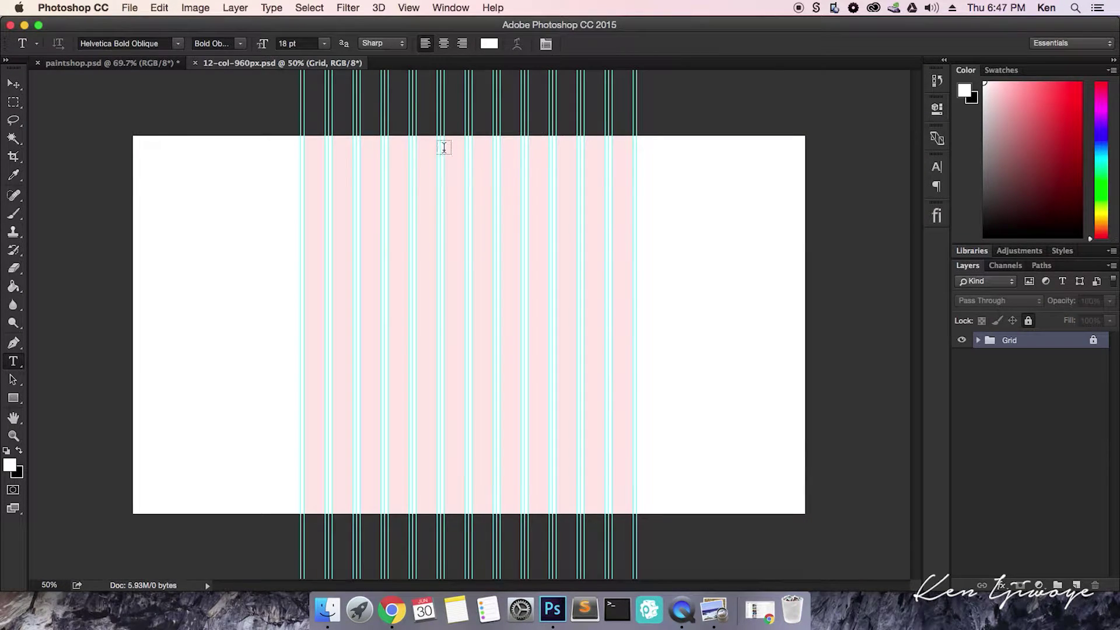
Unlock the Grid group and convert it to an artboard with a Dark Gray canvas surround
{"action": "left_click", "coordinate": [1093, 341]}
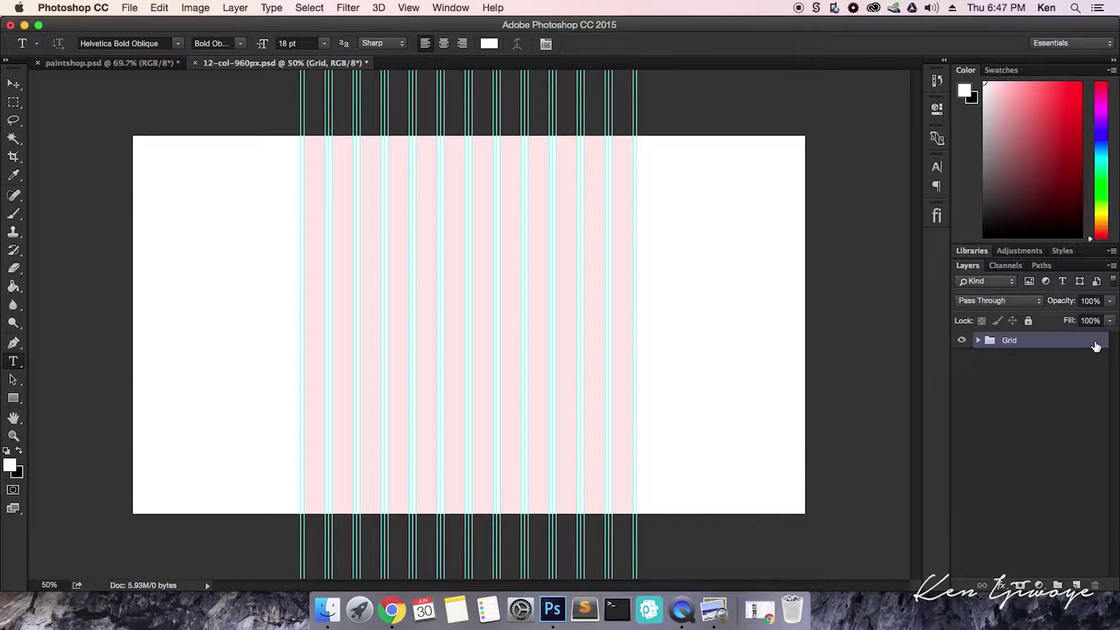
{"action": "right_click", "coordinate": [1017, 343]}
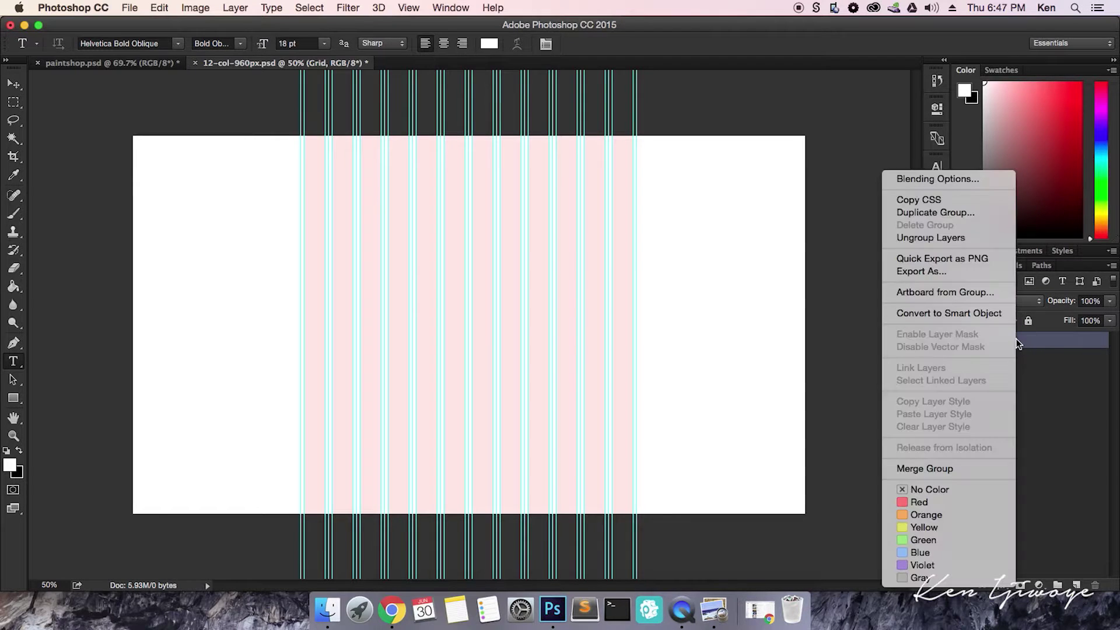
{"action": "left_click", "coordinate": [938, 292]}
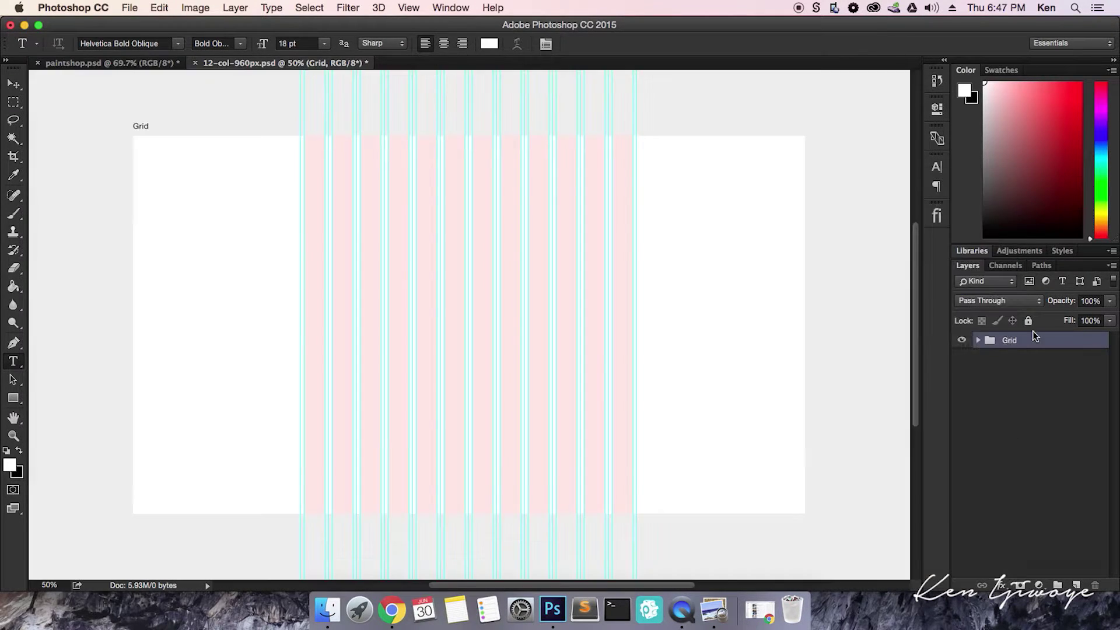
{"action": "right_click", "coordinate": [862, 276]}
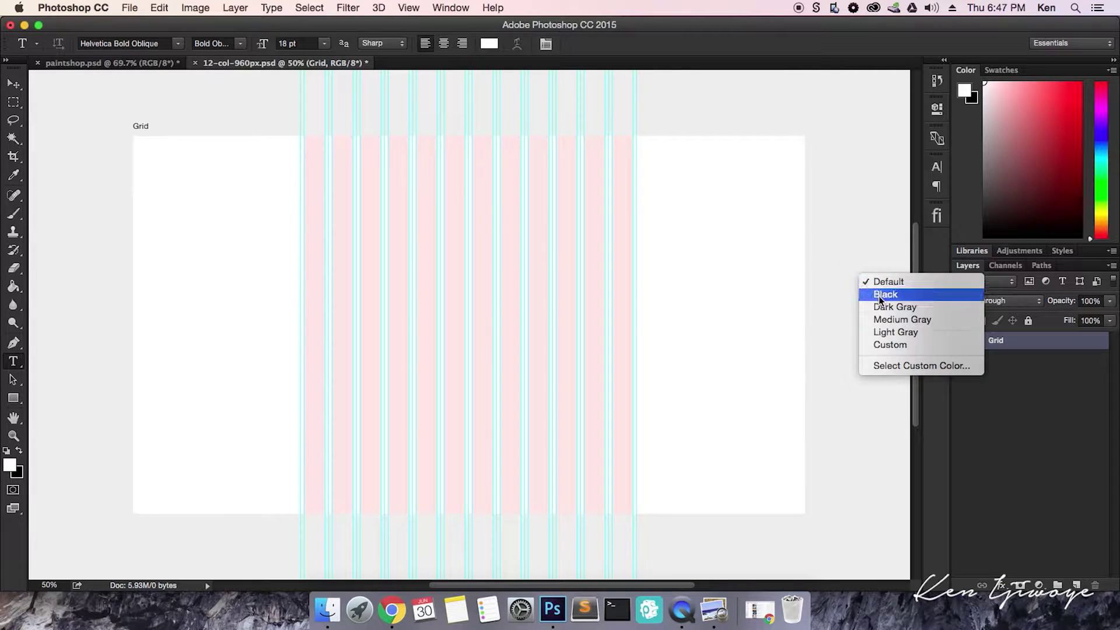
{"action": "left_click", "coordinate": [891, 307]}
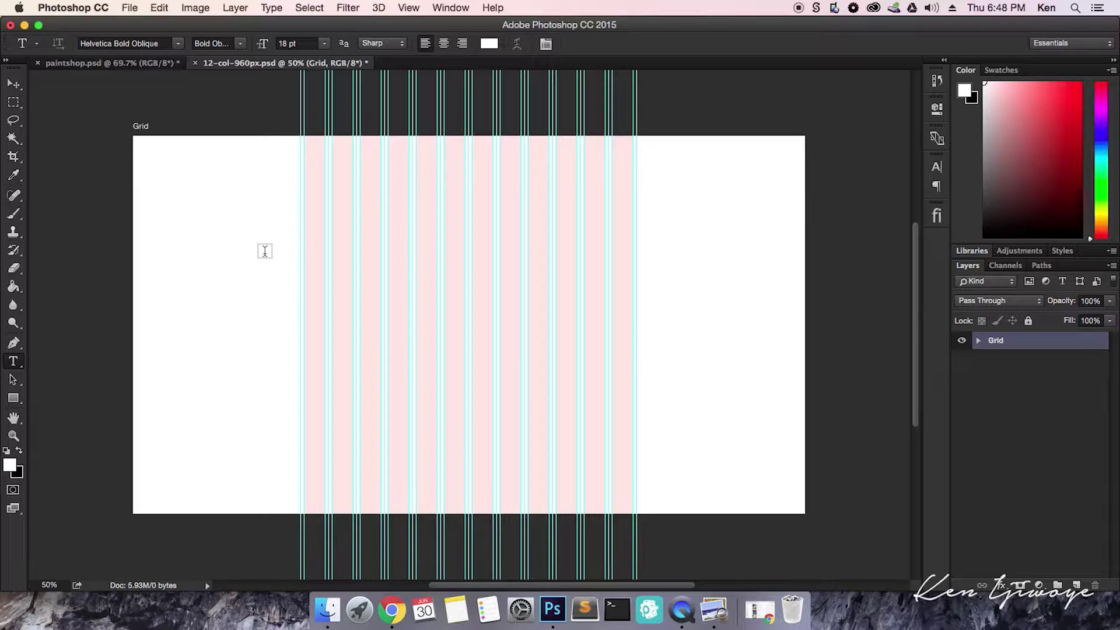
Draw a rectangle about 1733 by 326 px across the upper part of the 12-col-960px.psd artboard and fill it with dark grey
{"action": "left_click", "coordinate": [131, 63]}
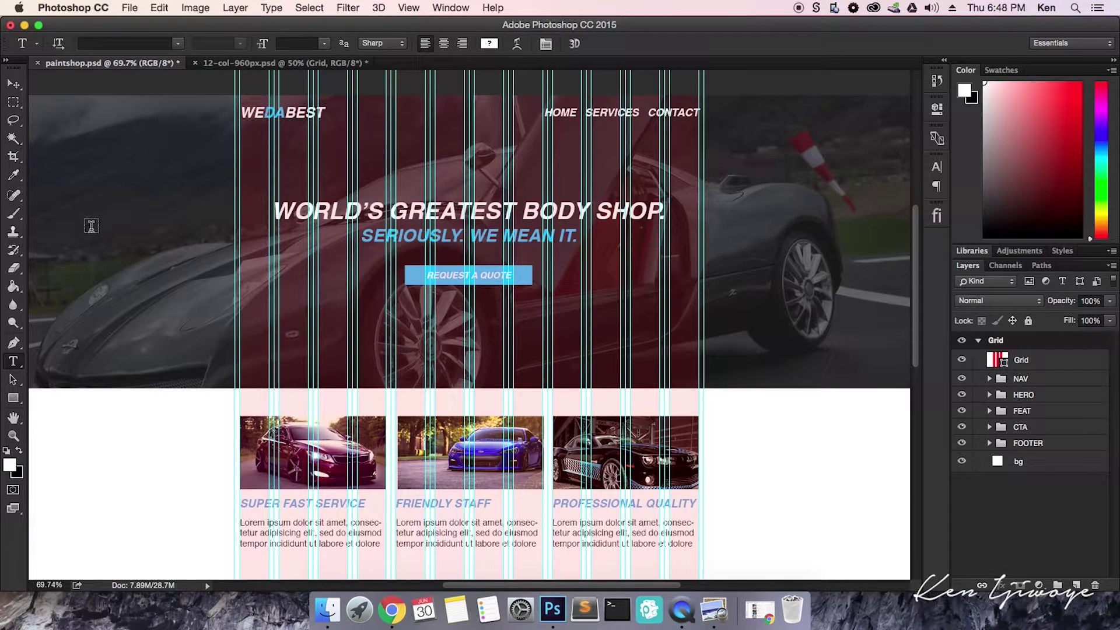
{"action": "left_click", "coordinate": [224, 64]}
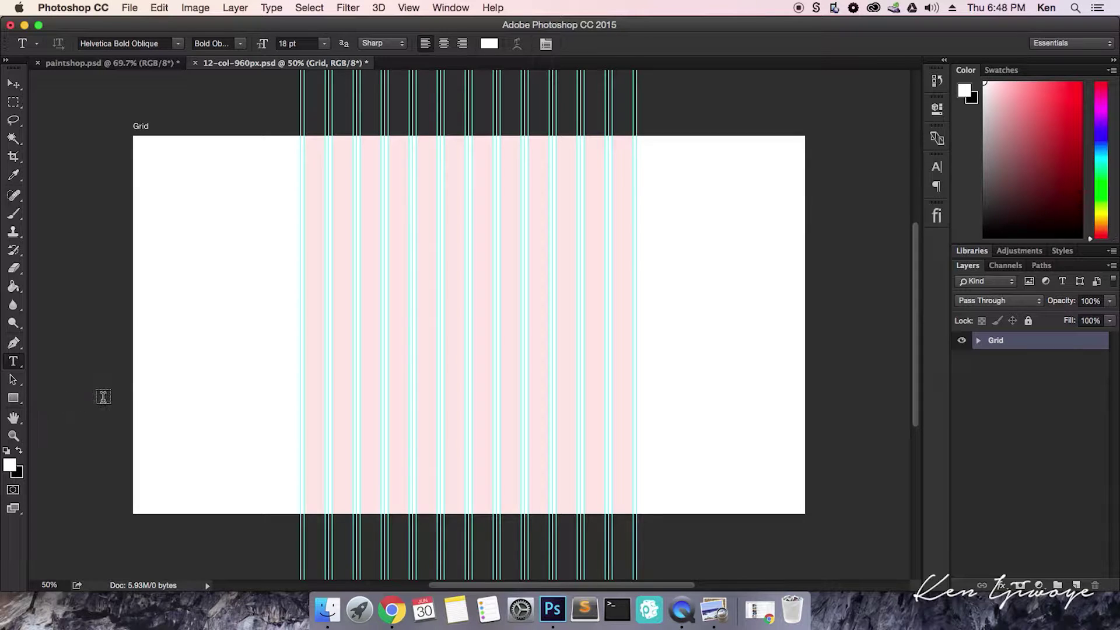
{"action": "key", "text": "u"}
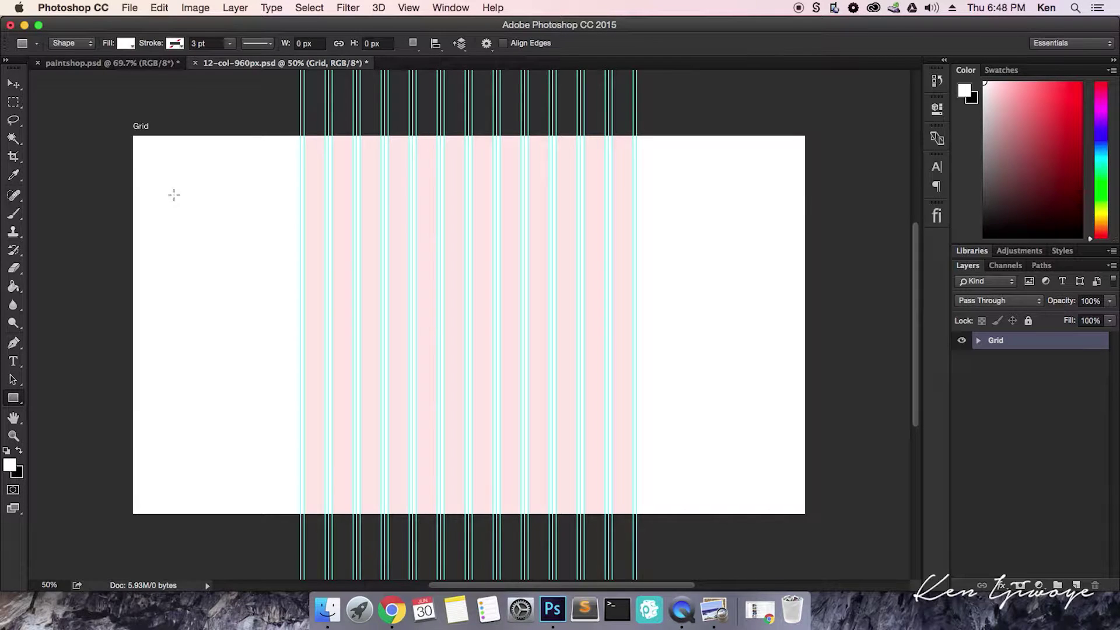
{"action": "left_click_drag", "start_coordinate": [164, 150], "coordinate": [767, 263]}
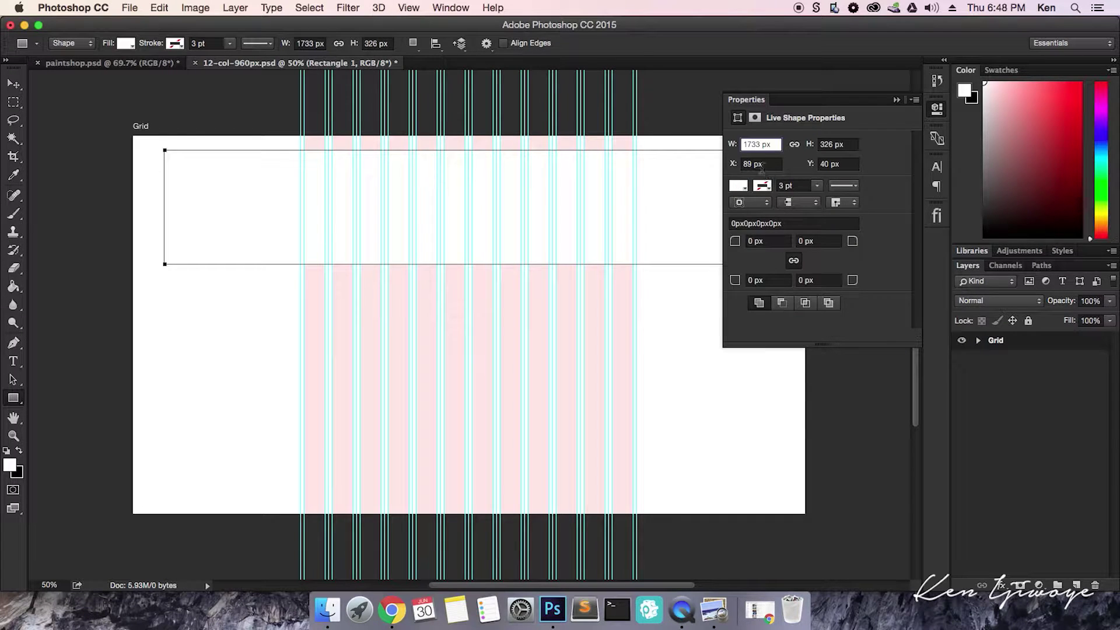
{"action": "left_click", "coordinate": [738, 186]}
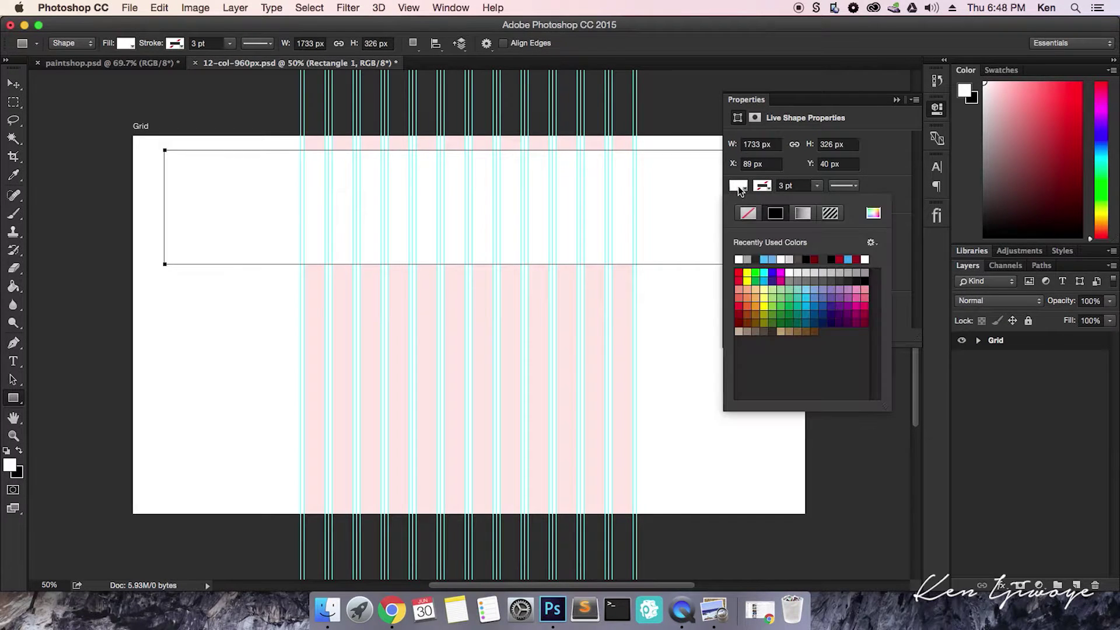
{"action": "left_click", "coordinate": [854, 280]}
{"action": "left_click", "coordinate": [934, 113]}
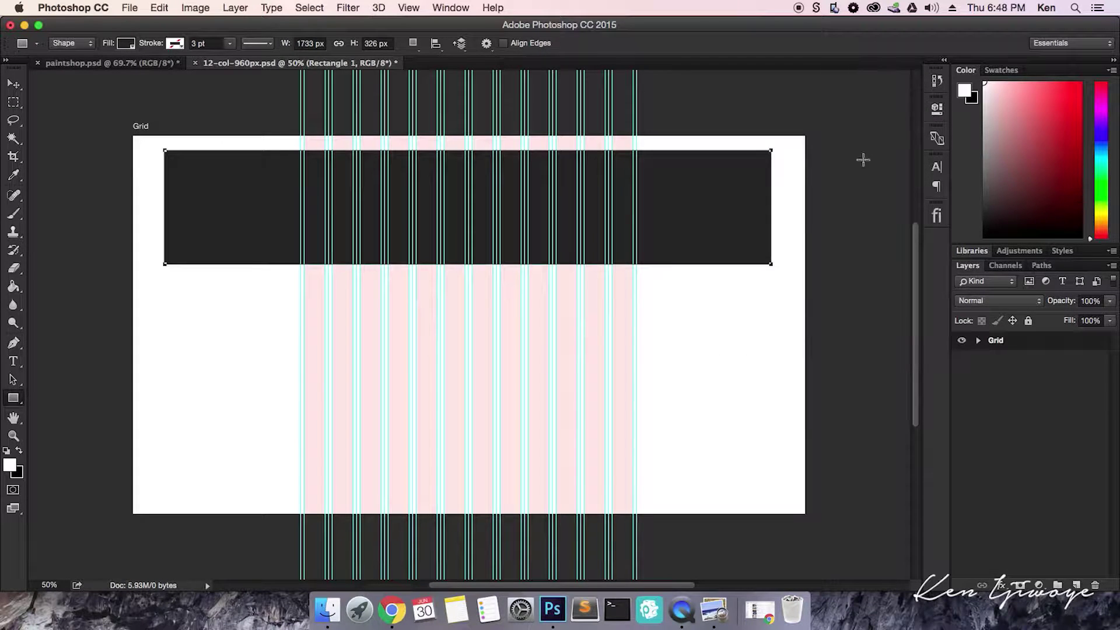
Set the dark rectangle's width to 1930 px and its height to 600 px
{"action": "left_click", "coordinate": [936, 110]}
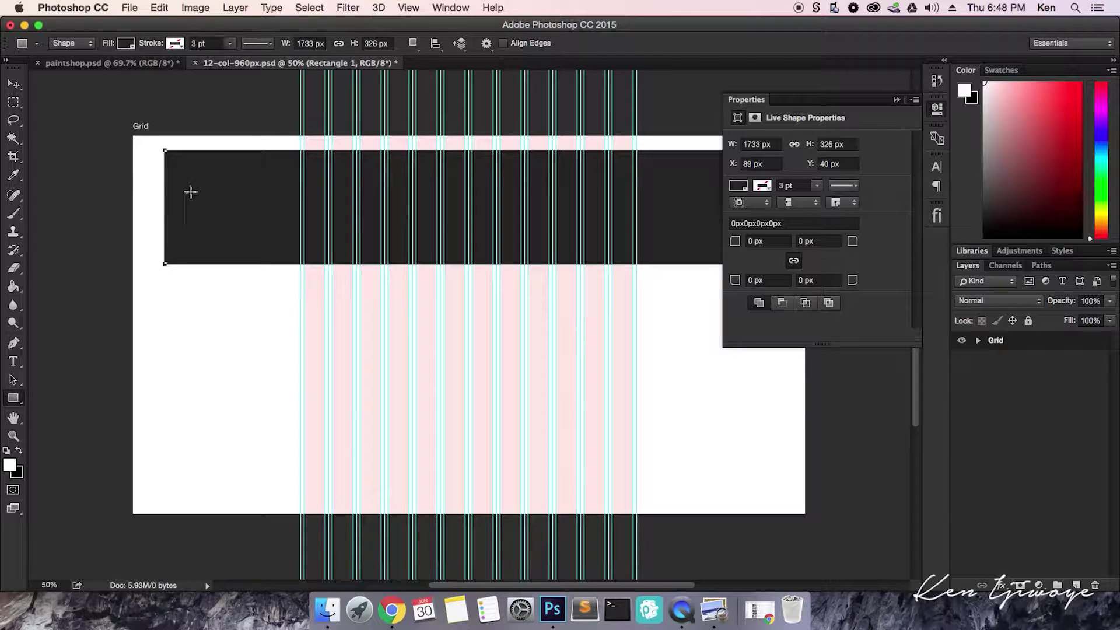
{"action": "double_click", "coordinate": [749, 144]}
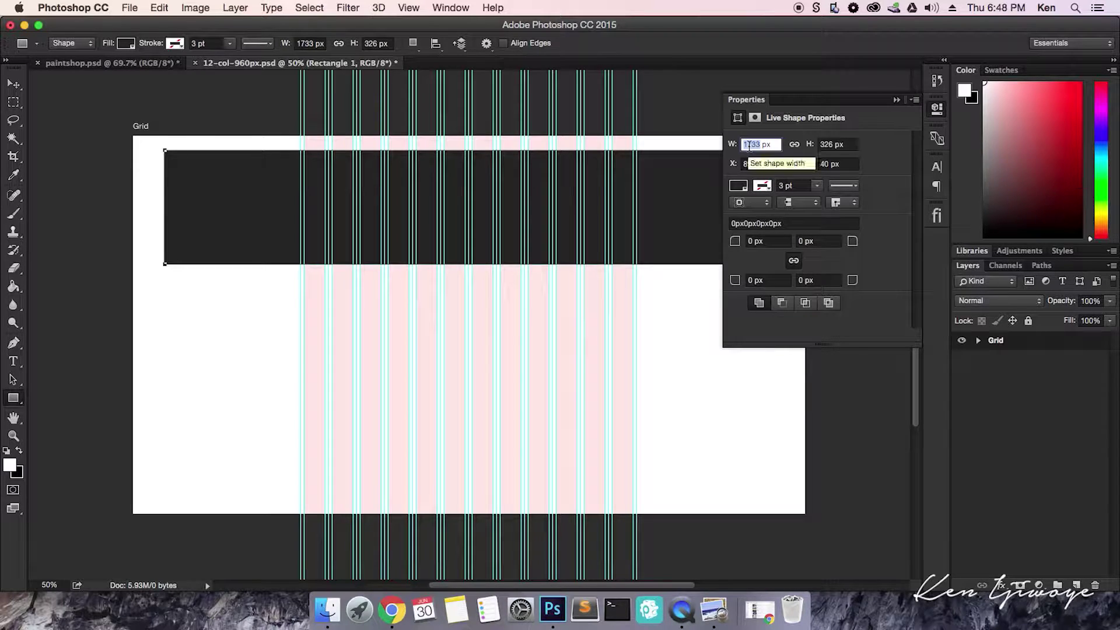
{"action": "type", "text": "19"}
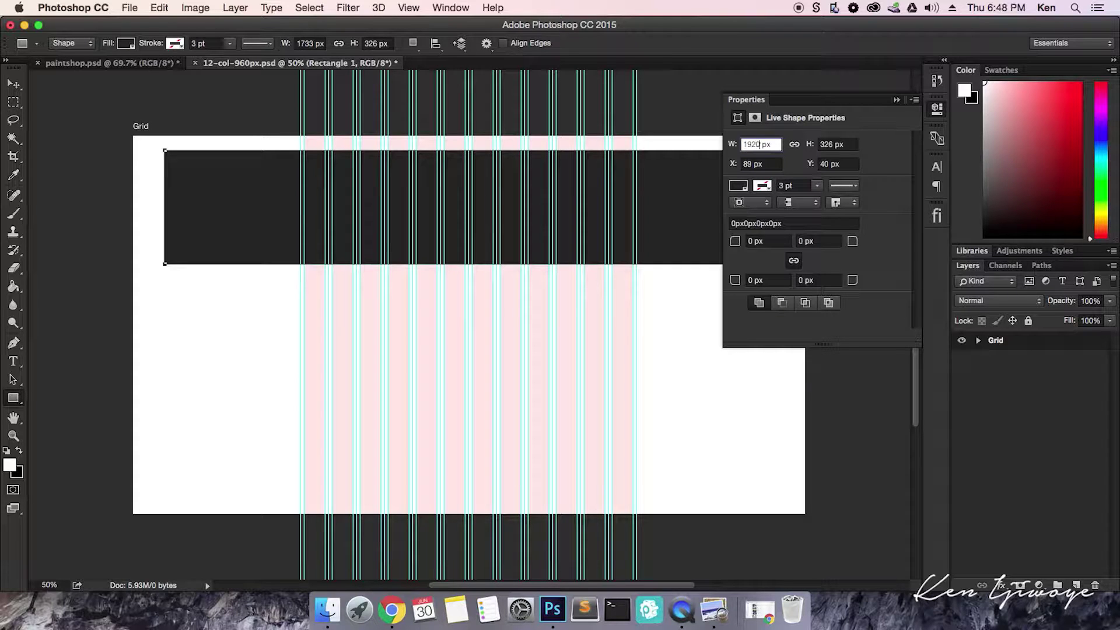
{"action": "type", "text": "30"}
{"action": "key", "text": "Tab"}
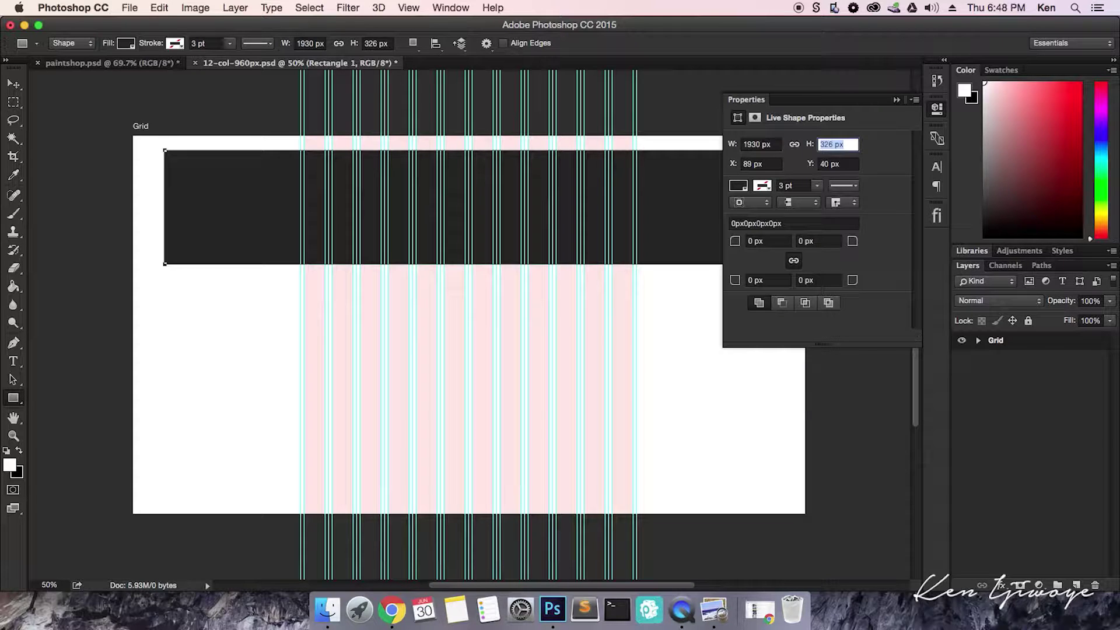
{"action": "type", "text": "600"}
{"action": "key", "text": "Return"}
Move the dark rectangle to the artboard's upper-left corner at X 0 px, Y 0 px
{"action": "key", "text": "v"}
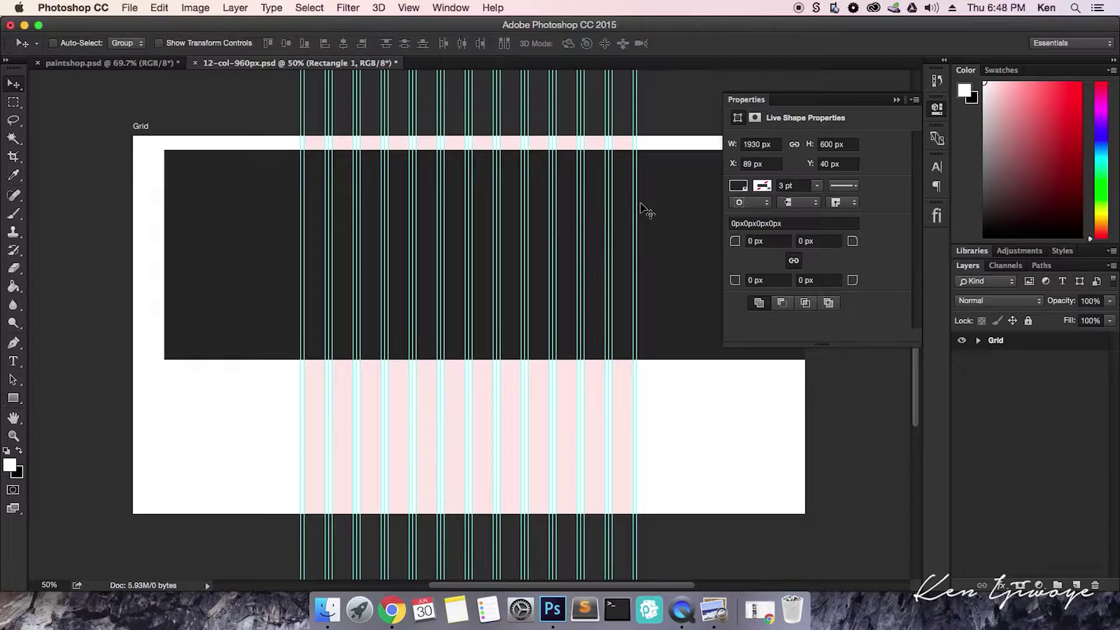
{"action": "left_click_drag", "start_coordinate": [661, 222], "coordinate": [625, 223]}
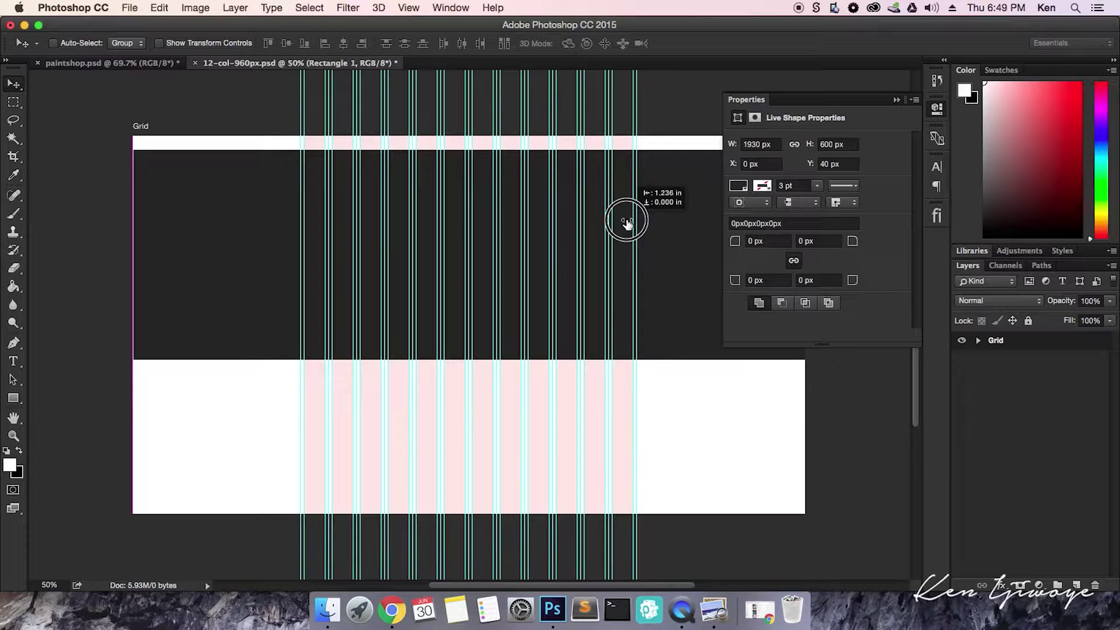
{"action": "left_click_drag", "start_coordinate": [626, 223], "coordinate": [667, 226]}
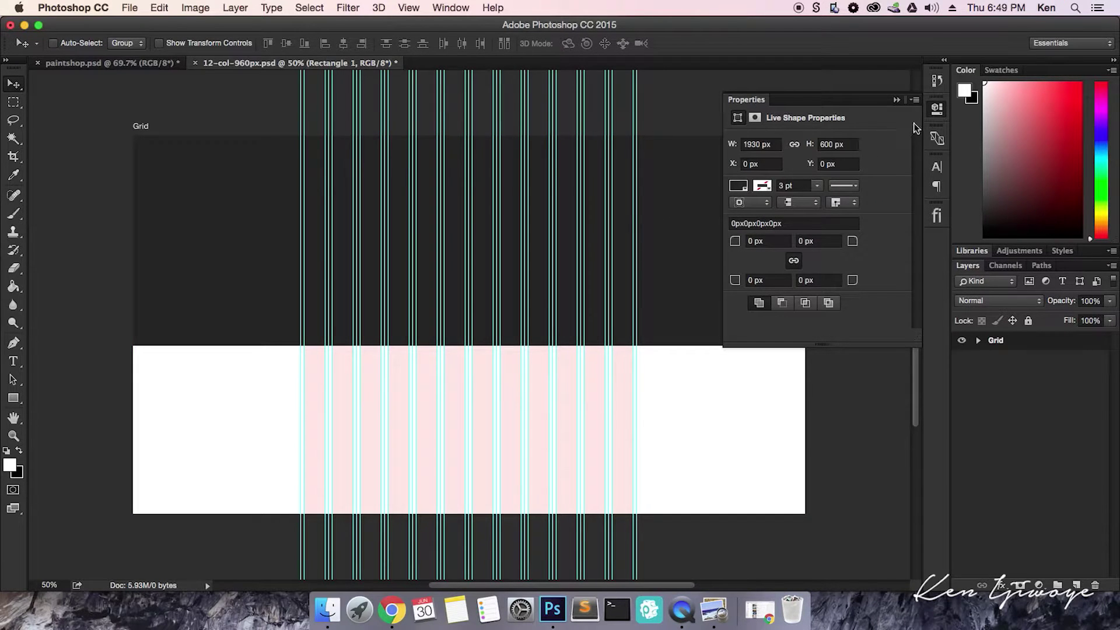
{"action": "left_click", "coordinate": [936, 109]}
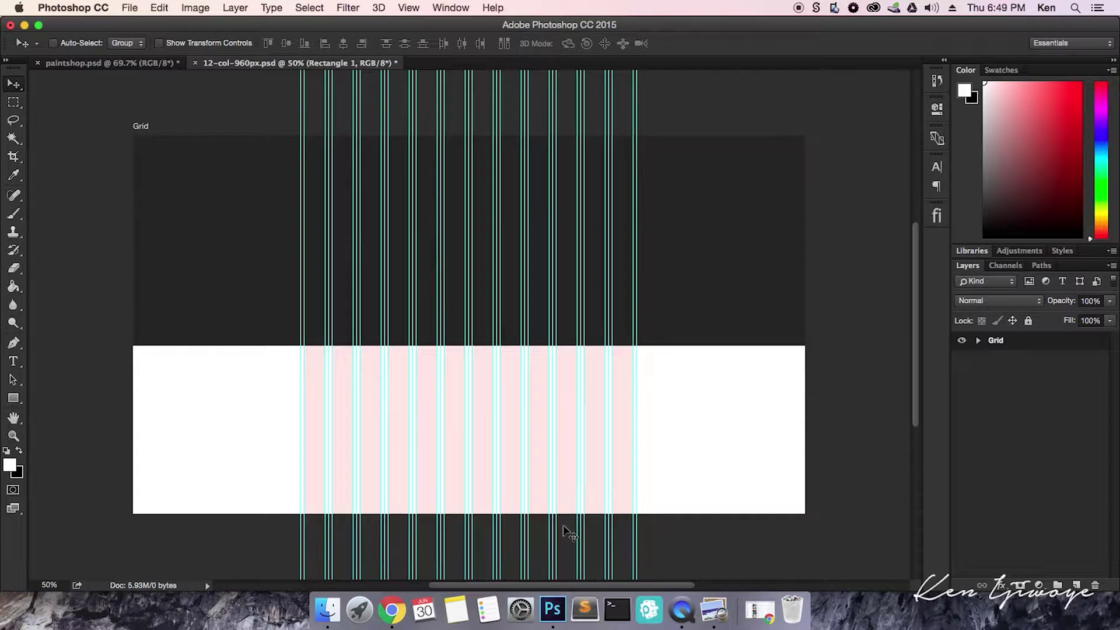
Switch to Finder and place the 8e42b-hd-wallpapers car JPG from the Desktop's Youtube/autopaintshop folder into the 12-col-960px.psd artboard in Photoshop
{"action": "left_click", "coordinate": [327, 608]}
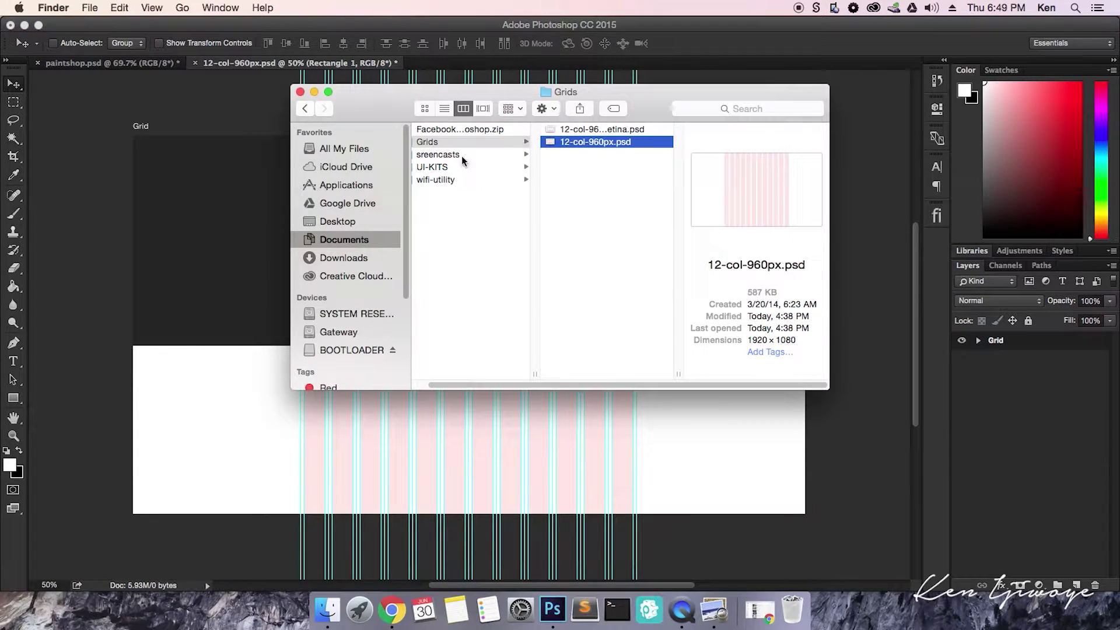
{"action": "left_click", "coordinate": [350, 223]}
{"action": "left_click", "coordinate": [455, 192]}
{"action": "left_click", "coordinate": [598, 129]}
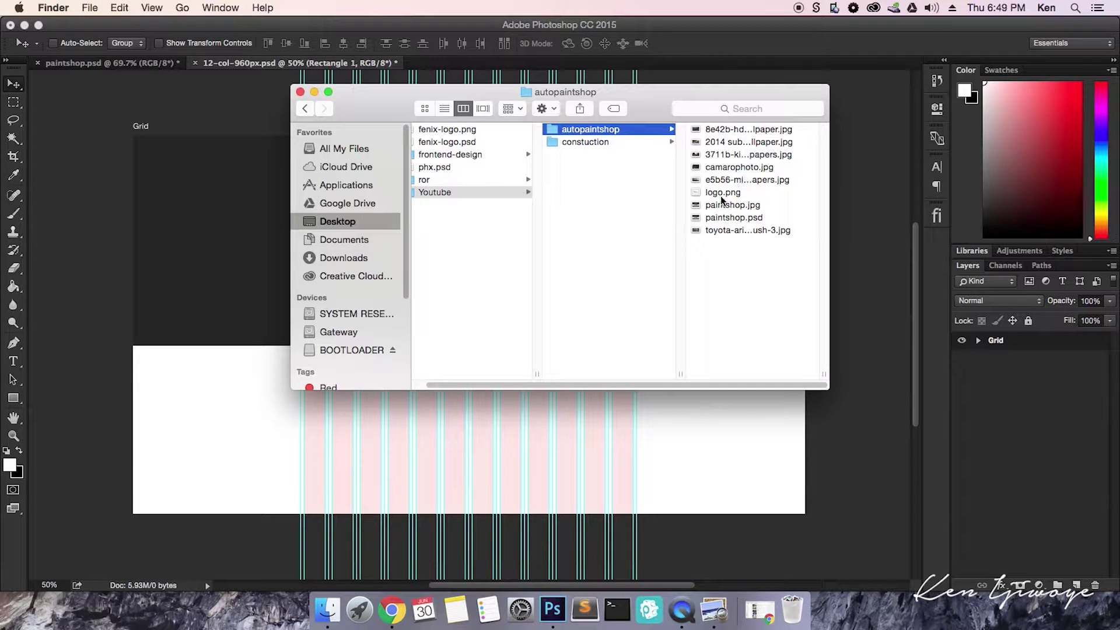
{"action": "left_click", "coordinate": [738, 168]}
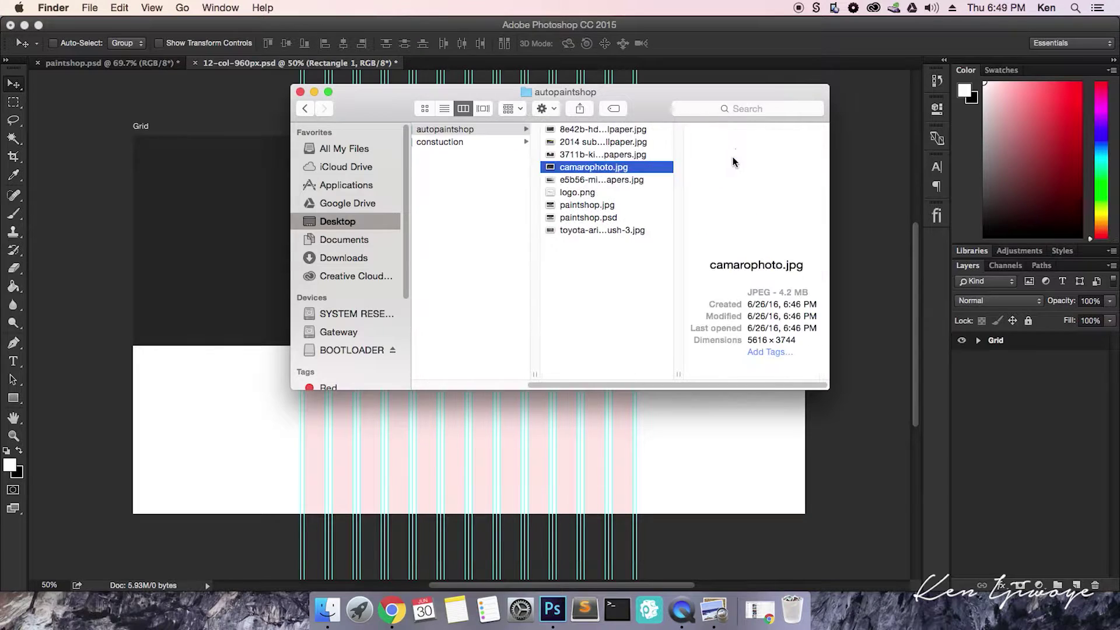
{"action": "left_click", "coordinate": [629, 131]}
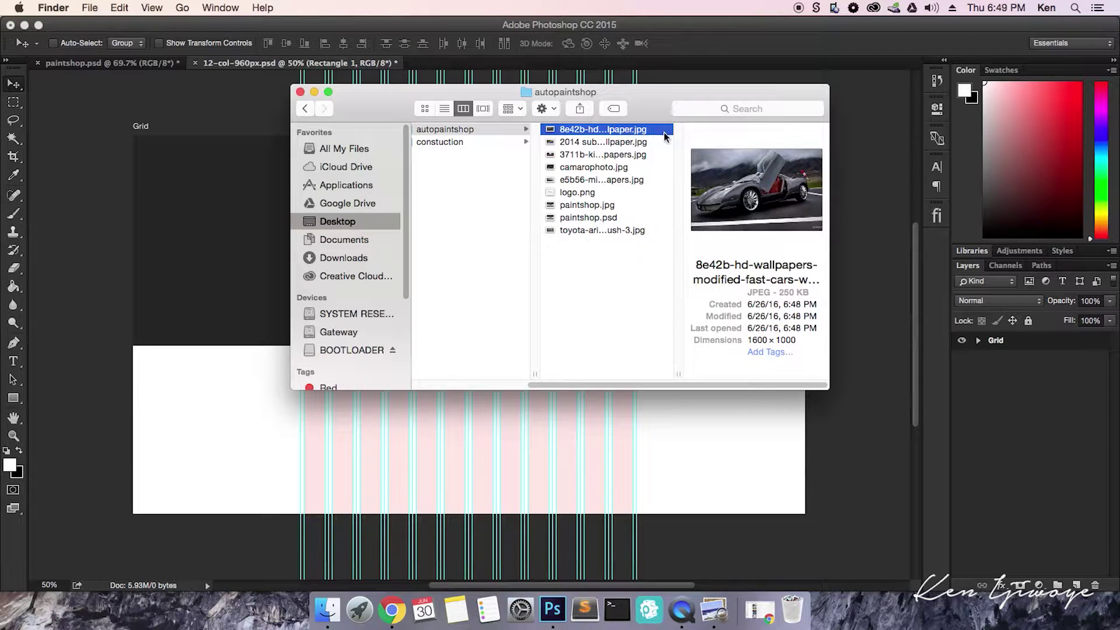
{"action": "left_click_drag", "start_coordinate": [593, 132], "coordinate": [257, 233]}
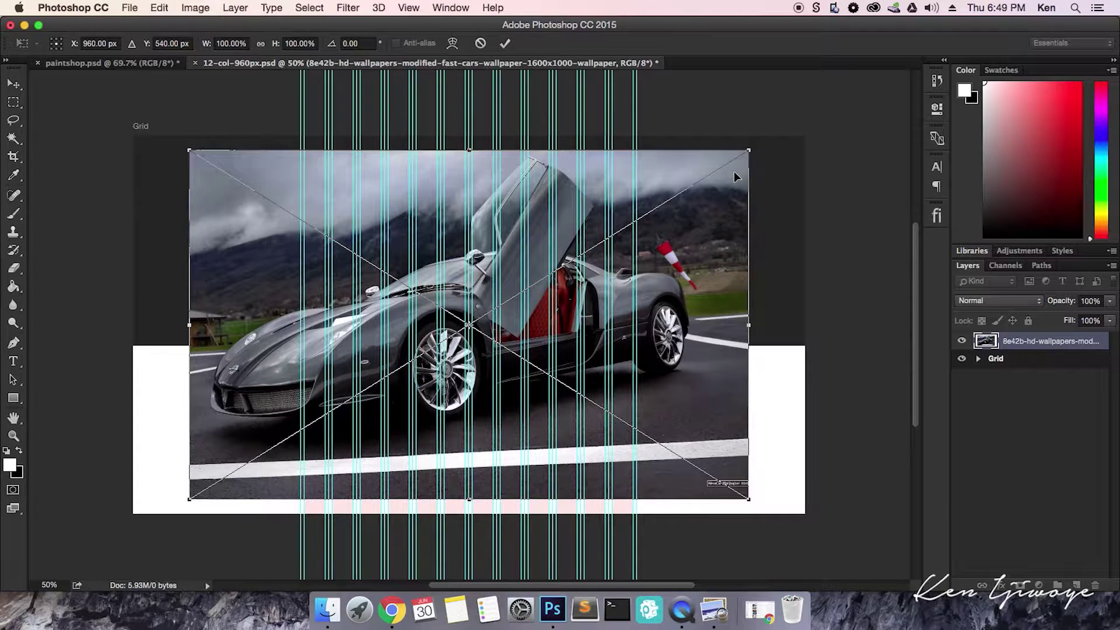
{"action": "key", "text": "Return"}
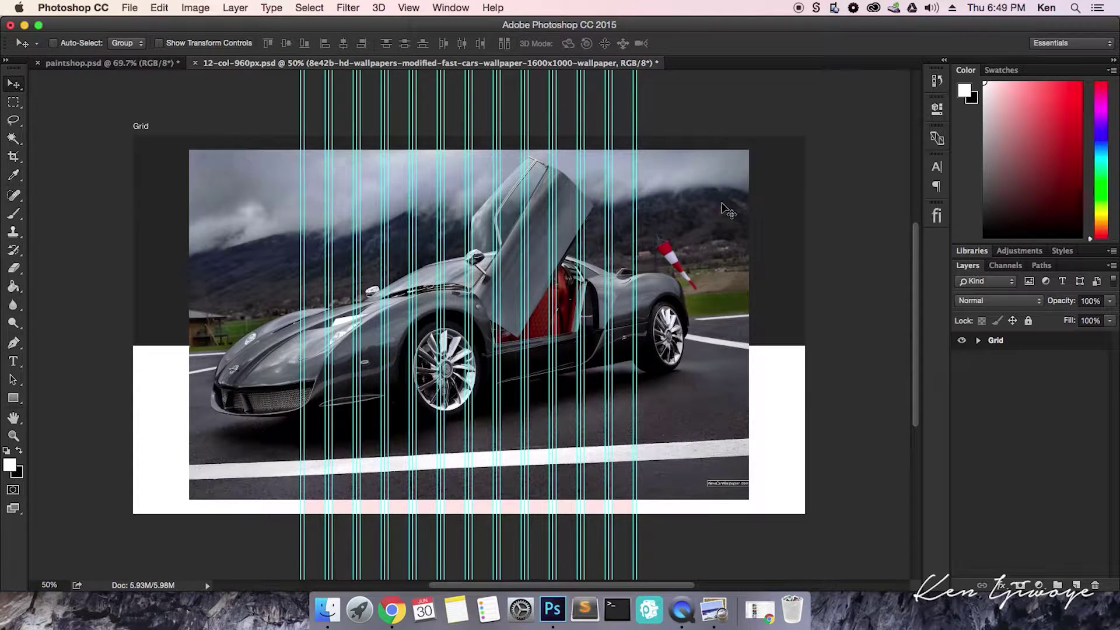
Scale the car image to about 123% and position it at about X 970 px, Y 300 px so it covers the dark rectangle
{"action": "left_click", "coordinate": [977, 341]}
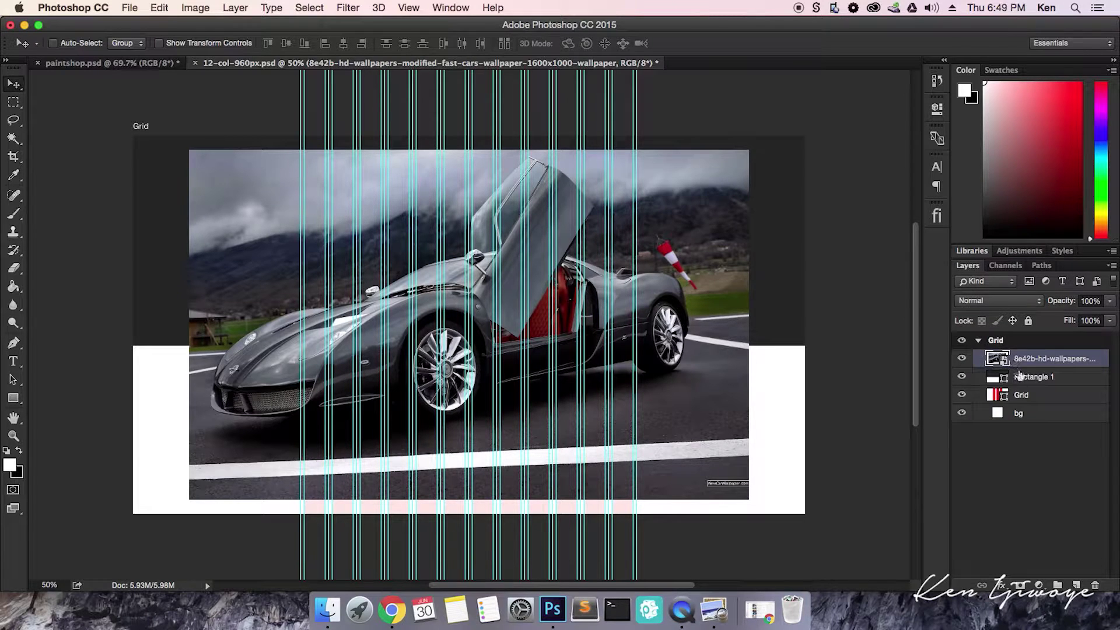
{"action": "key", "text": "super"}
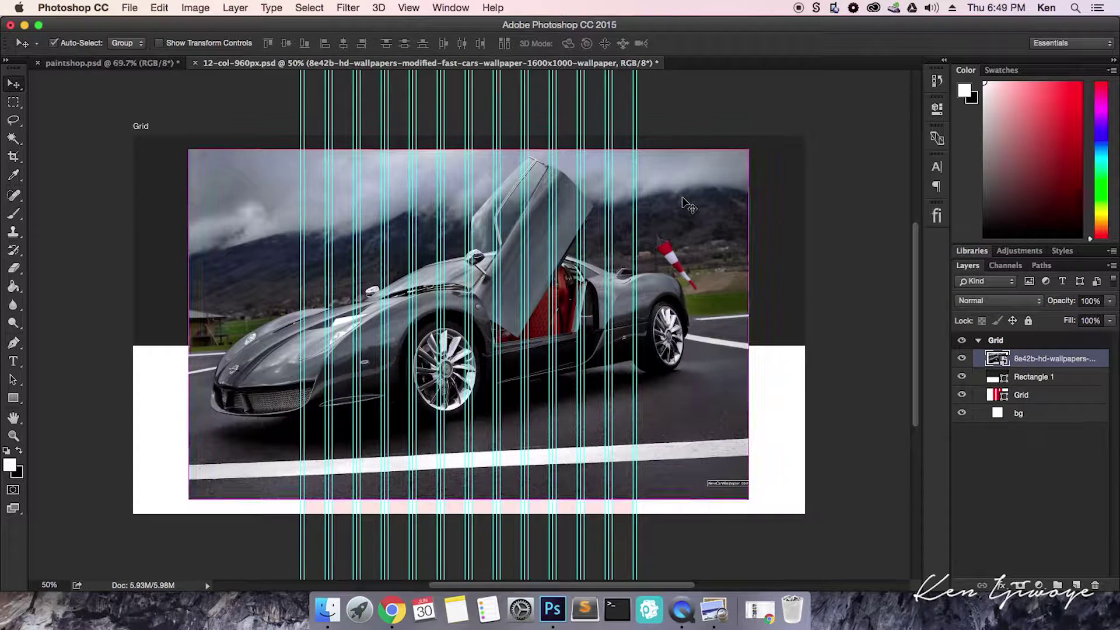
{"action": "key", "text": "super+t"}
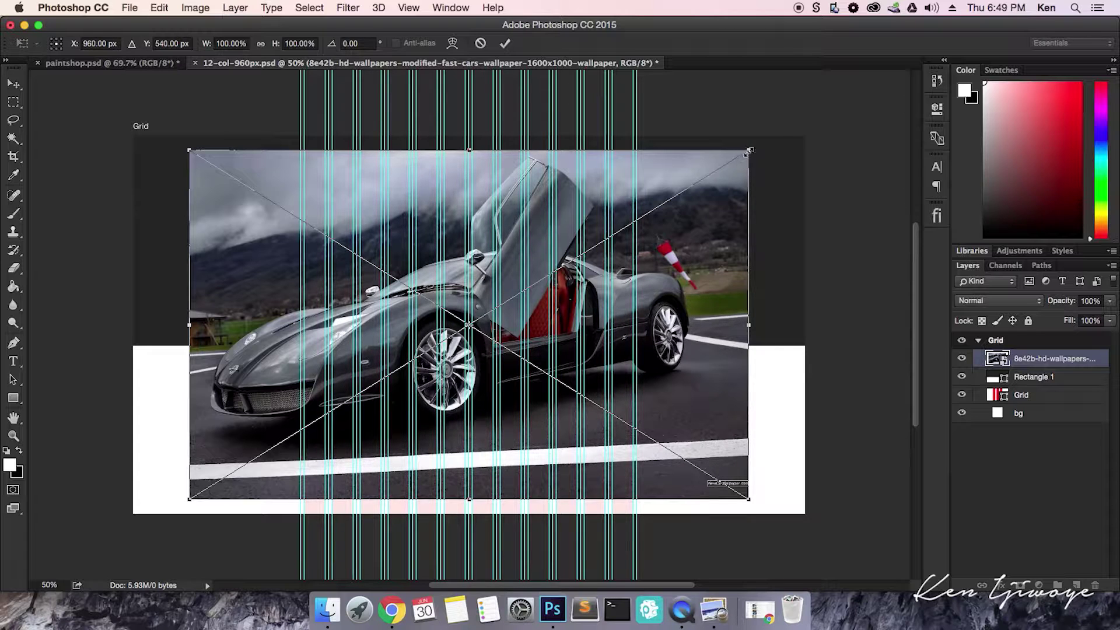
{"action": "left_click_drag", "start_coordinate": [749, 150], "coordinate": [844, 134]}
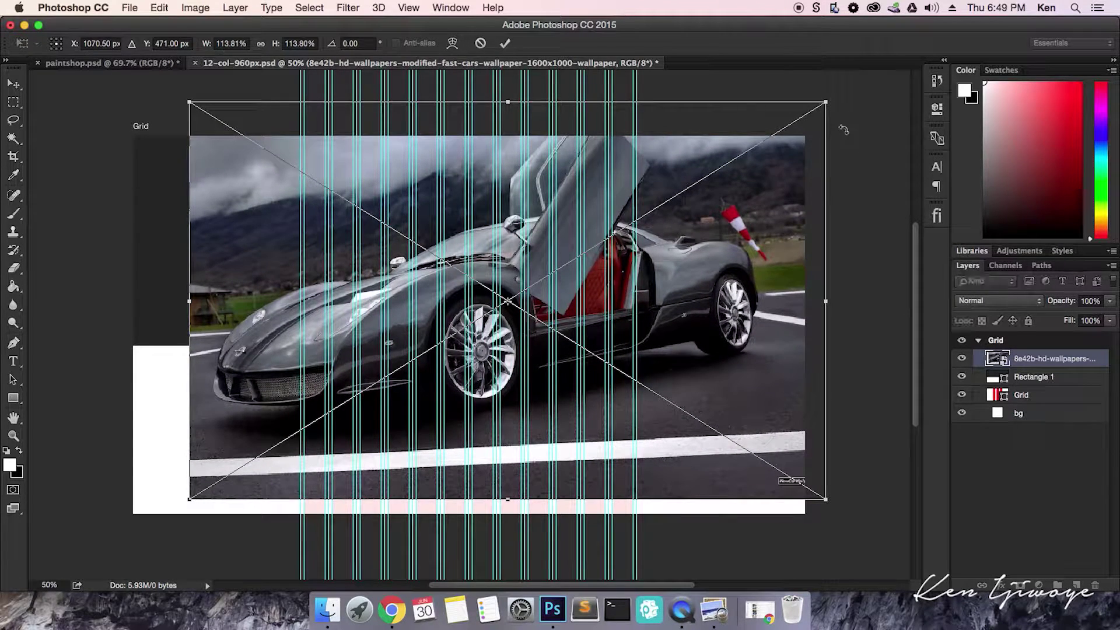
{"action": "left_click_drag", "start_coordinate": [826, 104], "coordinate": [846, 85]}
{"action": "left_click", "coordinate": [758, 186]}
{"action": "left_click_drag", "start_coordinate": [758, 187], "coordinate": [741, 185]}
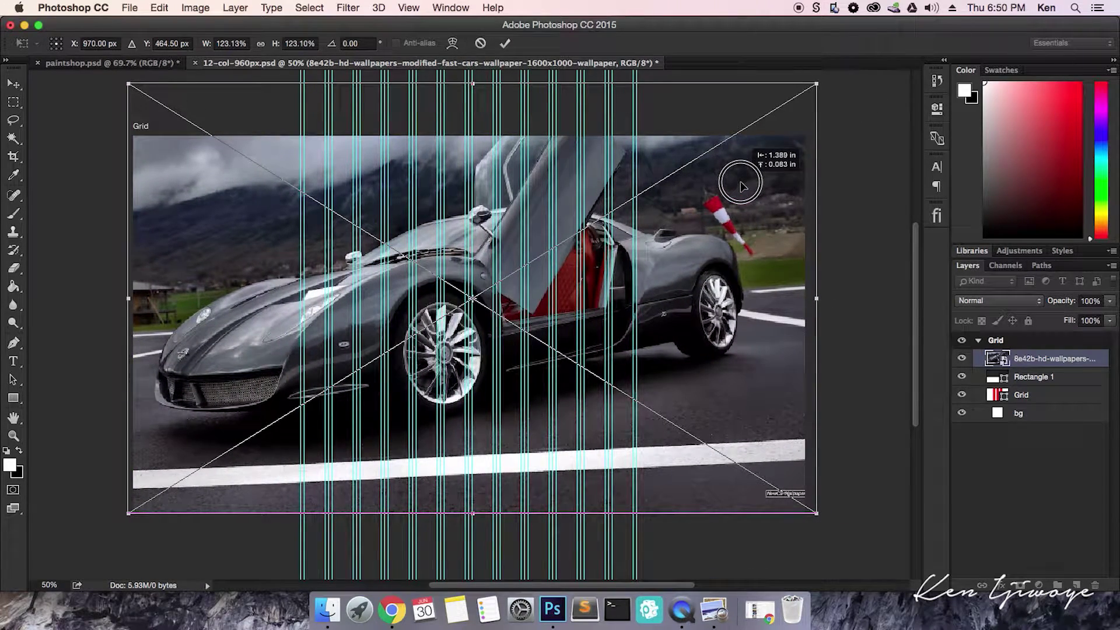
{"action": "left_click_drag", "start_coordinate": [712, 262], "coordinate": [735, 220]}
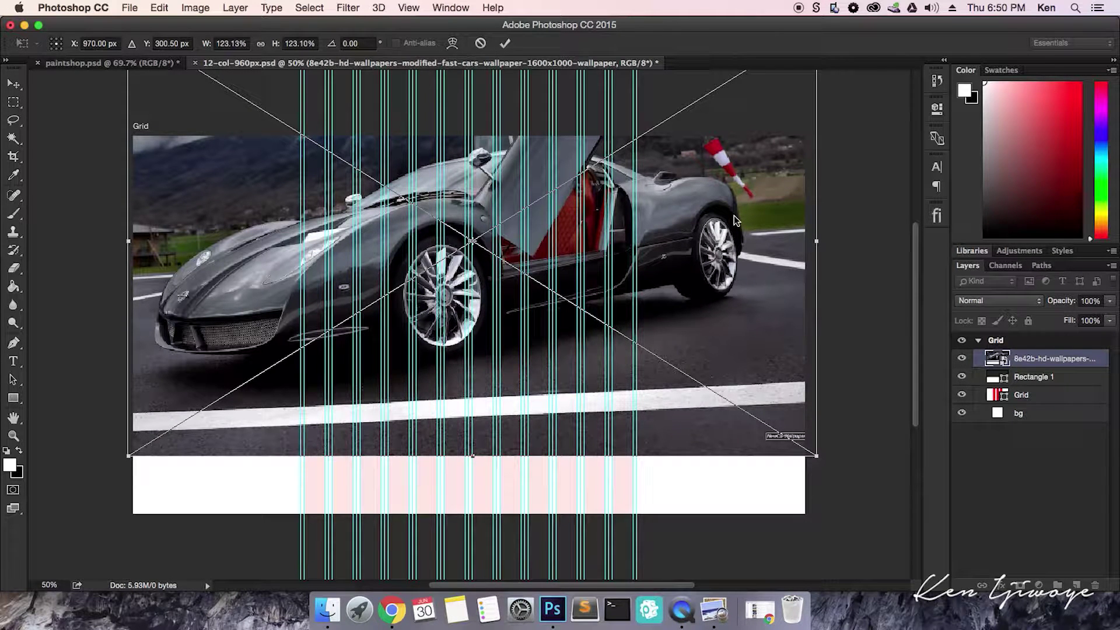
{"action": "key", "text": "Return"}
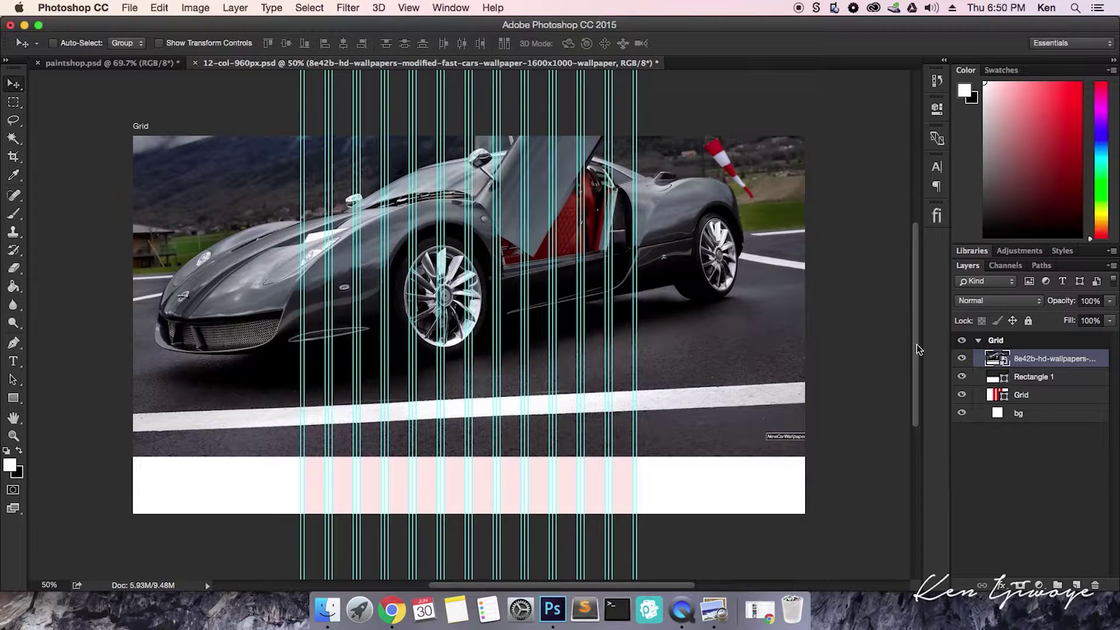
Clip the car image to the dark rectangle with a clipping mask
{"action": "right_click", "coordinate": [1025, 365]}
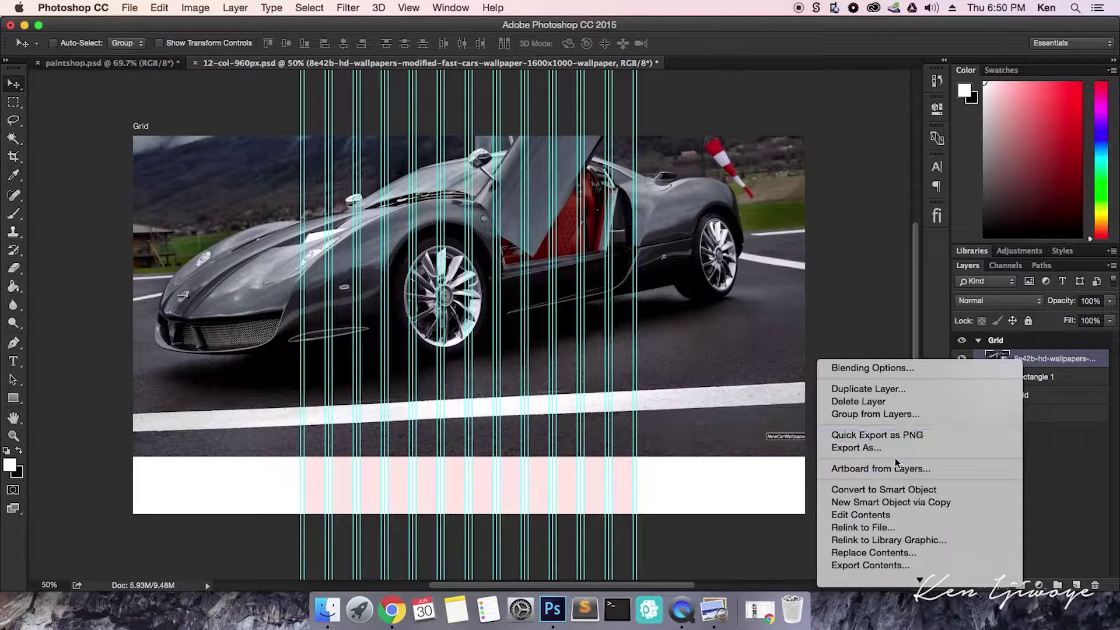
{"action": "scroll", "coordinate": [899, 476], "scroll_direction": "down", "scroll_amount": 4}
{"action": "scroll", "coordinate": [907, 485], "scroll_direction": "down", "scroll_amount": 2}
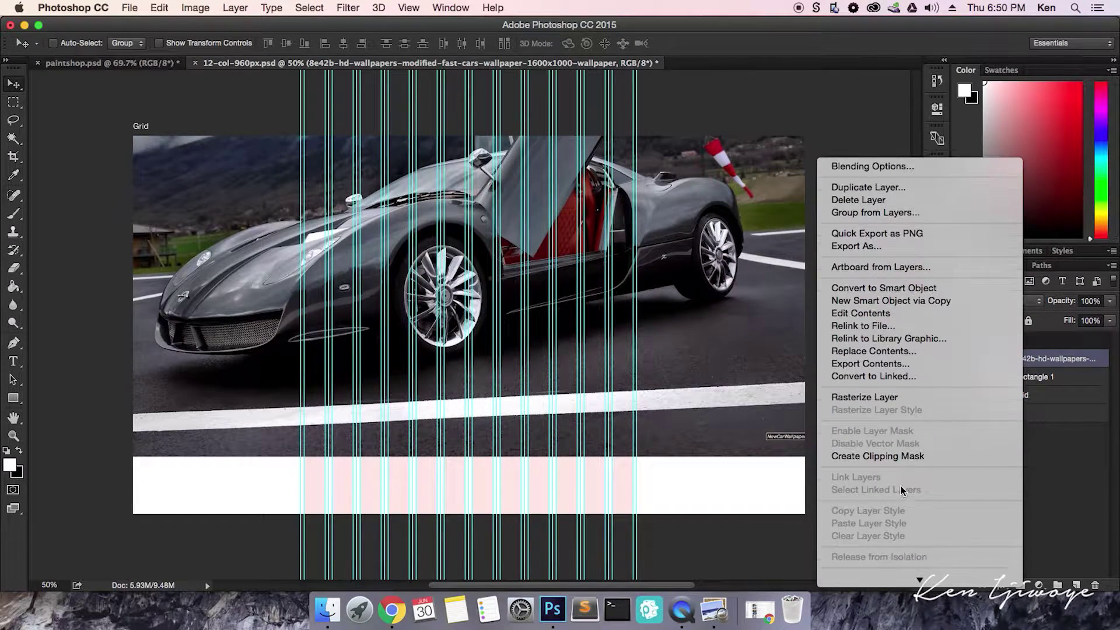
{"action": "left_click", "coordinate": [876, 455]}
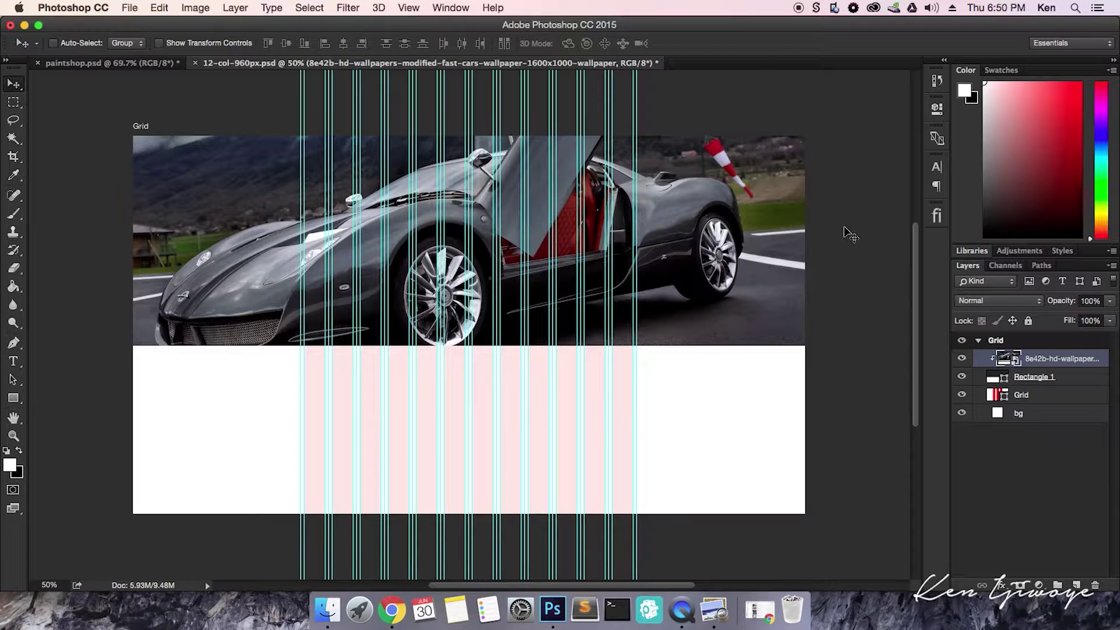
Set the car image layer's opacity to 30%
{"action": "left_click", "coordinate": [1088, 301]}
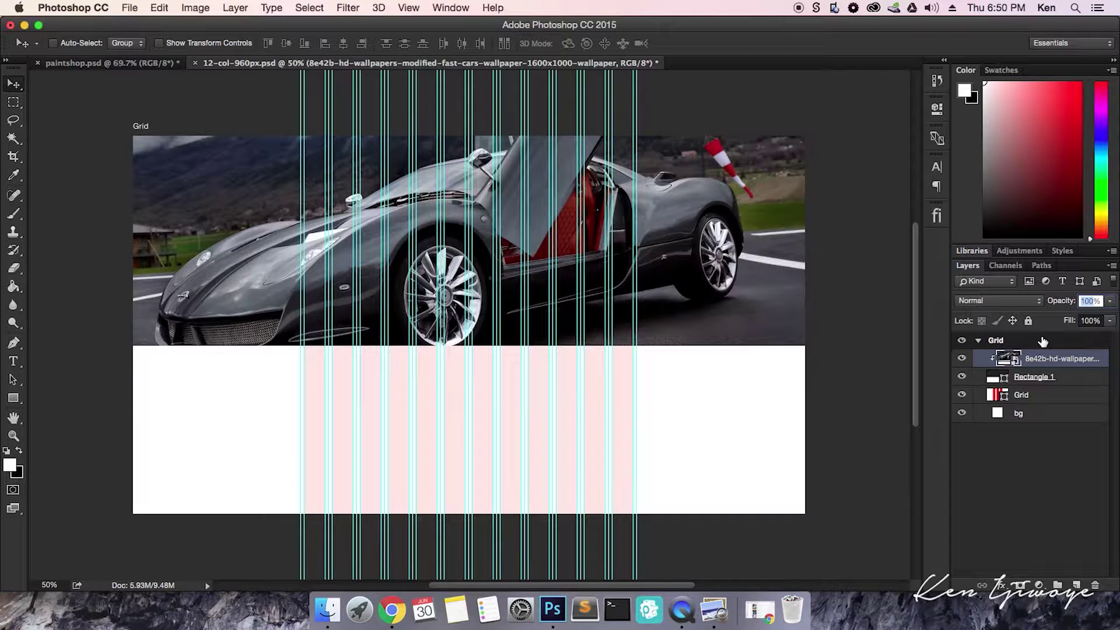
{"action": "type", "text": "30"}
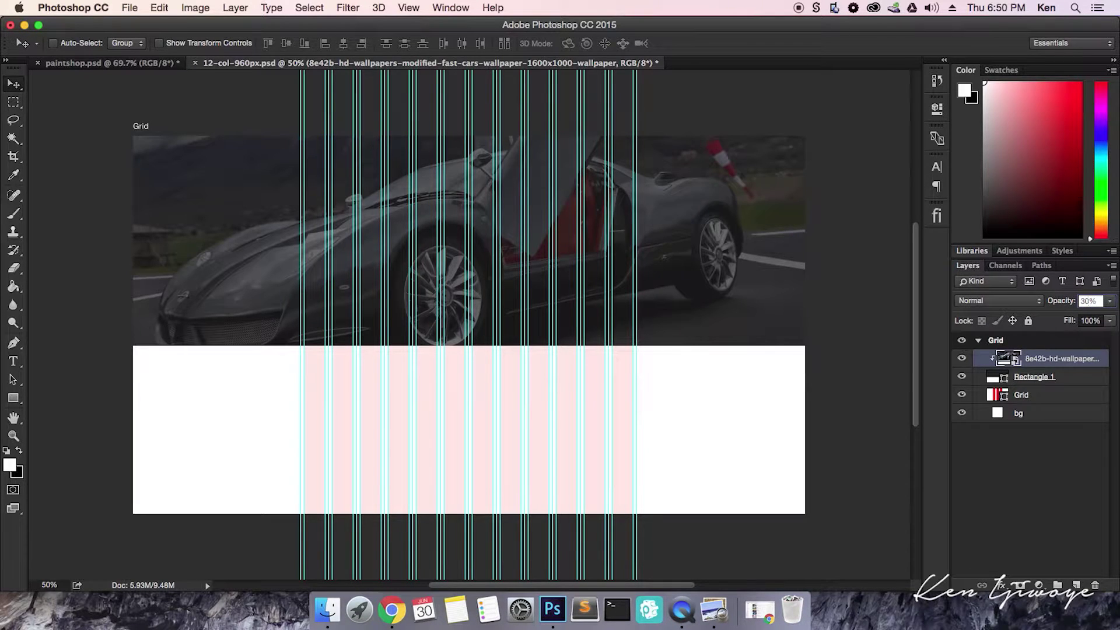
{"action": "key", "text": "Return"}
Add a white Helvetica Bold Oblique text line reading "WORLDS" over the car image and set its size to 48 pt
{"action": "left_click", "coordinate": [13, 362]}
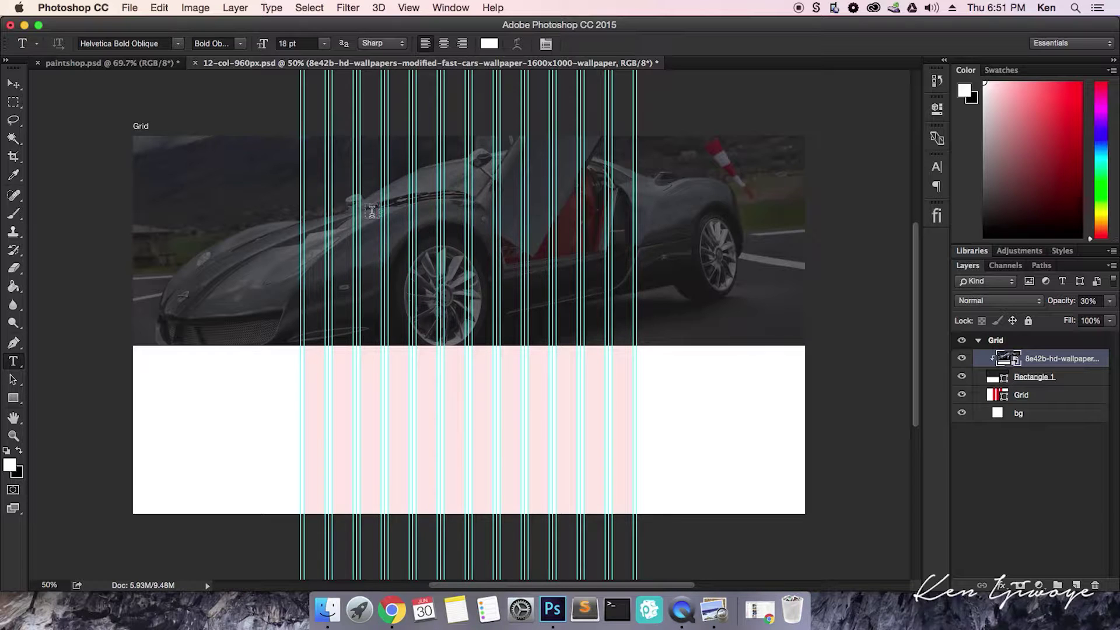
{"action": "left_click", "coordinate": [371, 211]}
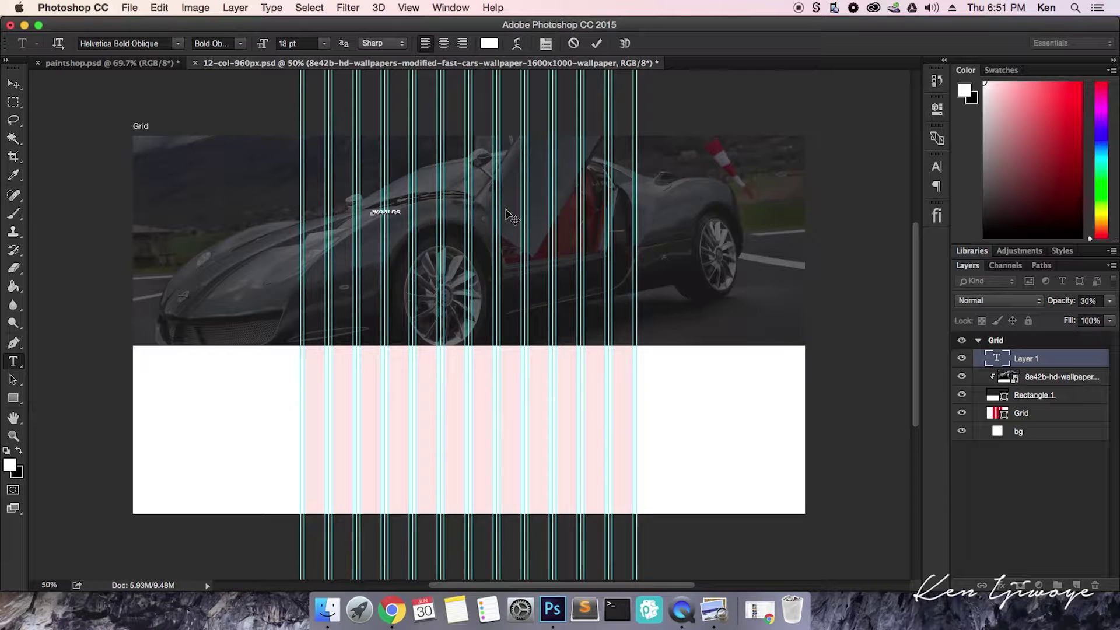
{"action": "key", "text": "super+a"}
{"action": "left_click", "coordinate": [325, 44]}
{"action": "left_click", "coordinate": [320, 189]}
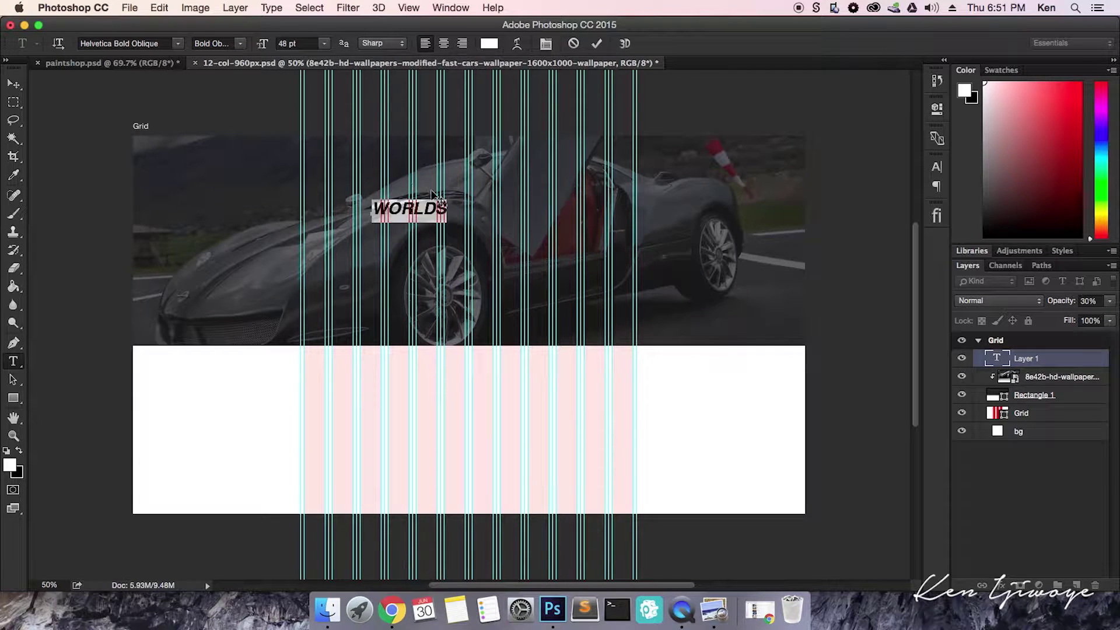
Correct the heading's first word to "WORLD'S" and complete the line as "WORLD'S GREATEST BODY SHOP."
{"action": "key", "text": "Right"}
{"action": "key", "text": "BackSpace"}
{"action": "type", "text": "'S"}
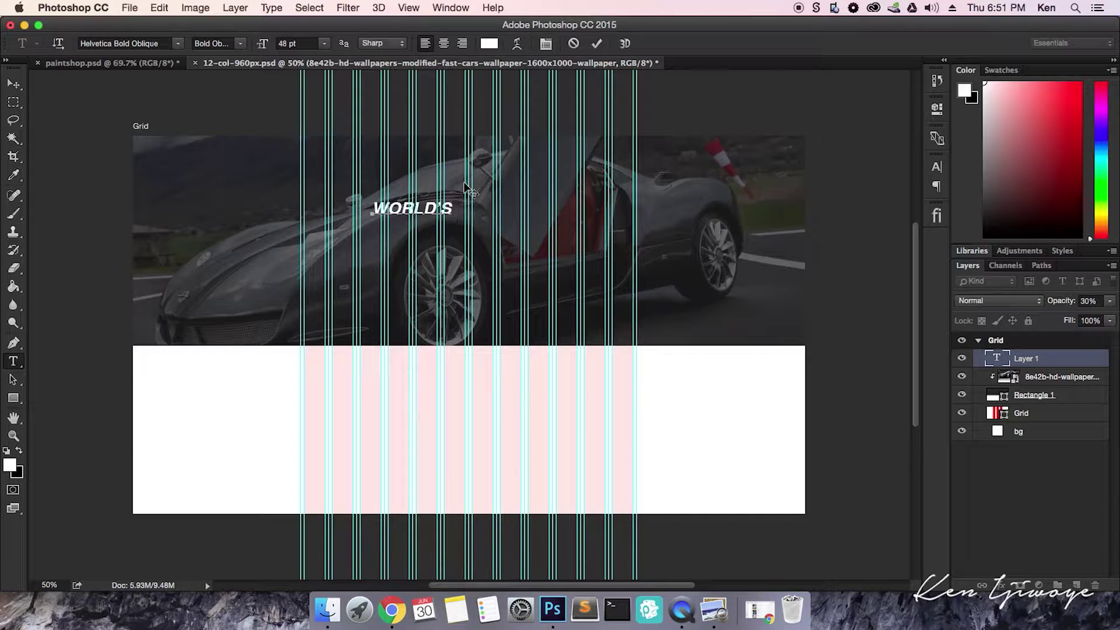
{"action": "type", "text": " GREATEST"}
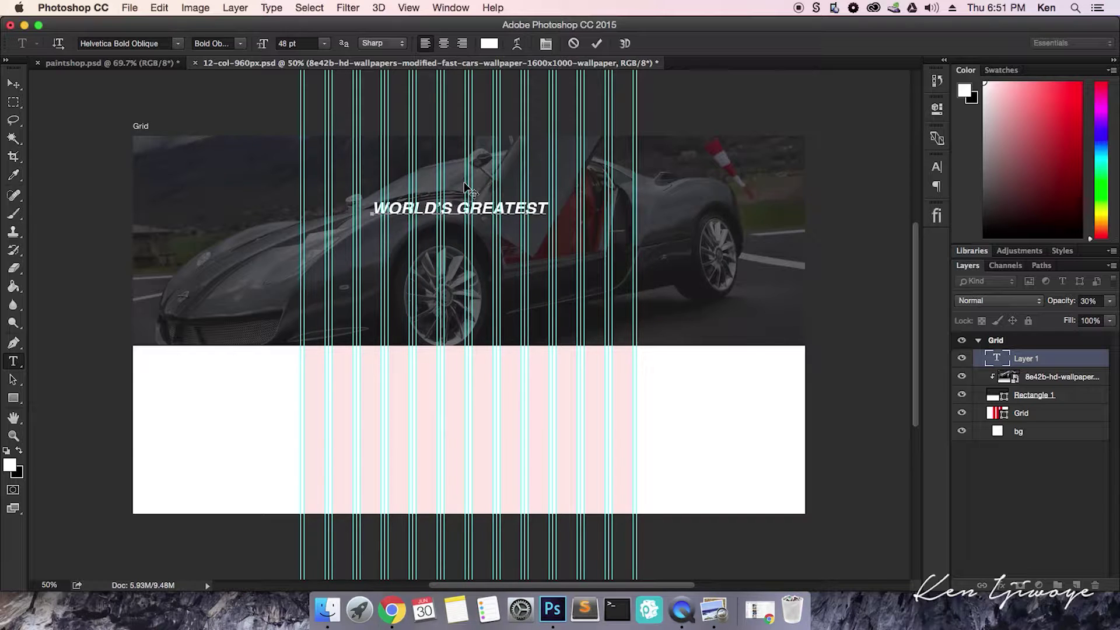
{"action": "type", "text": " BODY SHOP"}
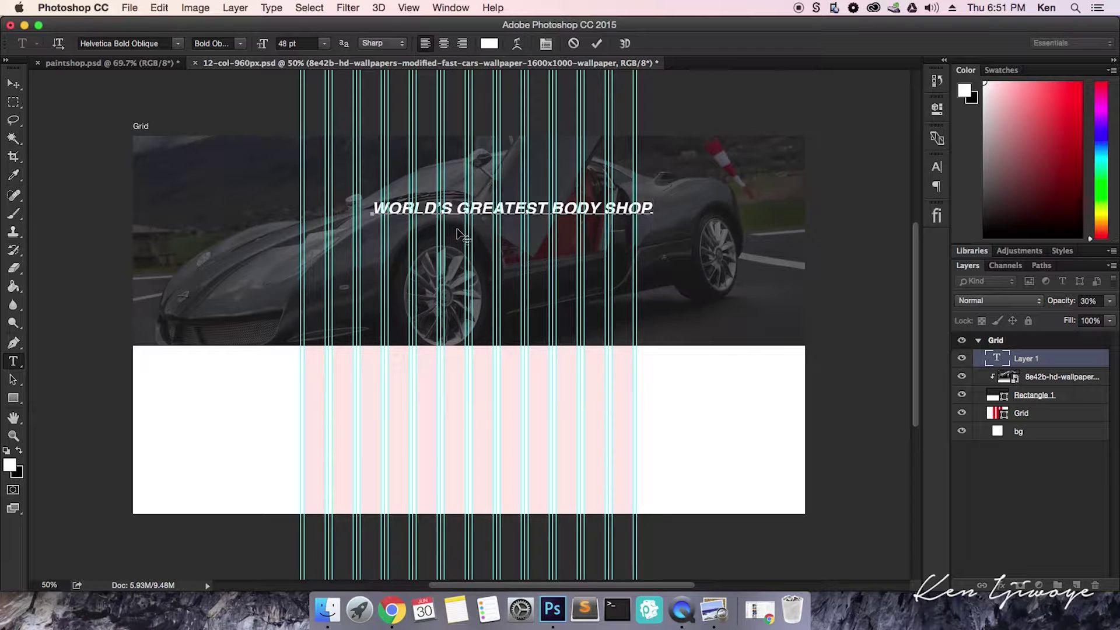
Move the heading slightly lower in the hero area and centre it horizontally on the artboard
{"action": "left_click_drag", "start_coordinate": [477, 234], "coordinate": [417, 249]}
{"action": "left_click", "coordinate": [13, 83]}
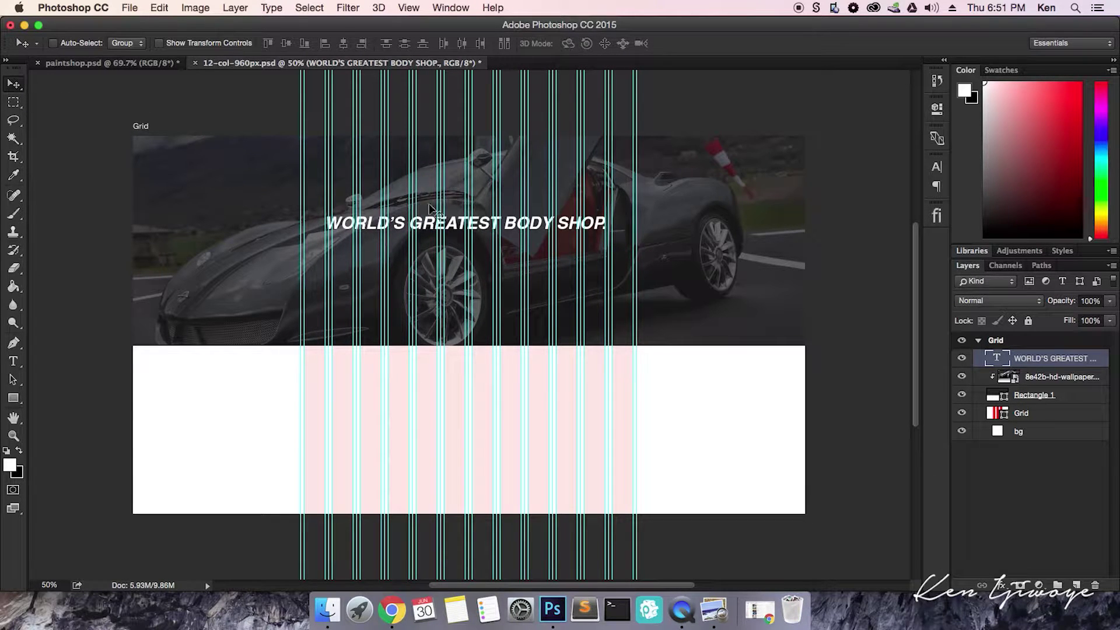
{"action": "left_click", "coordinate": [483, 224]}
{"action": "left_click_drag", "start_coordinate": [483, 224], "coordinate": [488, 226]}
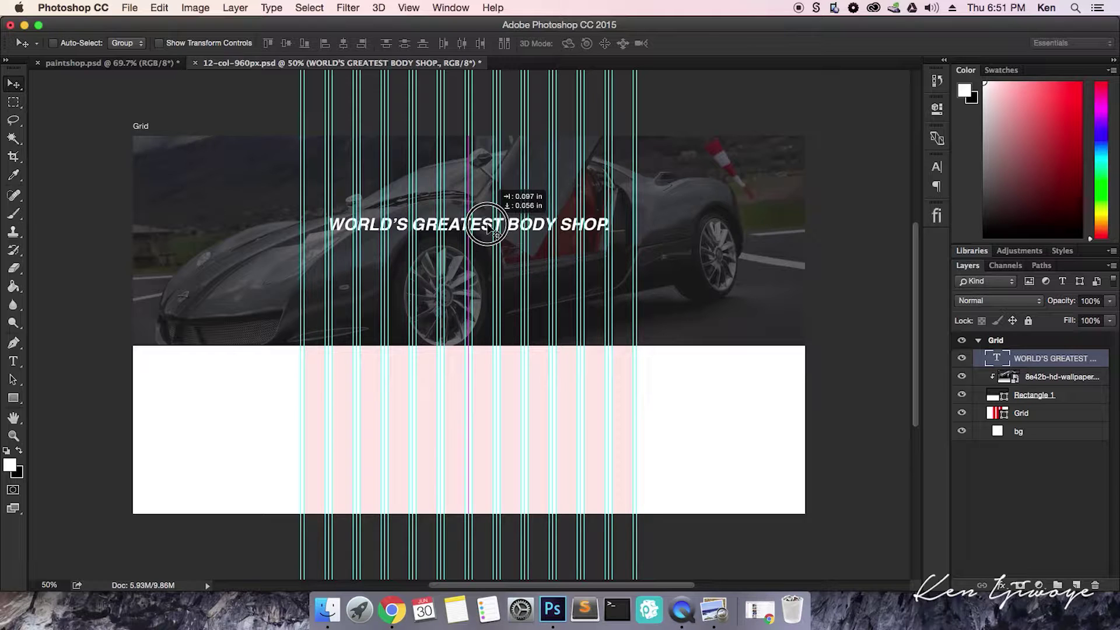
{"action": "left_click_drag", "start_coordinate": [488, 228], "coordinate": [489, 228]}
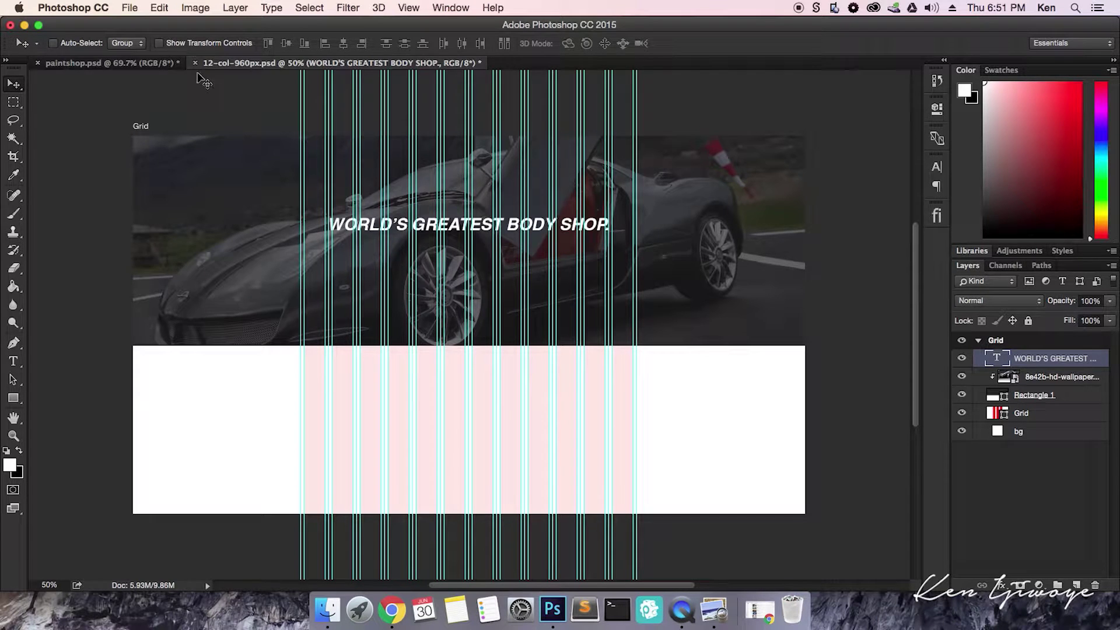
Hide the guides and the Grid layer in paintshop.psd, examine the reference hero text, and return to 12-col-960px.psd
{"action": "left_click", "coordinate": [142, 63]}
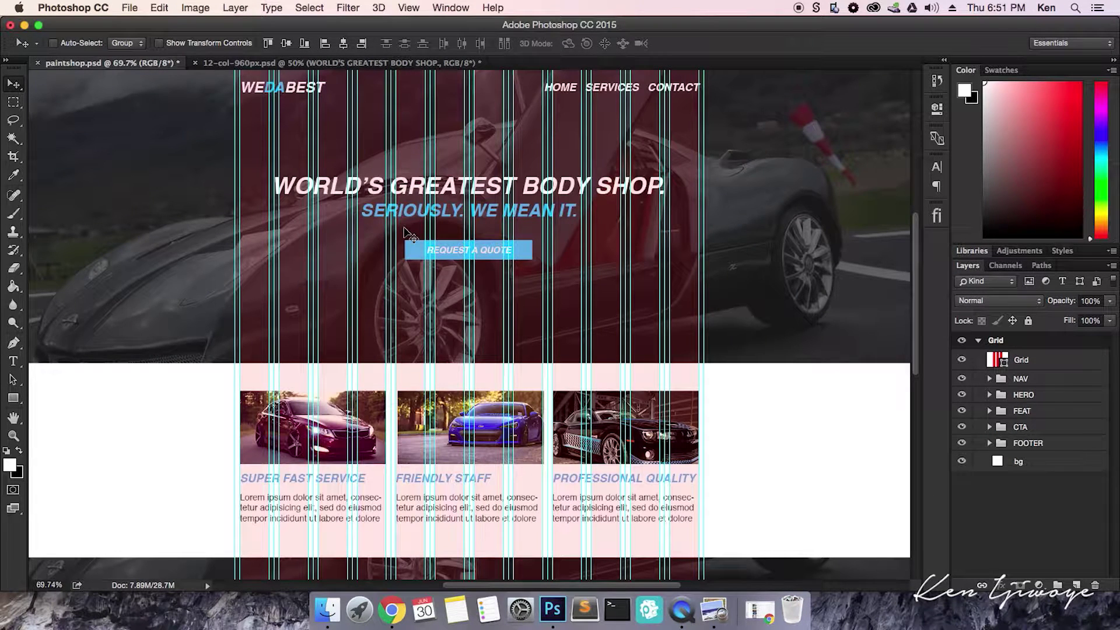
{"action": "key", "text": "super+semicolon"}
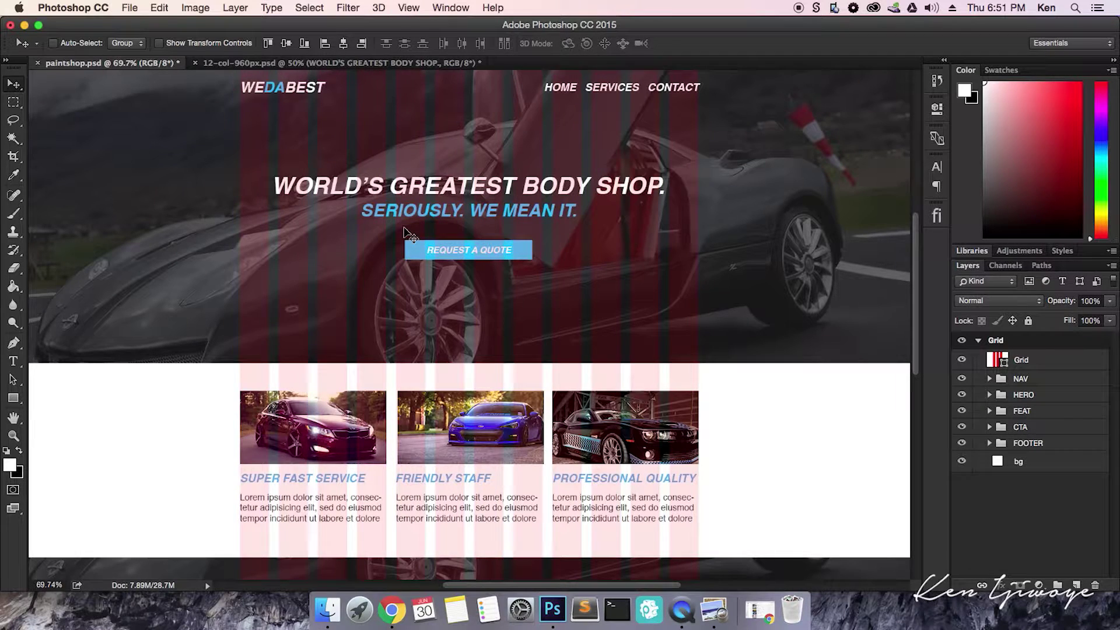
{"action": "left_click", "coordinate": [962, 359]}
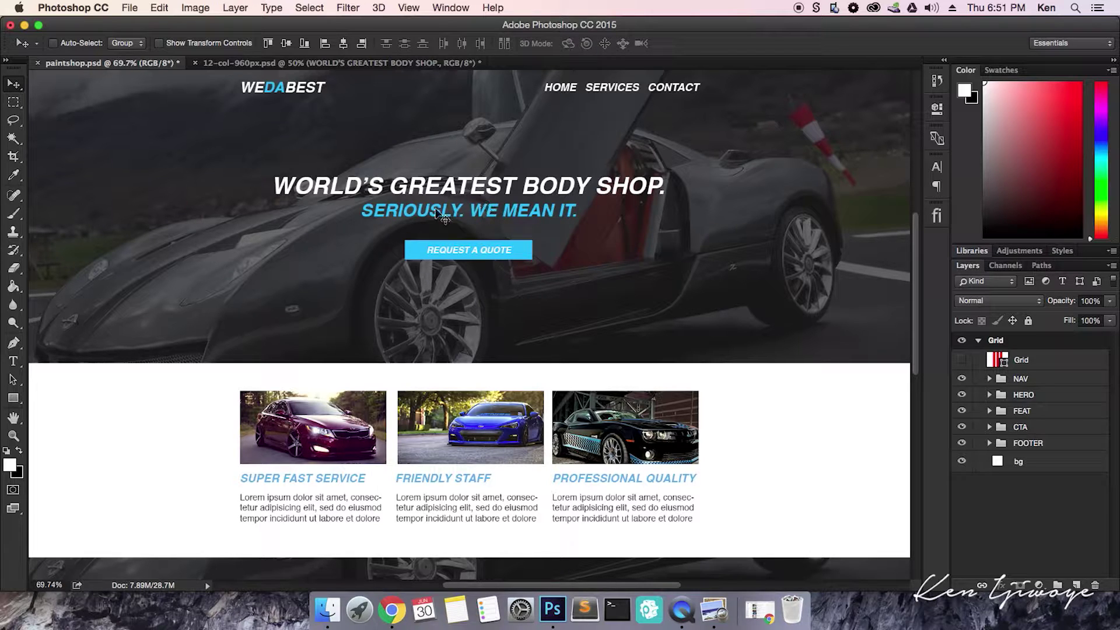
{"action": "left_click", "coordinate": [316, 64]}
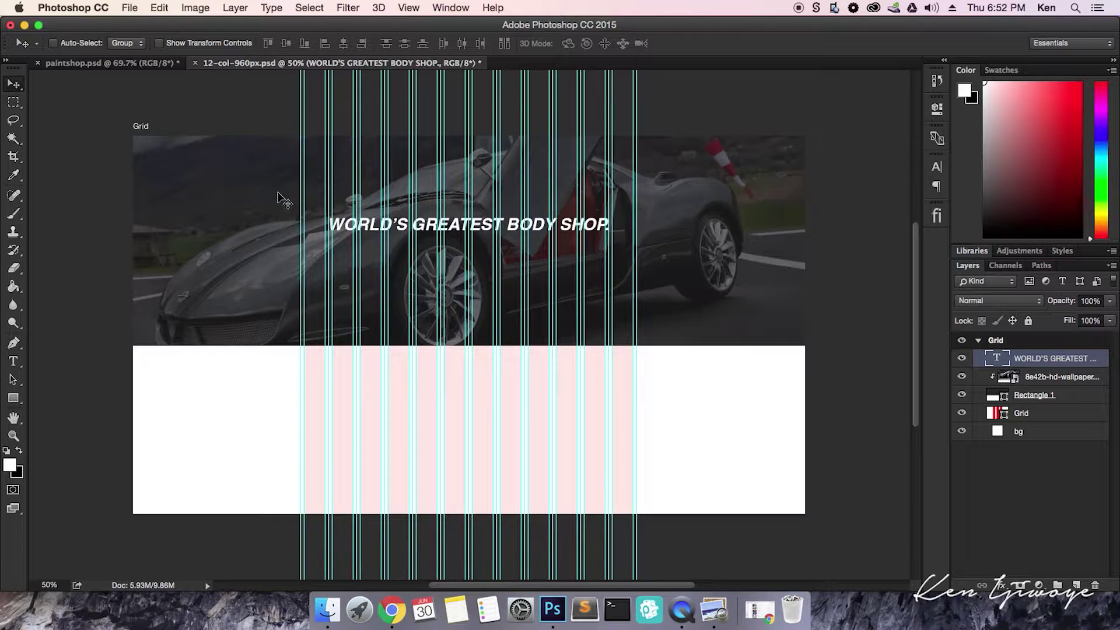
Duplicate the heading layer and place the copy directly below the original line
{"action": "key", "text": "super+j"}
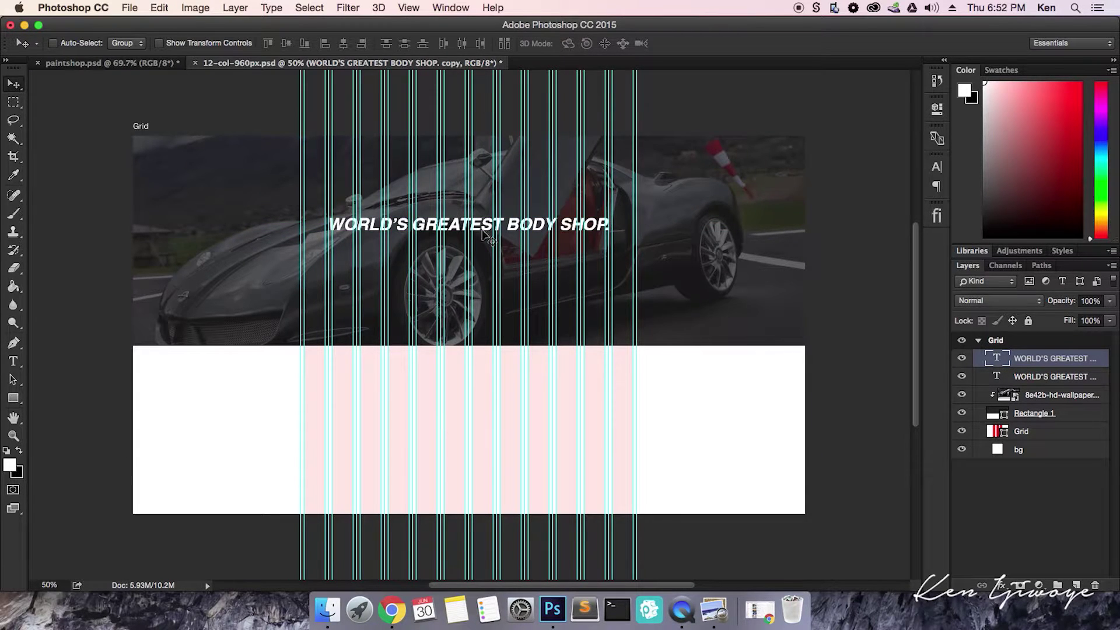
{"action": "left_click_drag", "start_coordinate": [479, 226], "coordinate": [480, 243]}
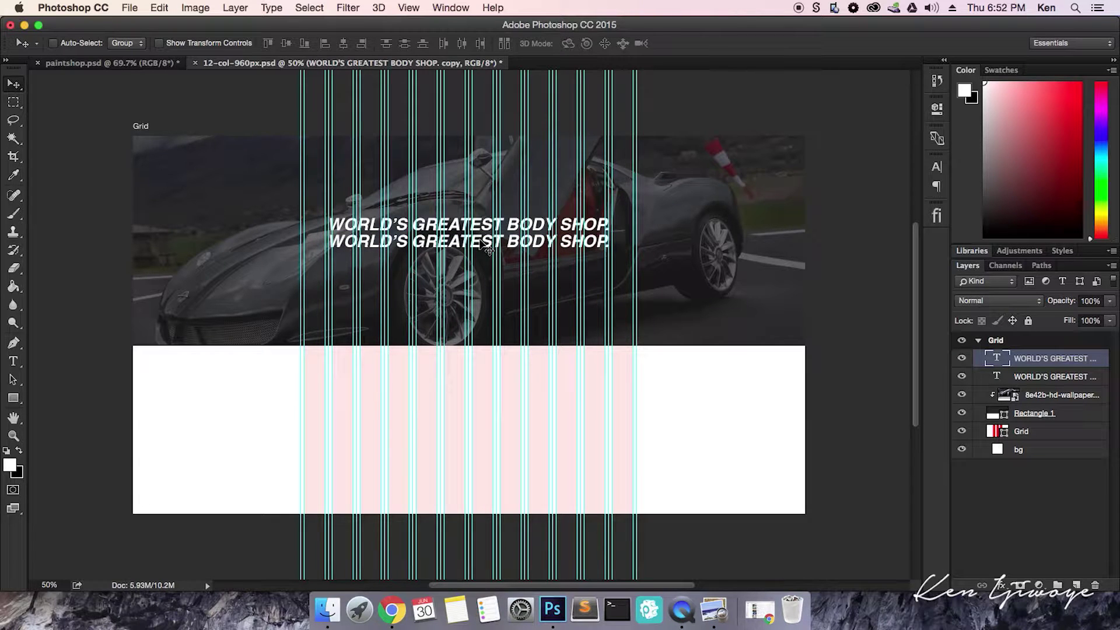
Sample the blue of the REQUEST A QUOTE button in paintshop.psd and copy its hex code 65c2fd
{"action": "left_click", "coordinate": [937, 168]}
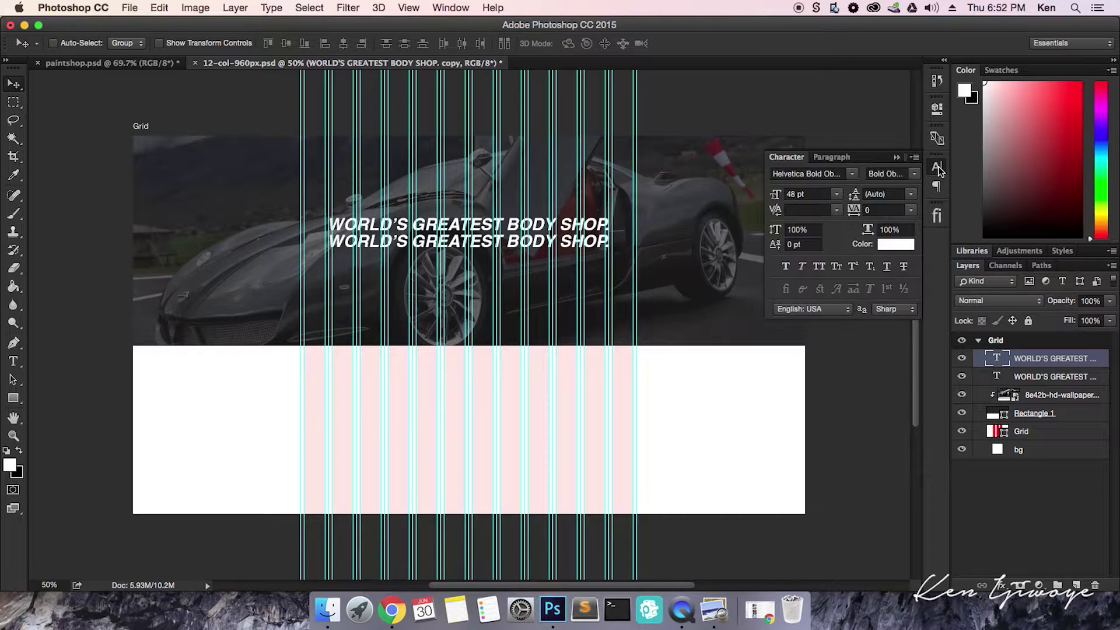
{"action": "left_click", "coordinate": [896, 245]}
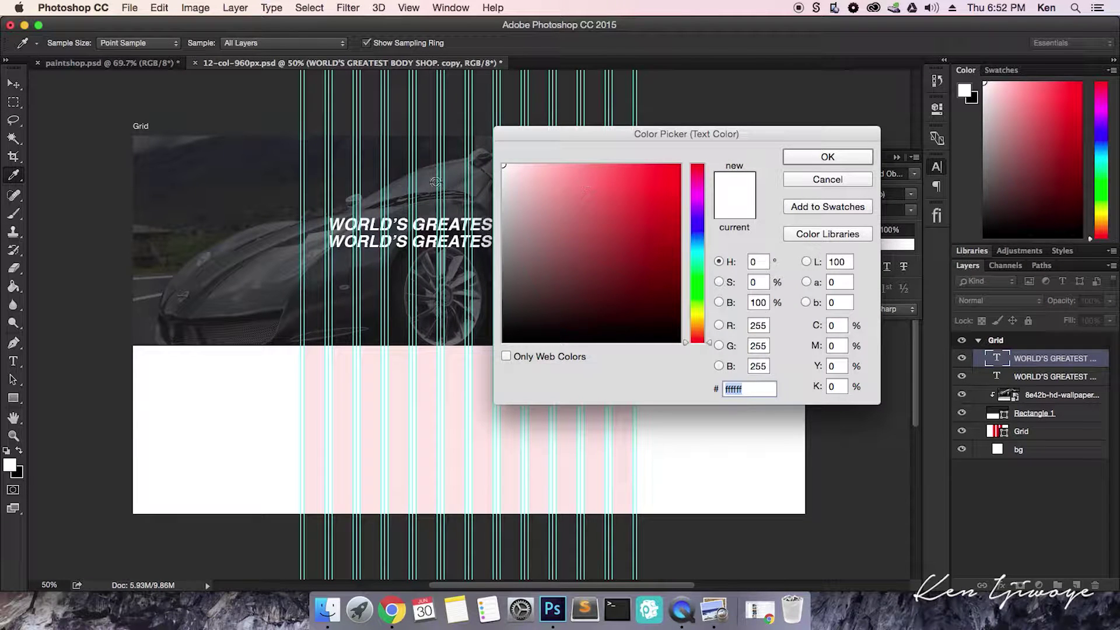
{"action": "left_click", "coordinate": [840, 179]}
{"action": "left_click", "coordinate": [119, 63]}
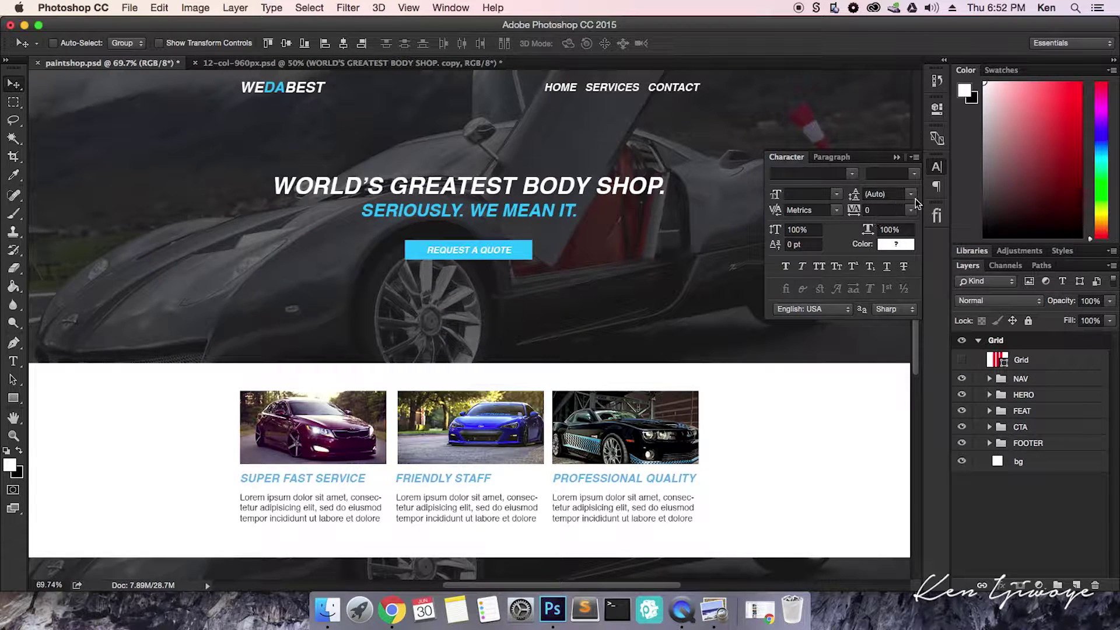
{"action": "left_click", "coordinate": [901, 243]}
{"action": "left_click", "coordinate": [411, 253]}
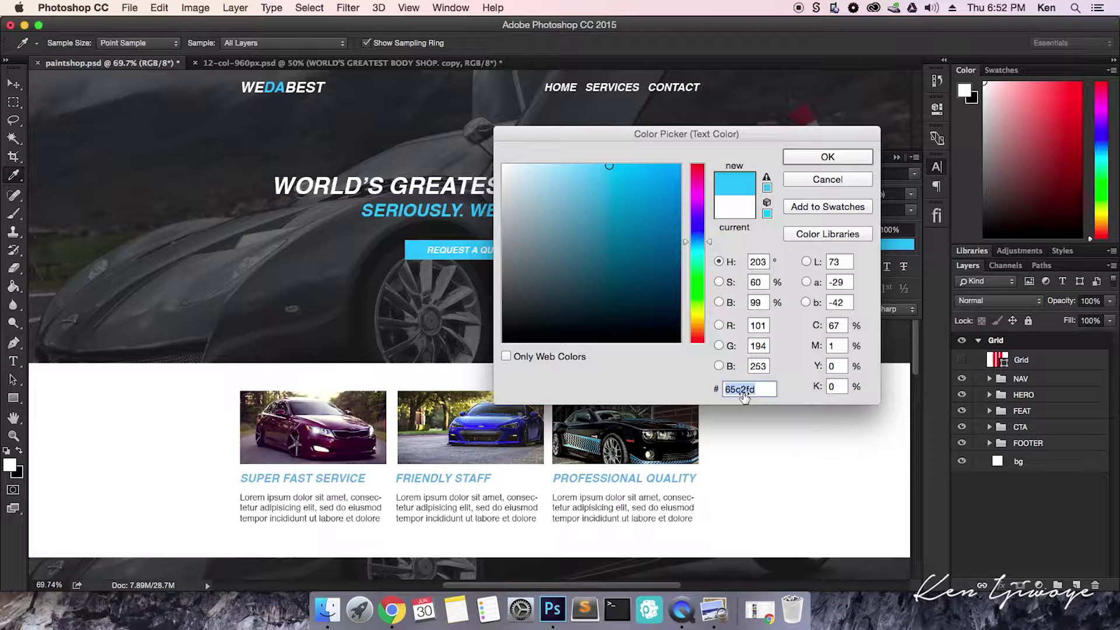
{"action": "left_click", "coordinate": [837, 182]}
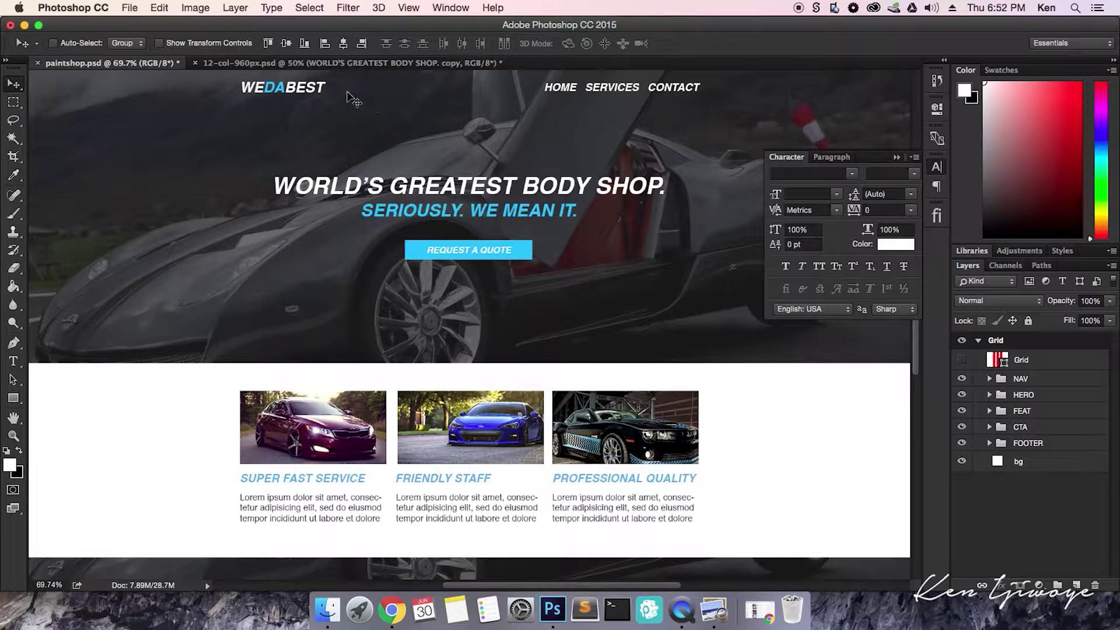
Return to 12-col-960px.psd and set the duplicated heading's text colour to 65c2fd
{"action": "left_click", "coordinate": [246, 63]}
{"action": "left_click", "coordinate": [896, 244]}
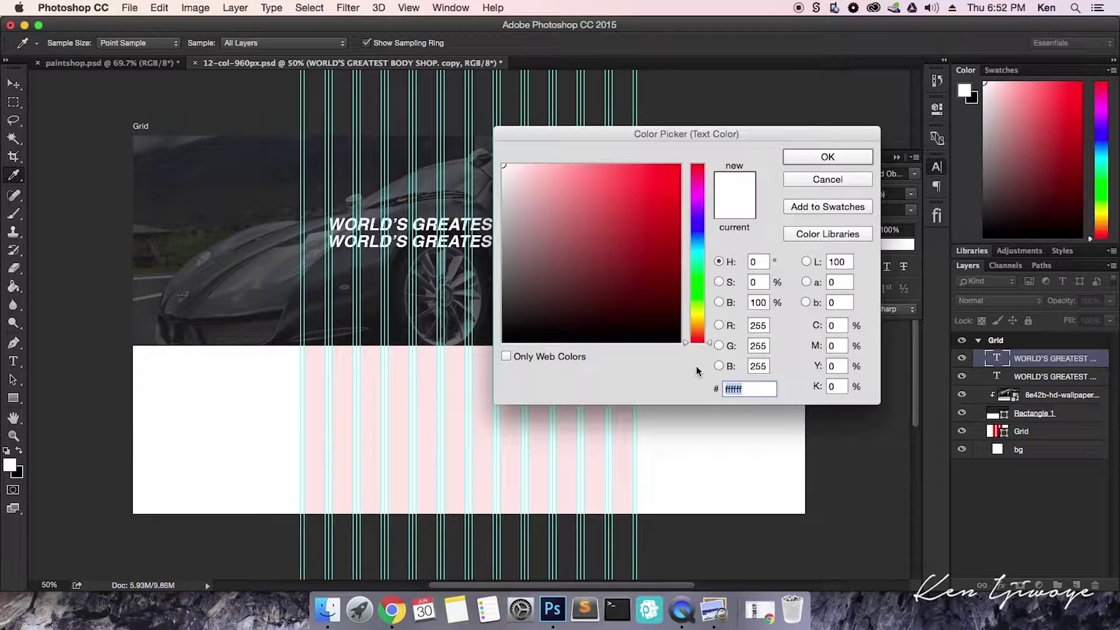
{"action": "key", "text": "super+v"}
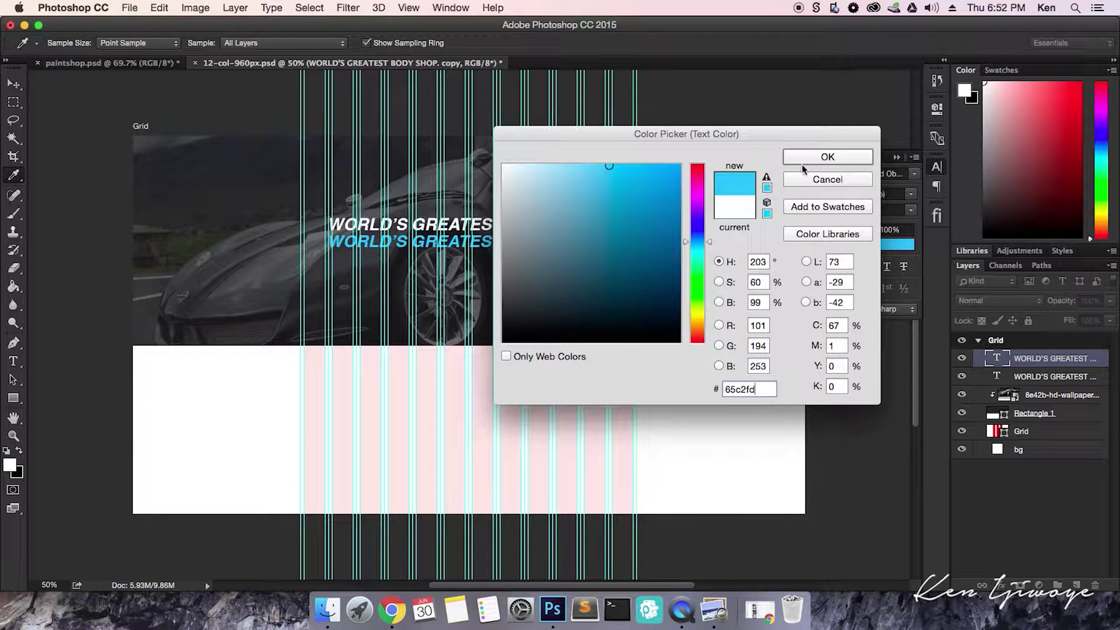
{"action": "left_click", "coordinate": [827, 157]}
{"action": "key", "text": "v"}
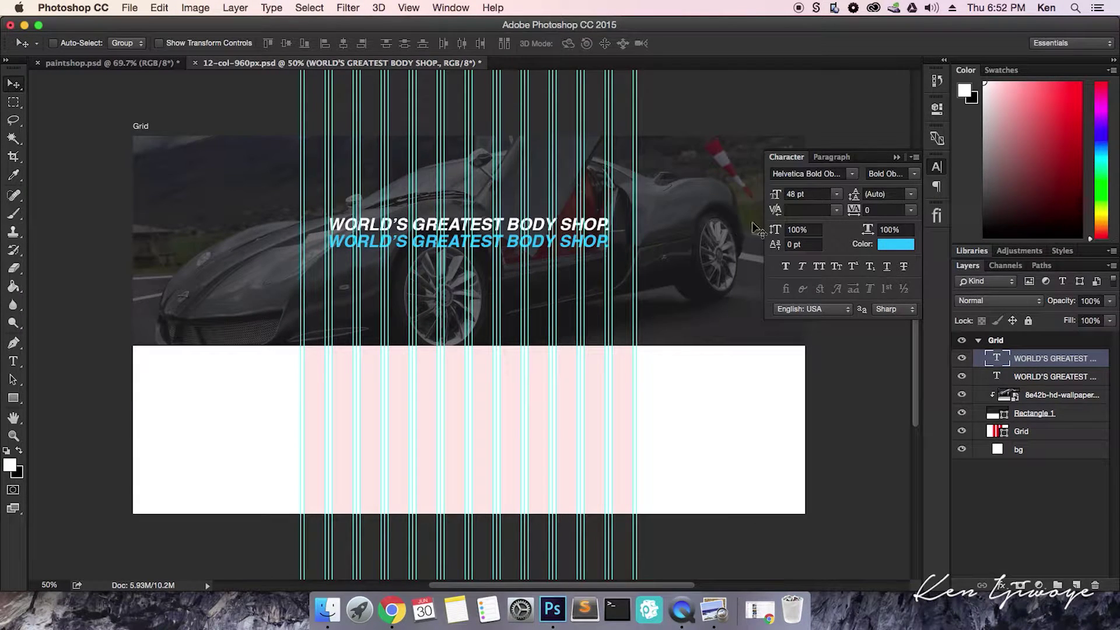
Set the blue line's font size to 30 pt and centre it beneath the white heading
{"action": "left_click", "coordinate": [836, 194]}
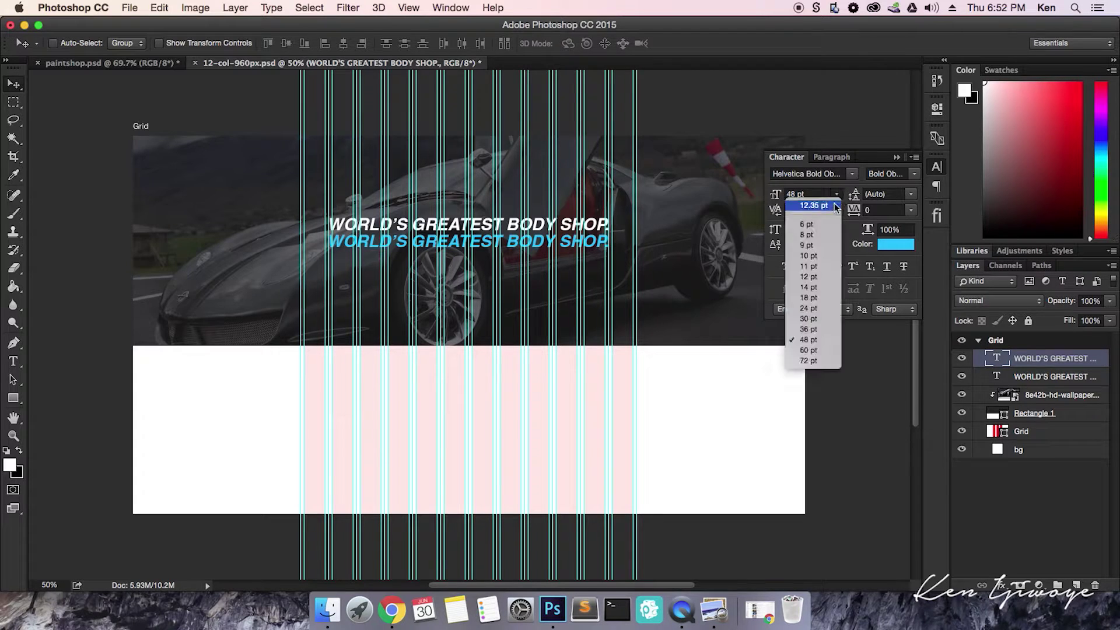
{"action": "left_click", "coordinate": [815, 320]}
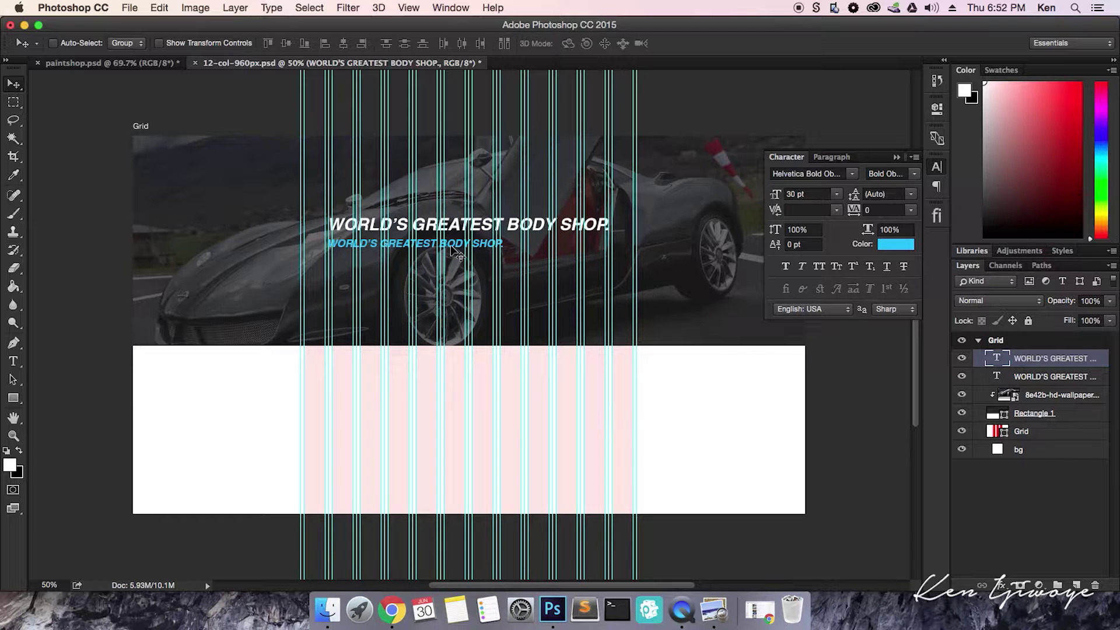
{"action": "left_click_drag", "start_coordinate": [453, 248], "coordinate": [507, 256]}
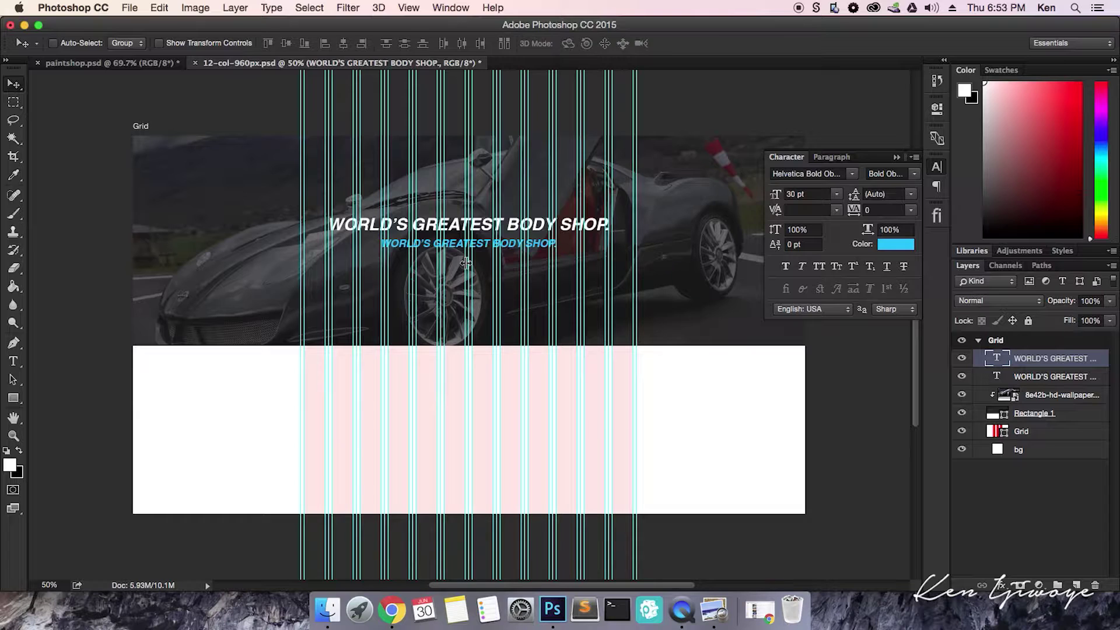
Replace the blue line's text with "SERIOUSLY. WE MEAN IT." and re-centre it beneath the heading
{"action": "key", "text": "t"}
{"action": "triple_click", "coordinate": [486, 244]}
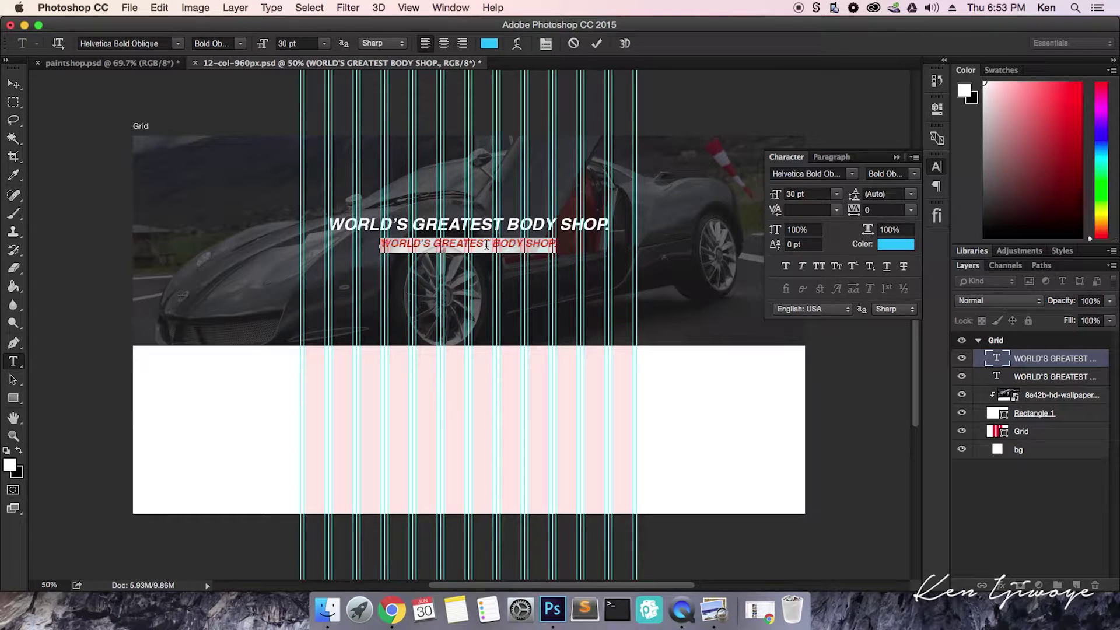
{"action": "type", "text": "SER"}
{"action": "key", "text": "BackSpace"}
{"action": "key", "text": "BackSpace"}
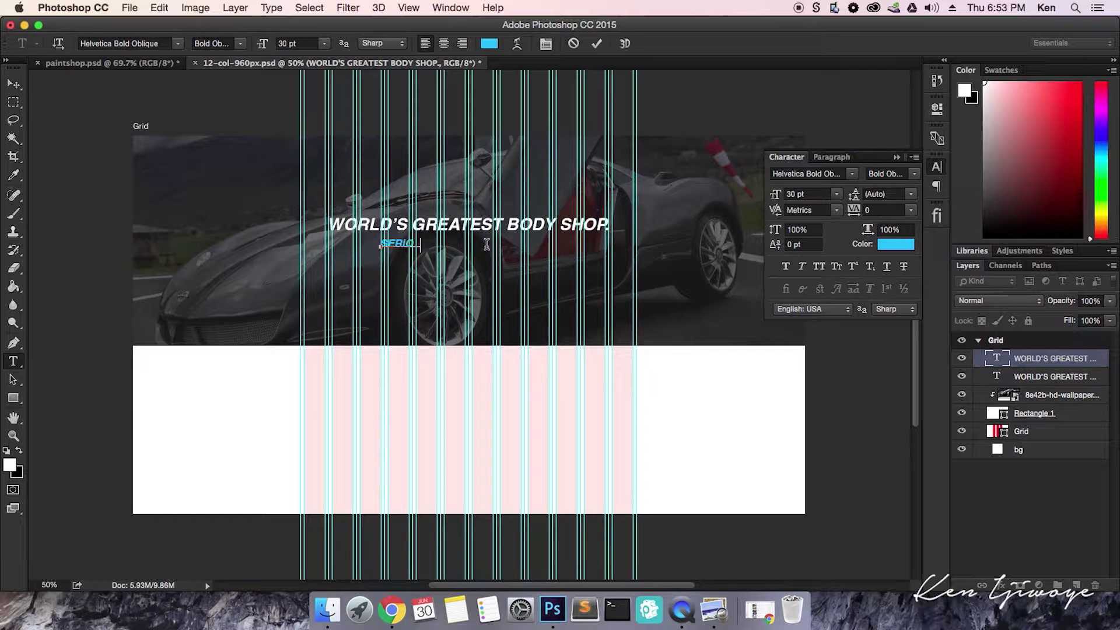
{"action": "type", "text": "IOUSLY, WE MEAN IT."}
{"action": "left_click", "coordinate": [14, 83]}
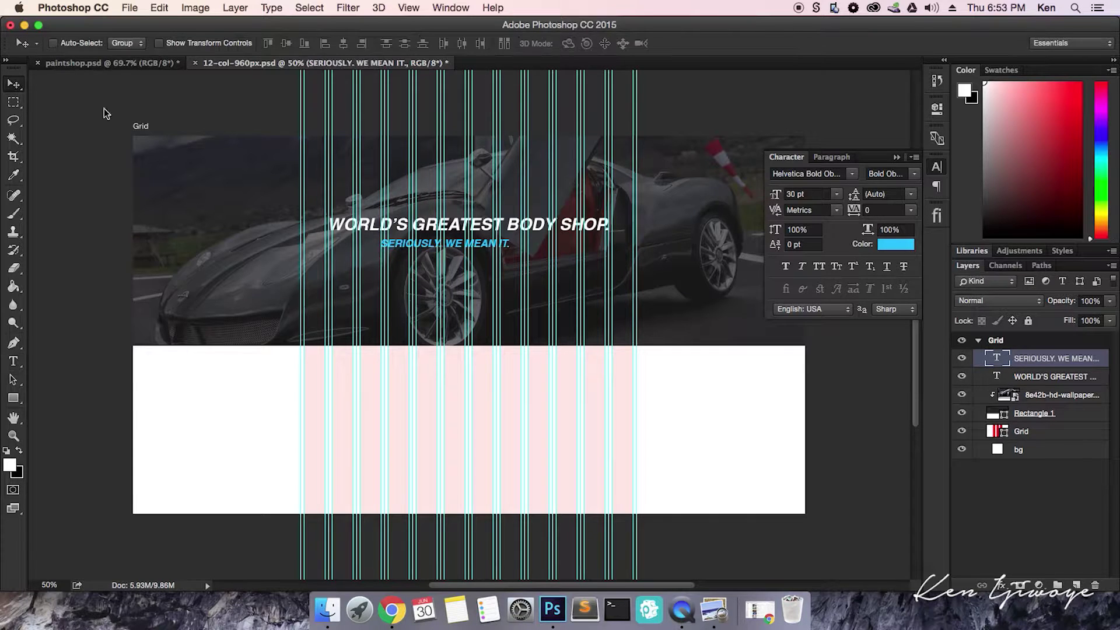
{"action": "left_click", "coordinate": [452, 246]}
{"action": "left_click_drag", "start_coordinate": [452, 246], "coordinate": [474, 250]}
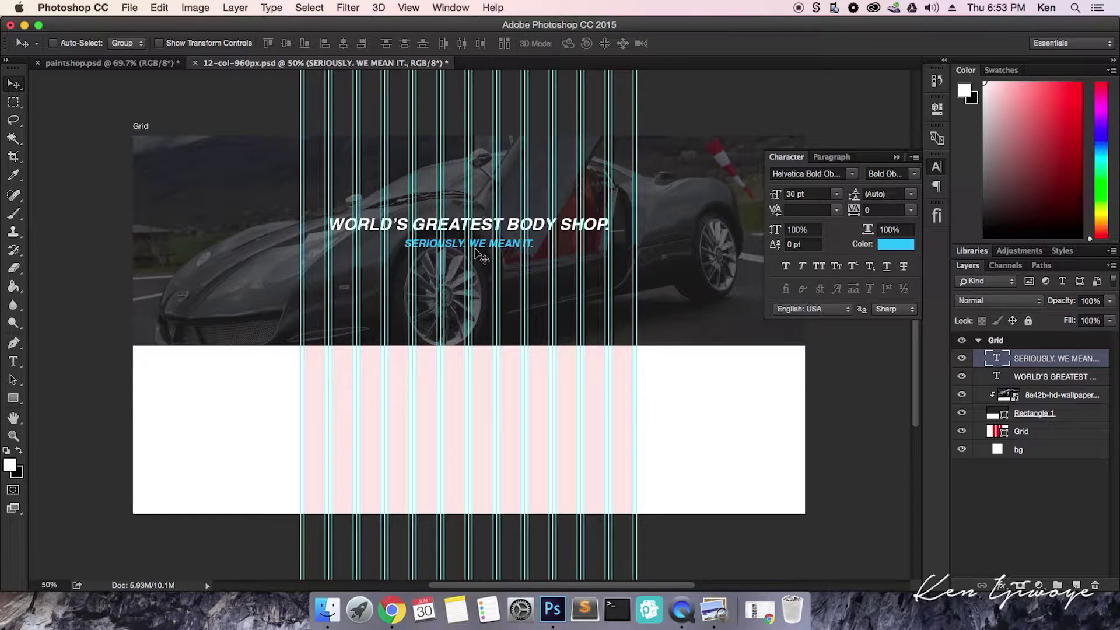
Examine the heading and subheading up close and compare them with the reference hero section in paintshop.psd
{"action": "key", "text": "z"}
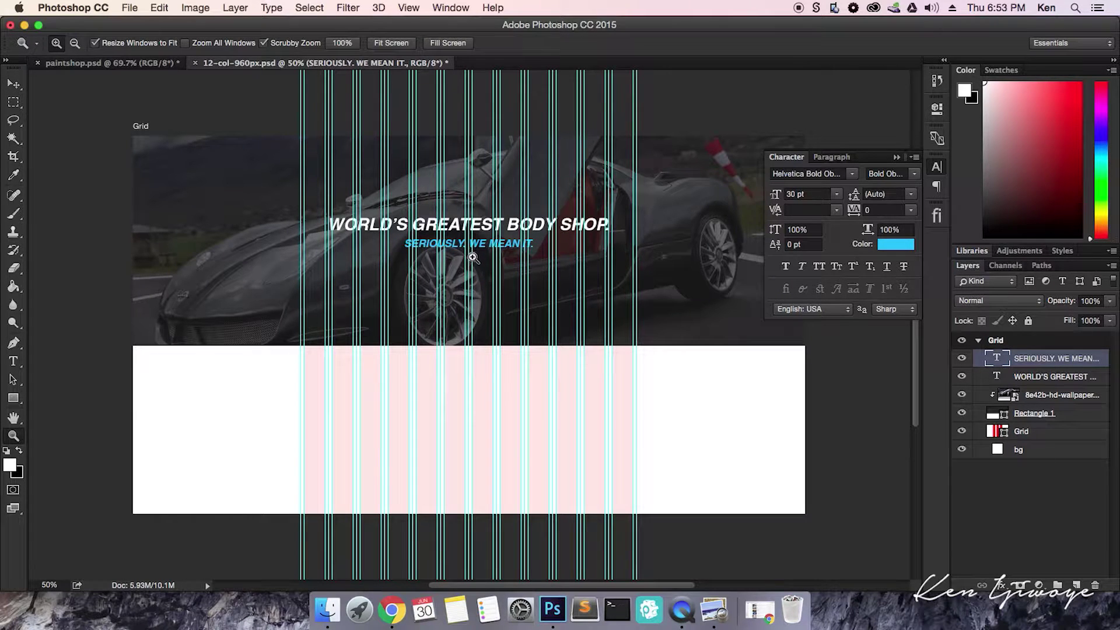
{"action": "left_click", "coordinate": [482, 261]}
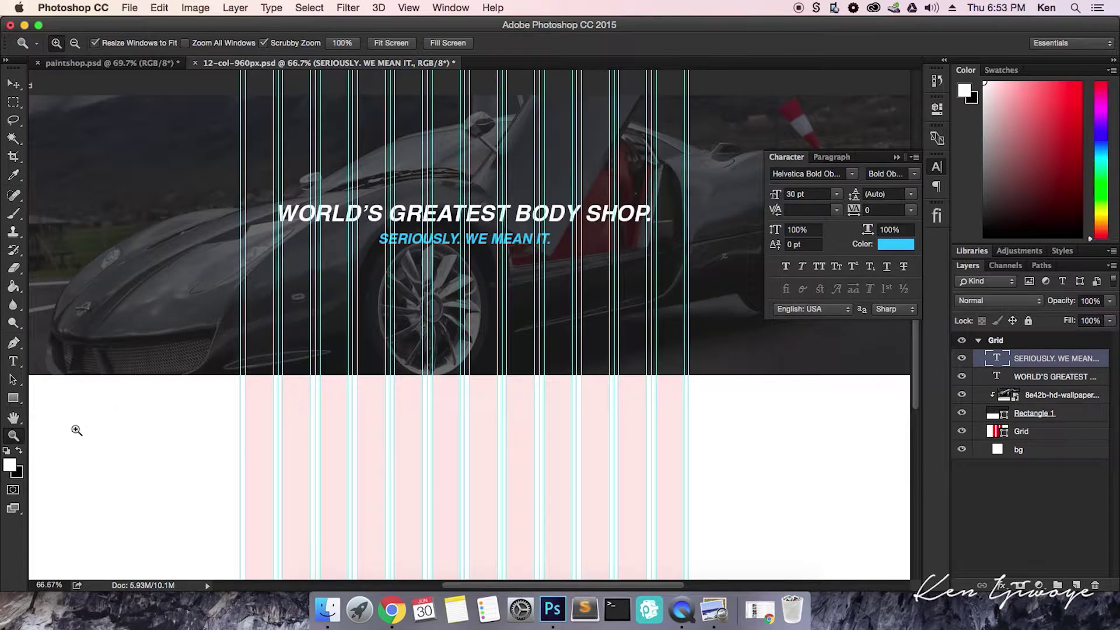
{"action": "left_click", "coordinate": [478, 266]}
{"action": "left_click_drag", "start_coordinate": [478, 267], "coordinate": [500, 269]}
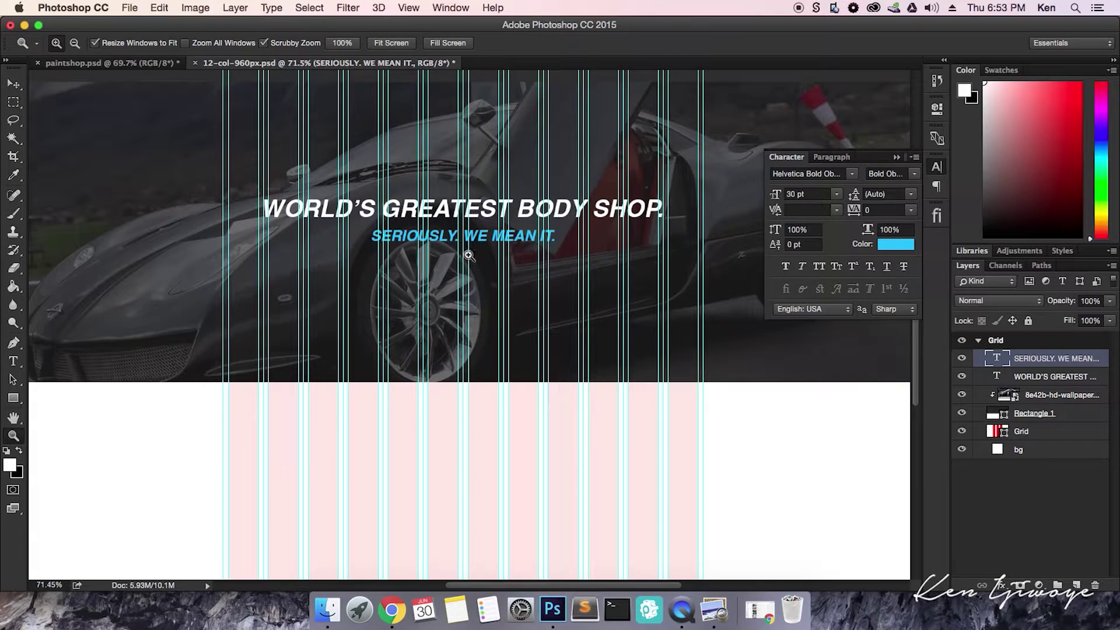
{"action": "key", "text": "v"}
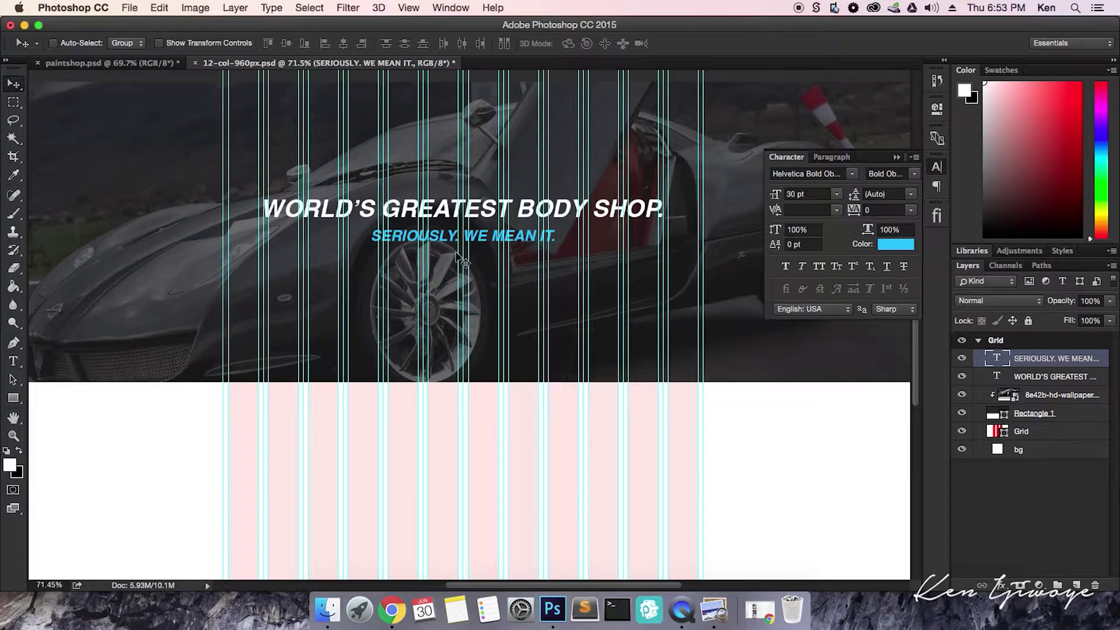
{"action": "left_click", "coordinate": [149, 65]}
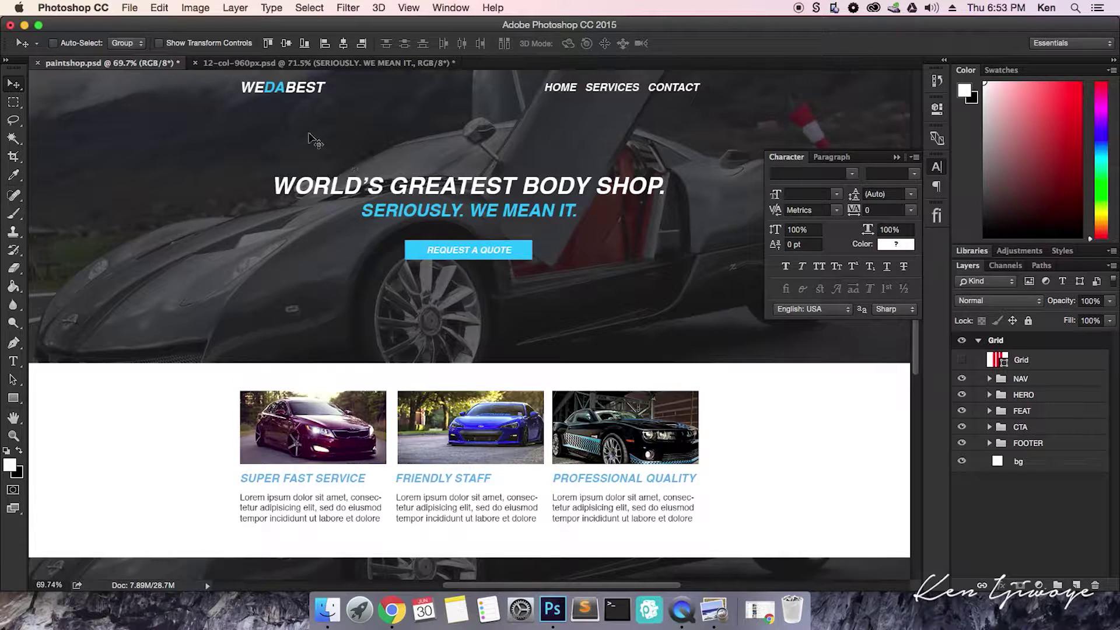
{"action": "left_click", "coordinate": [351, 64]}
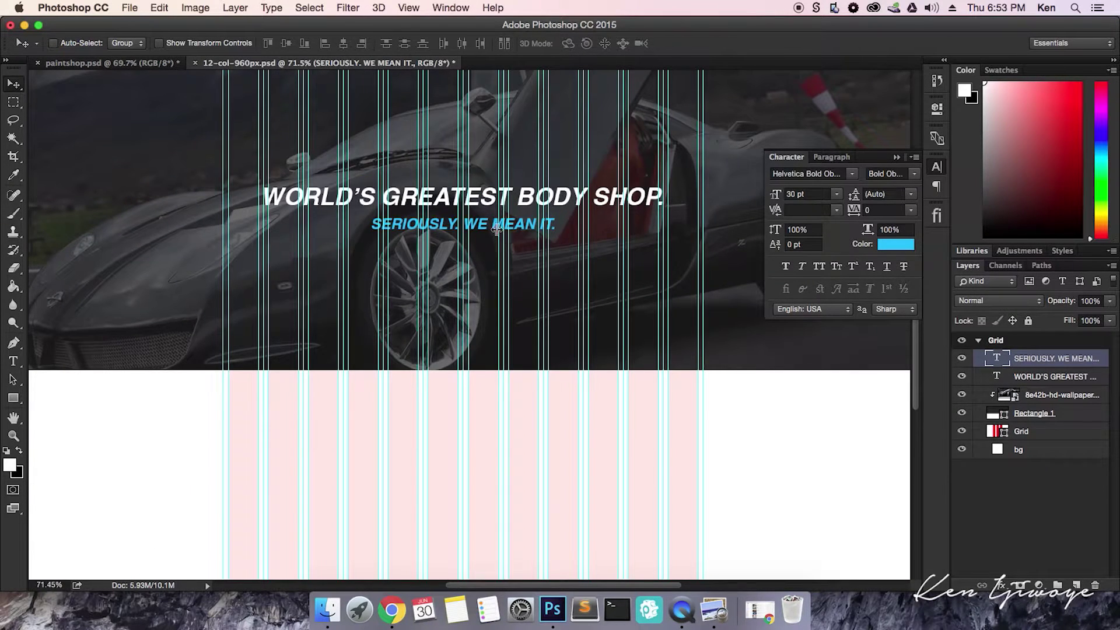
{"action": "left_click", "coordinate": [139, 64]}
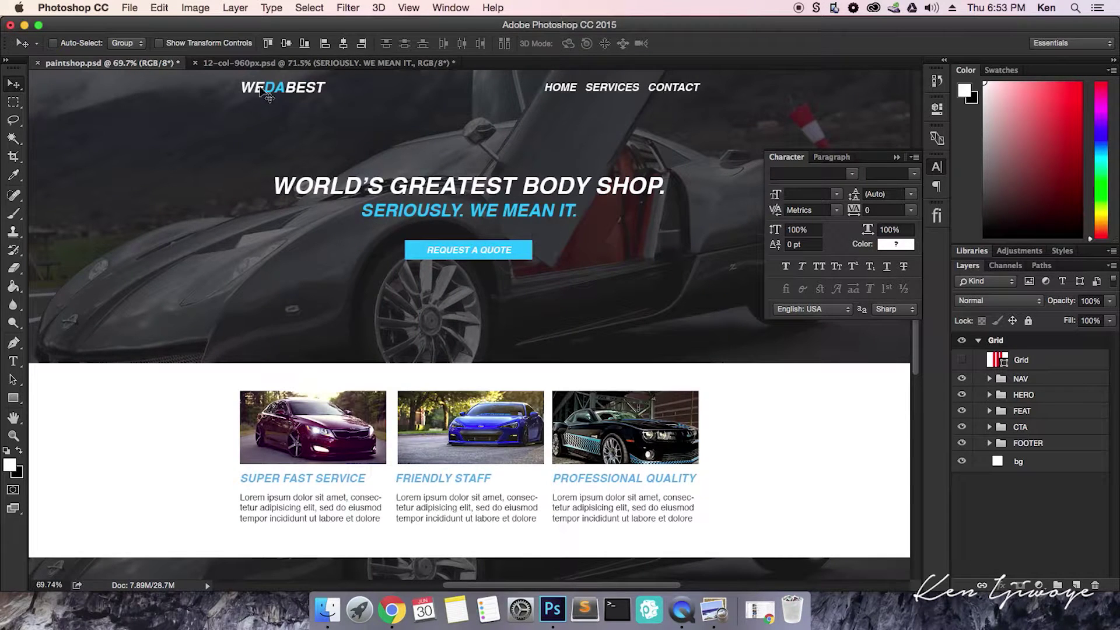
{"action": "left_click", "coordinate": [327, 63]}
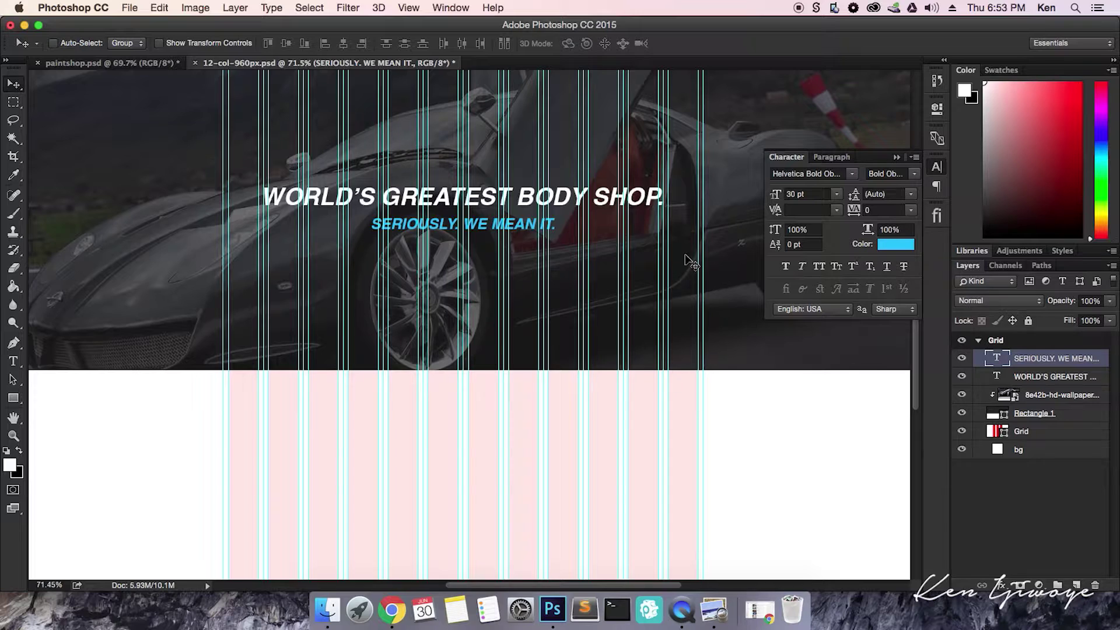
Duplicate the subheading in 12-col-960px.psd, place the copy a short distance below it, and colour the copy white
{"action": "key", "text": "super+j"}
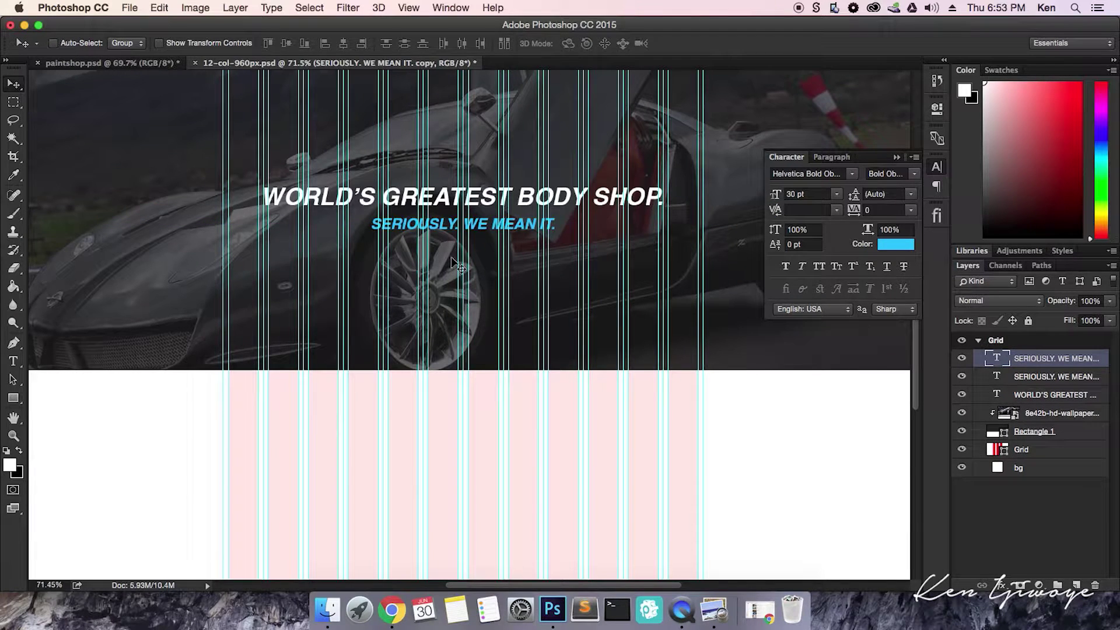
{"action": "left_click_drag", "start_coordinate": [488, 228], "coordinate": [490, 261]}
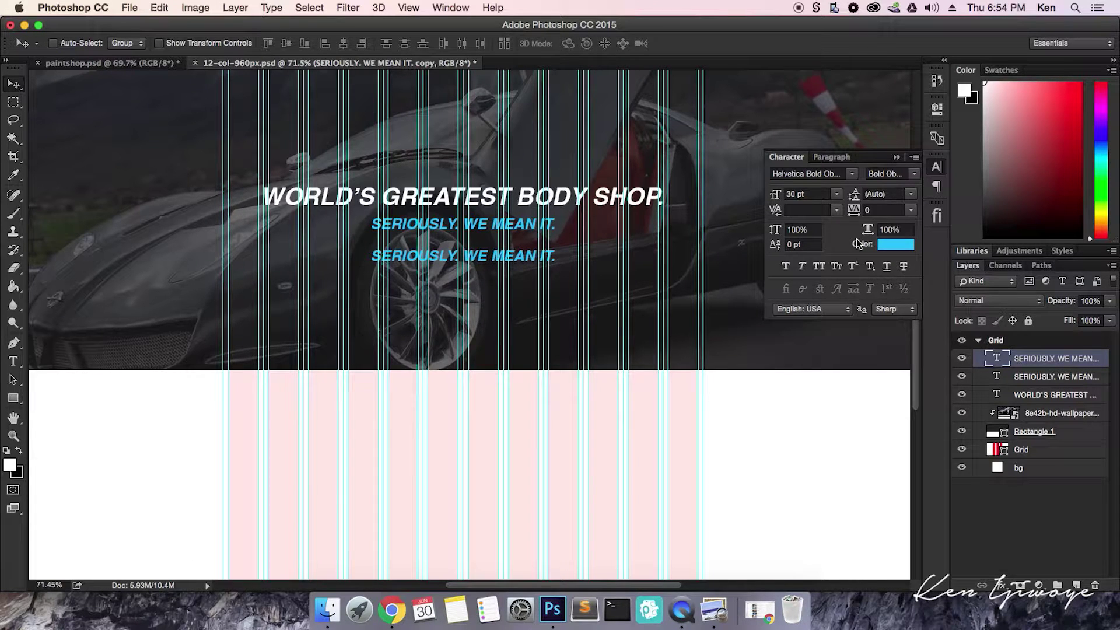
{"action": "left_click", "coordinate": [896, 244]}
{"action": "left_click_drag", "start_coordinate": [538, 181], "coordinate": [494, 159]}
{"action": "key", "text": "Return"}
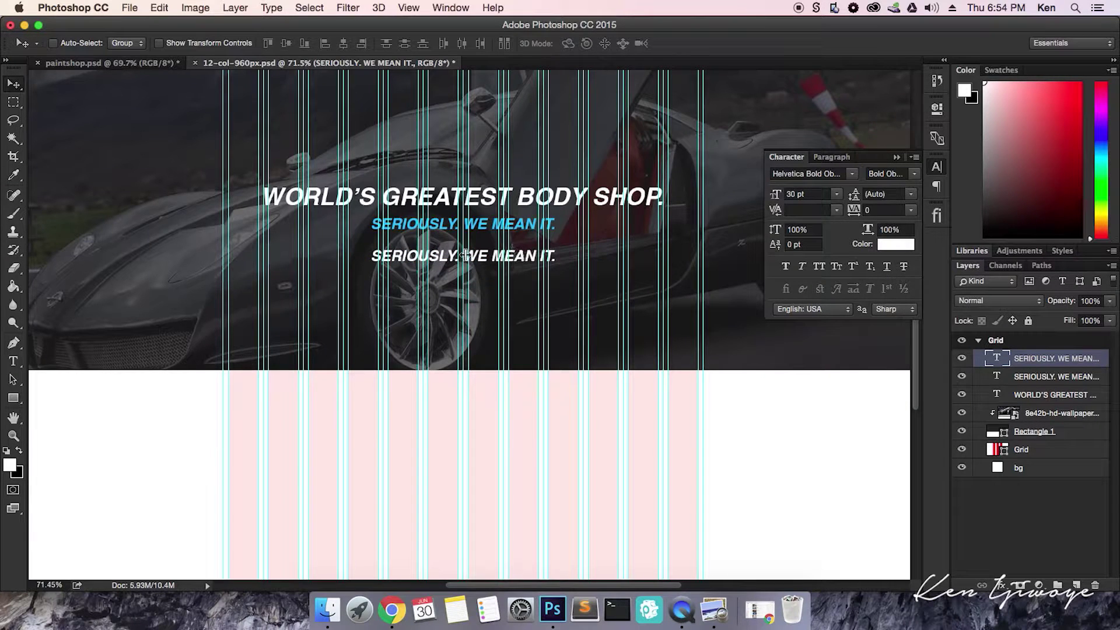
Set the white copy's font size to 18 pt and centre it beneath the blue subheading
{"action": "left_click", "coordinate": [835, 195]}
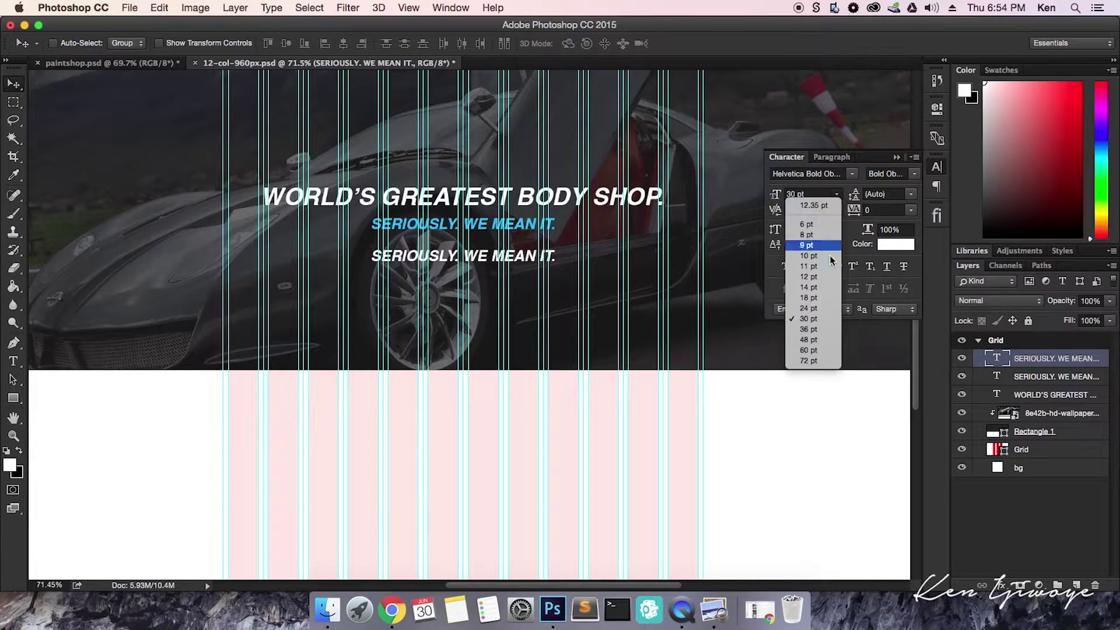
{"action": "left_click", "coordinate": [819, 299]}
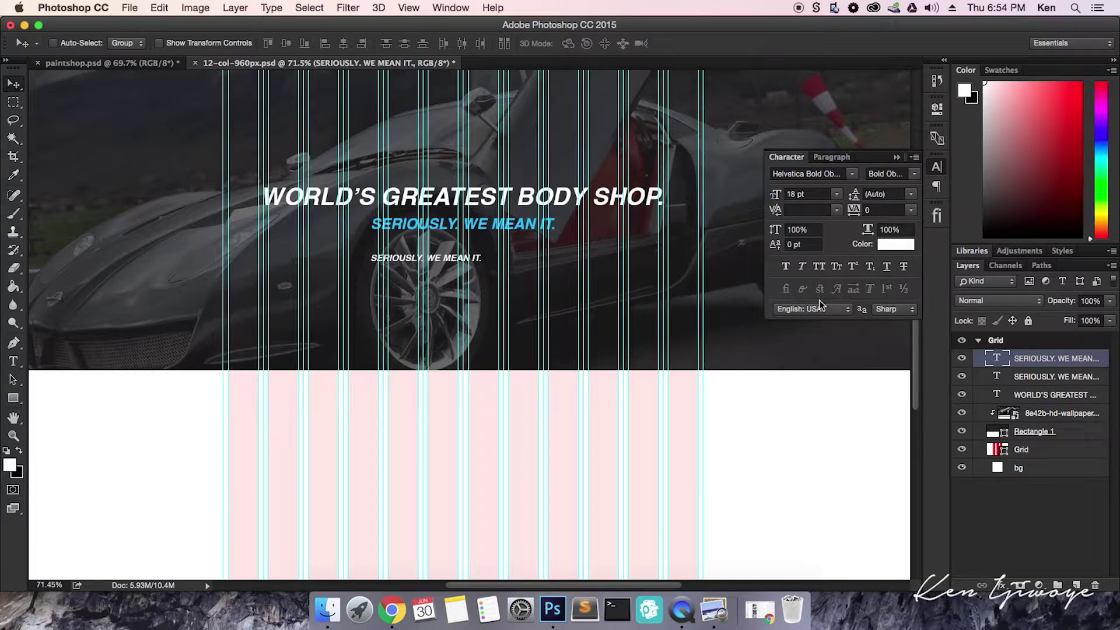
{"action": "left_click_drag", "start_coordinate": [447, 256], "coordinate": [462, 262]}
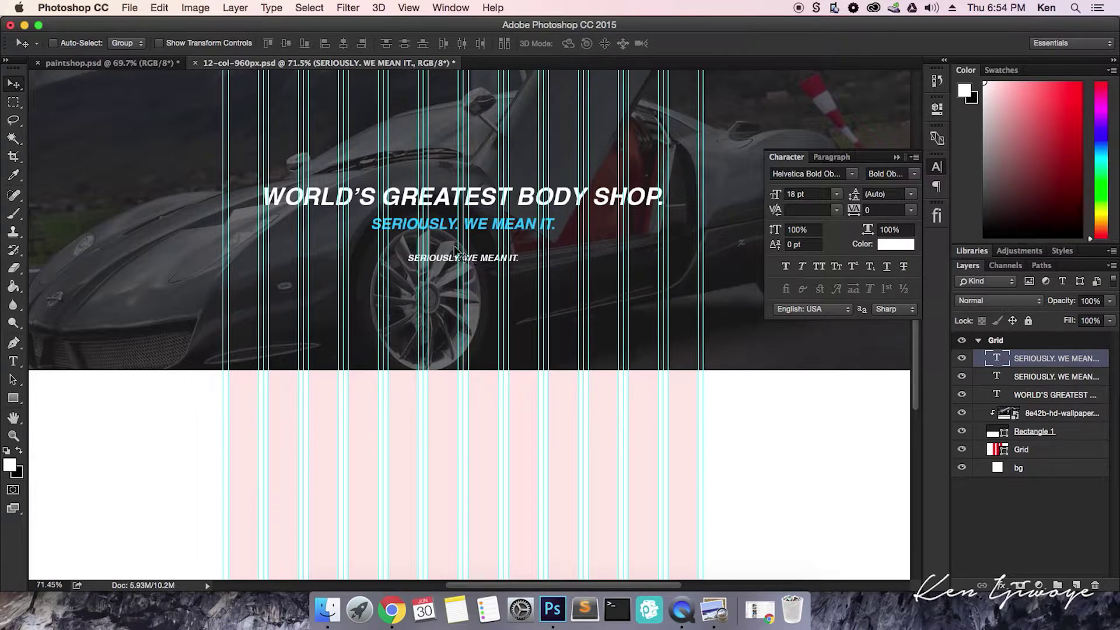
Replace the white line's text with "REQUEST A QUOTE" and re-centre it under the subheading
{"action": "key", "text": "t"}
{"action": "double_click", "coordinate": [476, 262]}
{"action": "key", "text": "super+a"}
{"action": "type", "text": "SE"}
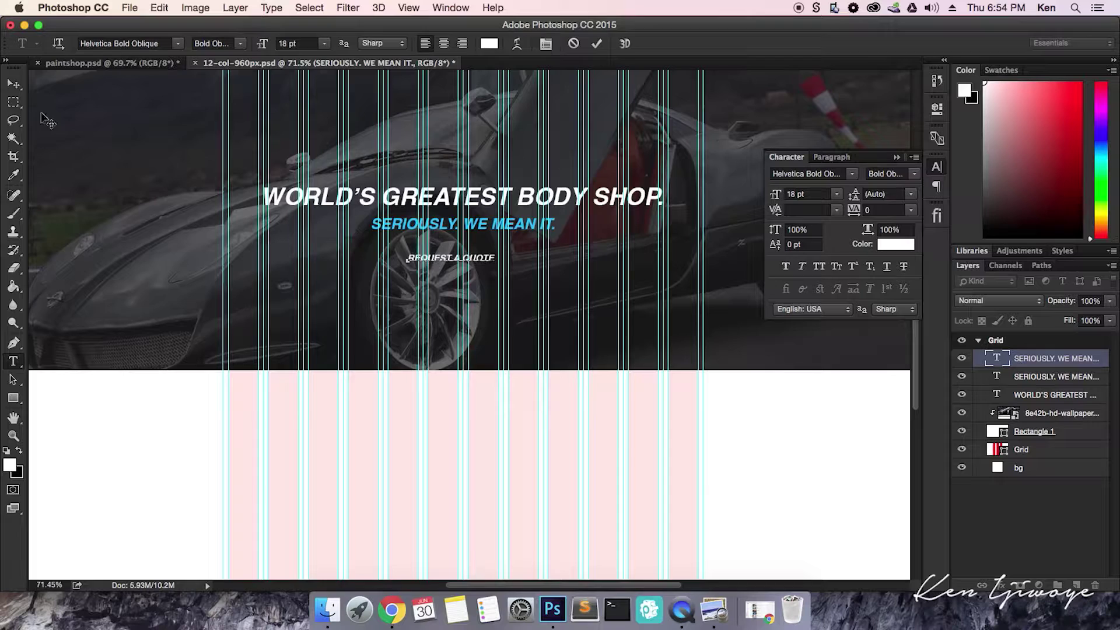
{"action": "left_click", "coordinate": [14, 84]}
{"action": "left_click_drag", "start_coordinate": [440, 261], "coordinate": [453, 261]}
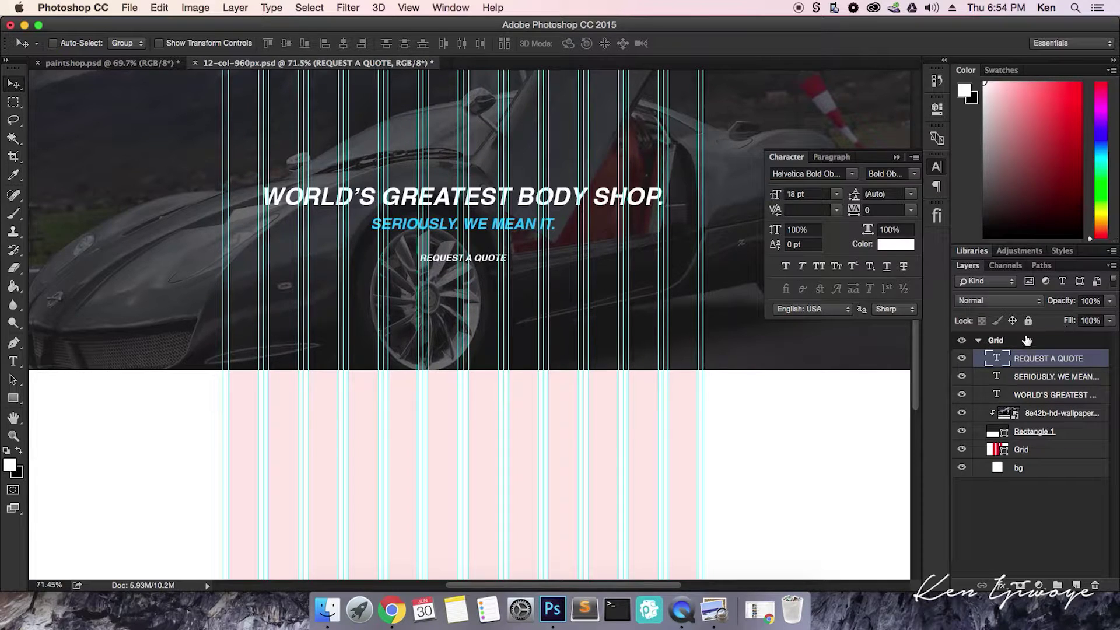
Draw a rectangle about 206 × 36 px over the REQUEST A QUOTE text and fill it with colour 65c2fd
{"action": "key", "text": "u"}
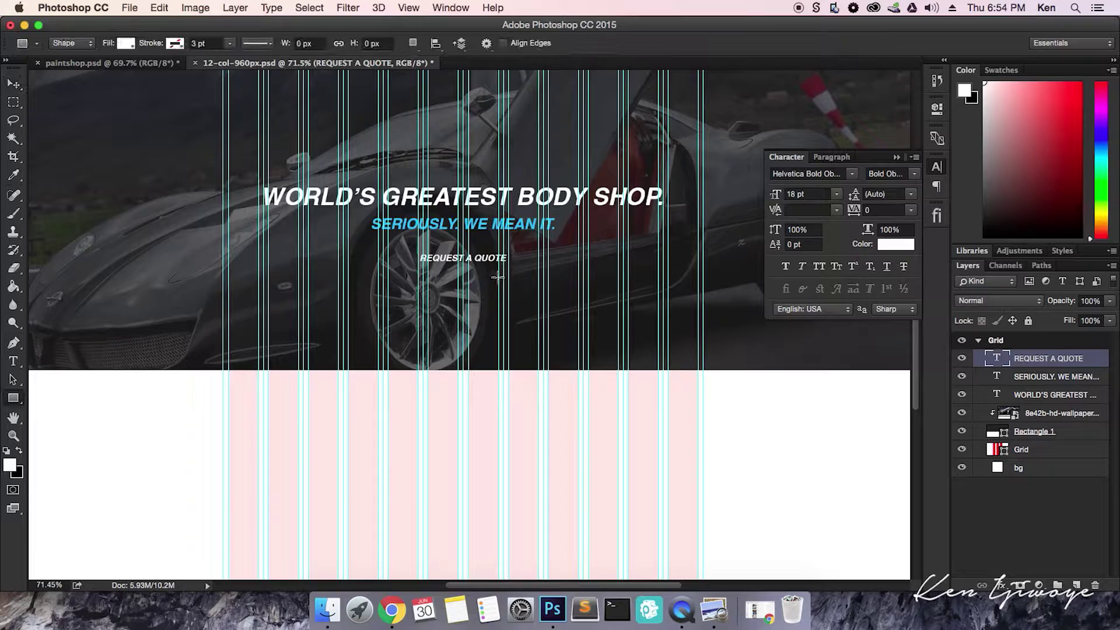
{"action": "left_click_drag", "start_coordinate": [514, 251], "coordinate": [412, 269]}
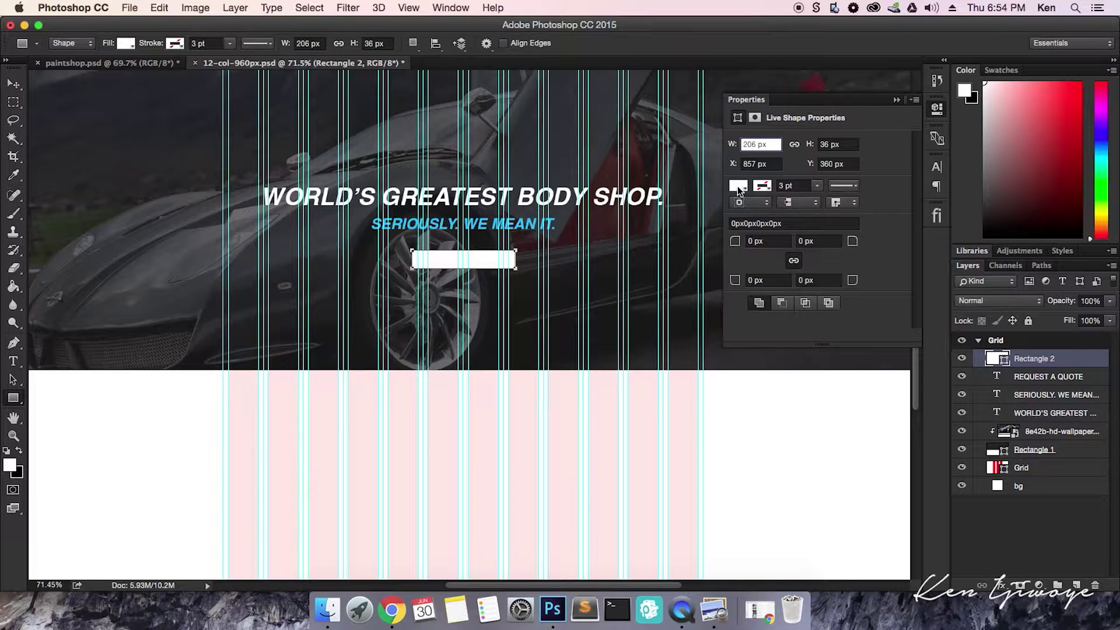
{"action": "left_click", "coordinate": [738, 187]}
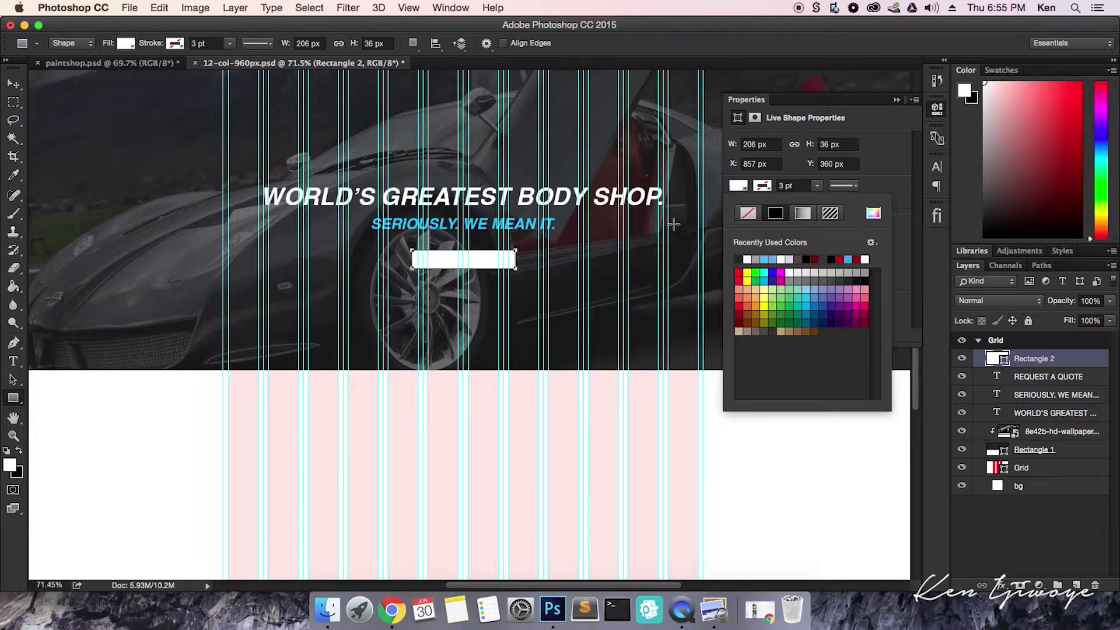
{"action": "left_click", "coordinate": [737, 188]}
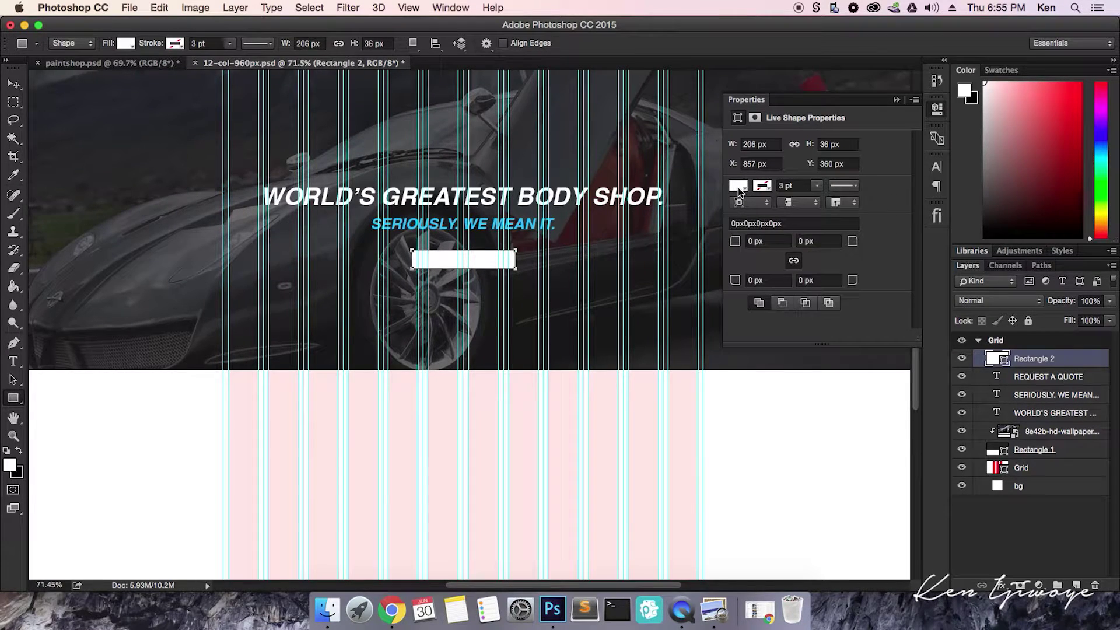
{"action": "left_click", "coordinate": [738, 187]}
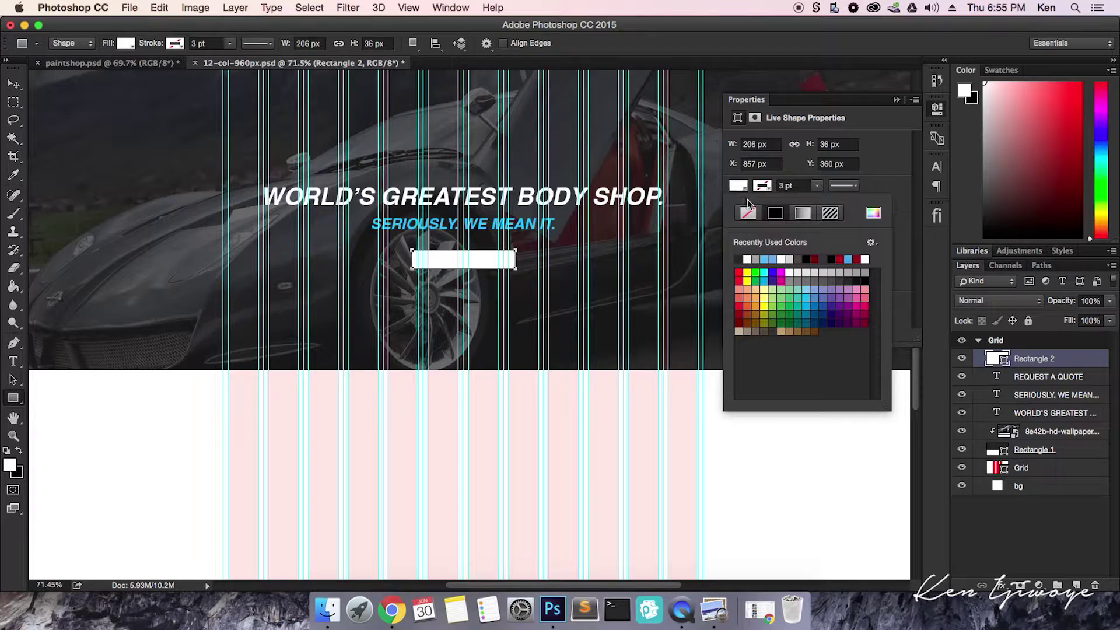
{"action": "left_click", "coordinate": [873, 215]}
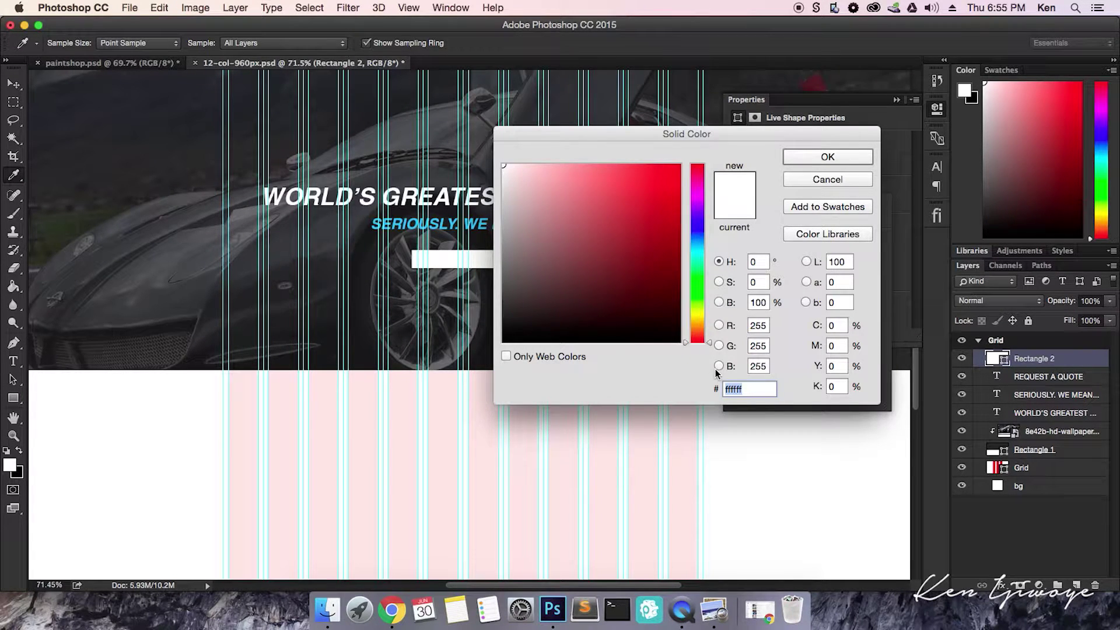
{"action": "type", "text": "65c2fd"}
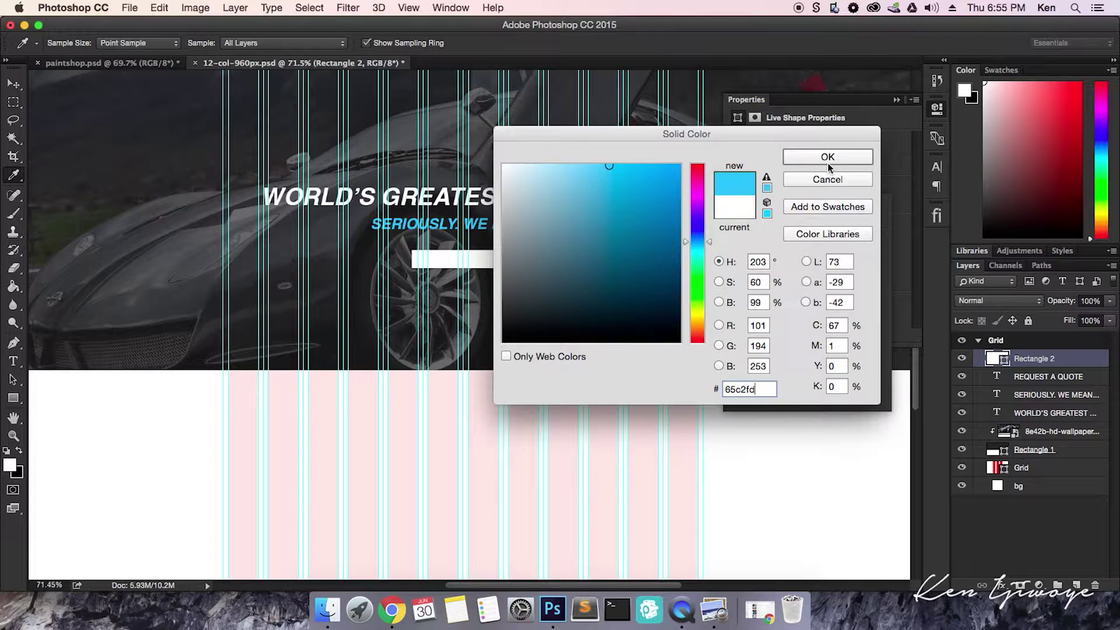
{"action": "left_click", "coordinate": [828, 158]}
{"action": "left_click", "coordinate": [878, 167]}
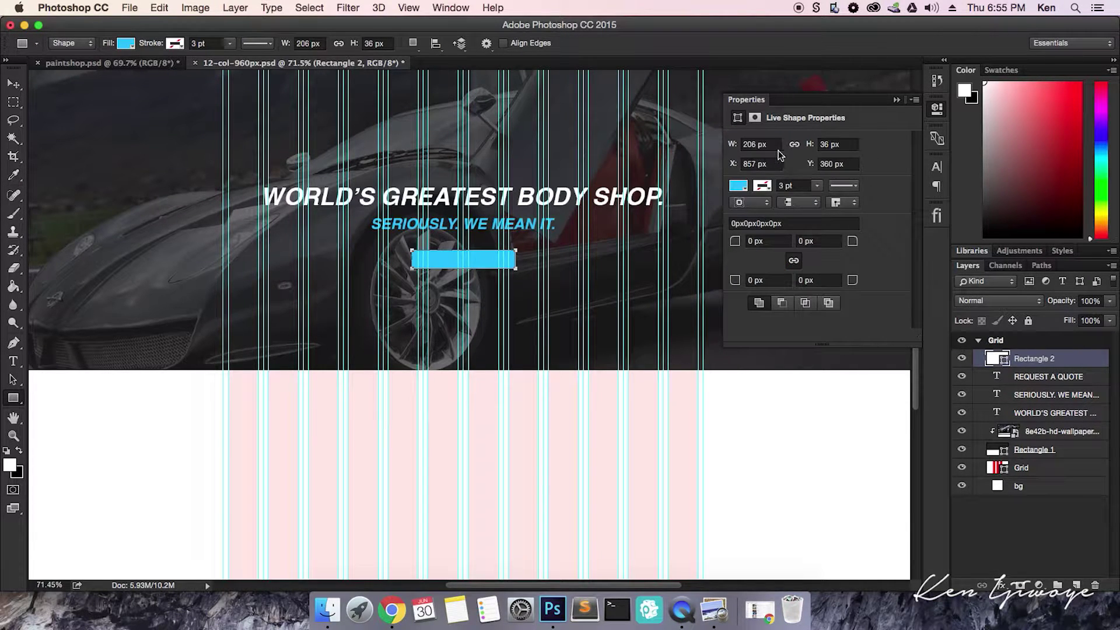
Set the blue rectangle's height to 40 px and place its layer directly beneath the REQUEST A QUOTE text layer
{"action": "double_click", "coordinate": [824, 145]}
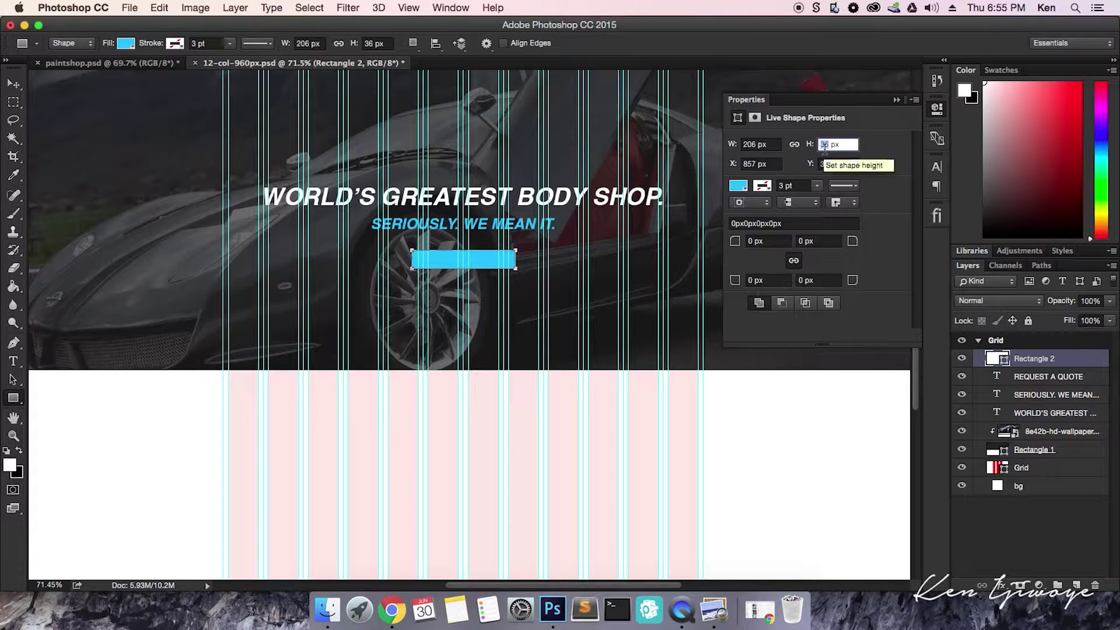
{"action": "type", "text": "40"}
{"action": "key", "text": "Return"}
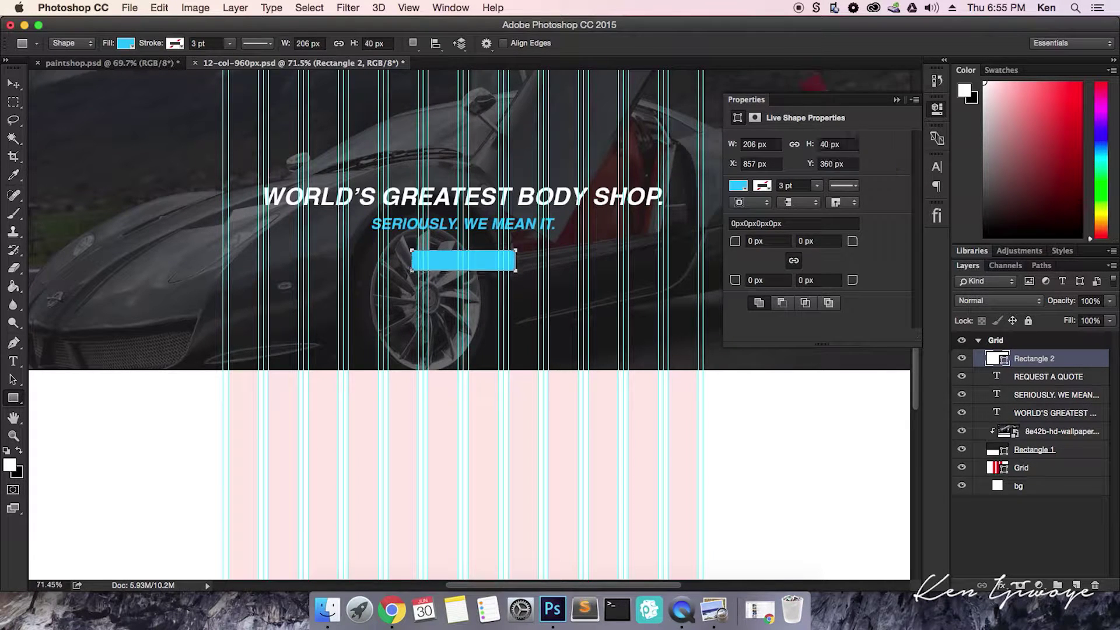
{"action": "left_click", "coordinate": [937, 110]}
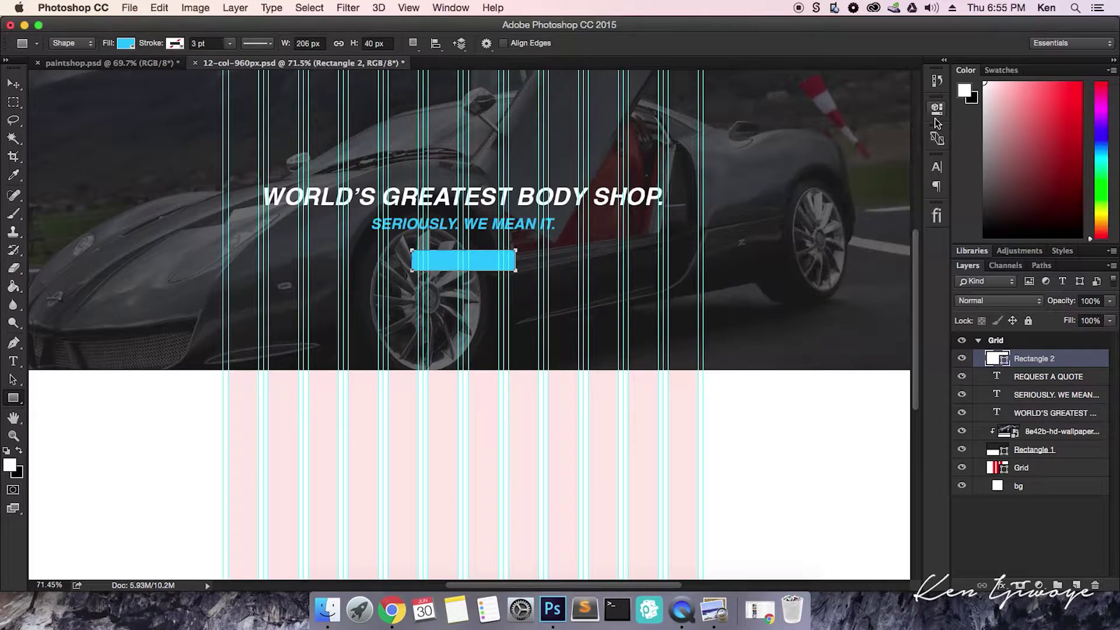
{"action": "left_click", "coordinate": [1036, 361]}
{"action": "left_click_drag", "start_coordinate": [1036, 361], "coordinate": [1036, 386]}
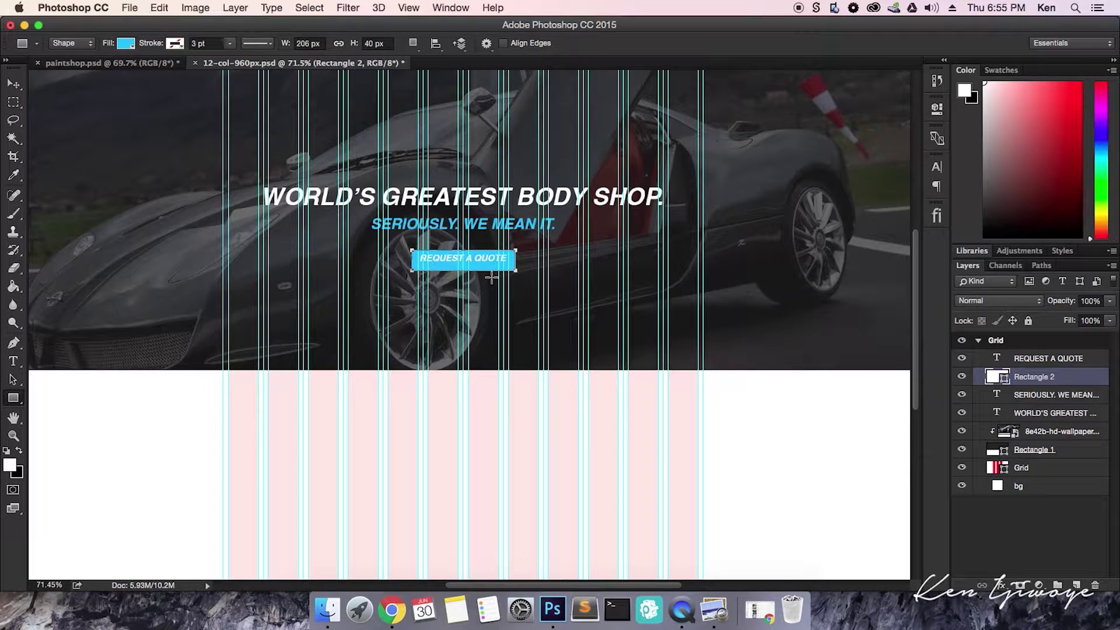
Shift the blue button rectangle up slightly so the REQUEST A QUOTE text sits vertically centred in it
{"action": "key", "text": "v"}
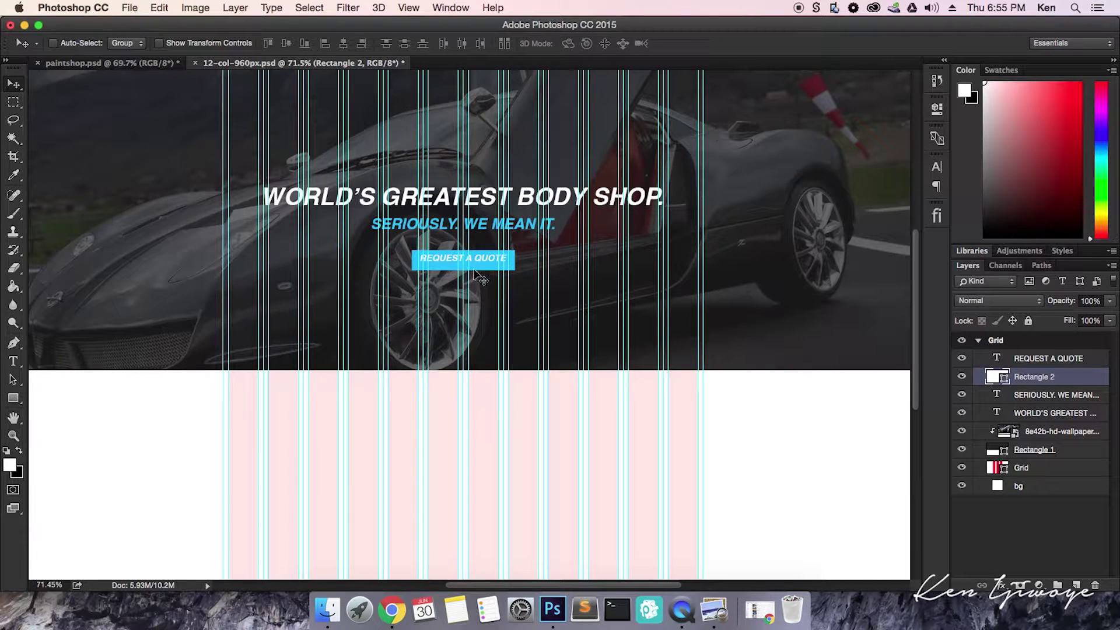
{"action": "key", "text": "z"}
{"action": "left_click_drag", "start_coordinate": [450, 259], "coordinate": [513, 257]}
{"action": "key", "text": "v"}
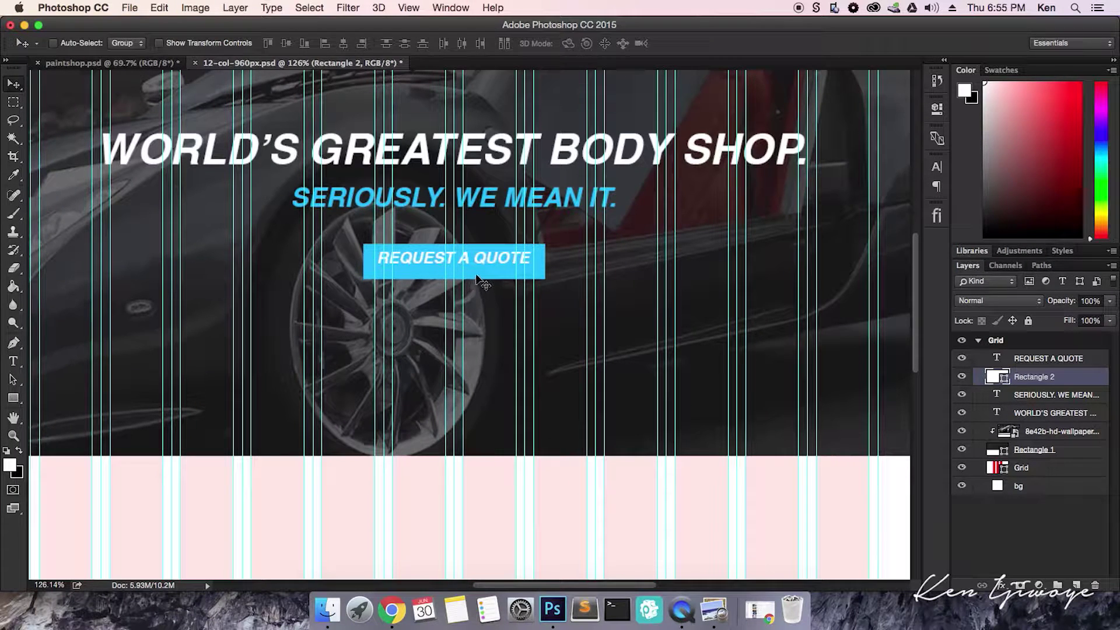
{"action": "left_click_drag", "start_coordinate": [476, 275], "coordinate": [475, 268]}
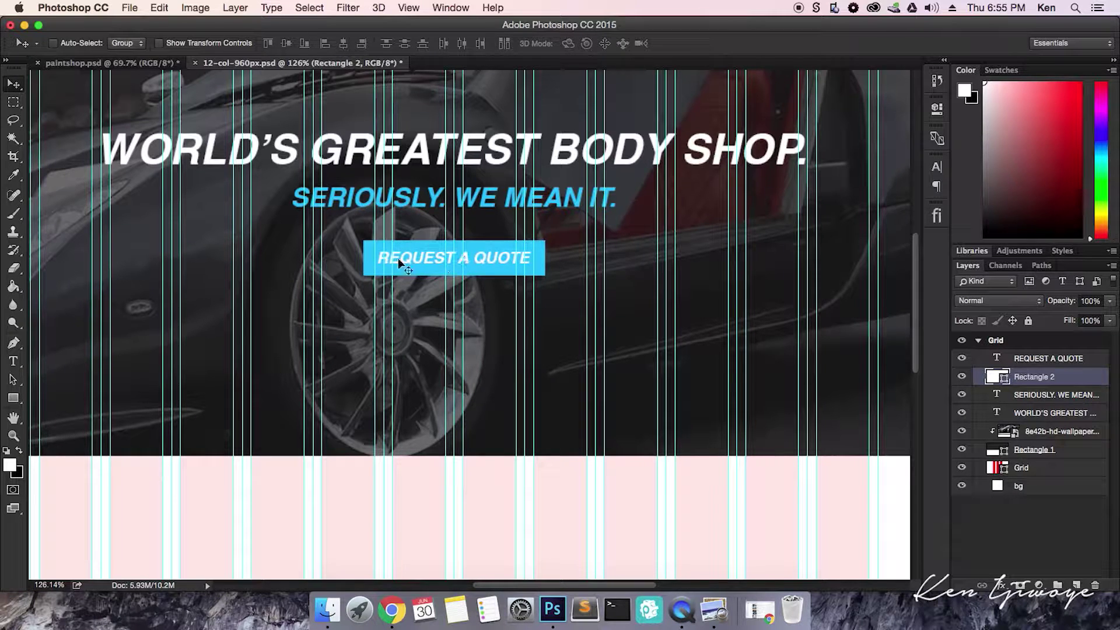
Group all hero layers, from the REQUEST A QUOTE text down to Rectangle 1, and name the group HERO
{"action": "key", "text": "z"}
{"action": "left_click_drag", "start_coordinate": [507, 274], "coordinate": [467, 291]}
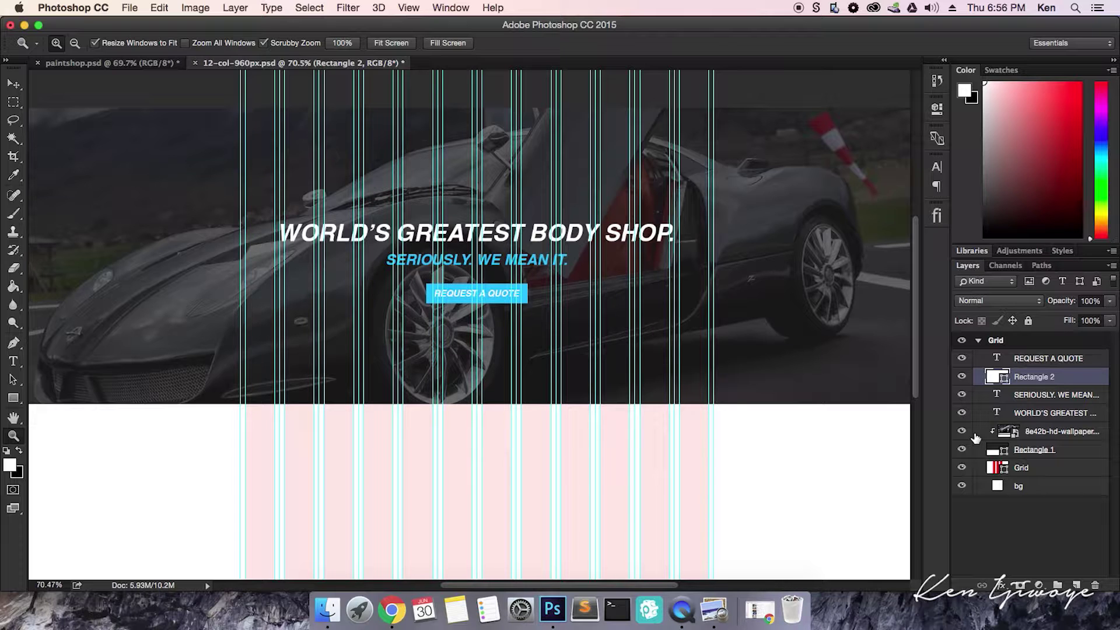
{"action": "left_click", "coordinate": [1035, 361]}
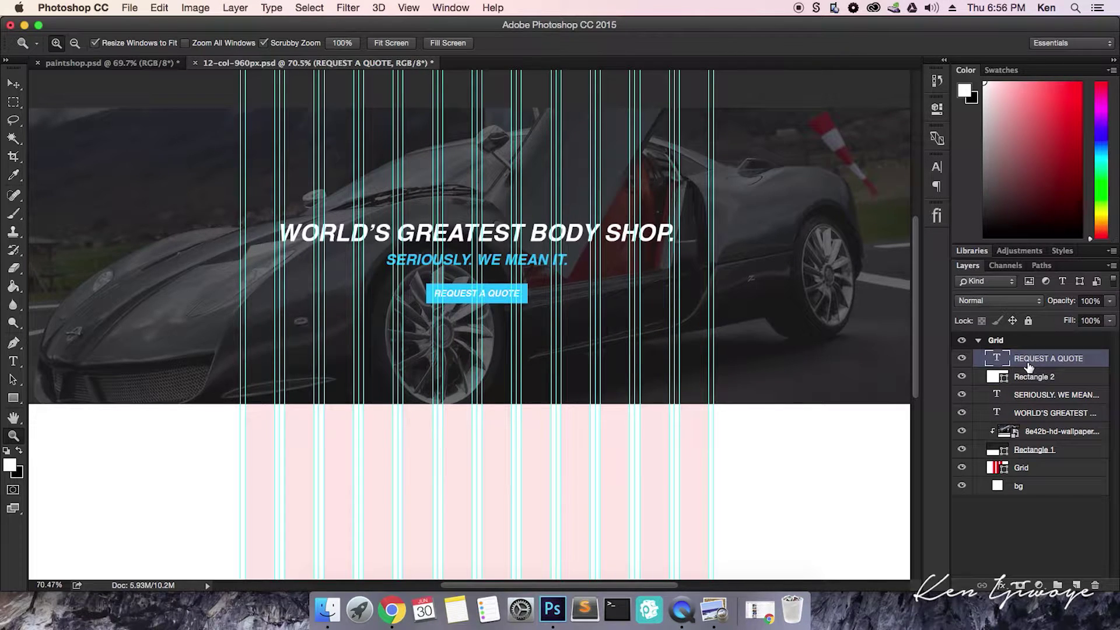
{"action": "left_click", "coordinate": [1072, 451], "text": "shift"}
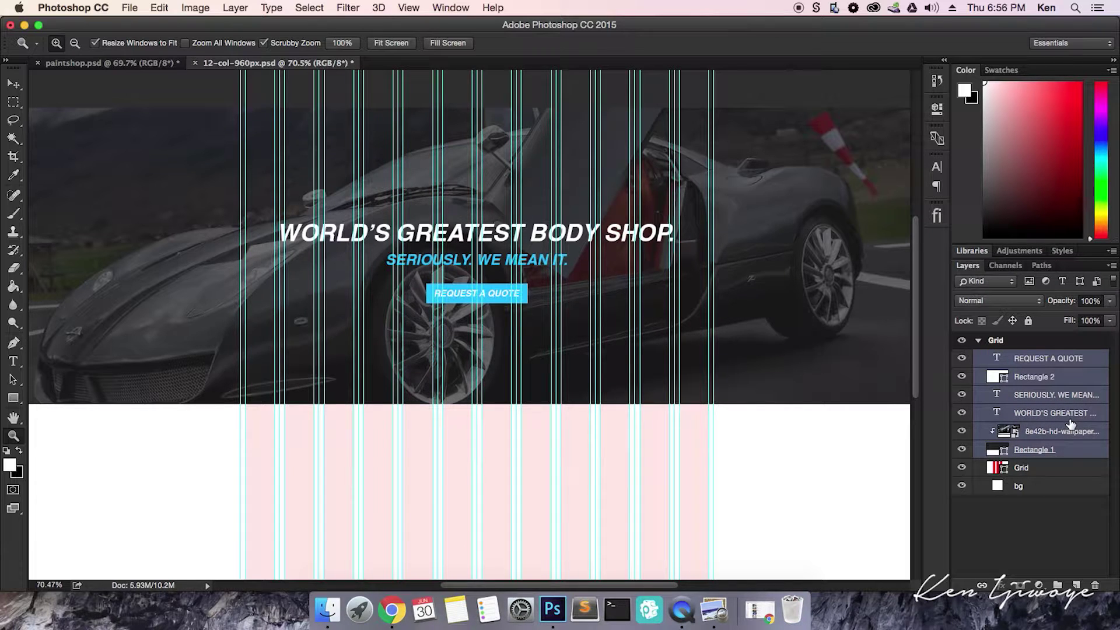
{"action": "left_click", "coordinate": [1058, 591]}
{"action": "double_click", "coordinate": [1031, 358]}
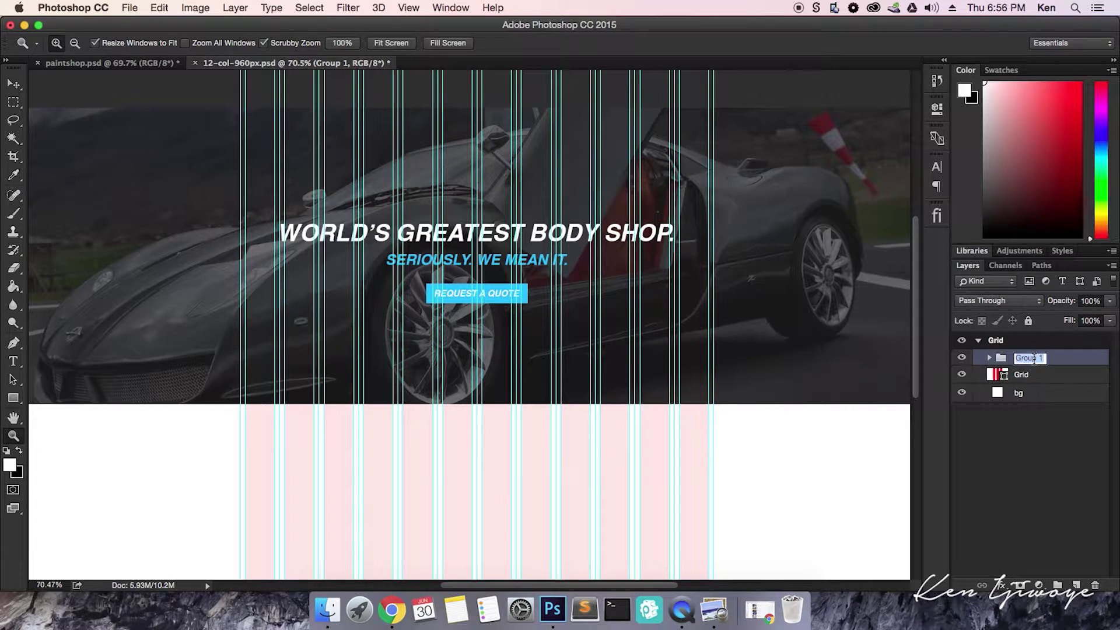
{"action": "type", "text": "HERO"}
{"action": "key", "text": "Return"}
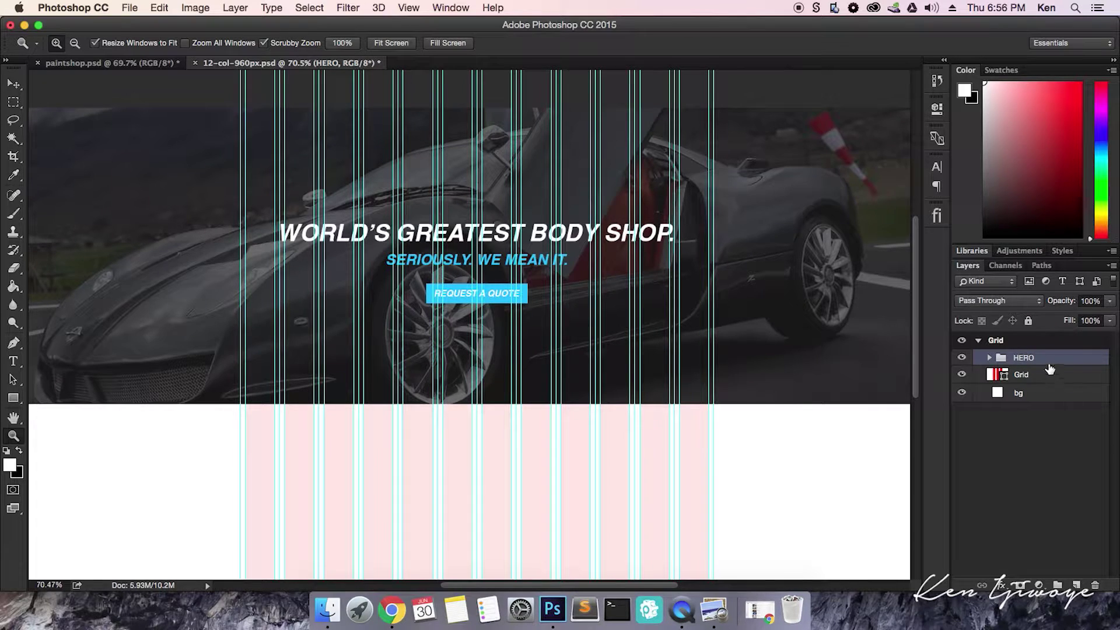
Check the navigation bar in paintshop.psd, then draw a white rectangle about 1291 × 52 px across the upper hero image in 12-col-960px.psd
{"action": "scroll", "coordinate": [442, 194], "scroll_direction": "up", "scroll_amount": 1}
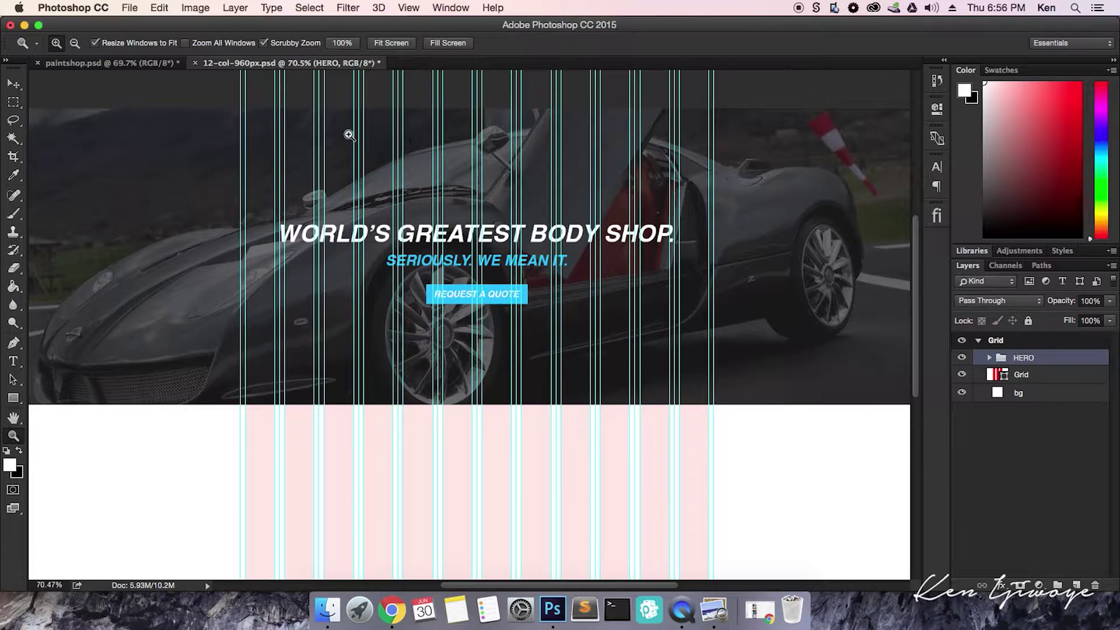
{"action": "left_click", "coordinate": [146, 65]}
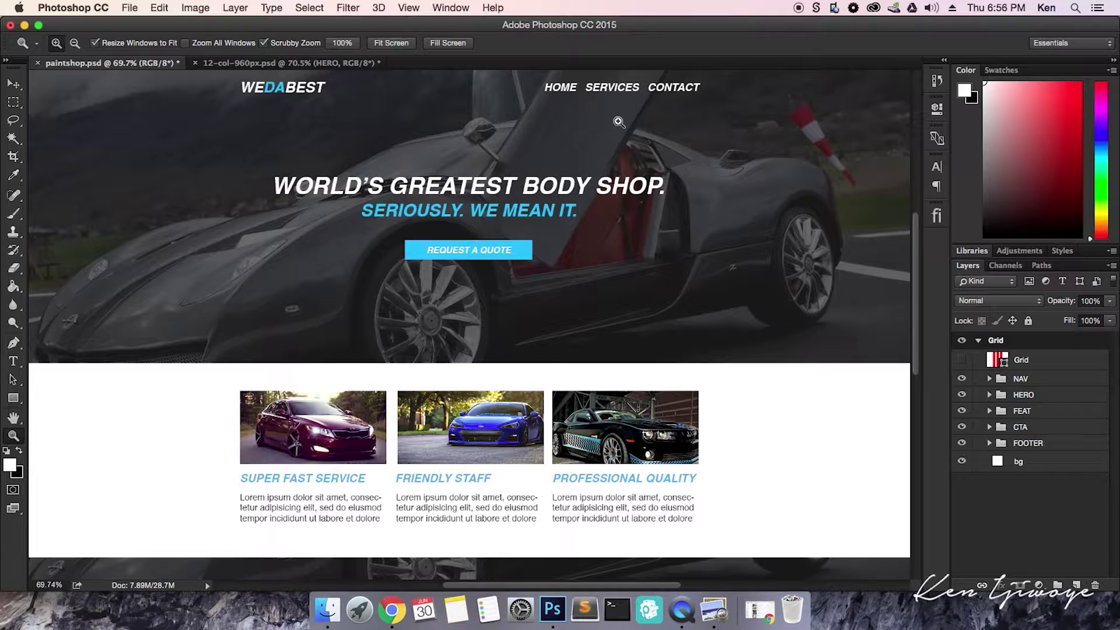
{"action": "left_click", "coordinate": [315, 65]}
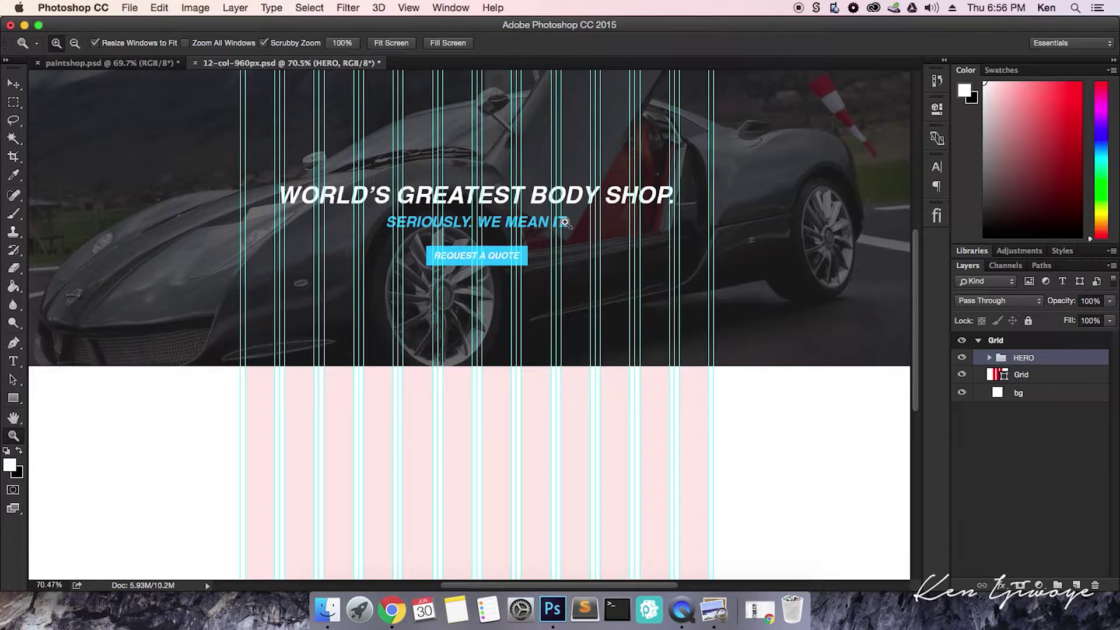
{"action": "scroll", "coordinate": [568, 236], "scroll_direction": "up", "scroll_amount": 5}
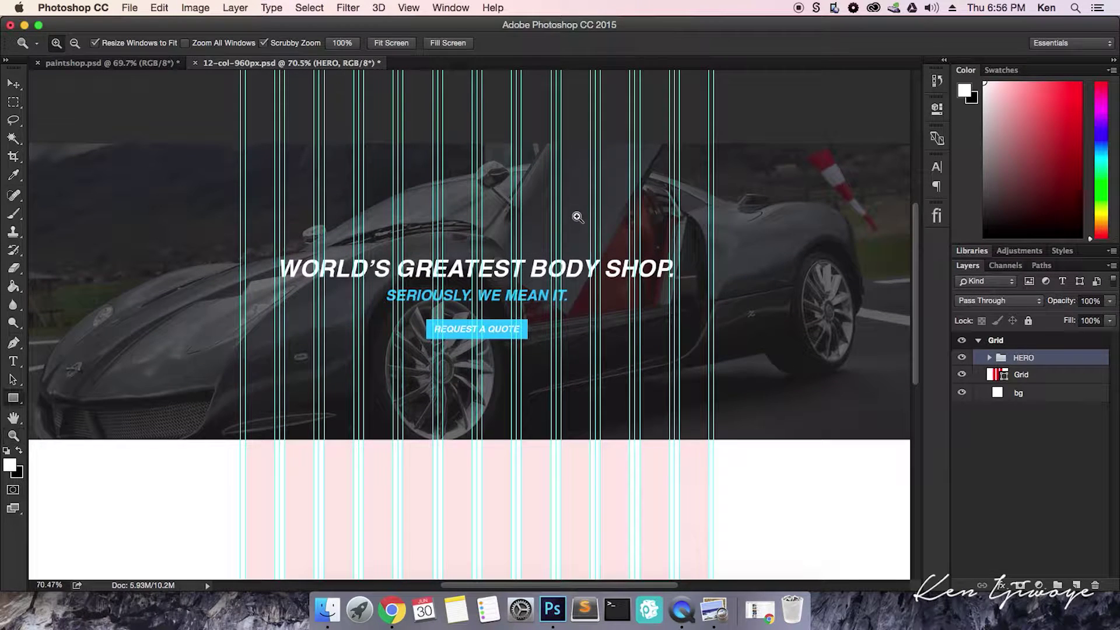
{"action": "key", "text": "u"}
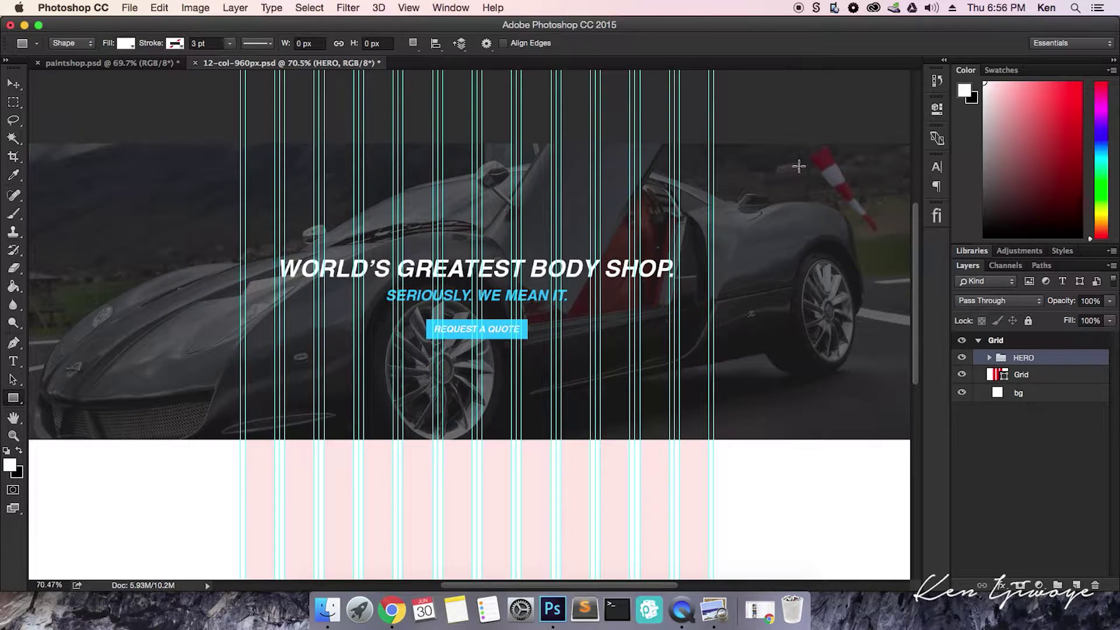
{"action": "left_click_drag", "start_coordinate": [801, 159], "coordinate": [163, 182]}
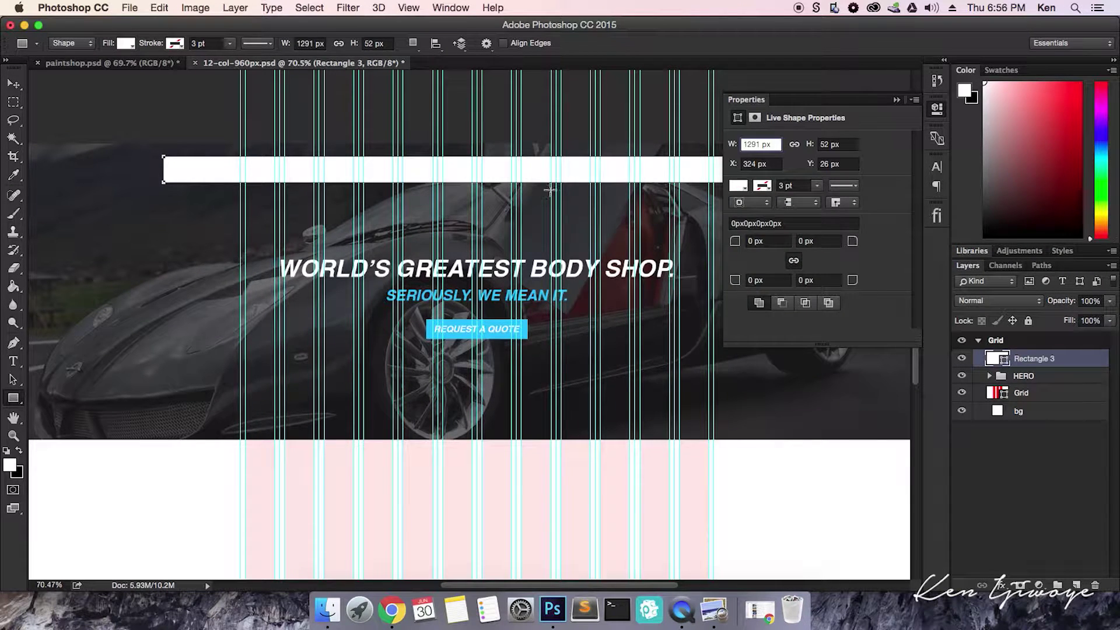
Set the white bar's width to 1930 px and its height to 70 px
{"action": "double_click", "coordinate": [756, 145]}
{"action": "type", "text": "19"}
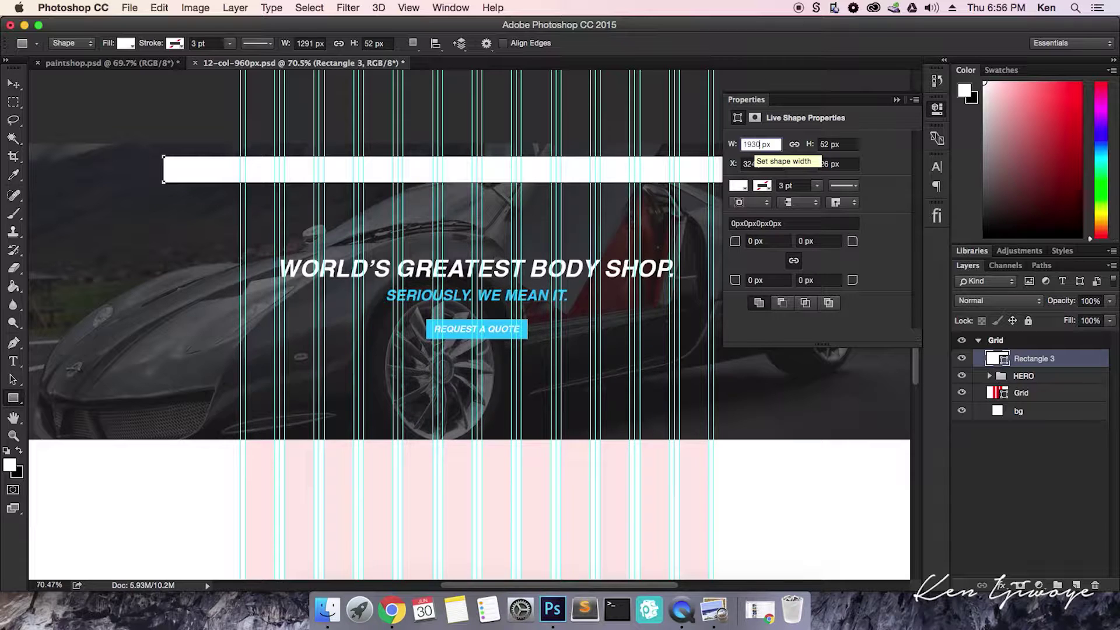
{"action": "key", "text": "Tab"}
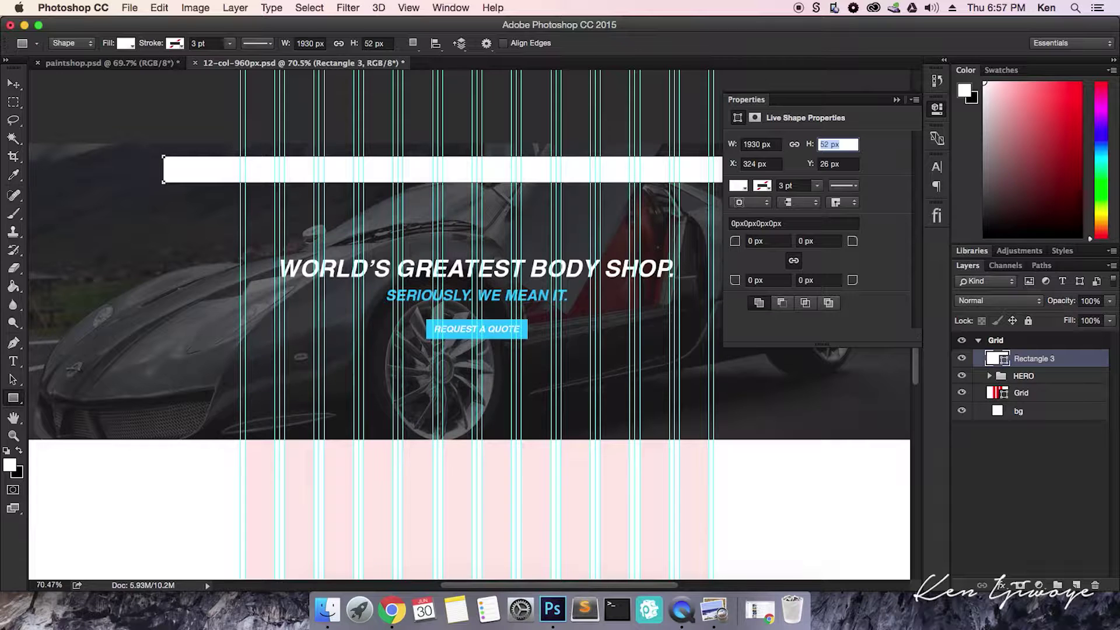
{"action": "type", "text": "70"}
{"action": "key", "text": "Return"}
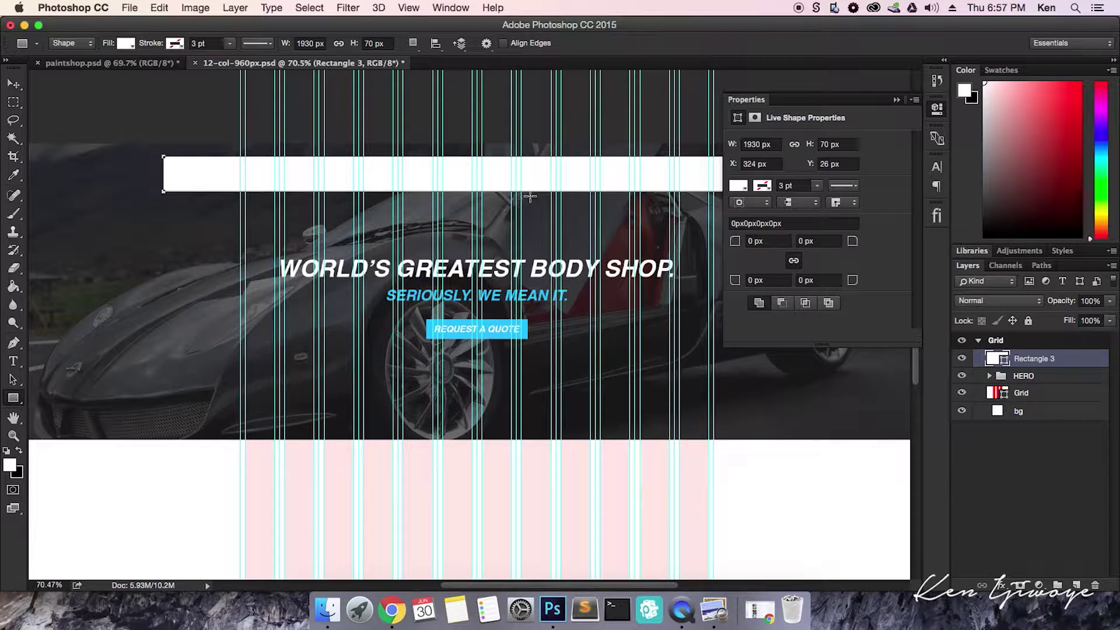
Move the white bar to the artboard's top-left corner at X 0 px, Y 0 px, so it spans the hero's upper edge
{"action": "key", "text": "v"}
{"action": "key", "text": "z"}
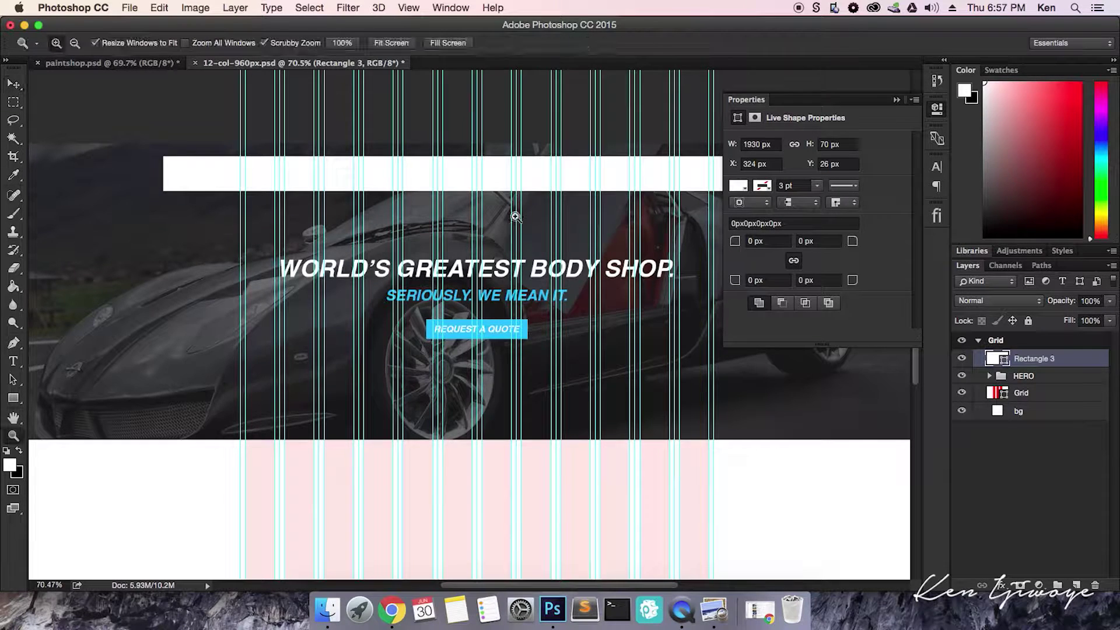
{"action": "left_click_drag", "start_coordinate": [546, 199], "coordinate": [523, 198]}
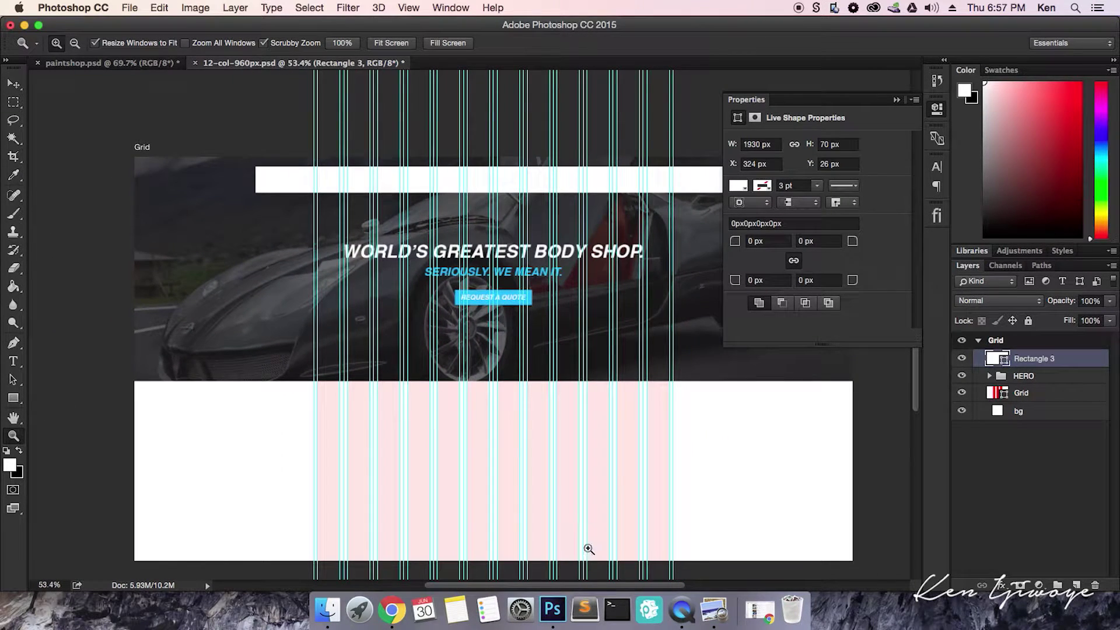
{"action": "left_click_drag", "start_coordinate": [605, 585], "coordinate": [622, 586]}
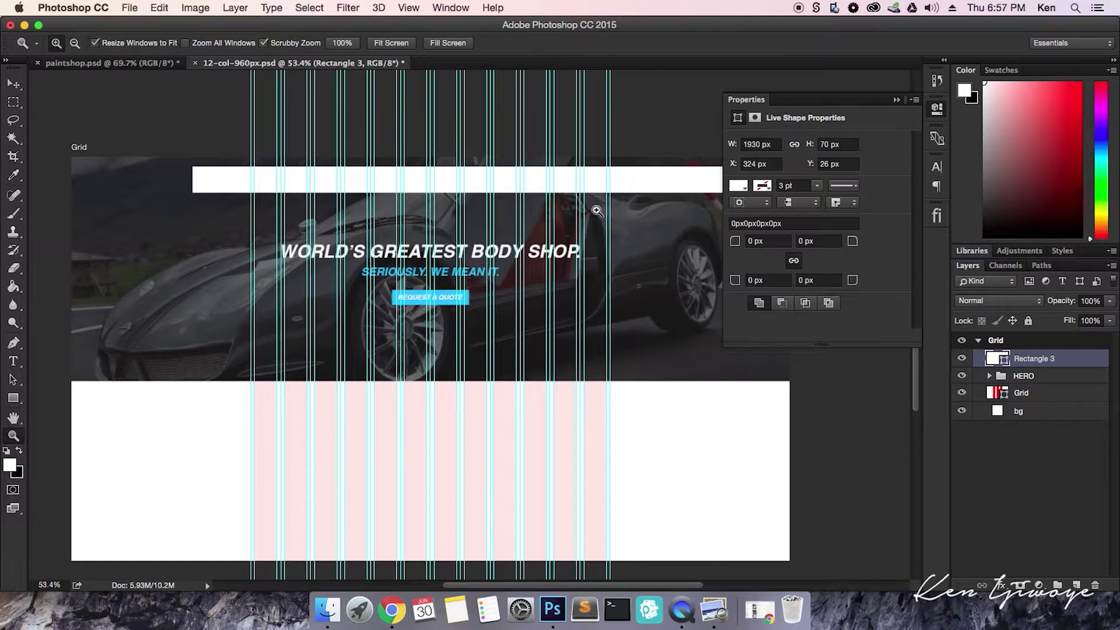
{"action": "key", "text": "v"}
{"action": "left_click", "coordinate": [937, 111]}
{"action": "left_click_drag", "start_coordinate": [705, 191], "coordinate": [670, 175]}
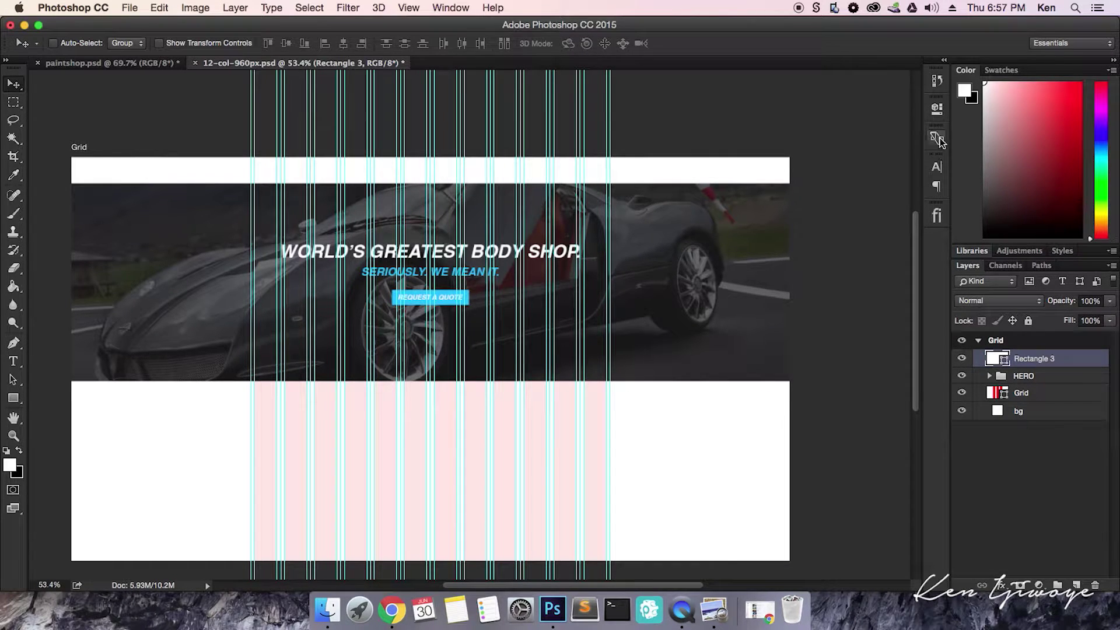
Change the navigation bar rectangle's fill to a light grey swatch
{"action": "left_click", "coordinate": [936, 110]}
{"action": "left_click", "coordinate": [738, 185]}
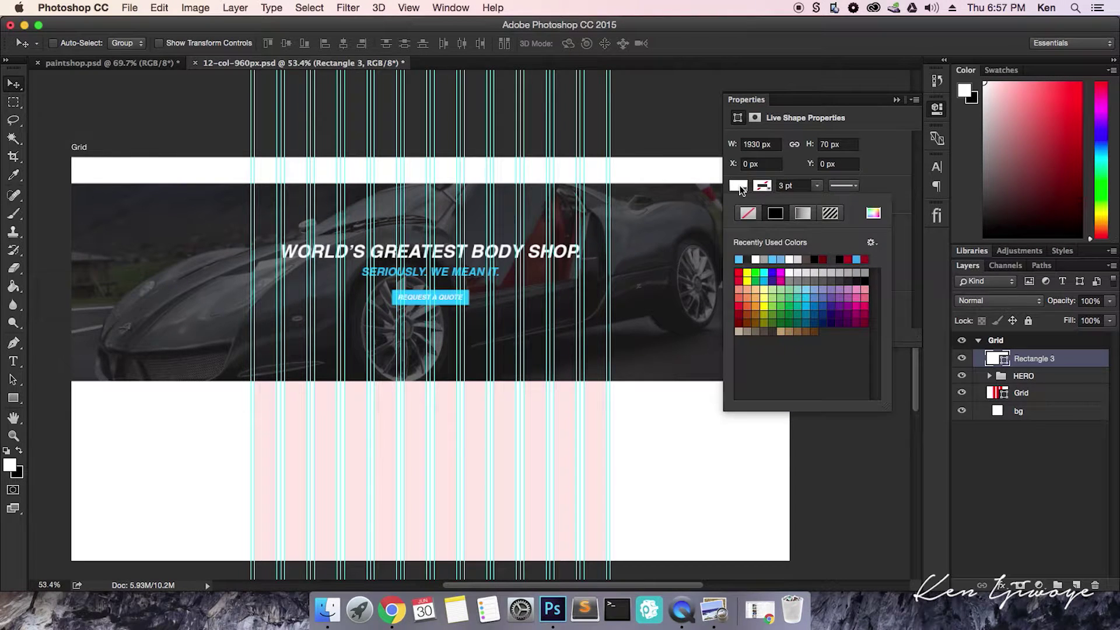
{"action": "left_click", "coordinate": [832, 273]}
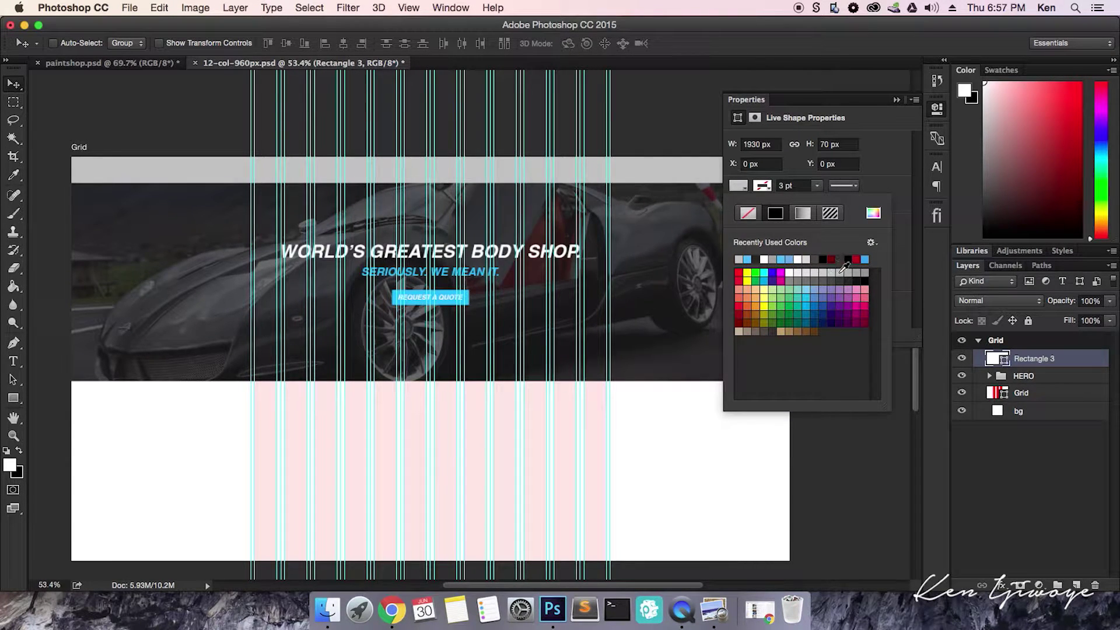
Set the navigation bar's fill to a slightly darker grey swatch, checking the logo and menu in paintshop.psd for reference
{"action": "left_click", "coordinate": [839, 272]}
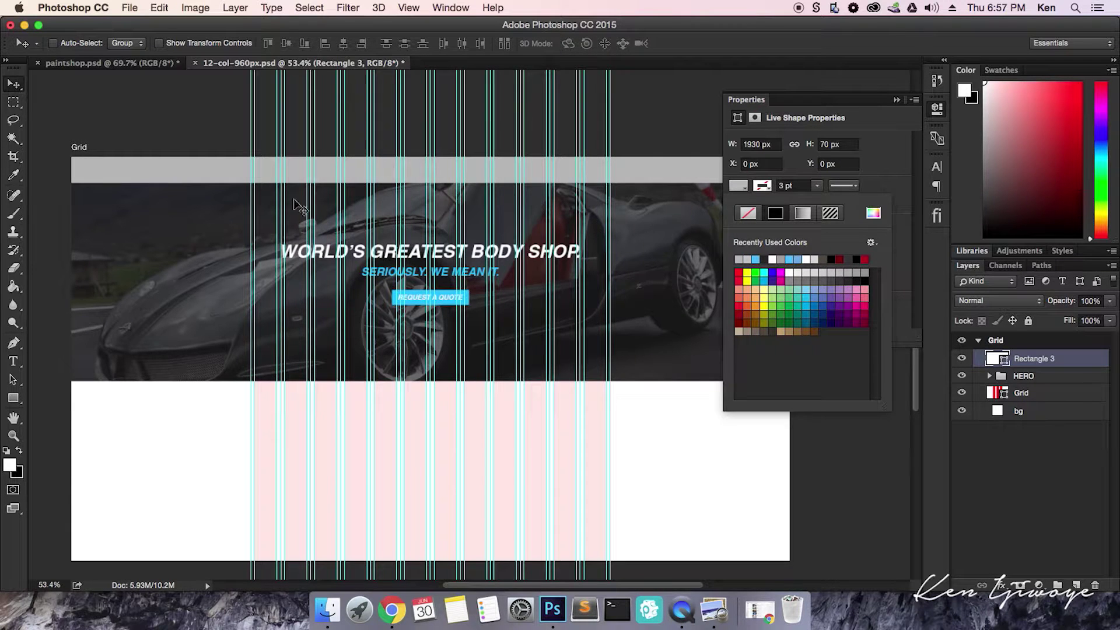
{"action": "left_click", "coordinate": [132, 64]}
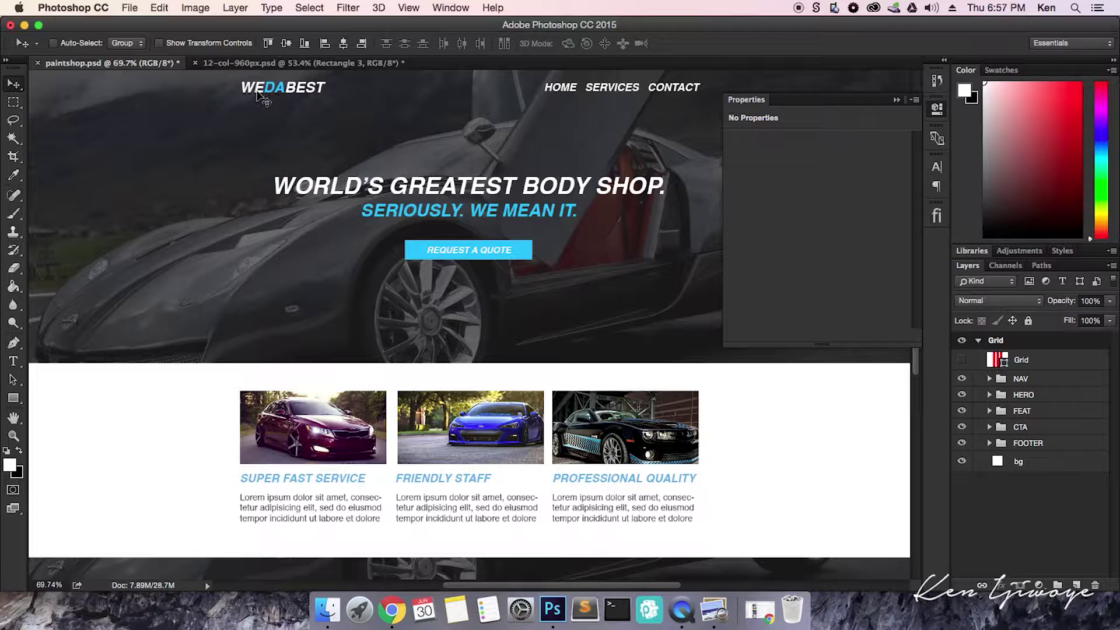
{"action": "left_click", "coordinate": [301, 64]}
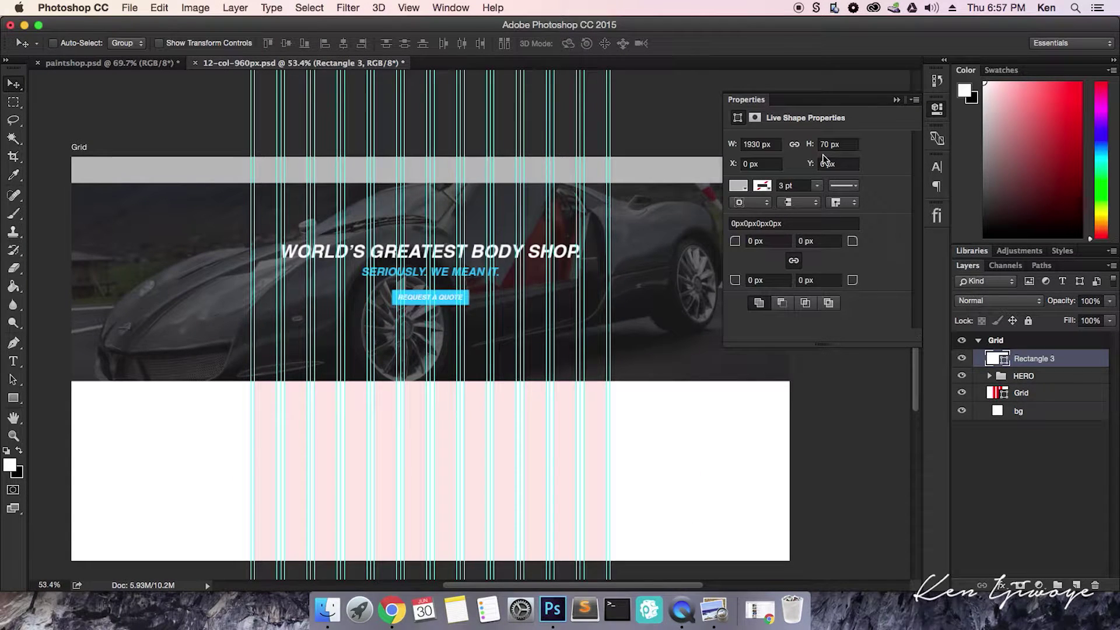
{"action": "left_click", "coordinate": [939, 110]}
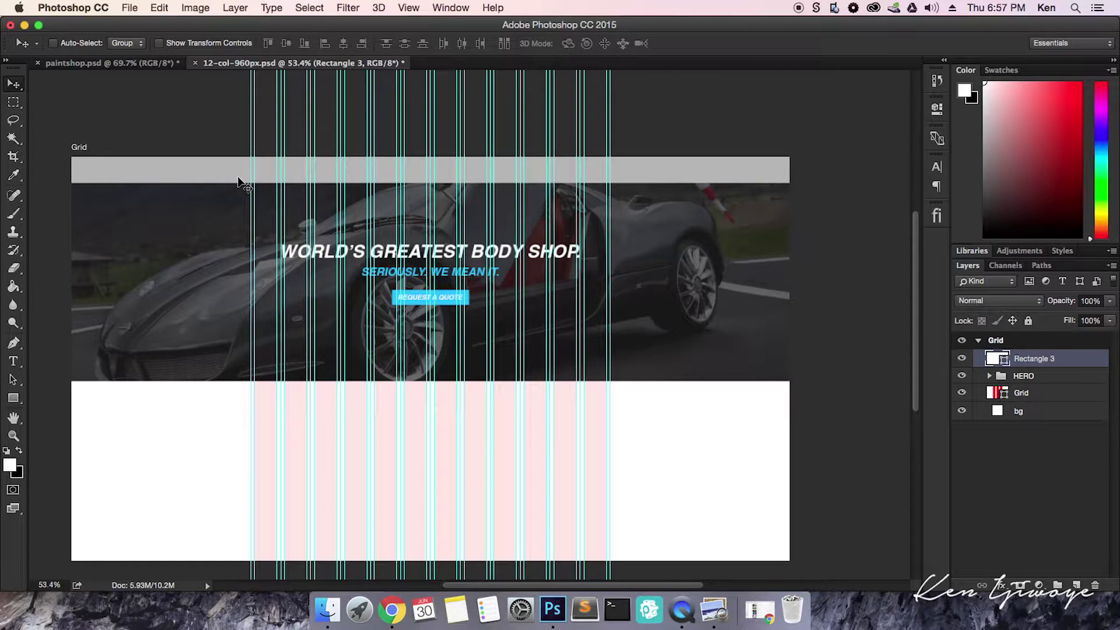
Add the logo text "WEDABEST" in white on a new layer over the navigation bar, near the second grid column
{"action": "key", "text": "z"}
{"action": "left_click_drag", "start_coordinate": [440, 180], "coordinate": [465, 197]}
{"action": "scroll", "coordinate": [425, 221], "scroll_direction": "up", "scroll_amount": 1}
{"action": "scroll", "coordinate": [425, 220], "scroll_direction": "down", "scroll_amount": 2}
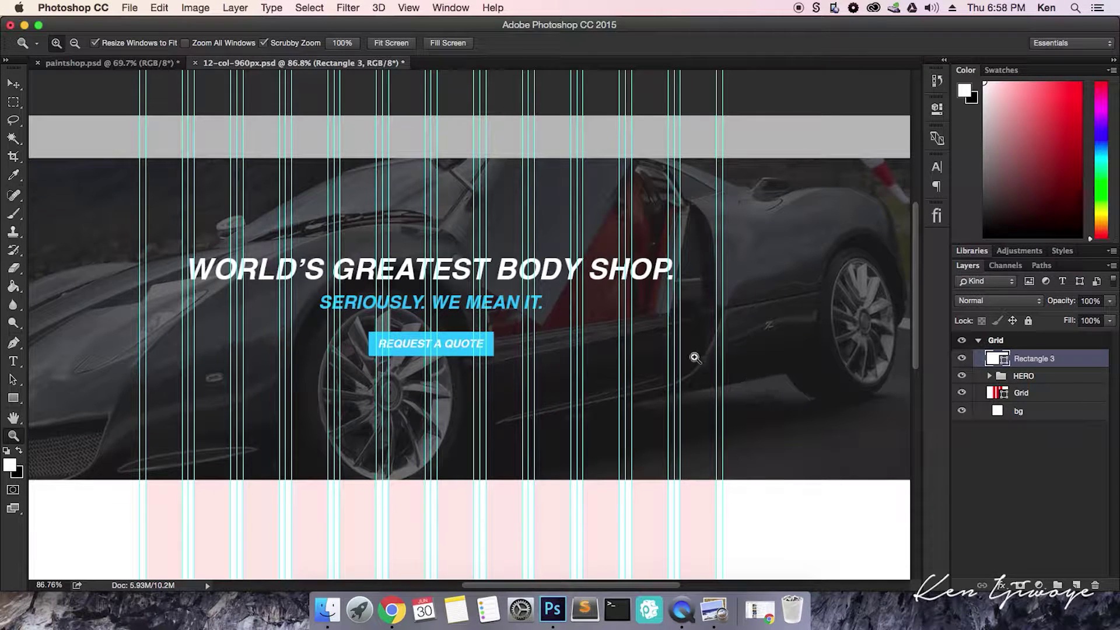
{"action": "key", "text": "t"}
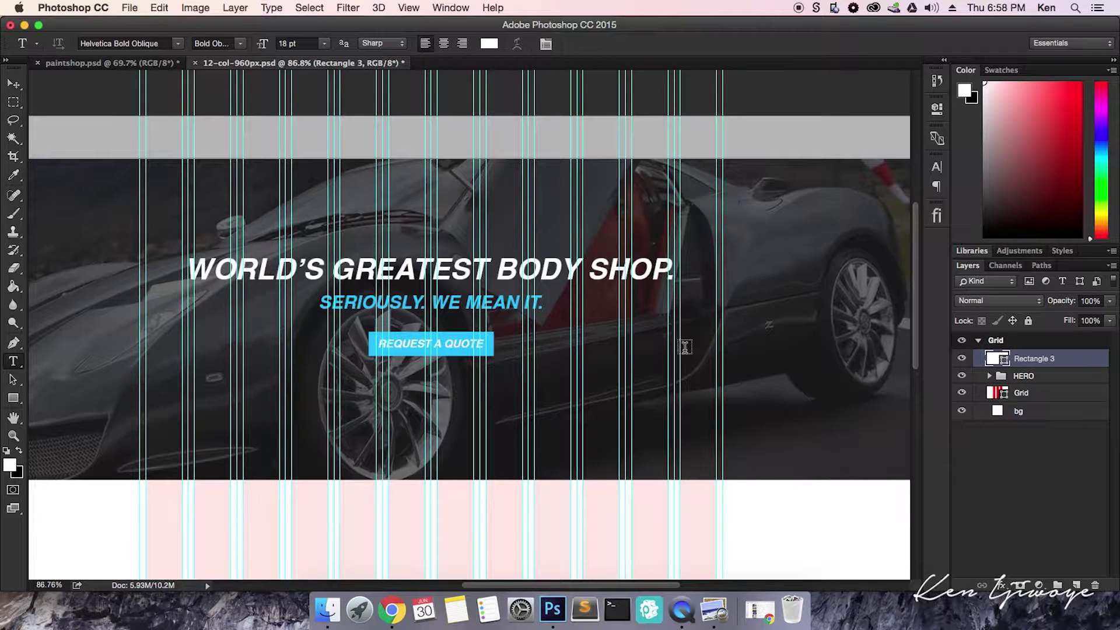
{"action": "left_click", "coordinate": [1077, 585]}
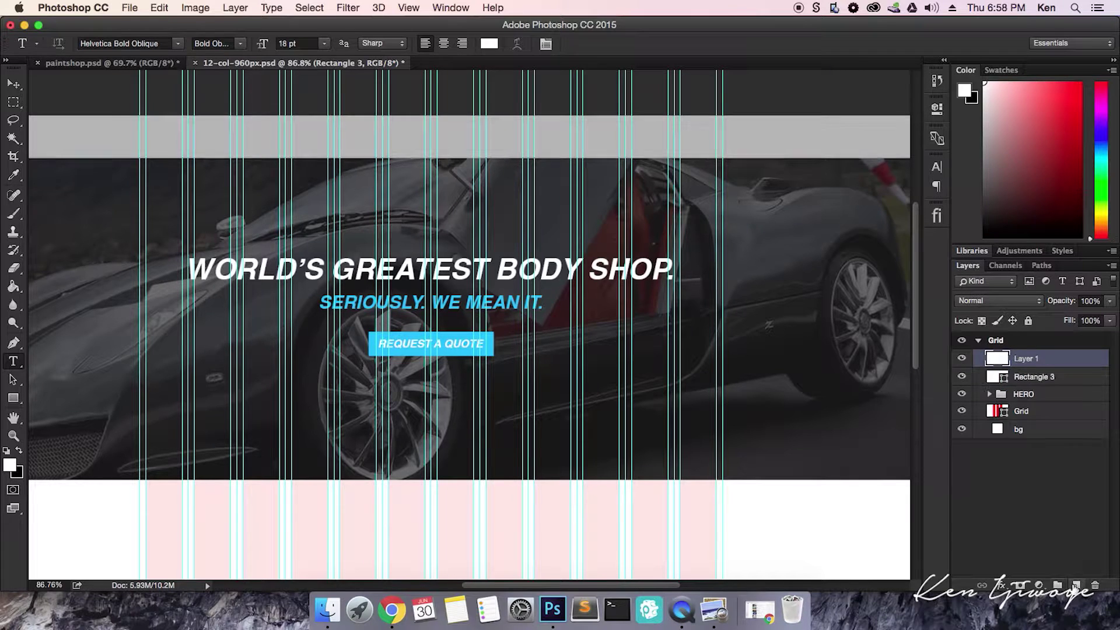
{"action": "left_click", "coordinate": [204, 135]}
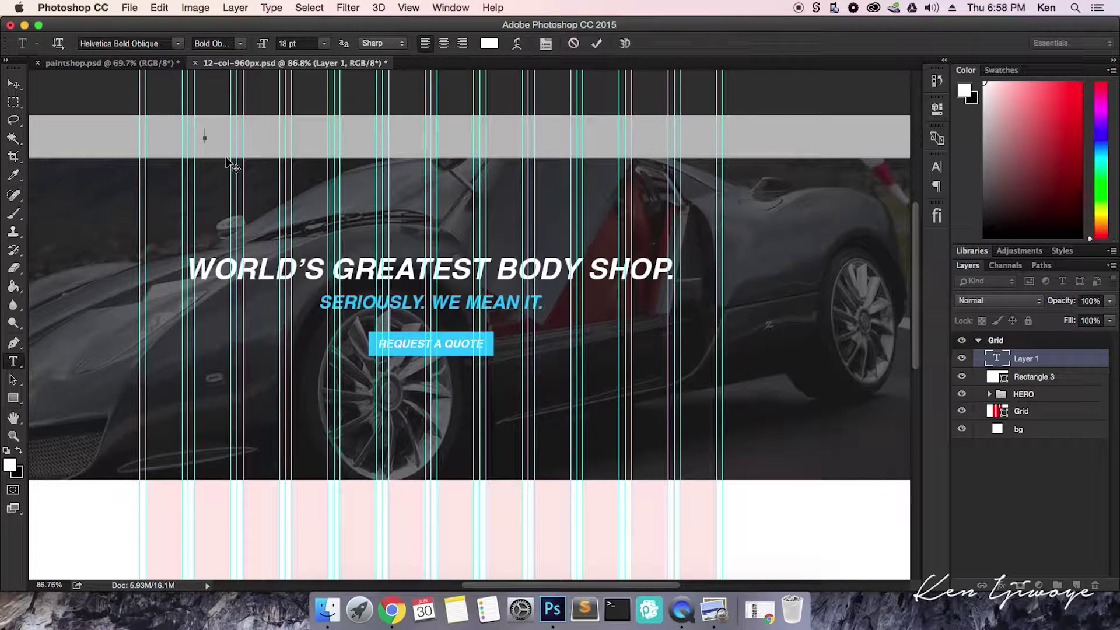
{"action": "type", "text": "WEDABEST"}
Color the letters "DA" in the WEDABEST logo blue with hex 65c2fd
{"action": "left_click_drag", "start_coordinate": [239, 134], "coordinate": [225, 134]}
{"action": "left_click", "coordinate": [489, 43]}
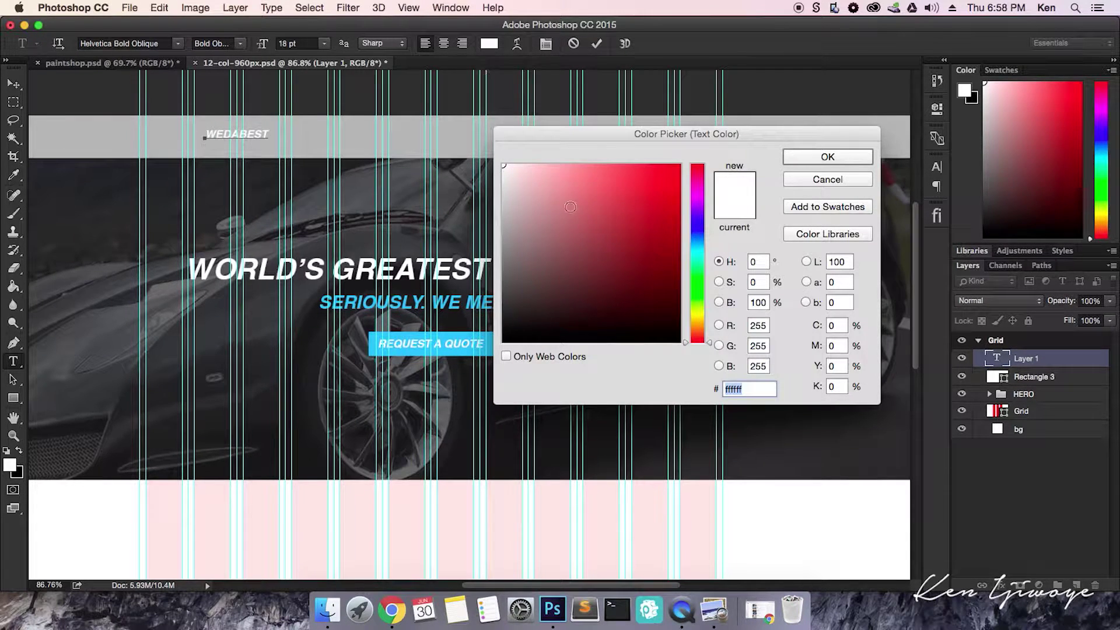
{"action": "type", "text": "65c2fd"}
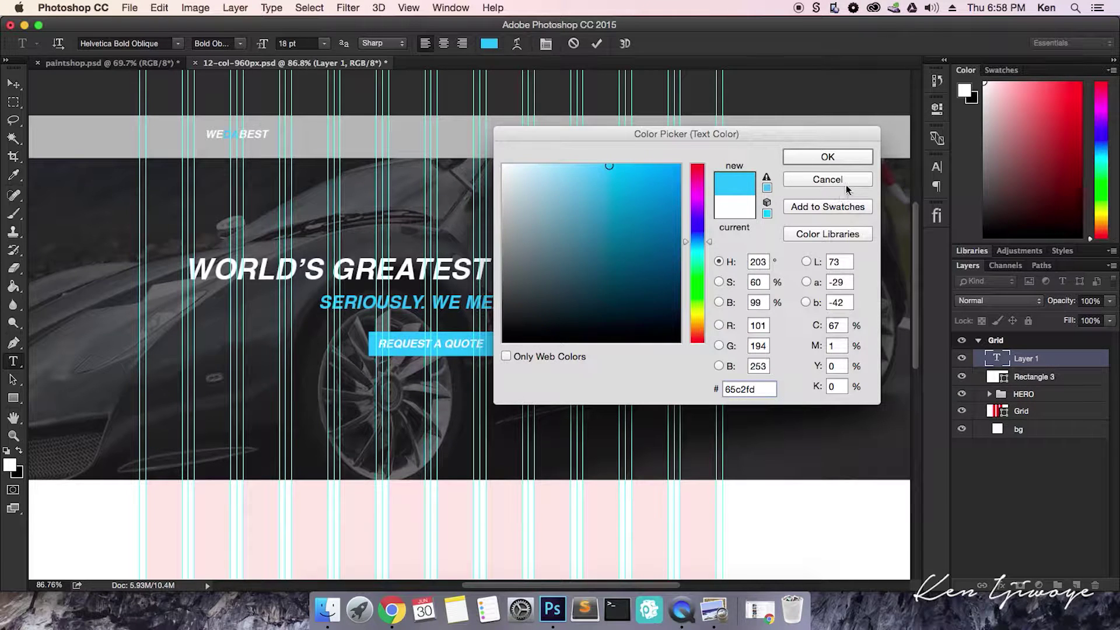
{"action": "left_click", "coordinate": [842, 156]}
{"action": "left_click", "coordinate": [17, 83]}
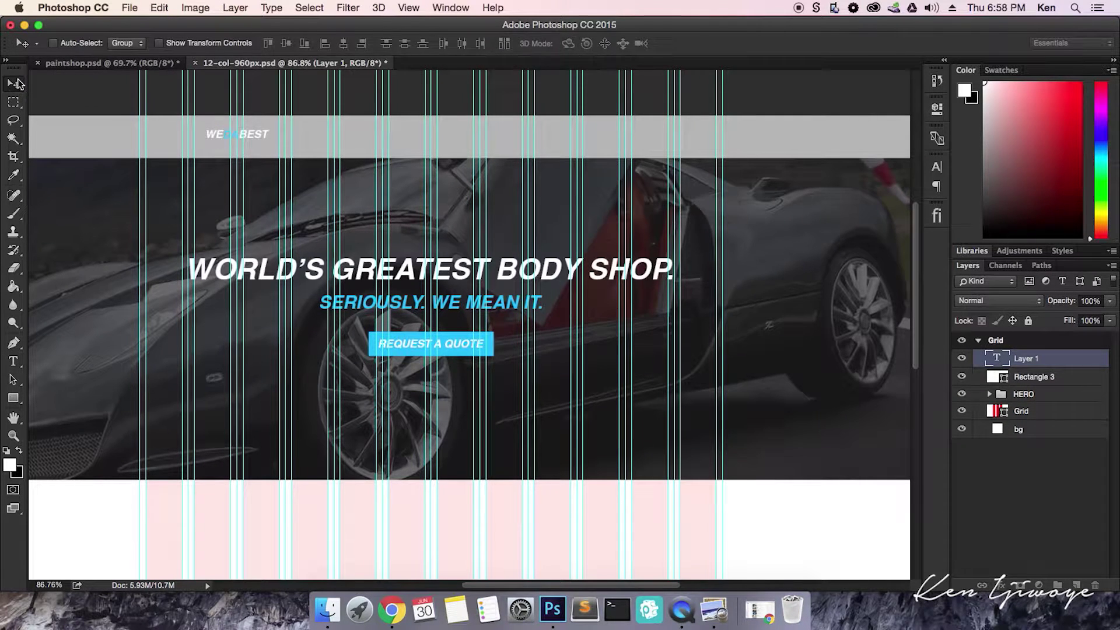
Set the WEDABEST logo's font size to 30 pt and move it to the left edge of the first grid column
{"action": "left_click", "coordinate": [936, 167]}
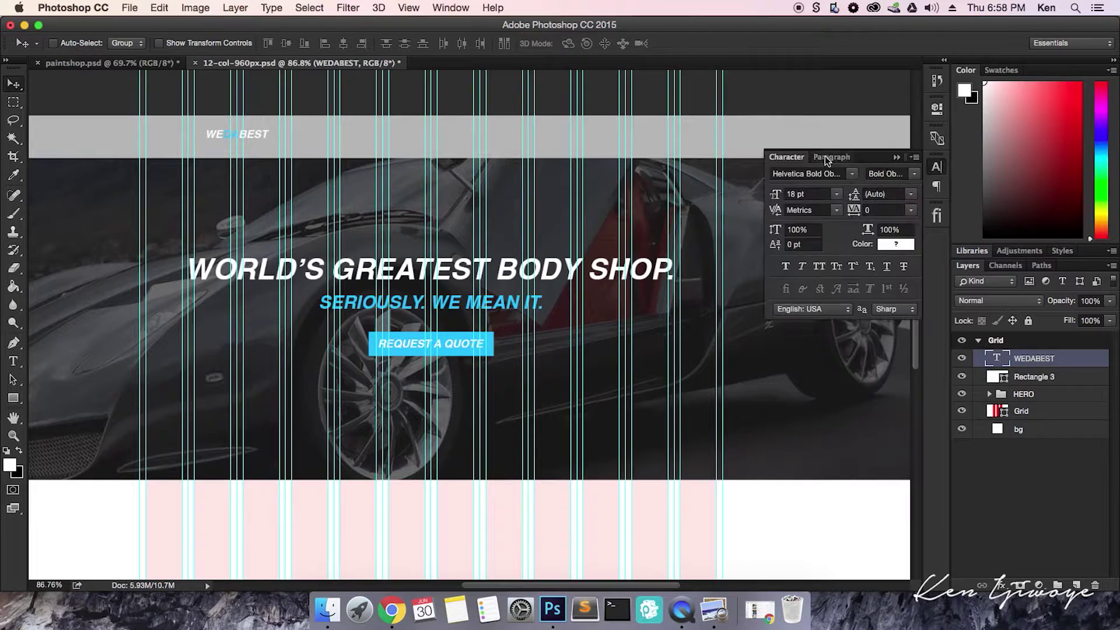
{"action": "left_click", "coordinate": [837, 194]}
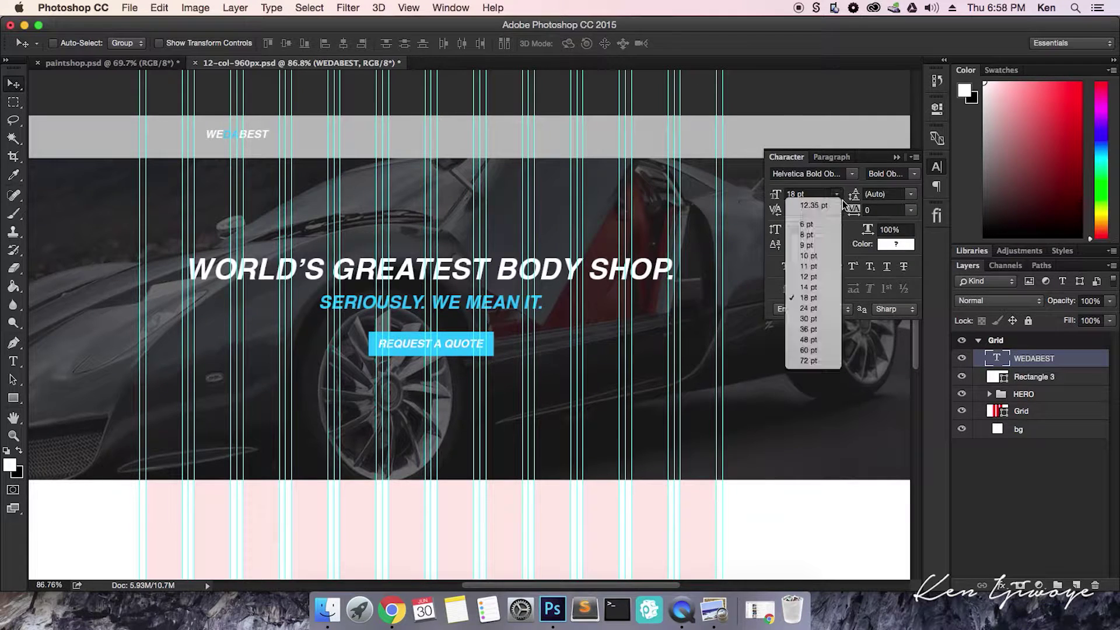
{"action": "left_click", "coordinate": [819, 318]}
{"action": "left_click_drag", "start_coordinate": [260, 136], "coordinate": [199, 140]}
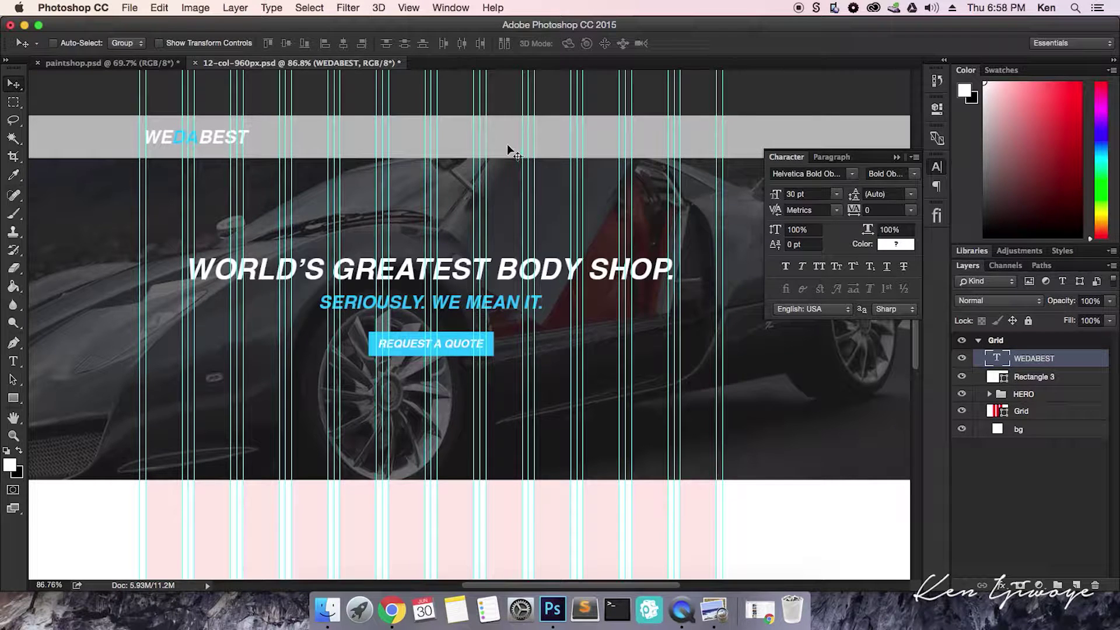
Add the menu text "HOME SERVICES CONTACT" in the right half of the navigation bar
{"action": "key", "text": "t"}
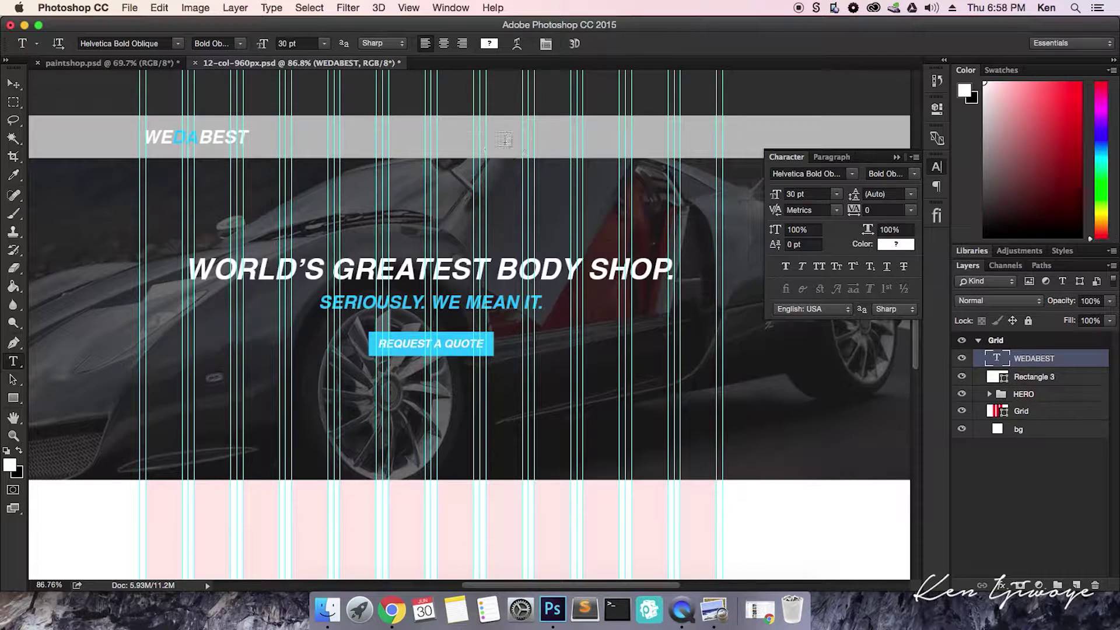
{"action": "left_click", "coordinate": [504, 140]}
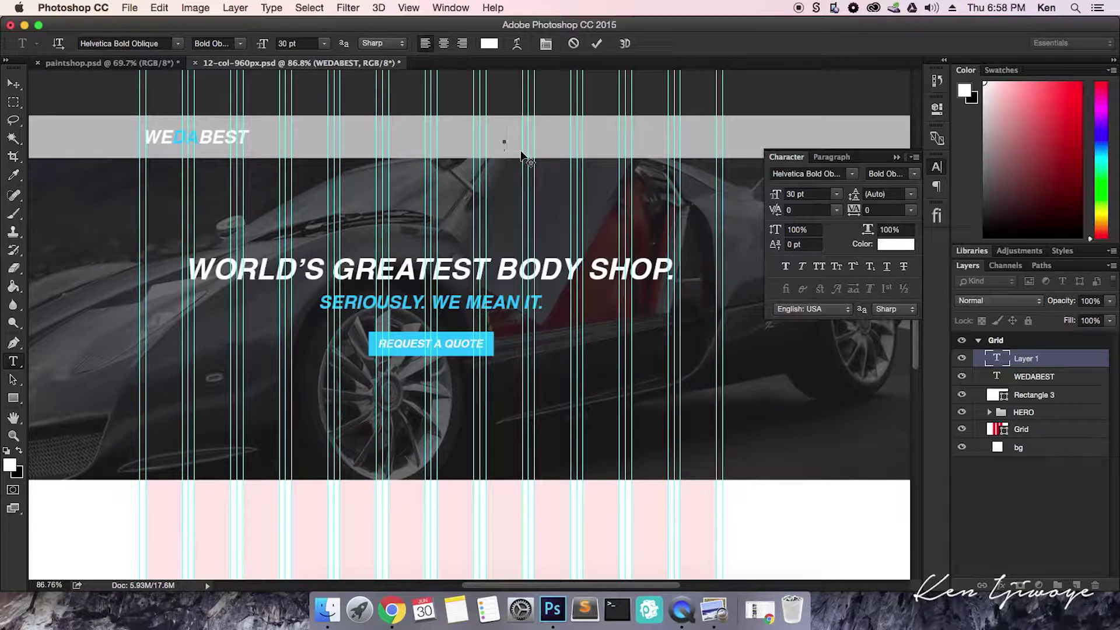
{"action": "type", "text": "HOME   SERVICE"}
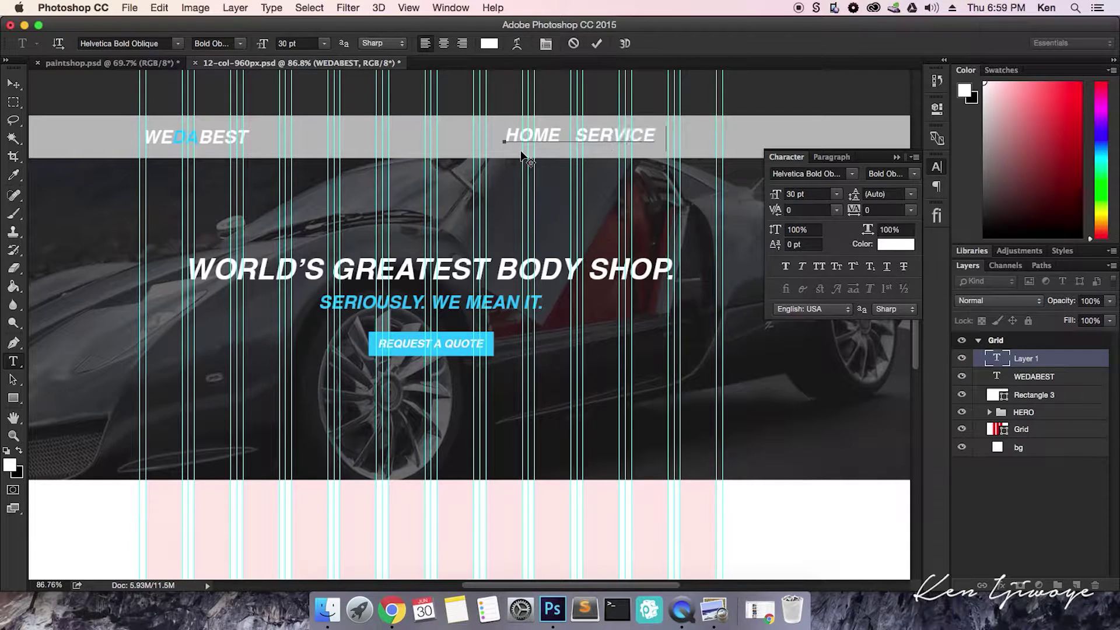
{"action": "type", "text": "S   CONTACT"}
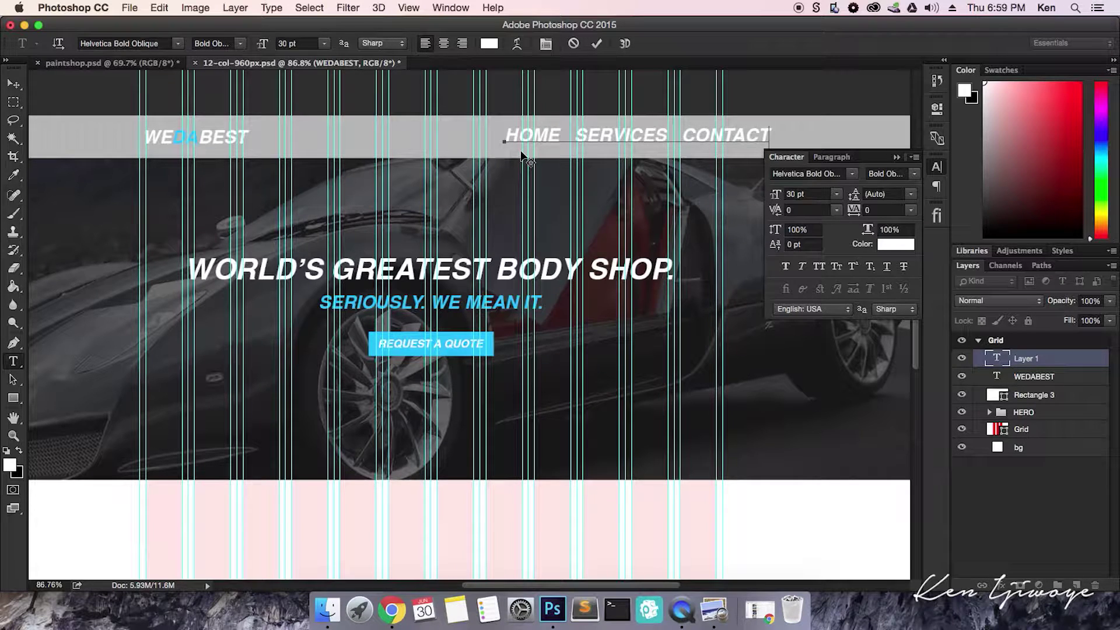
{"action": "left_click", "coordinate": [13, 84]}
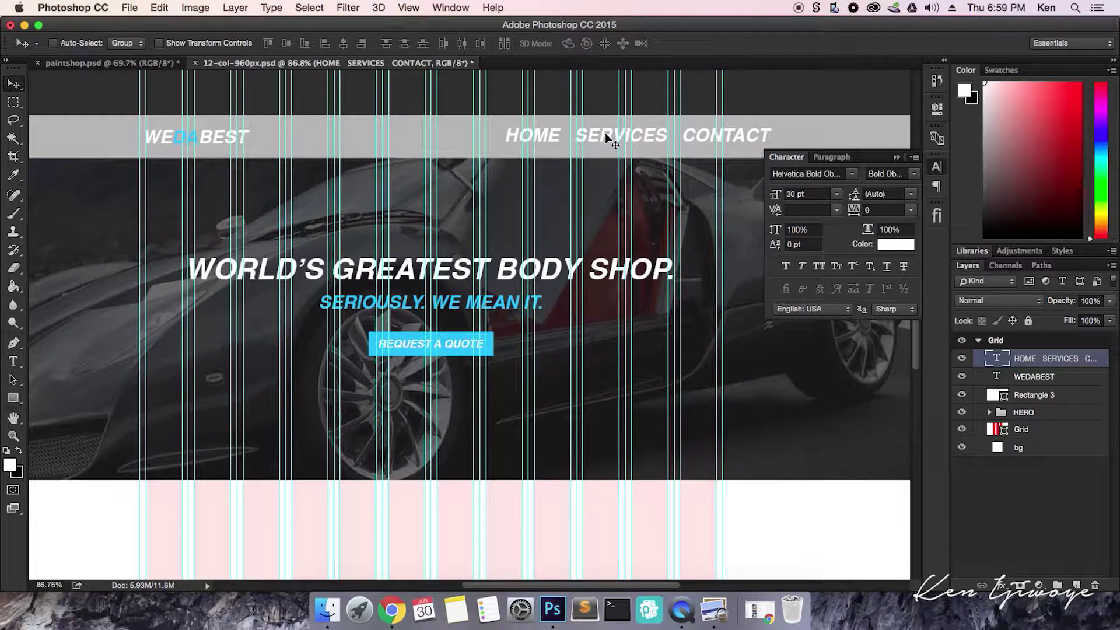
Set the menu text's font size to 18 pt and align its end with the last grid column's right edge
{"action": "left_click_drag", "start_coordinate": [604, 132], "coordinate": [551, 139]}
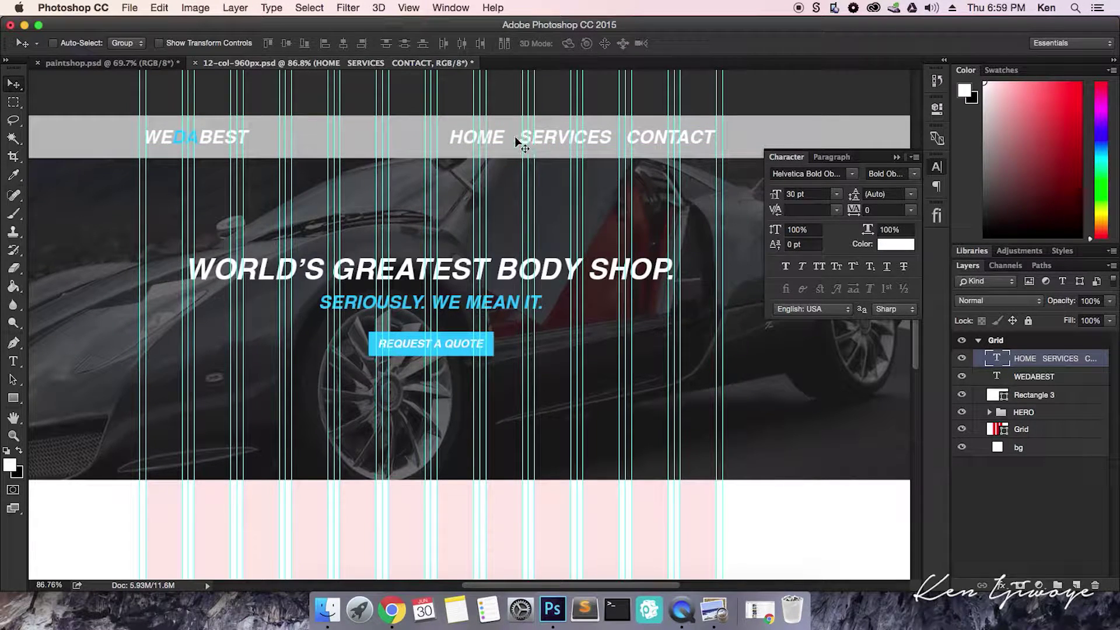
{"action": "left_click", "coordinate": [836, 194]}
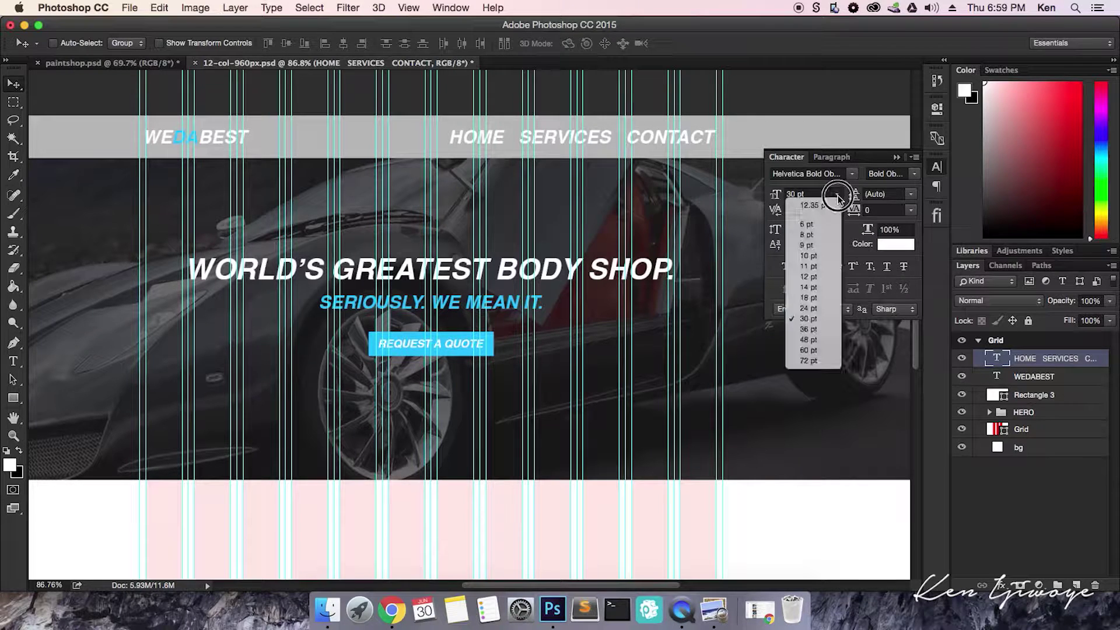
{"action": "left_click", "coordinate": [818, 298]}
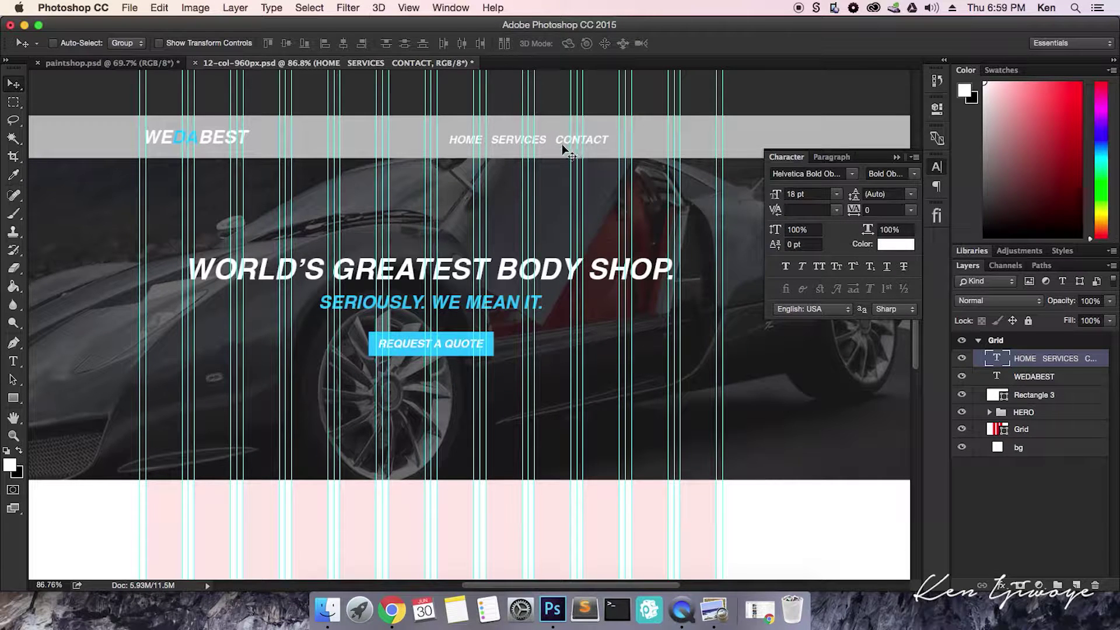
{"action": "left_click_drag", "start_coordinate": [544, 140], "coordinate": [651, 143]}
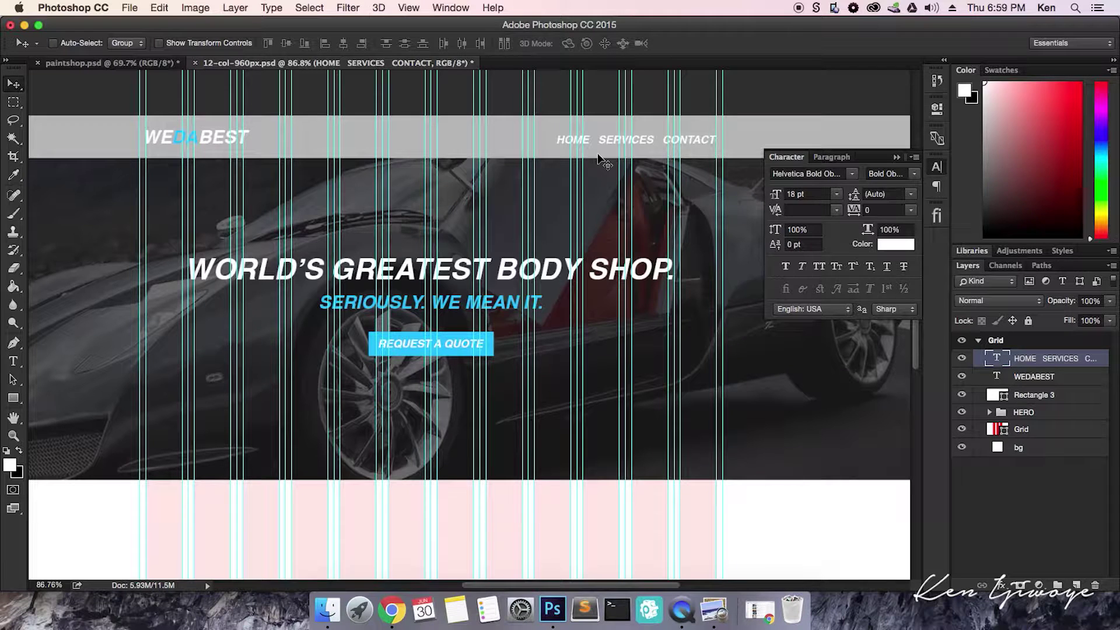
Set the WEDABEST logo's font size to 18 pt and realign it to the first grid column's left edge
{"action": "left_click", "coordinate": [1025, 378]}
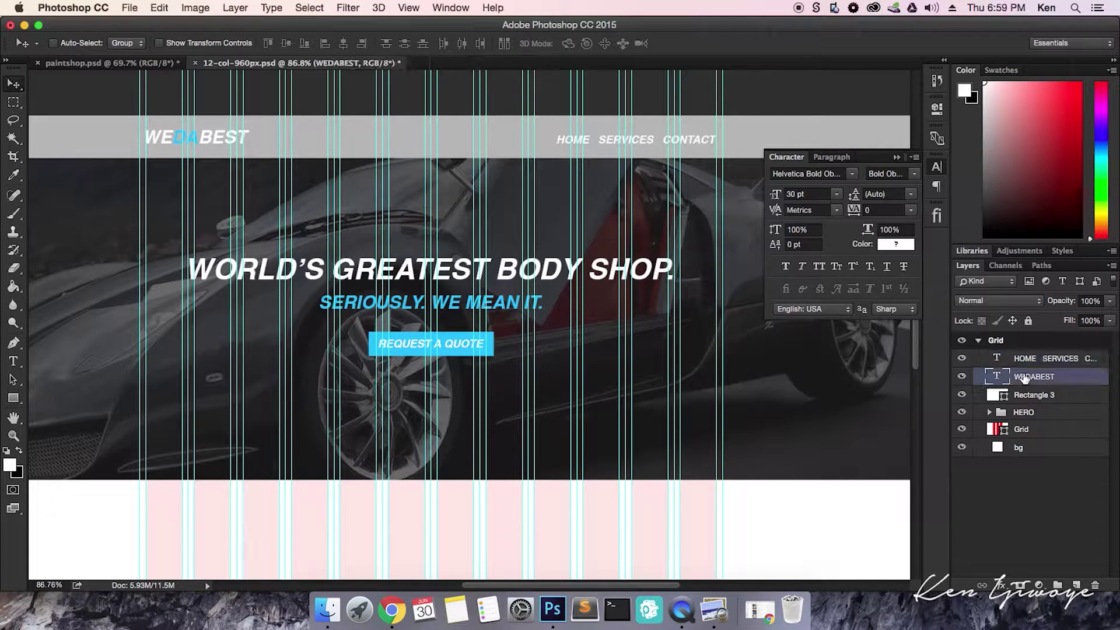
{"action": "left_click", "coordinate": [837, 195]}
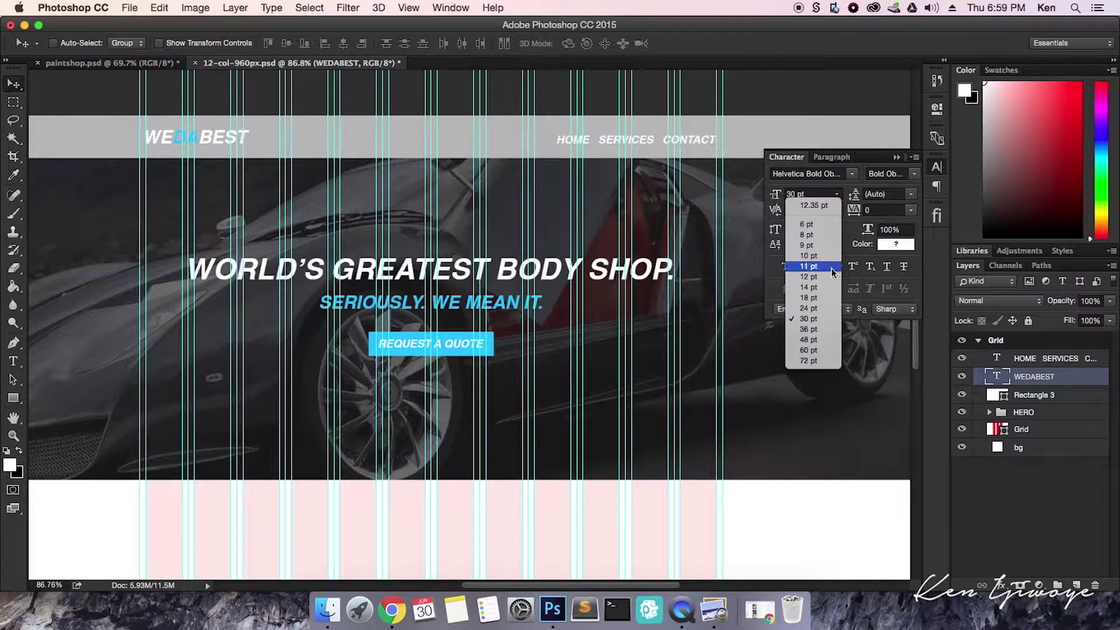
{"action": "left_click", "coordinate": [816, 302]}
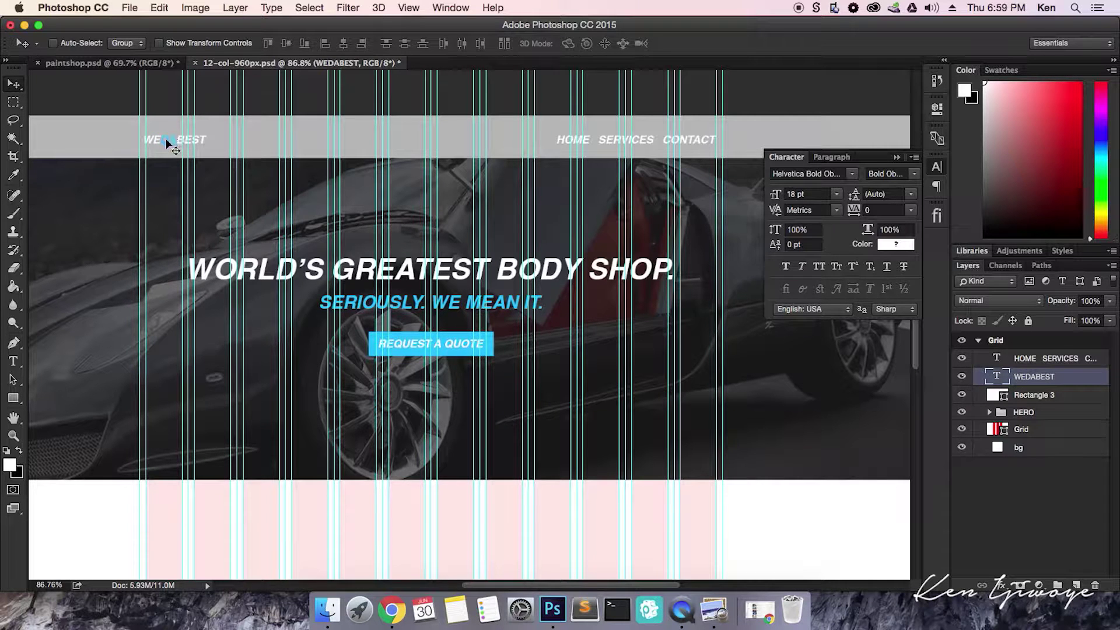
{"action": "left_click_drag", "start_coordinate": [166, 140], "coordinate": [168, 139]}
Hide the grey navigation bar rectangle layer, Rectangle 3
{"action": "left_click", "coordinate": [963, 396]}
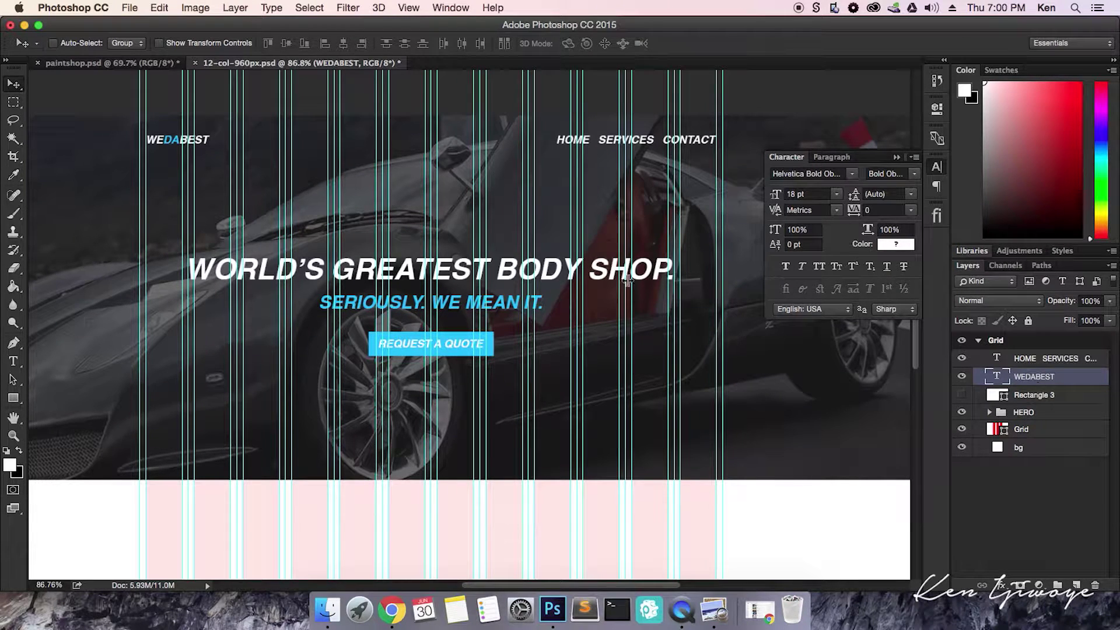
{"action": "scroll", "coordinate": [602, 293], "scroll_direction": "down", "scroll_amount": 2}
{"action": "scroll", "coordinate": [602, 292], "scroll_direction": "up", "scroll_amount": 3}
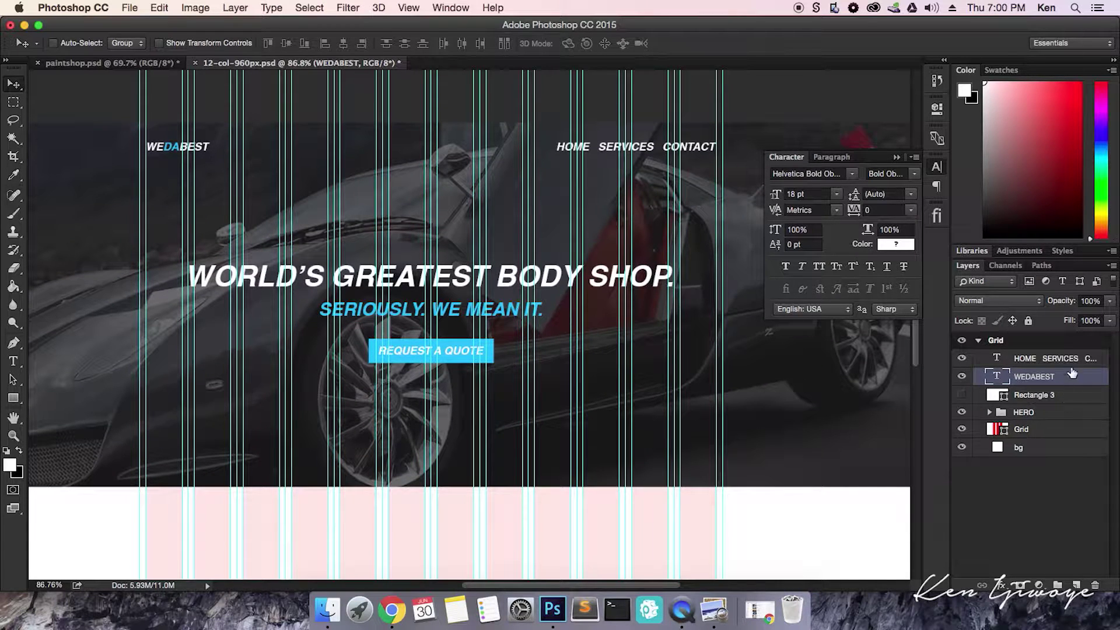
Group the menu text, WEDABEST logo and Rectangle 3 layers into a group named NAV
{"action": "left_click", "coordinate": [1066, 397]}
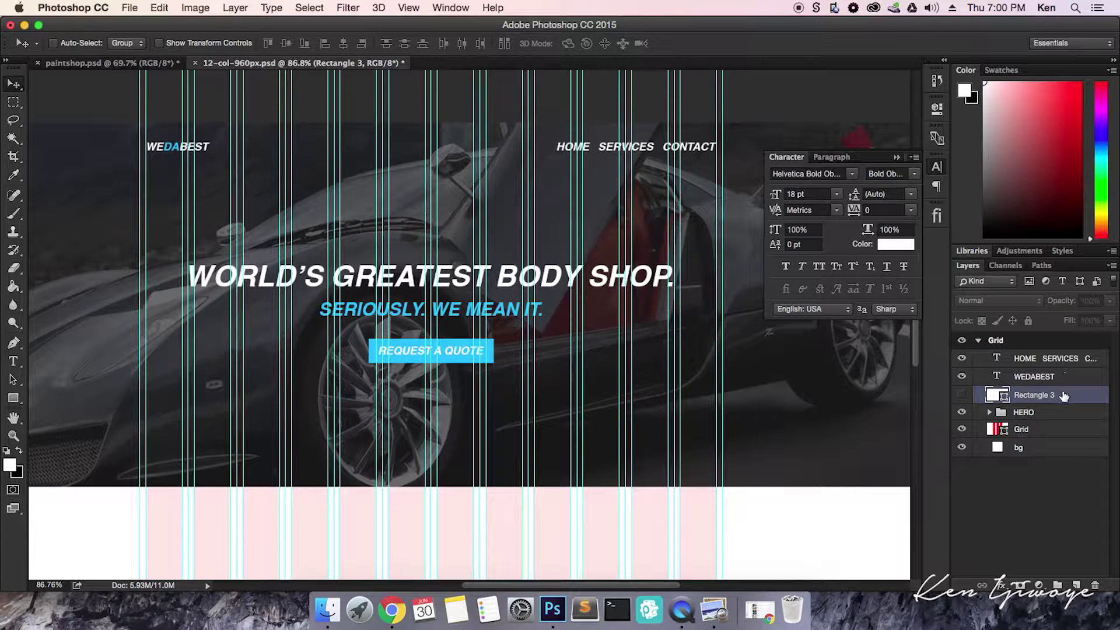
{"action": "left_click", "coordinate": [1057, 360], "text": "shift"}
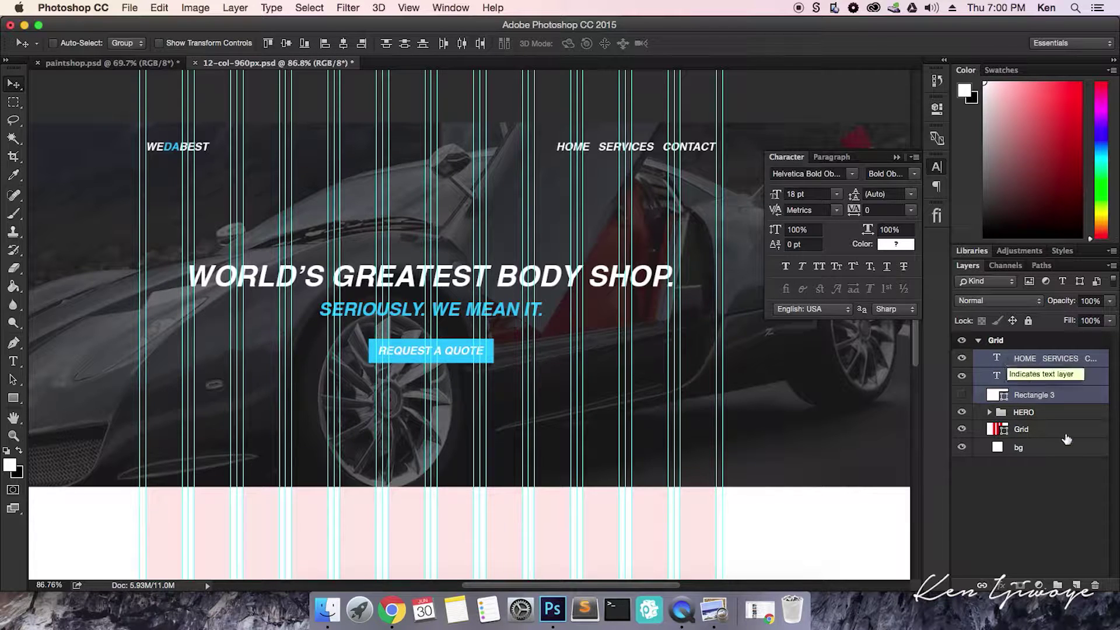
{"action": "left_click", "coordinate": [1058, 586]}
{"action": "double_click", "coordinate": [1034, 358]}
{"action": "type", "text": "NAV"}
{"action": "key", "text": "Return"}
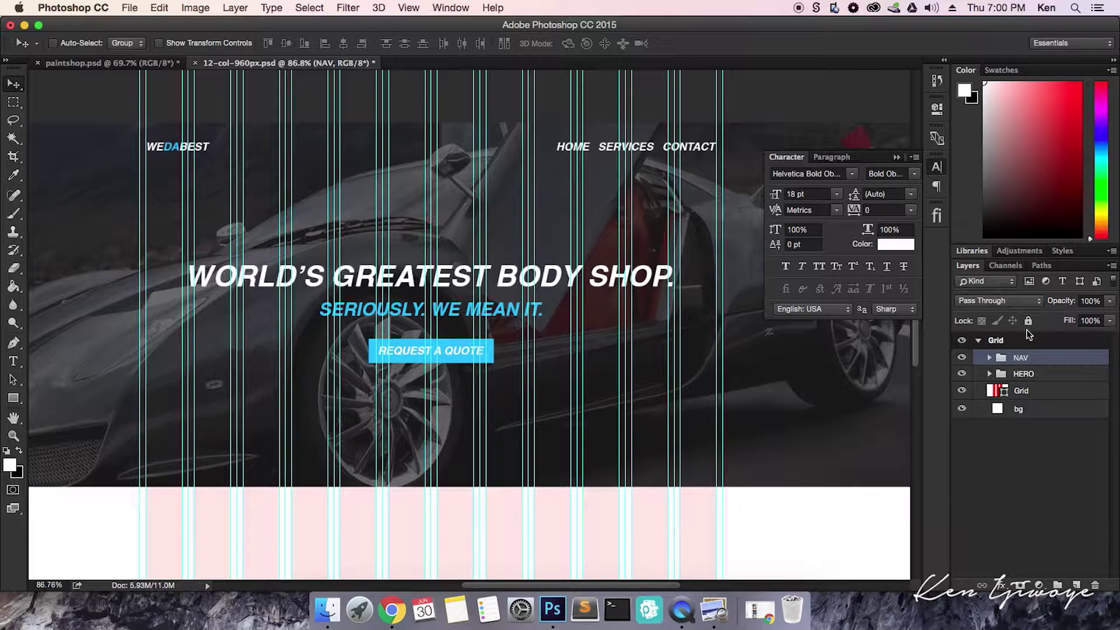
Examine the empty grid area below the hero and the matching feature section in paintshop.psd
{"action": "scroll", "coordinate": [578, 310], "scroll_direction": "down", "scroll_amount": 3}
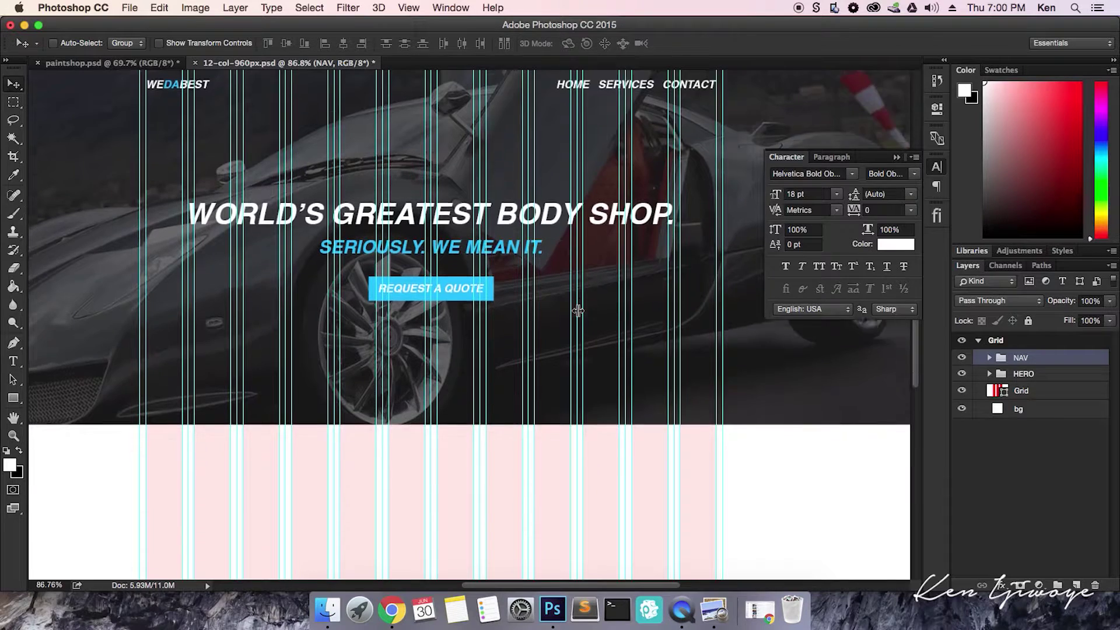
{"action": "scroll", "coordinate": [577, 310], "scroll_direction": "up", "scroll_amount": 1}
{"action": "scroll", "coordinate": [478, 349], "scroll_direction": "down", "scroll_amount": 2}
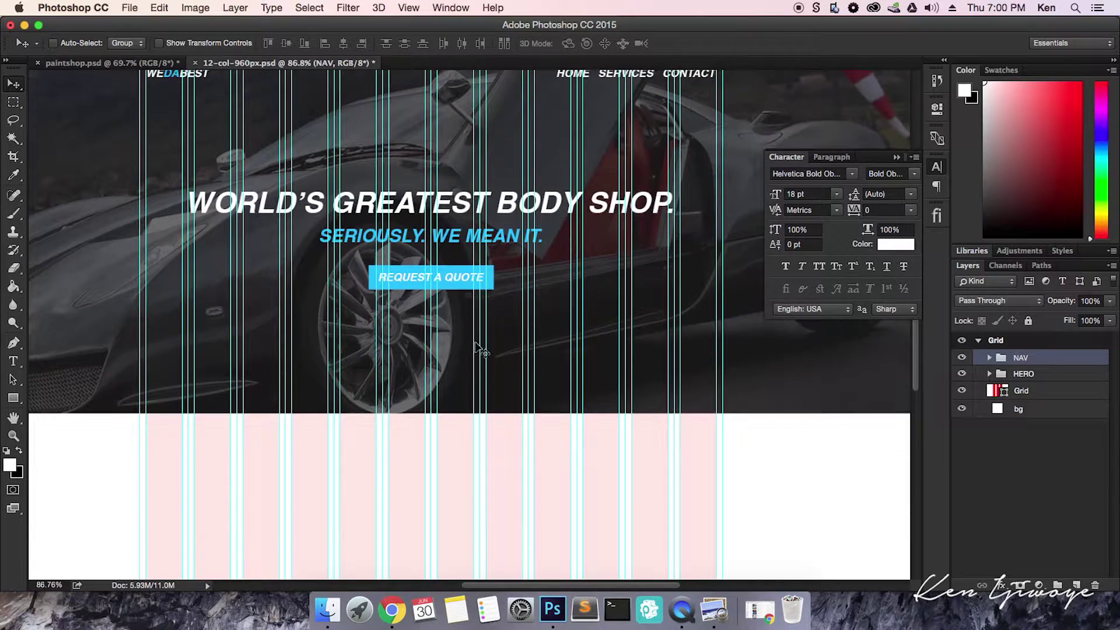
{"action": "scroll", "coordinate": [481, 350], "scroll_direction": "down", "scroll_amount": 2}
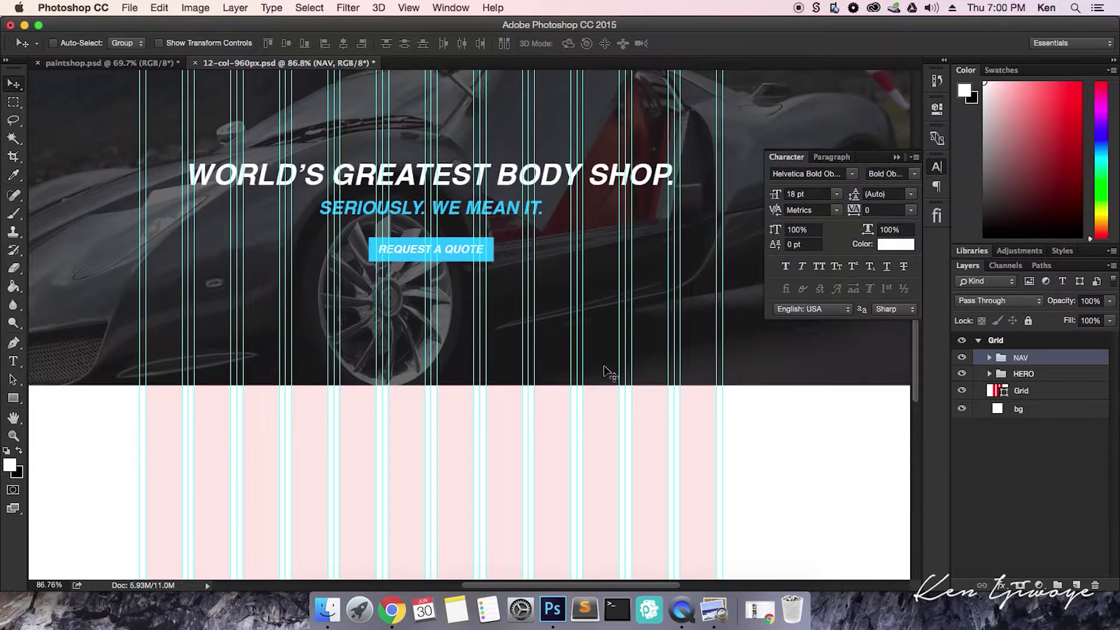
{"action": "scroll", "coordinate": [607, 371], "scroll_direction": "up", "scroll_amount": 1}
{"action": "left_click", "coordinate": [146, 62]}
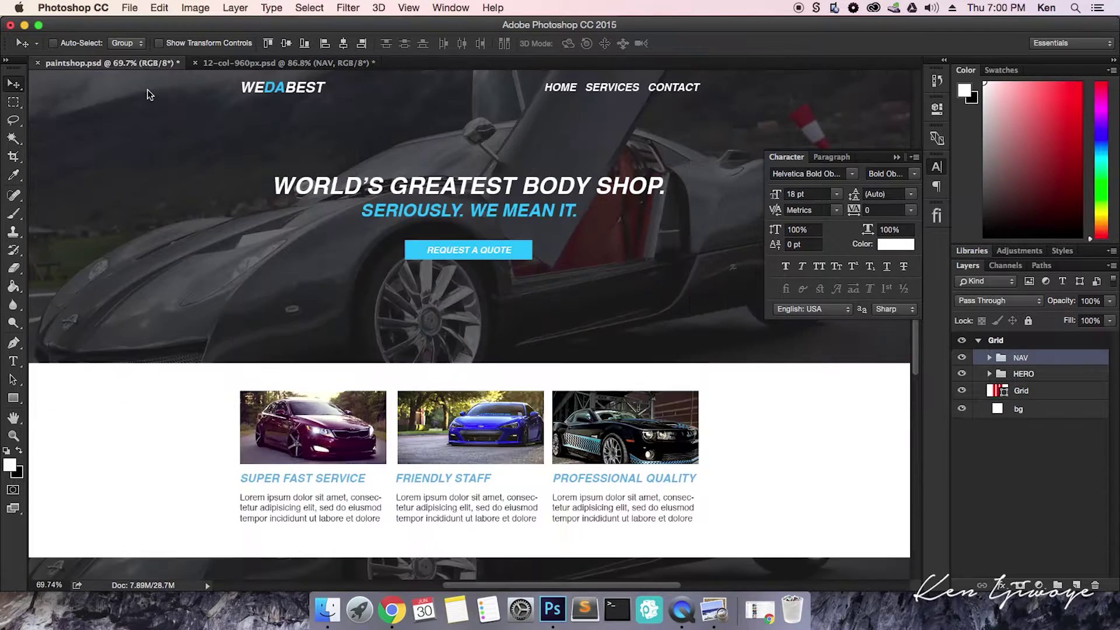
Compare the features section in paintshop.psd, with its column grid briefly shown, against the empty area below the hero in 12-col-960px.psd
{"action": "scroll", "coordinate": [490, 333], "scroll_direction": "down", "scroll_amount": 6}
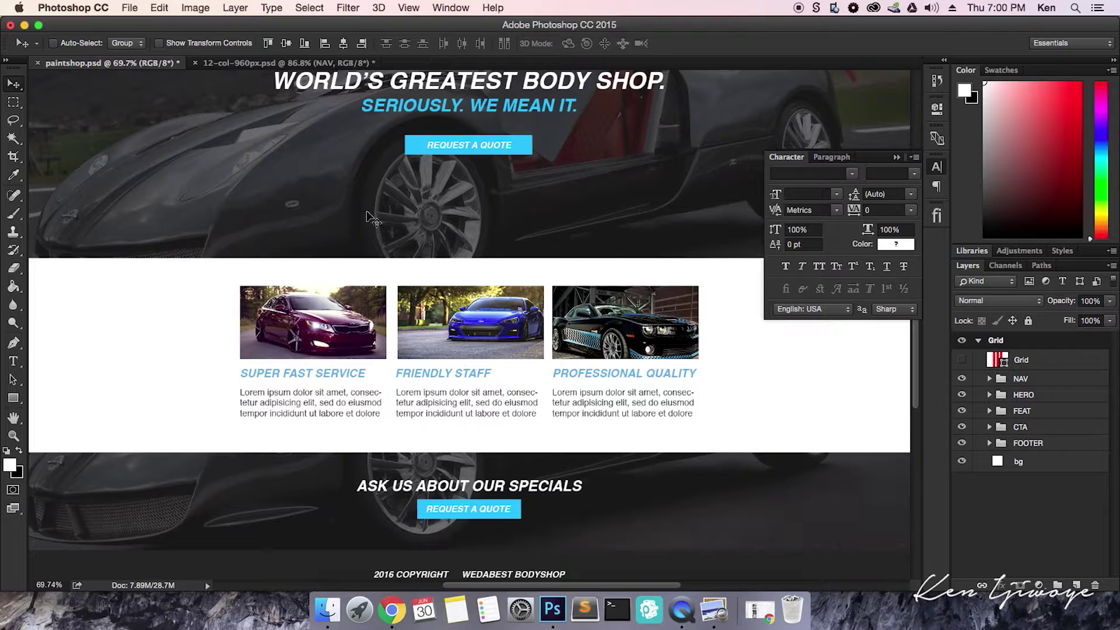
{"action": "left_click", "coordinate": [284, 64]}
{"action": "scroll", "coordinate": [523, 314], "scroll_direction": "down", "scroll_amount": 3}
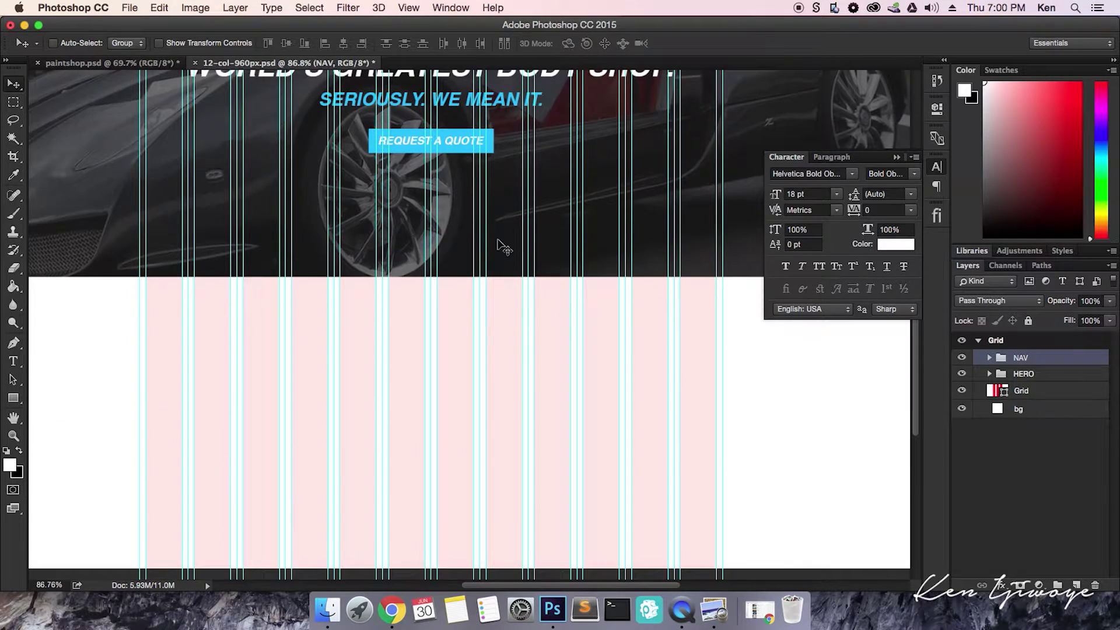
{"action": "scroll", "coordinate": [494, 357], "scroll_direction": "down", "scroll_amount": 5}
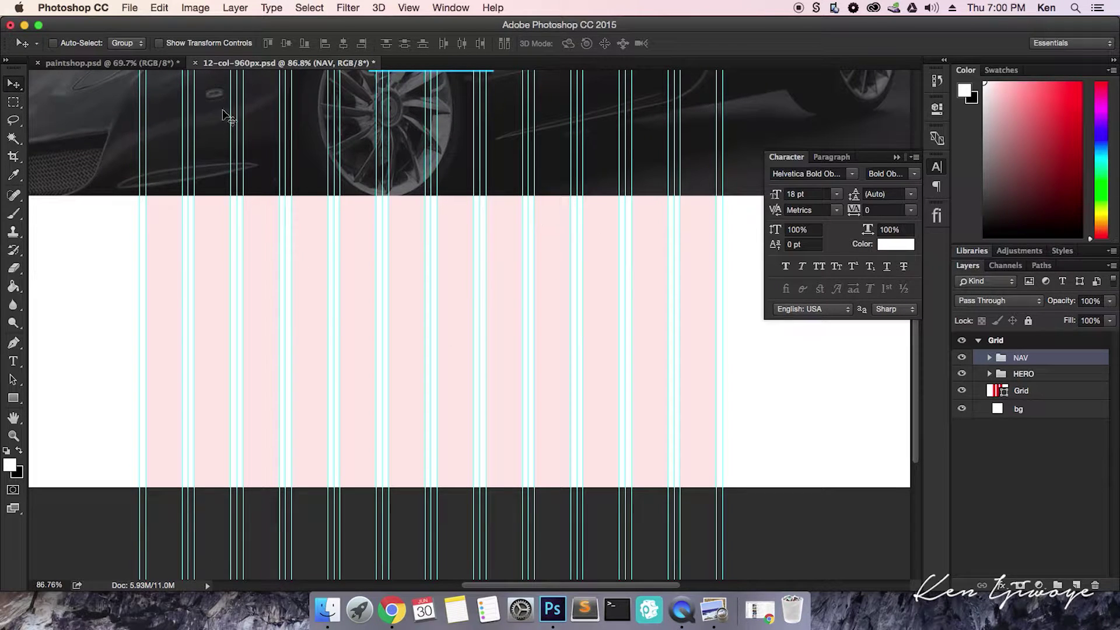
{"action": "left_click", "coordinate": [139, 64]}
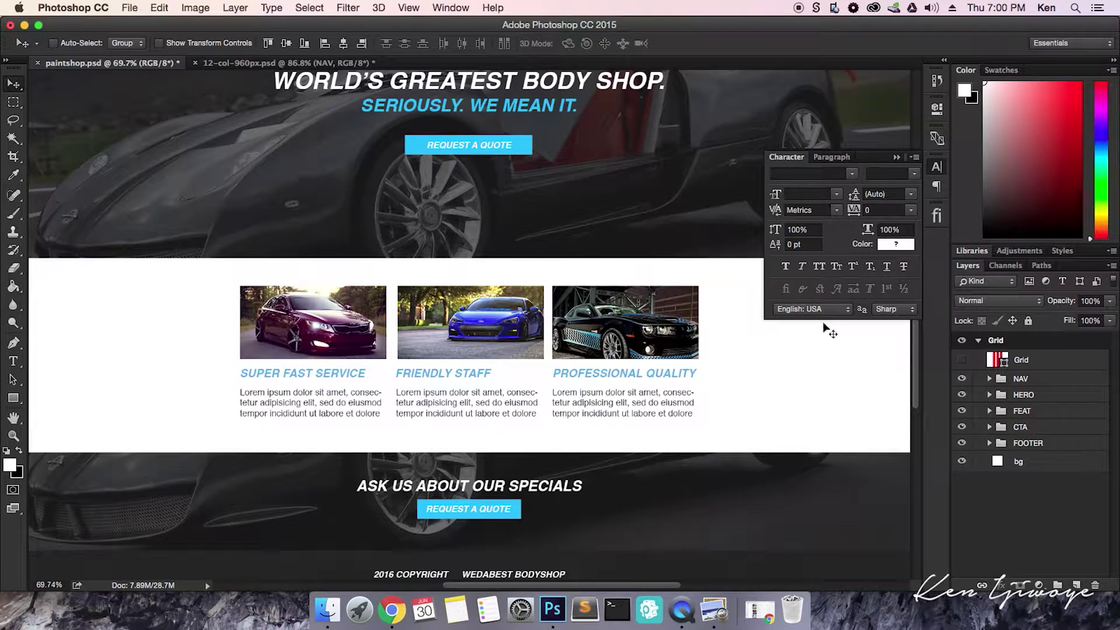
{"action": "left_click", "coordinate": [962, 360]}
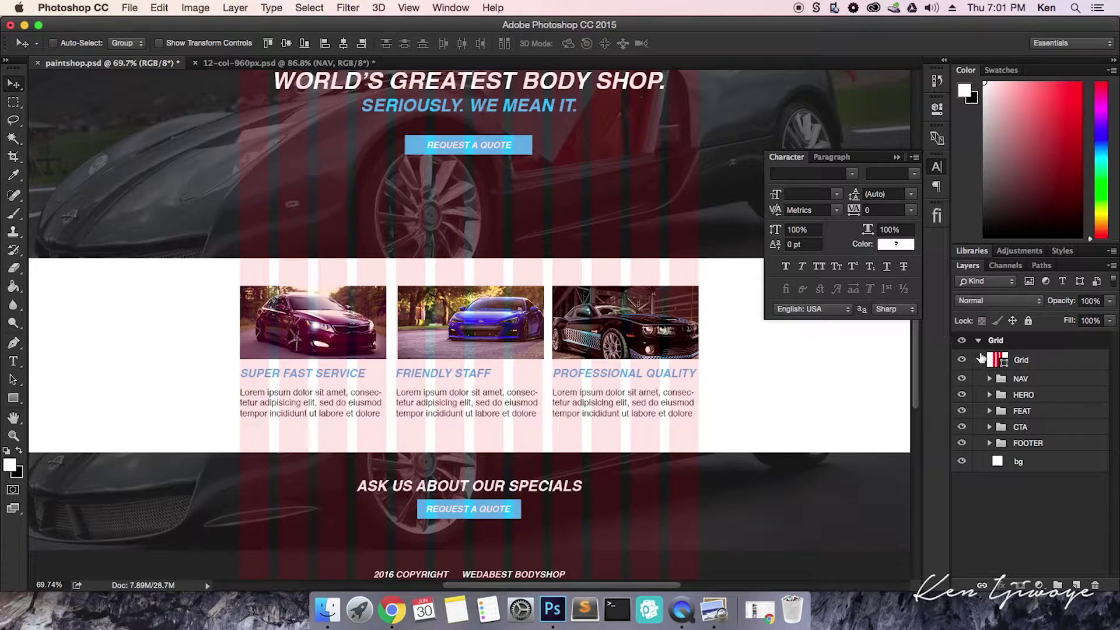
{"action": "left_click", "coordinate": [961, 359]}
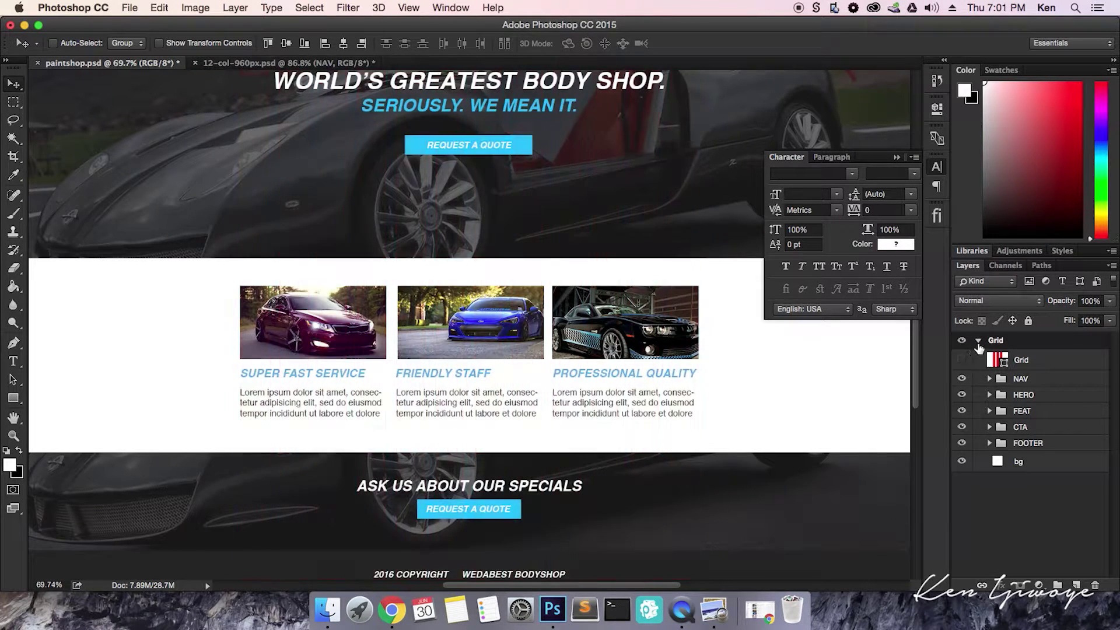
In 12-col-960px.psd, draw a white rectangle about 300 by 159 px across the first four grid columns below the hero
{"action": "left_click", "coordinate": [280, 66]}
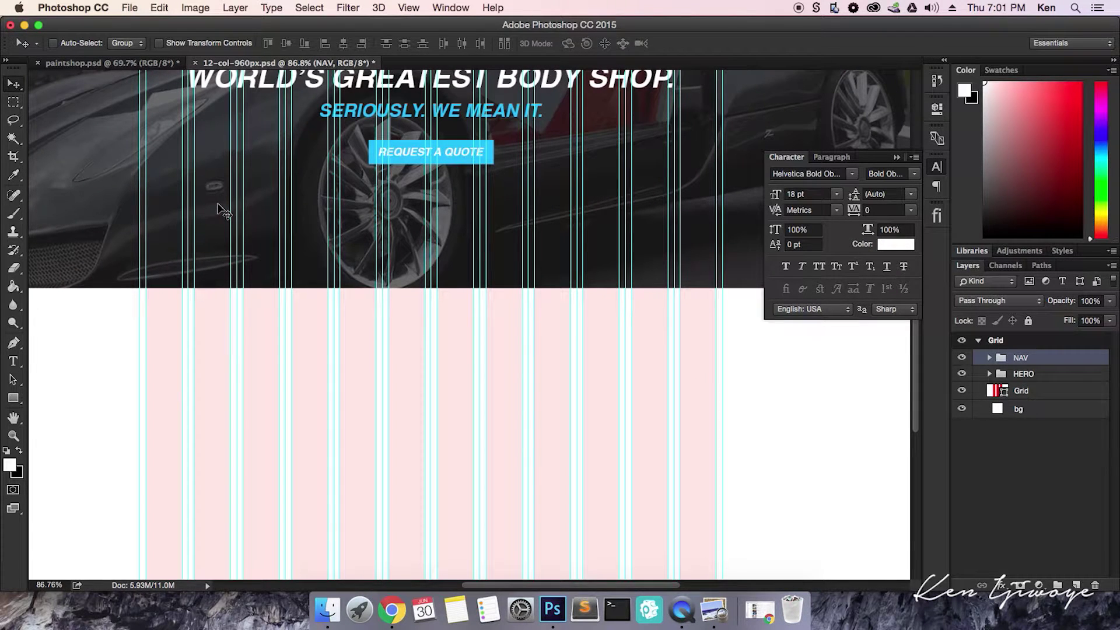
{"action": "scroll", "coordinate": [297, 326], "scroll_direction": "down", "scroll_amount": 1}
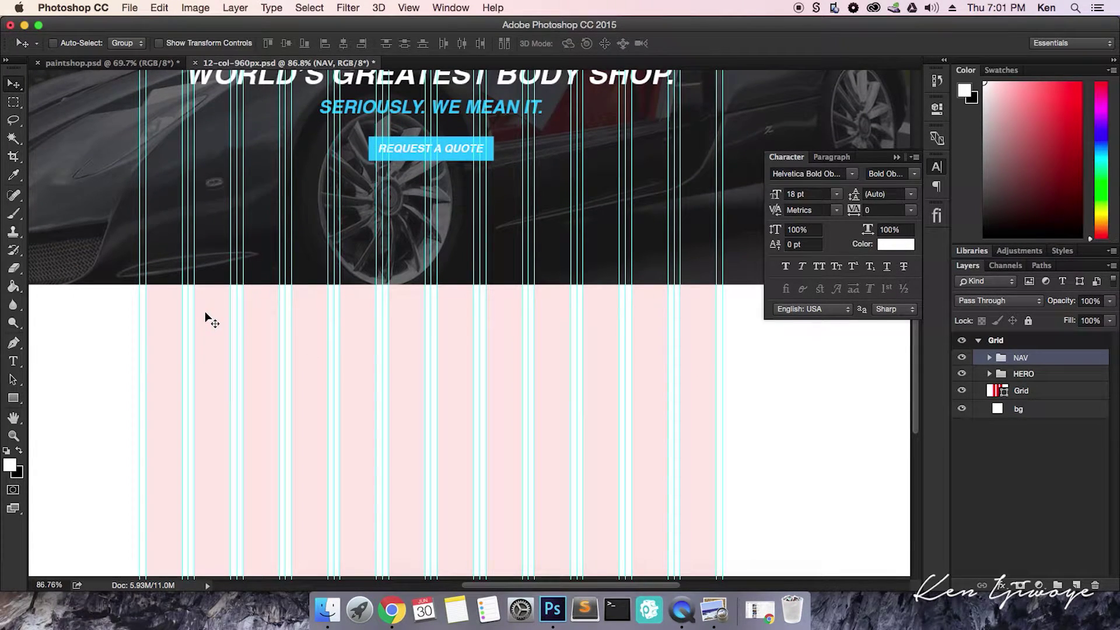
{"action": "key", "text": "u"}
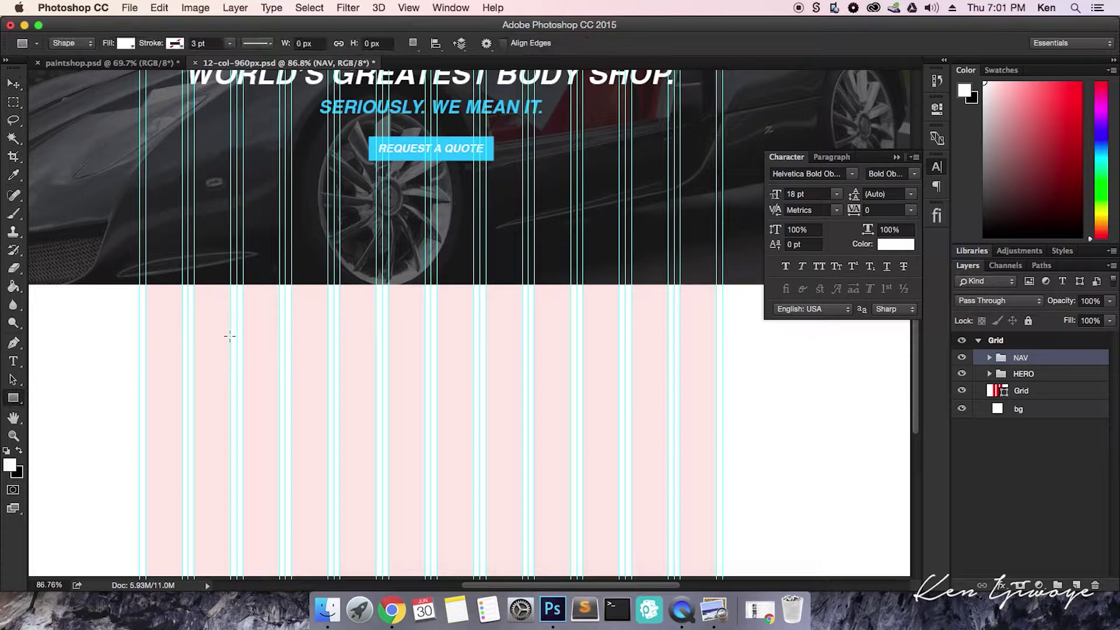
{"action": "left_click_drag", "start_coordinate": [150, 299], "coordinate": [323, 394]}
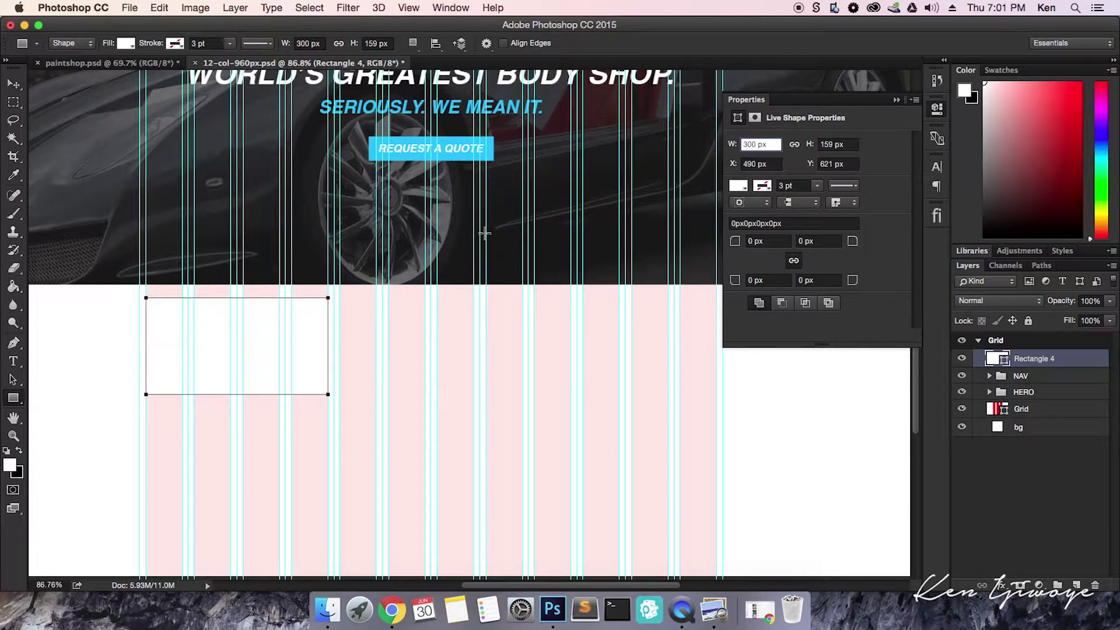
Try a height of 100 px for the new rectangle and settle on 150 px
{"action": "left_click", "coordinate": [829, 145]}
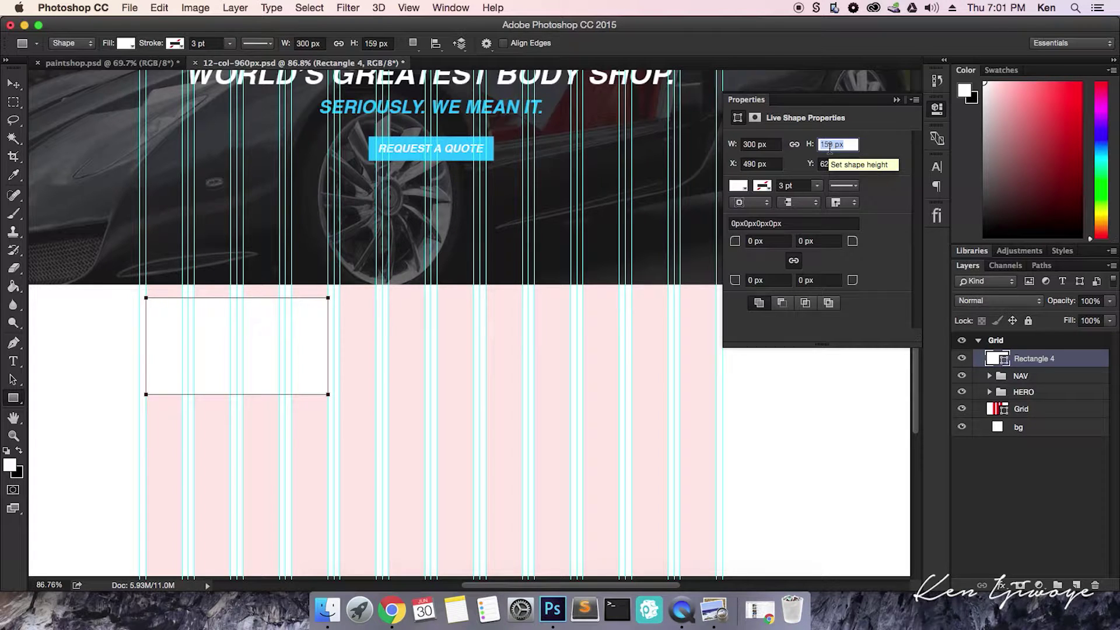
{"action": "type", "text": "100"}
{"action": "key", "text": "Return"}
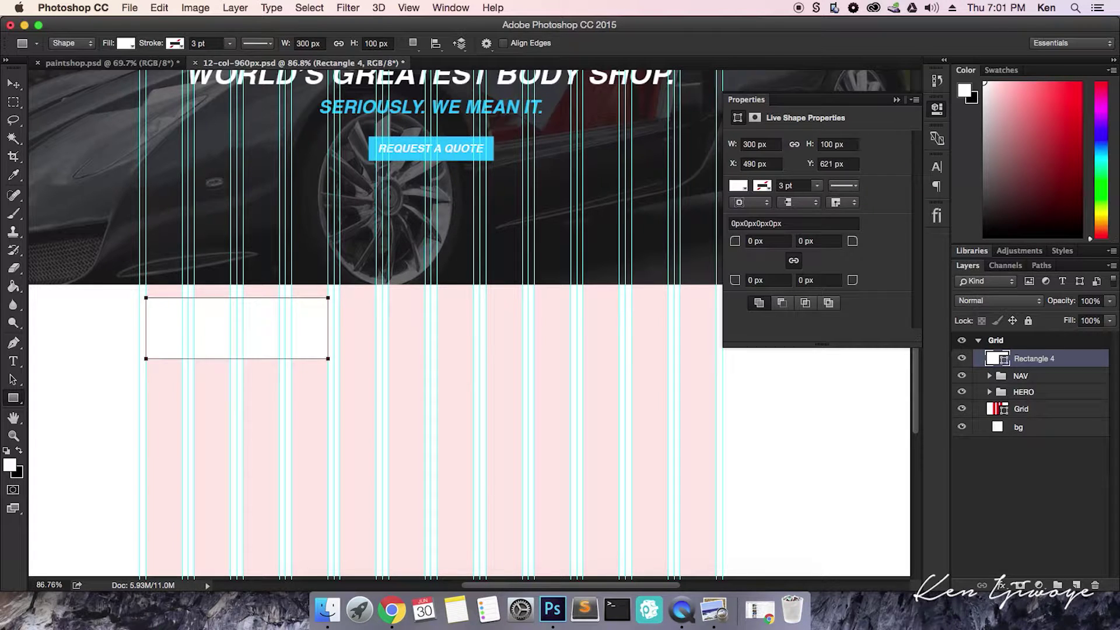
{"action": "left_click", "coordinate": [829, 143]}
{"action": "type", "text": "150"}
{"action": "key", "text": "Return"}
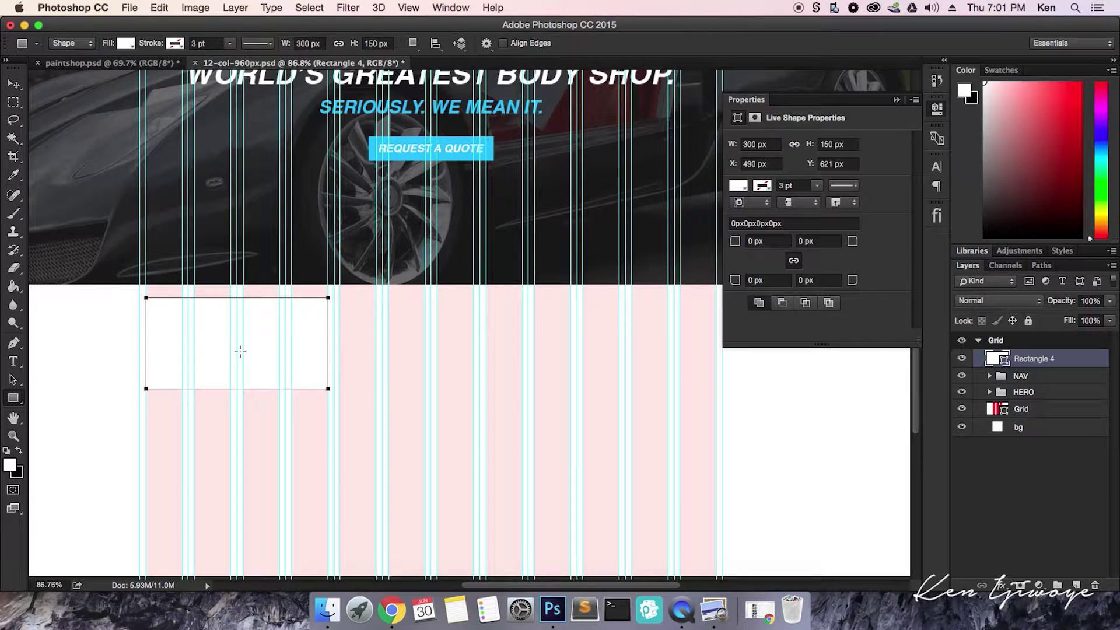
Lower the rectangle to a Y position of about 662 px and fill it with light grey
{"action": "key", "text": "v"}
{"action": "left_click_drag", "start_coordinate": [259, 335], "coordinate": [259, 358]}
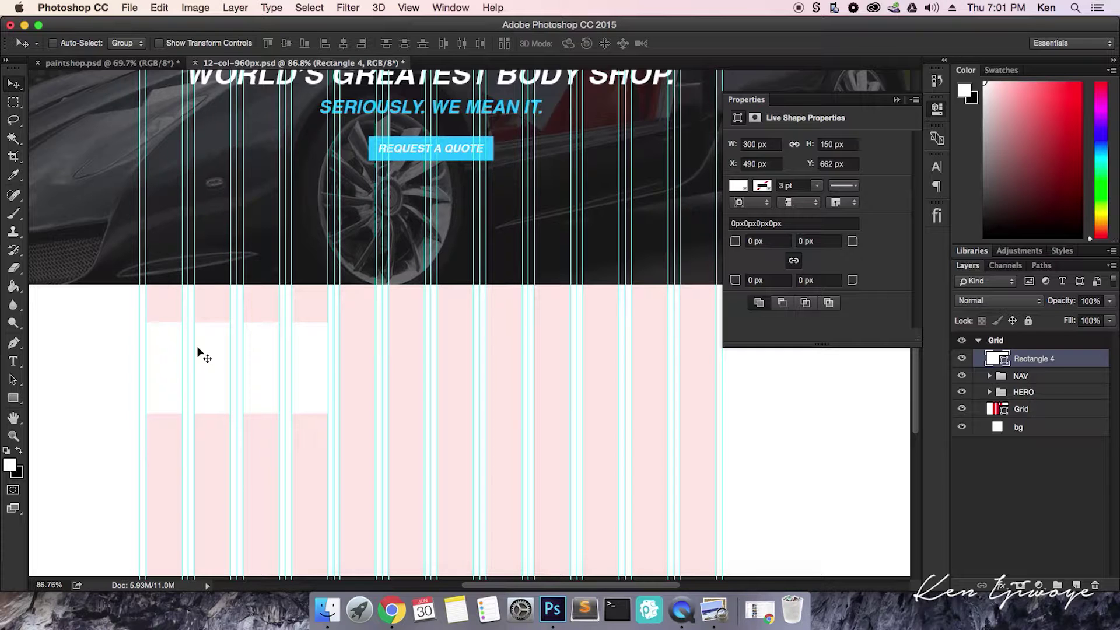
{"action": "left_click", "coordinate": [738, 187]}
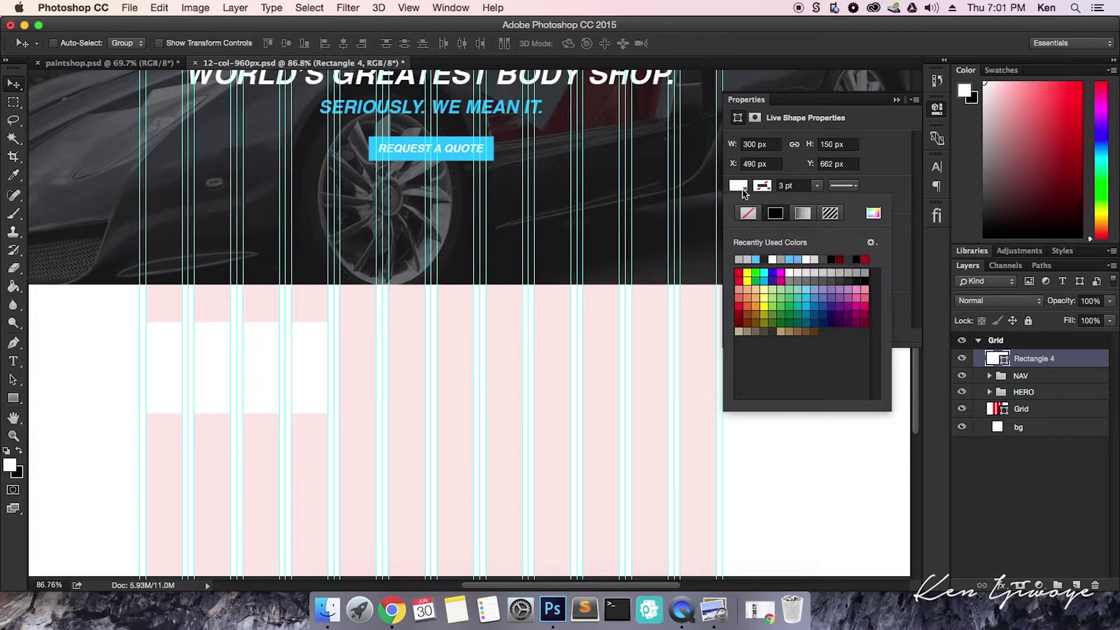
{"action": "left_click", "coordinate": [838, 271]}
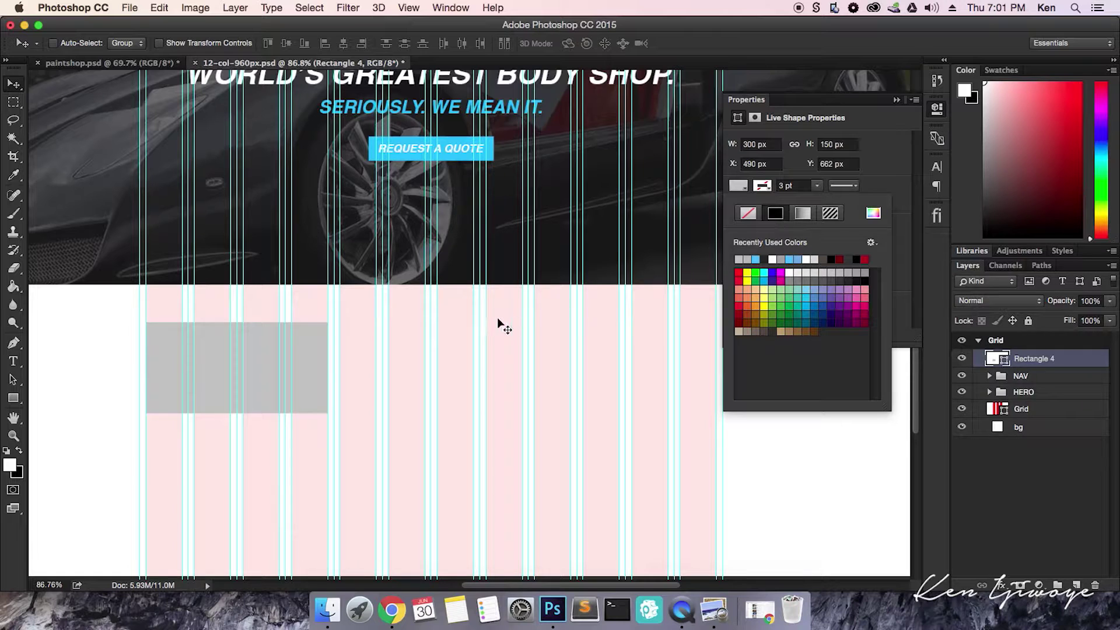
{"action": "left_click", "coordinate": [936, 110]}
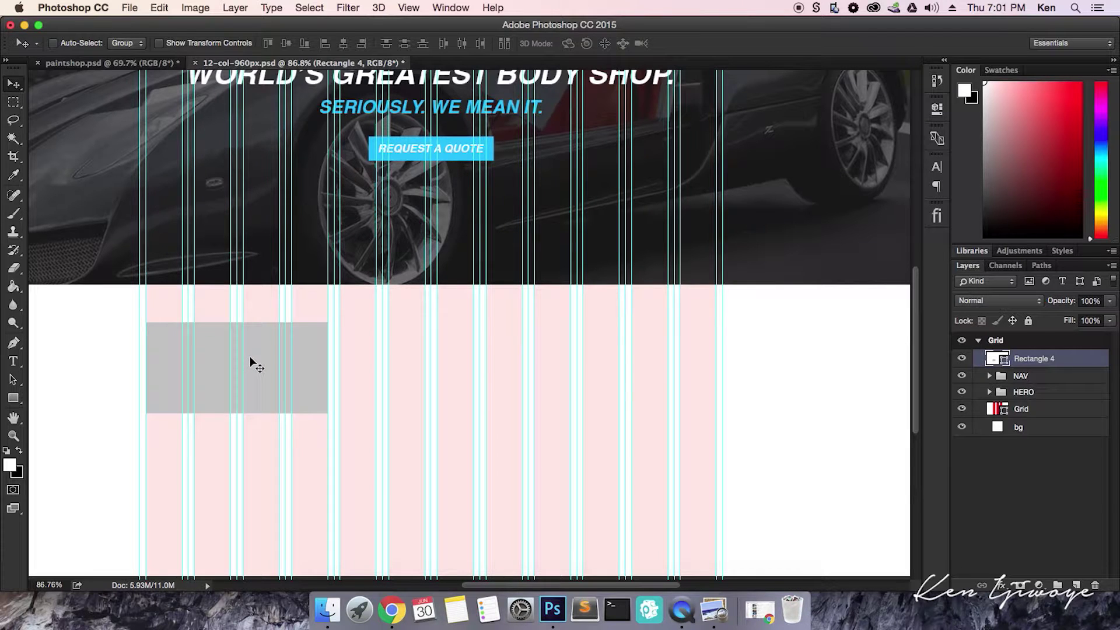
Duplicate the grey rectangle twice and align the copies over the middle four and last four grid columns
{"action": "key", "text": "super+j"}
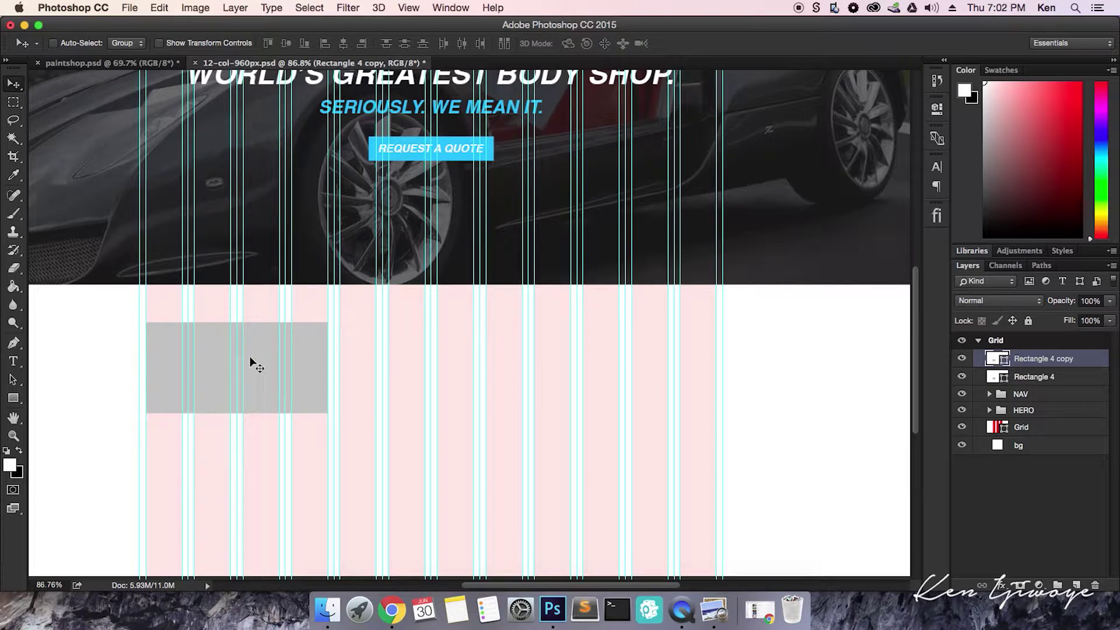
{"action": "left_click_drag", "start_coordinate": [260, 357], "coordinate": [454, 360]}
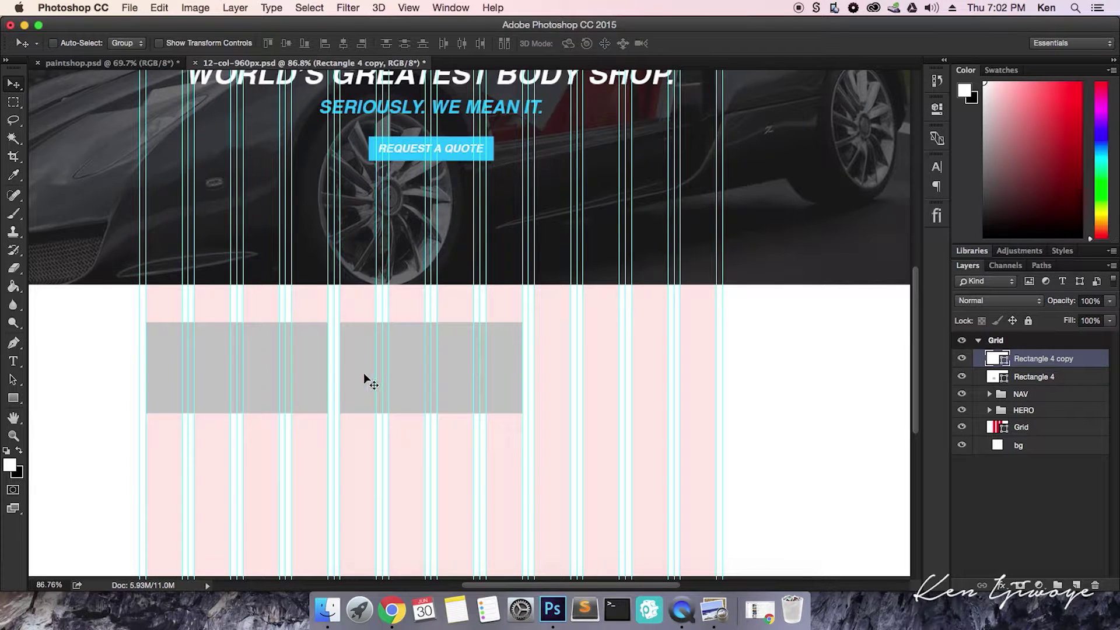
{"action": "key", "text": "super+j"}
{"action": "left_click_drag", "start_coordinate": [409, 364], "coordinate": [601, 369]}
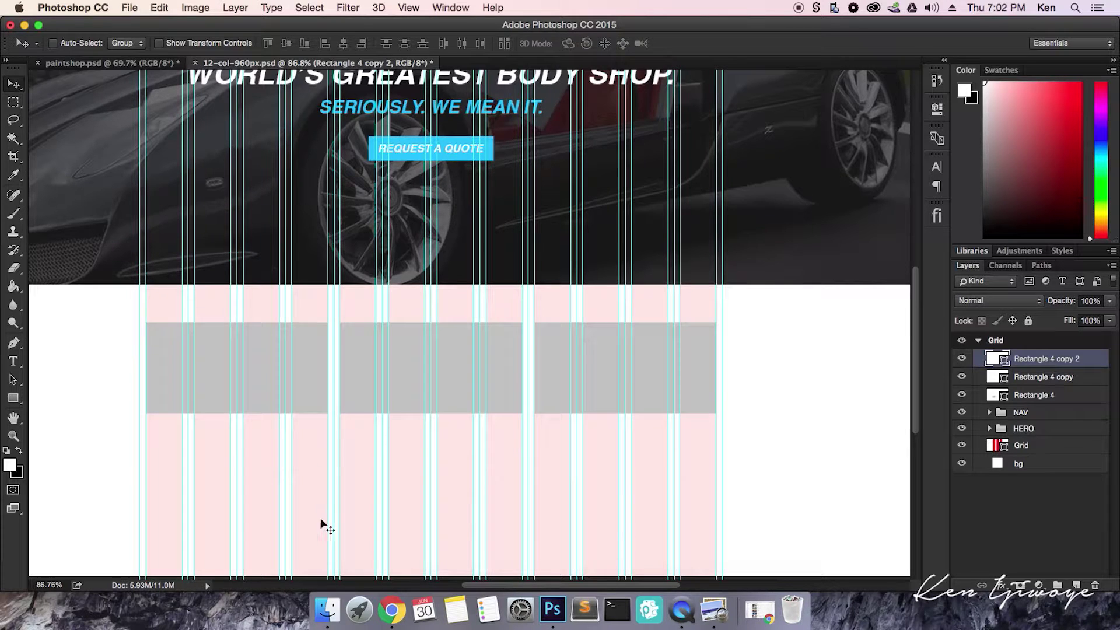
Place the 3711b-kia-optima image from Finder's autopaintshop folder into the 12-col-960px.psd document
{"action": "left_click", "coordinate": [325, 595]}
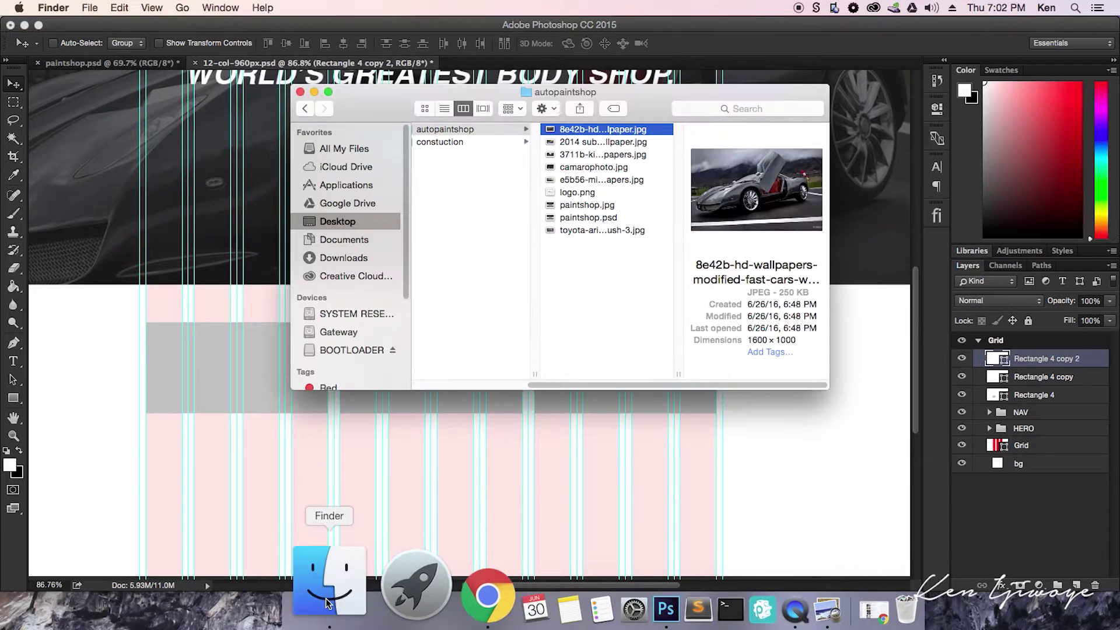
{"action": "left_click", "coordinate": [610, 144]}
{"action": "left_click", "coordinate": [604, 156]}
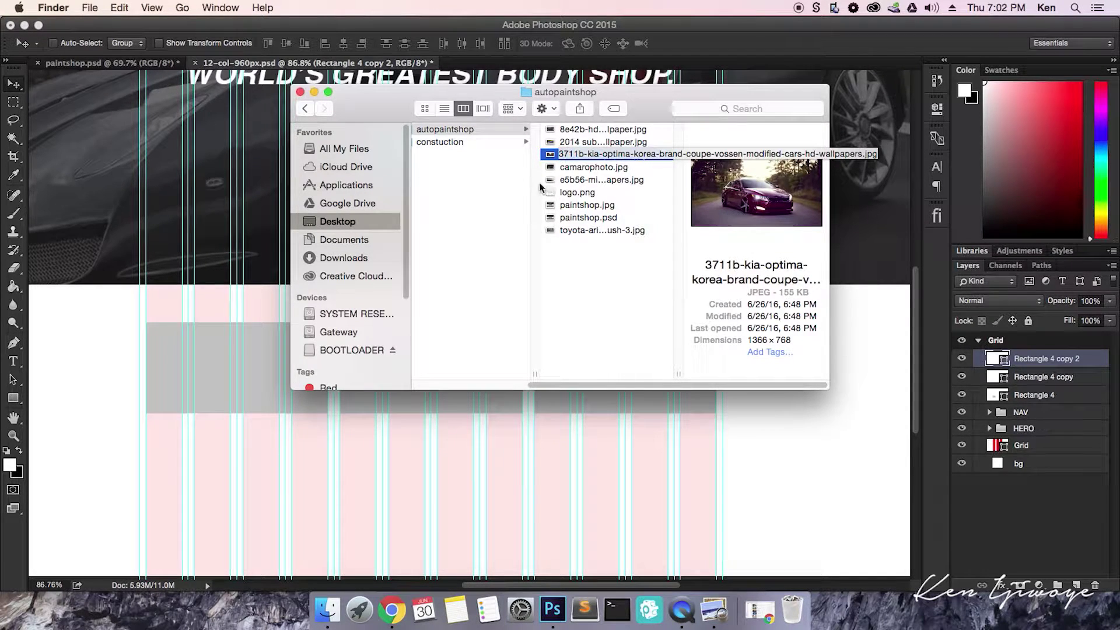
{"action": "left_click", "coordinate": [596, 156]}
{"action": "left_click_drag", "start_coordinate": [597, 156], "coordinate": [208, 393]}
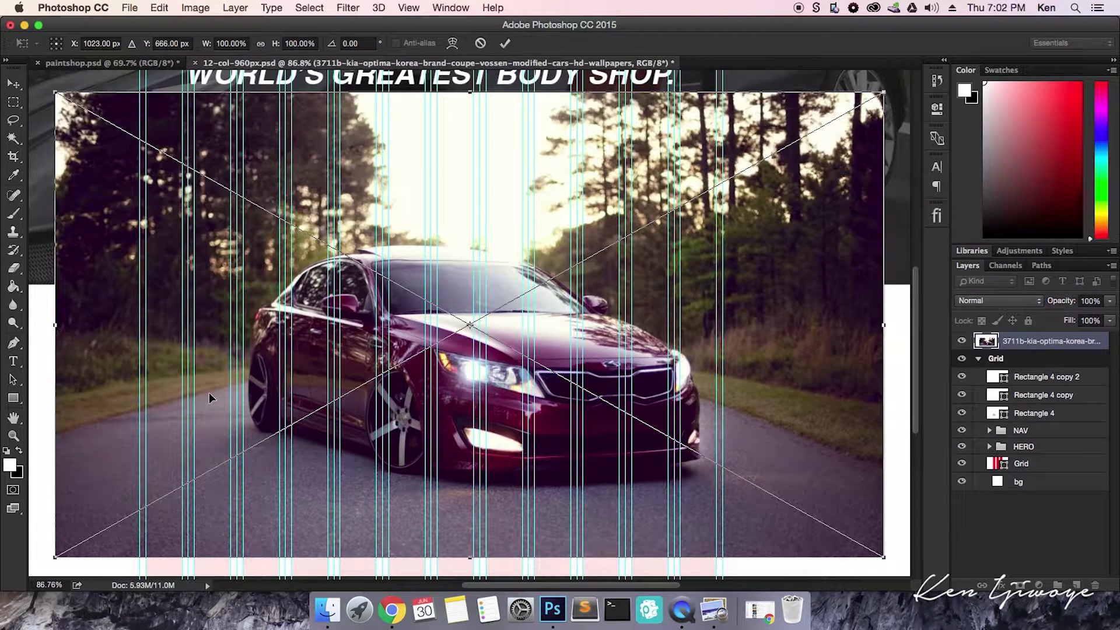
{"action": "key", "text": "Return"}
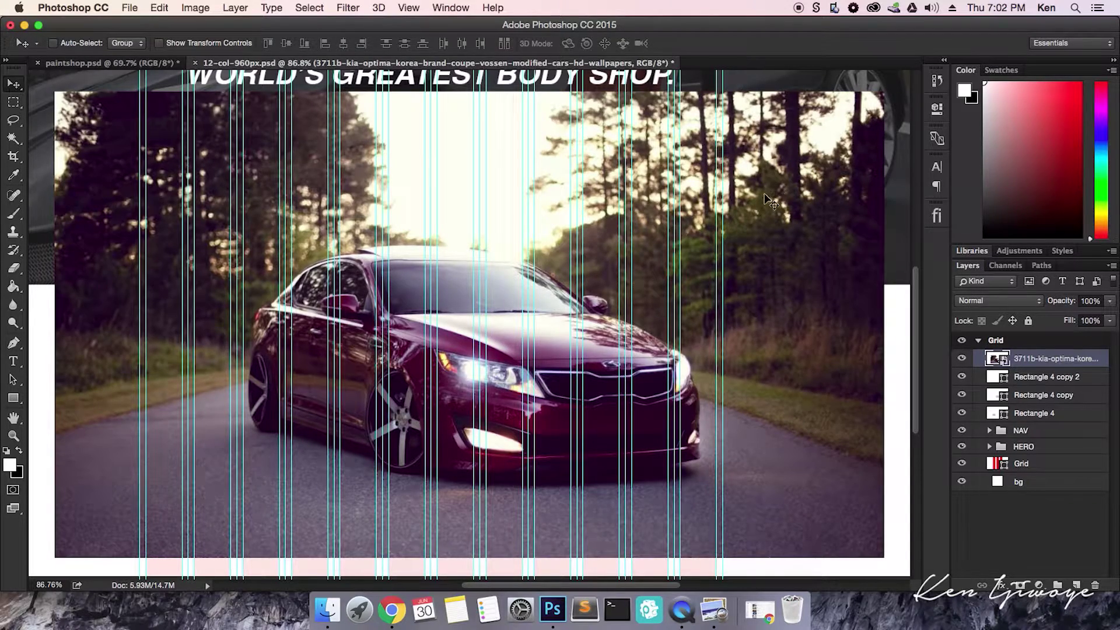
Scale the Kia image down proportionally to slightly larger than a grey rectangle and position it over the first one
{"action": "key", "text": "z"}
{"action": "left_click_drag", "start_coordinate": [734, 205], "coordinate": [633, 248]}
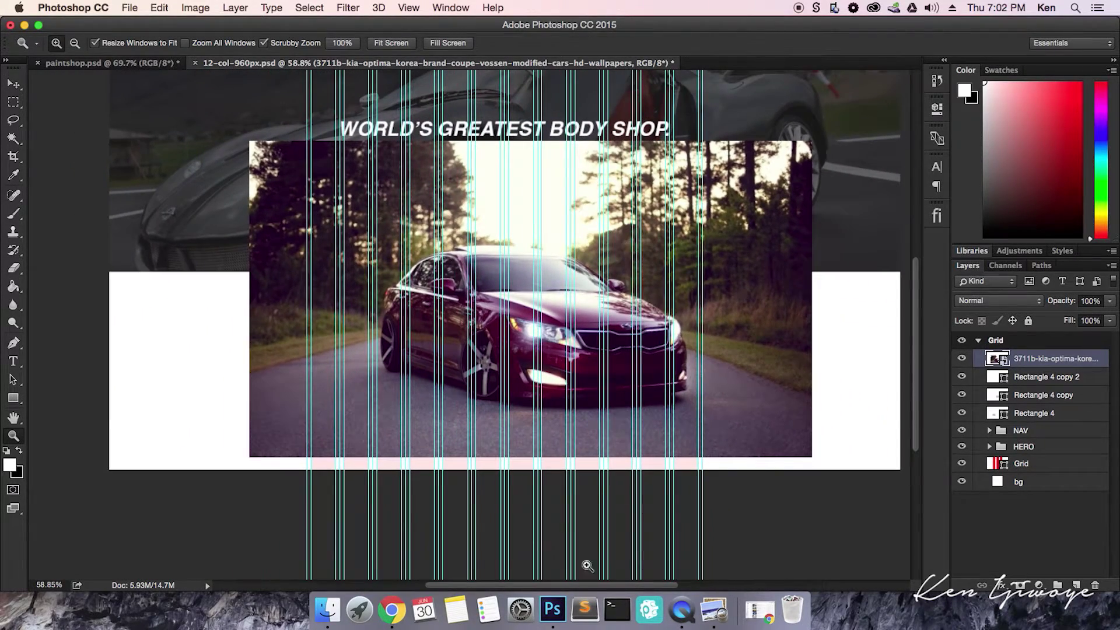
{"action": "scroll", "coordinate": [614, 378], "scroll_direction": "right", "scroll_amount": 3}
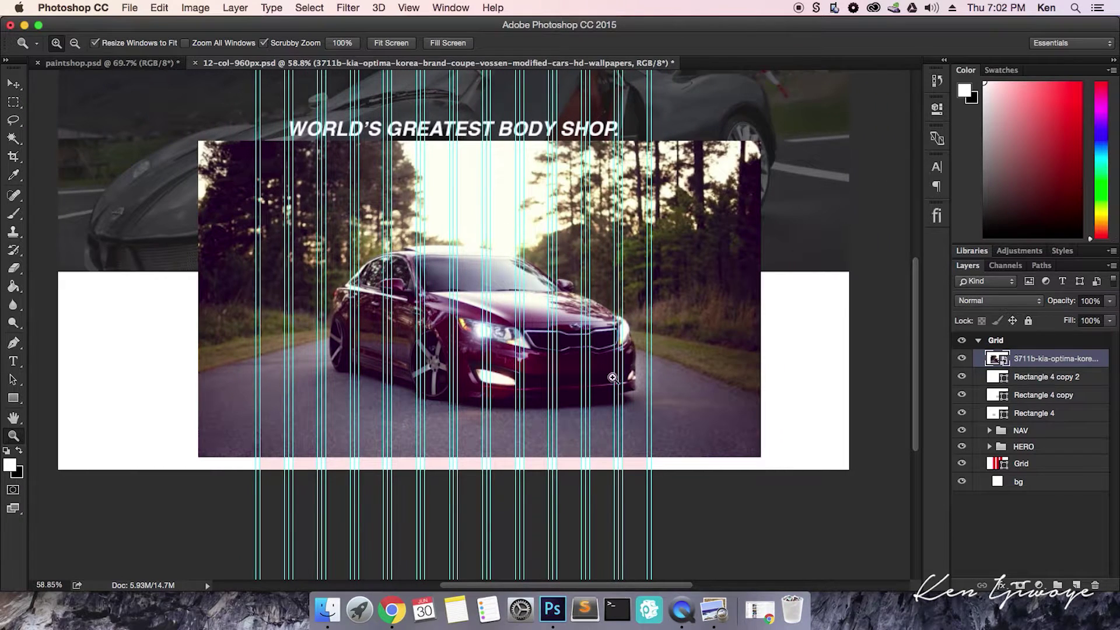
{"action": "key", "text": "super+t"}
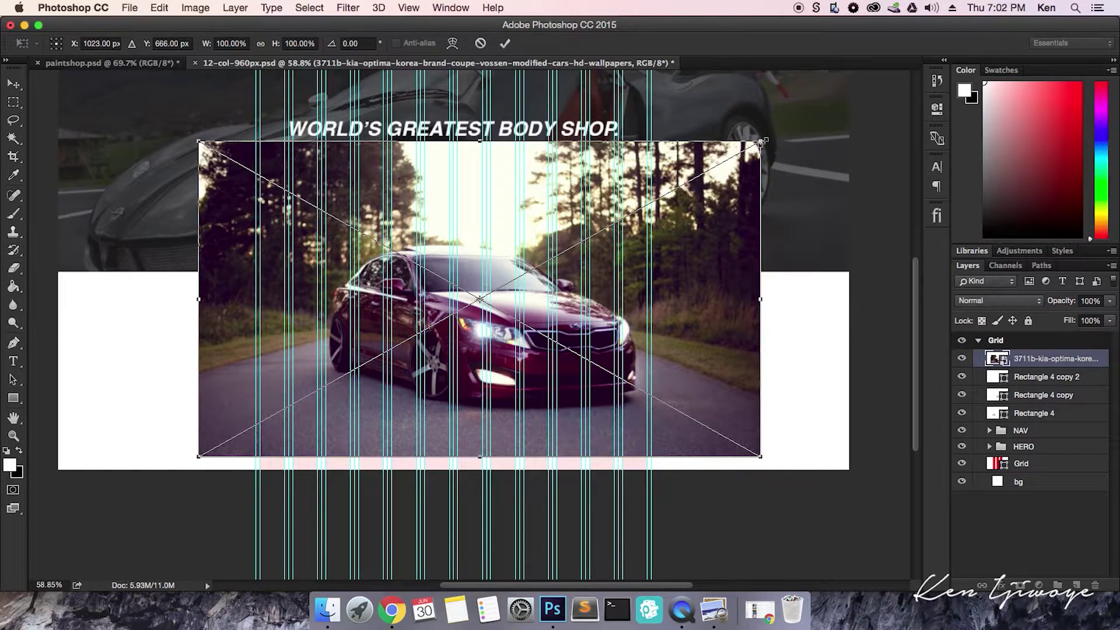
{"action": "left_click_drag", "start_coordinate": [761, 142], "coordinate": [631, 215]}
{"action": "left_click_drag", "start_coordinate": [615, 223], "coordinate": [581, 240]}
{"action": "left_click_drag", "start_coordinate": [538, 298], "coordinate": [410, 286]}
{"action": "left_click_drag", "start_coordinate": [383, 326], "coordinate": [372, 325]}
{"action": "key", "text": "Return"}
{"action": "key", "text": "z"}
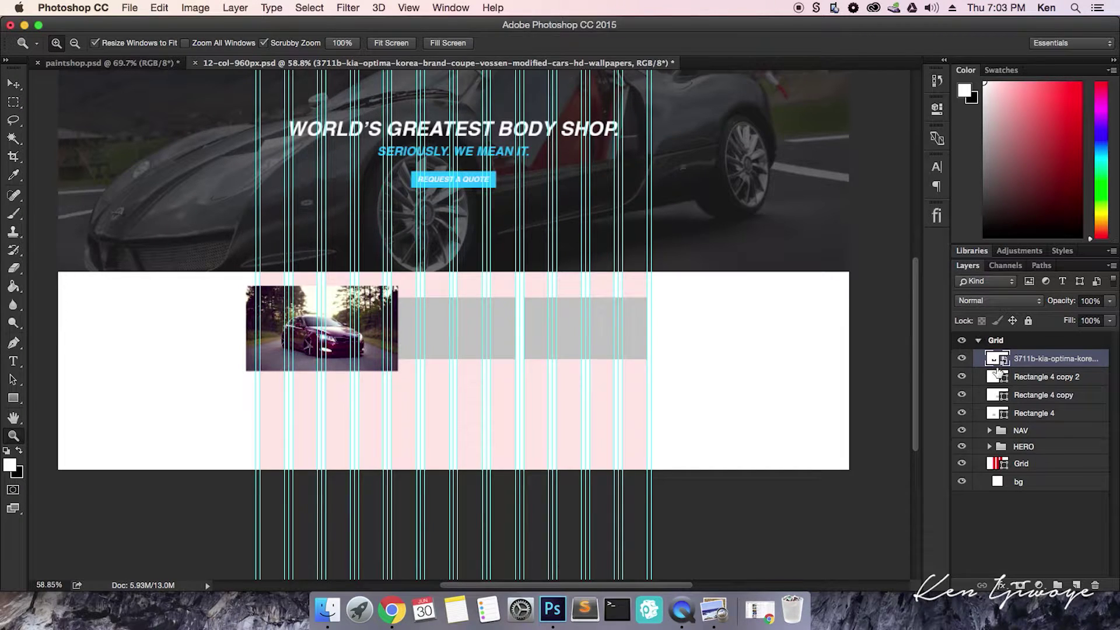
Try a clipping mask on the Kia image over Rectangle 4 copy 2 and undo it
{"action": "right_click", "coordinate": [1041, 366]}
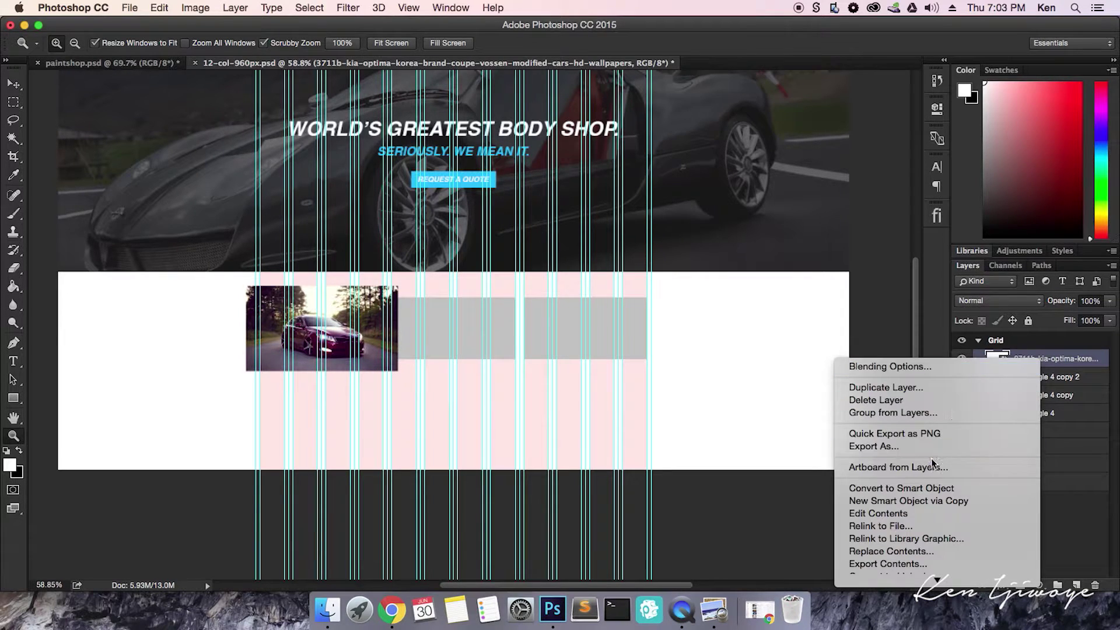
{"action": "left_click", "coordinate": [901, 484]}
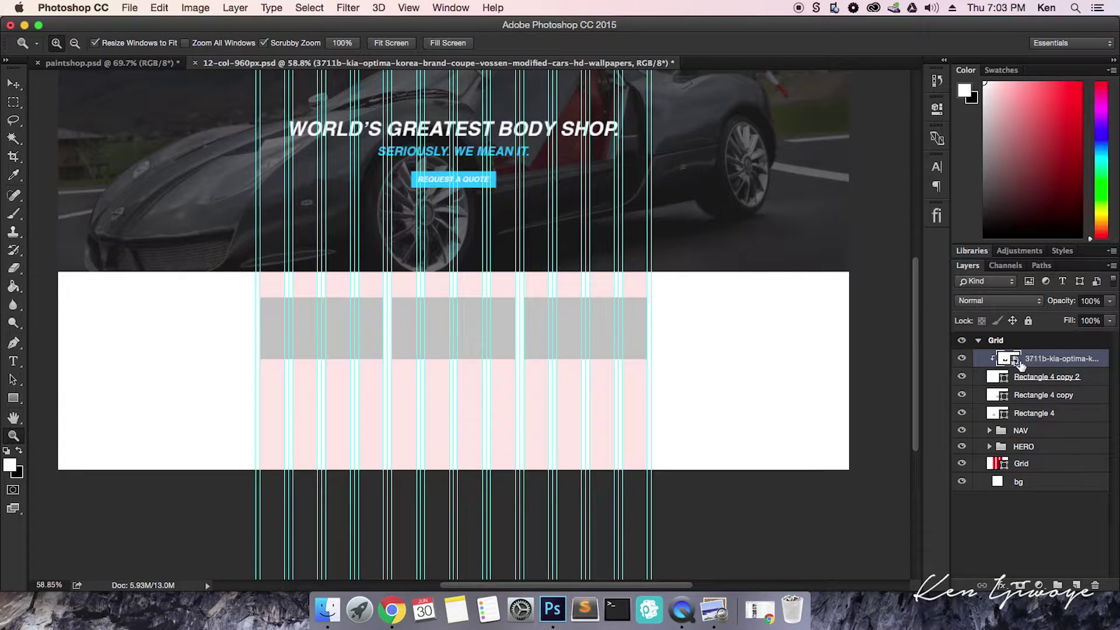
{"action": "left_click", "coordinate": [129, 8]}
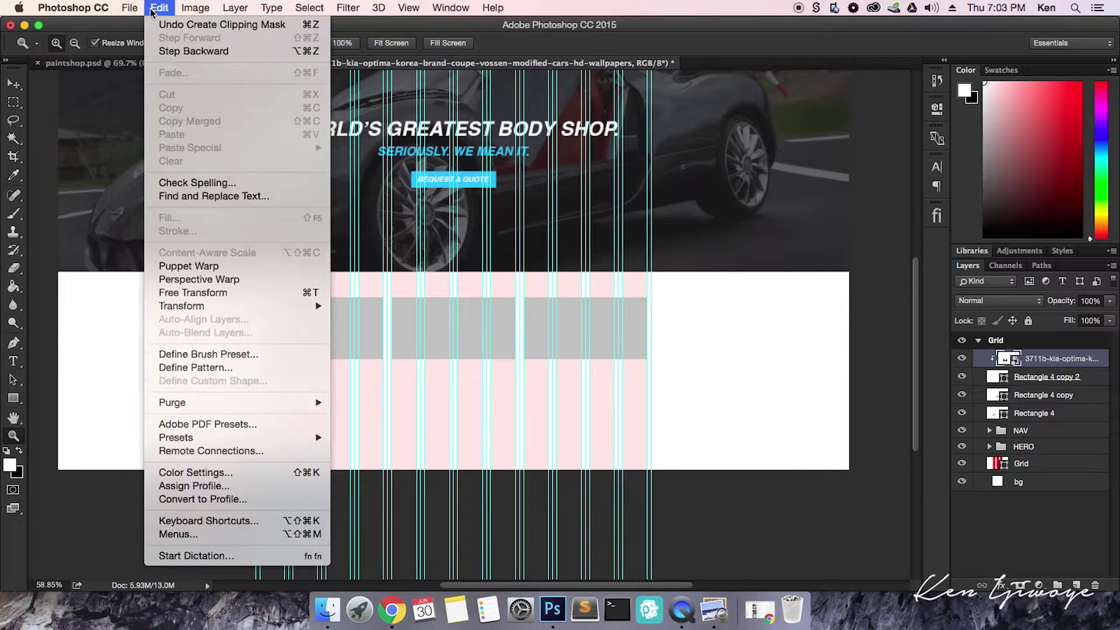
{"action": "left_click", "coordinate": [112, 180]}
{"action": "key", "text": "super+z"}
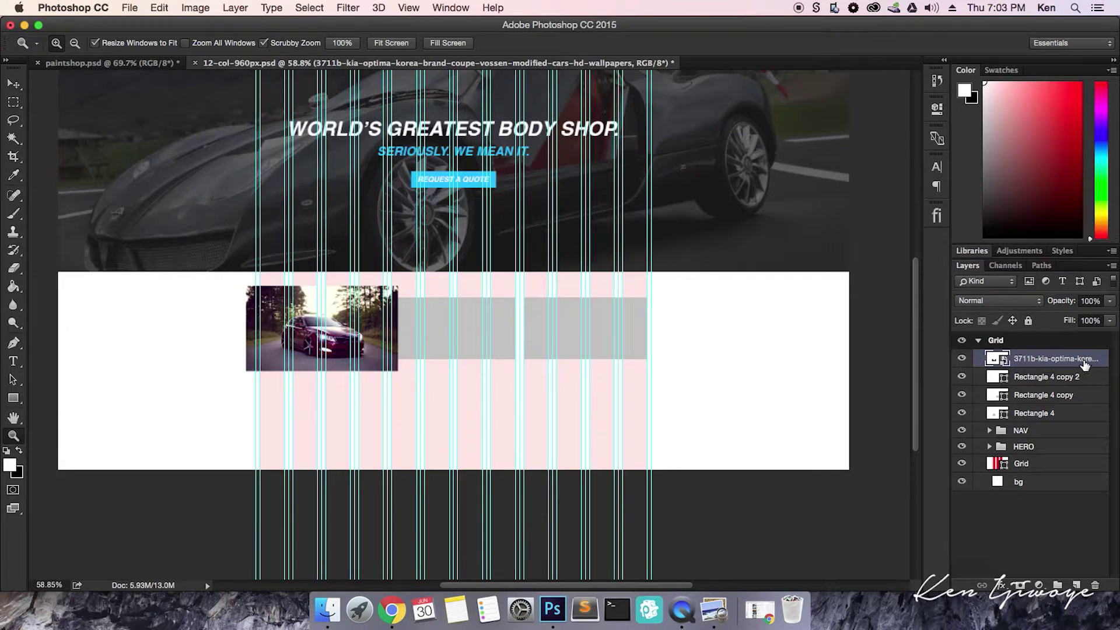
Move the Kia layer directly above Rectangle 4, clip it to that rectangle, and nudge the car into place within the frame
{"action": "left_click_drag", "start_coordinate": [1041, 360], "coordinate": [1031, 407]}
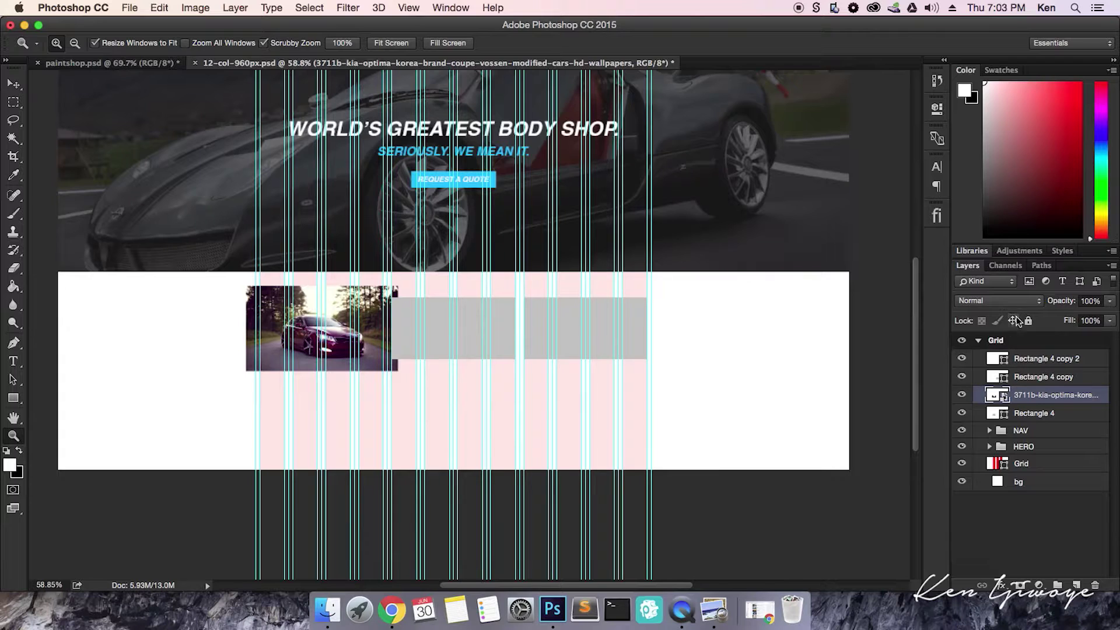
{"action": "right_click", "coordinate": [1048, 396]}
{"action": "scroll", "coordinate": [940, 512], "scroll_direction": "down", "scroll_amount": 5}
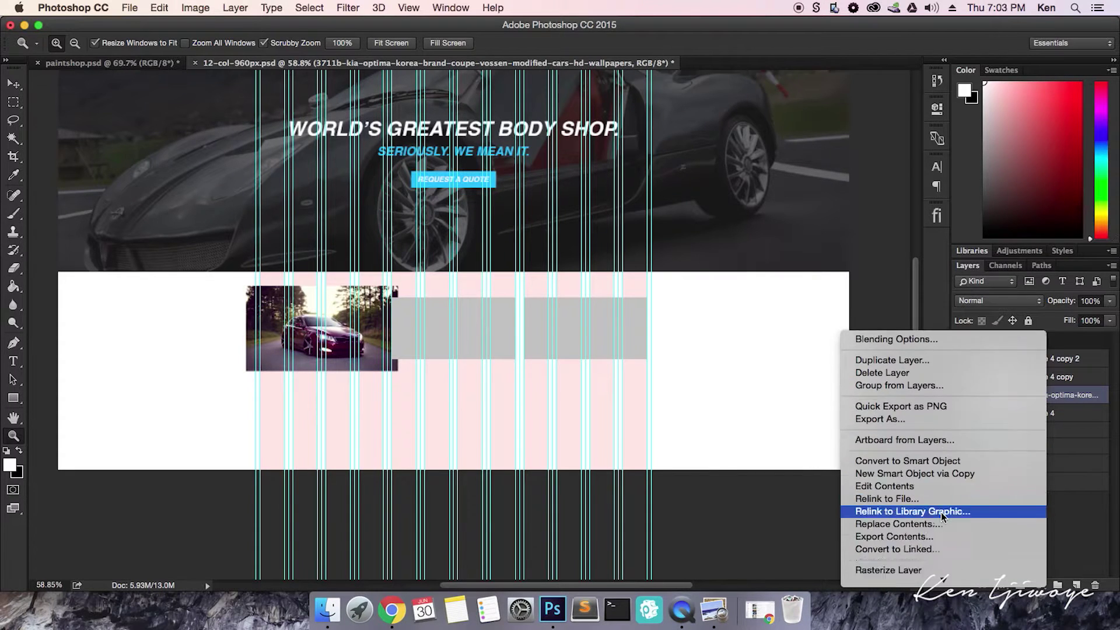
{"action": "left_click", "coordinate": [922, 478]}
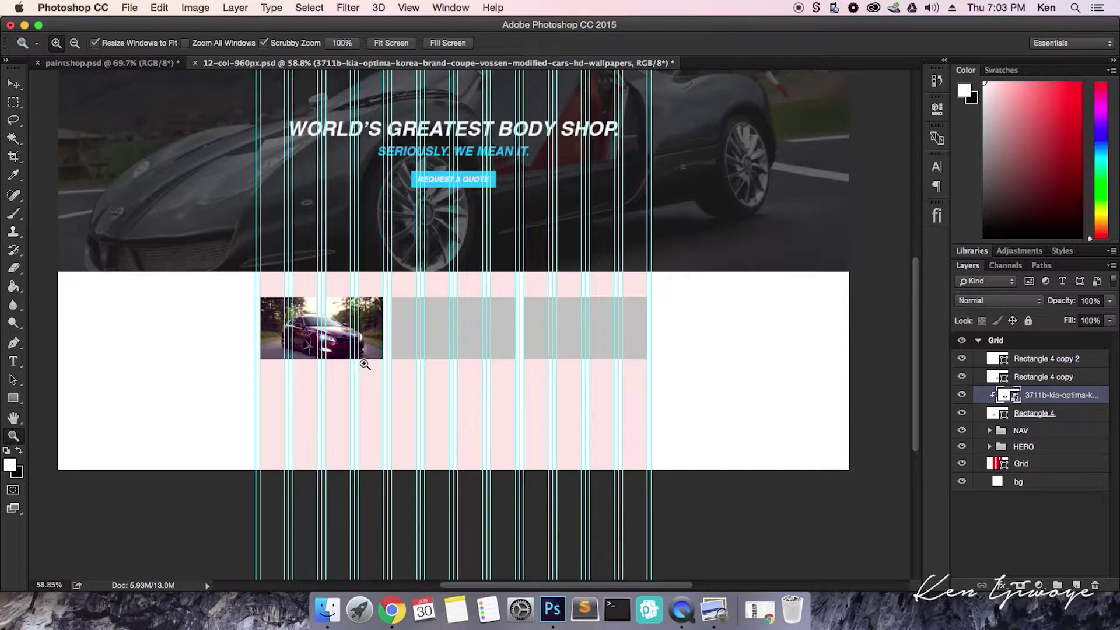
{"action": "key", "text": "v"}
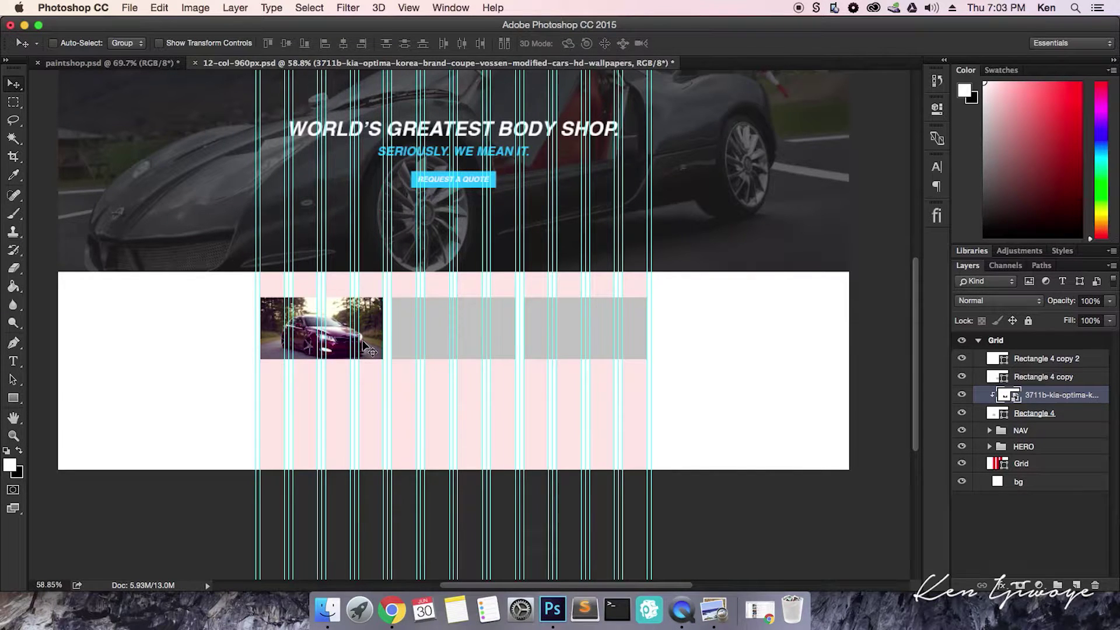
{"action": "left_click_drag", "start_coordinate": [338, 334], "coordinate": [339, 331]}
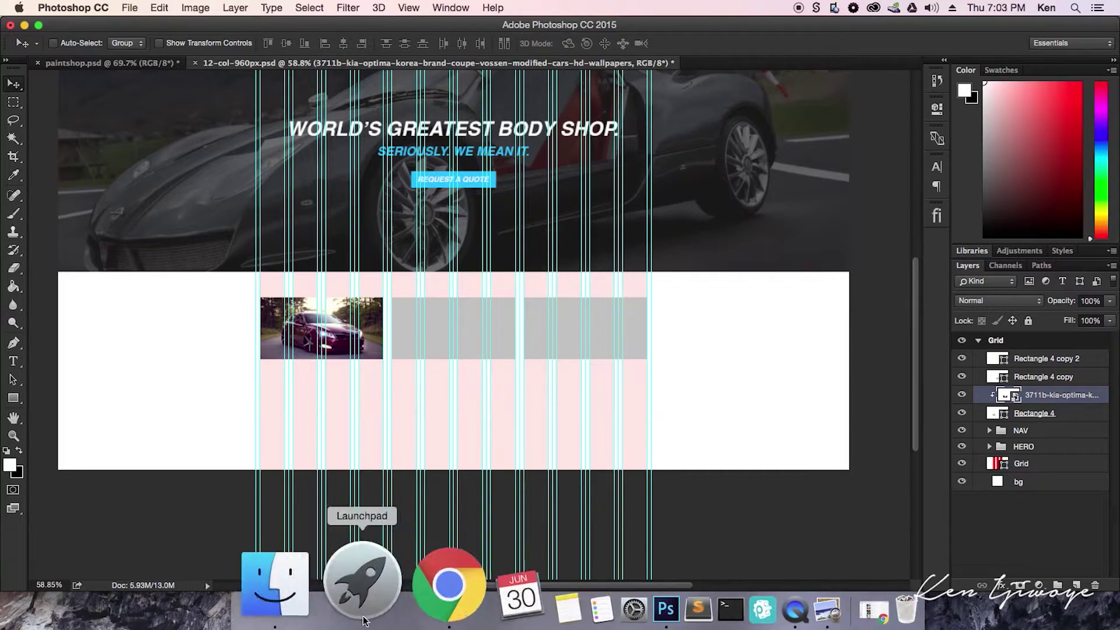
Place the 2014 subaru blue modified car photography HD wallpaper image from the autopaintshop folder into the 12-col-960px.psd document
{"action": "left_click", "coordinate": [328, 601]}
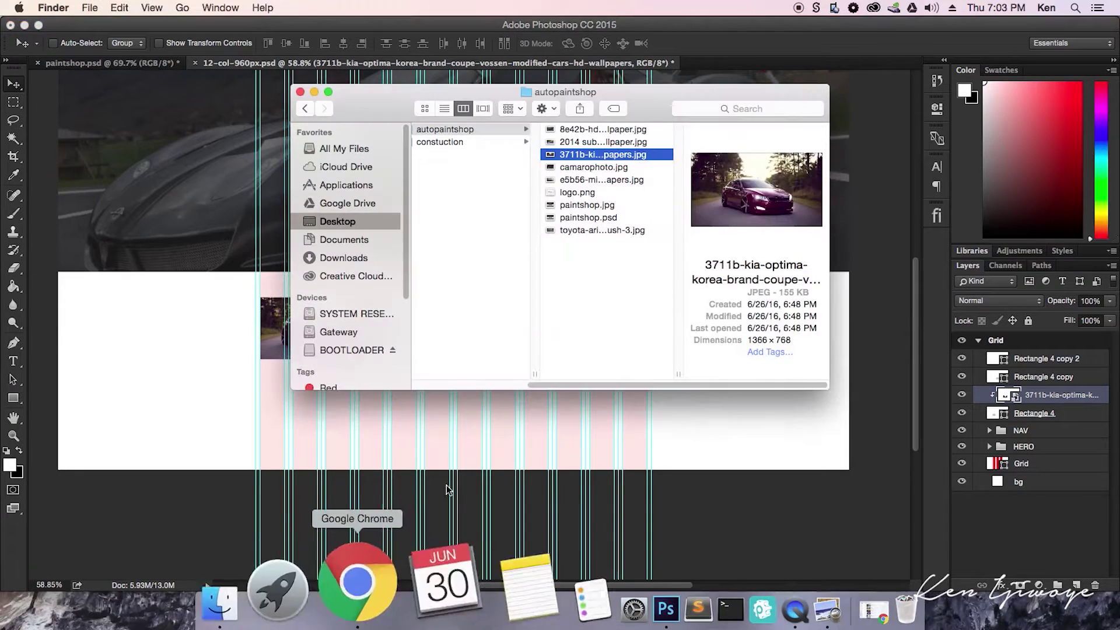
{"action": "left_click", "coordinate": [604, 143]}
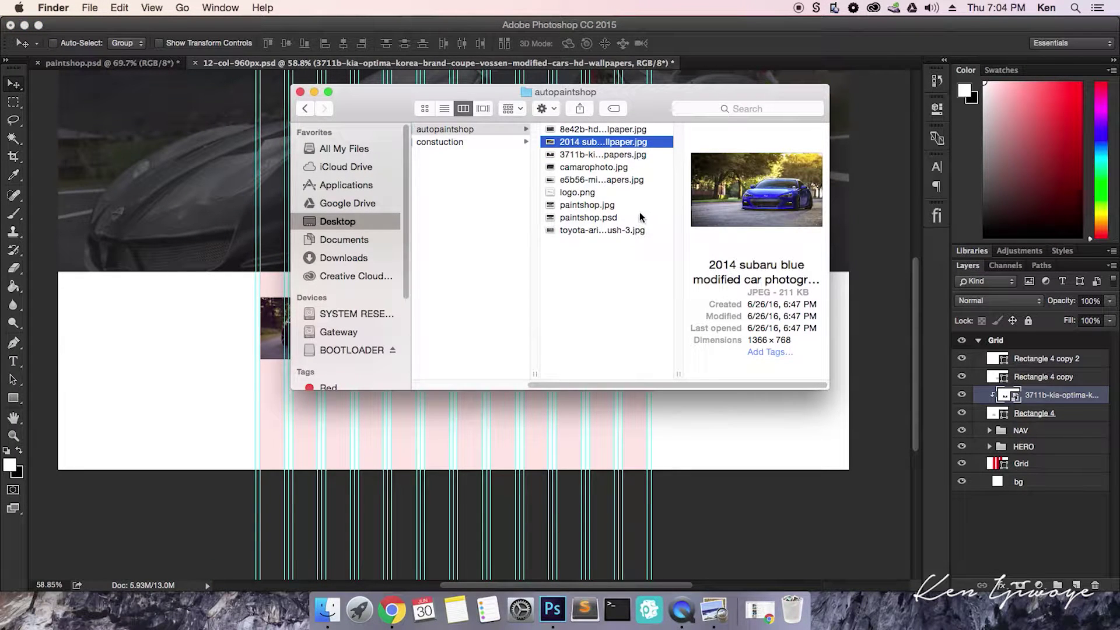
{"action": "left_click_drag", "start_coordinate": [616, 145], "coordinate": [248, 296]}
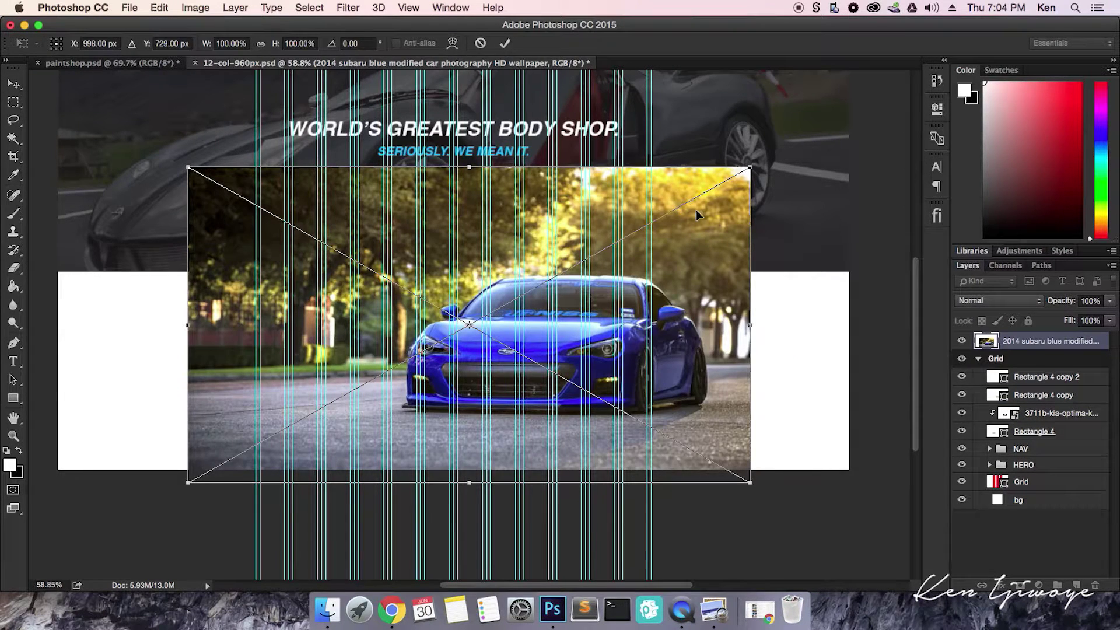
{"action": "key", "text": "Return"}
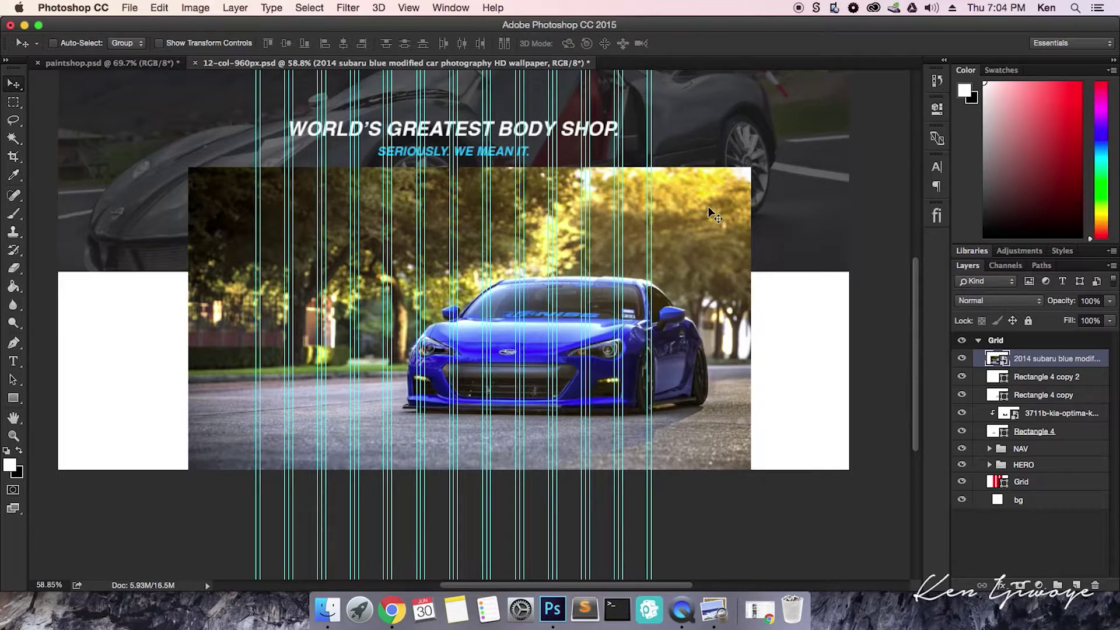
Scale down the blue Subaru photo proportionally and position it over the middle grey rectangle
{"action": "key", "text": "super+t"}
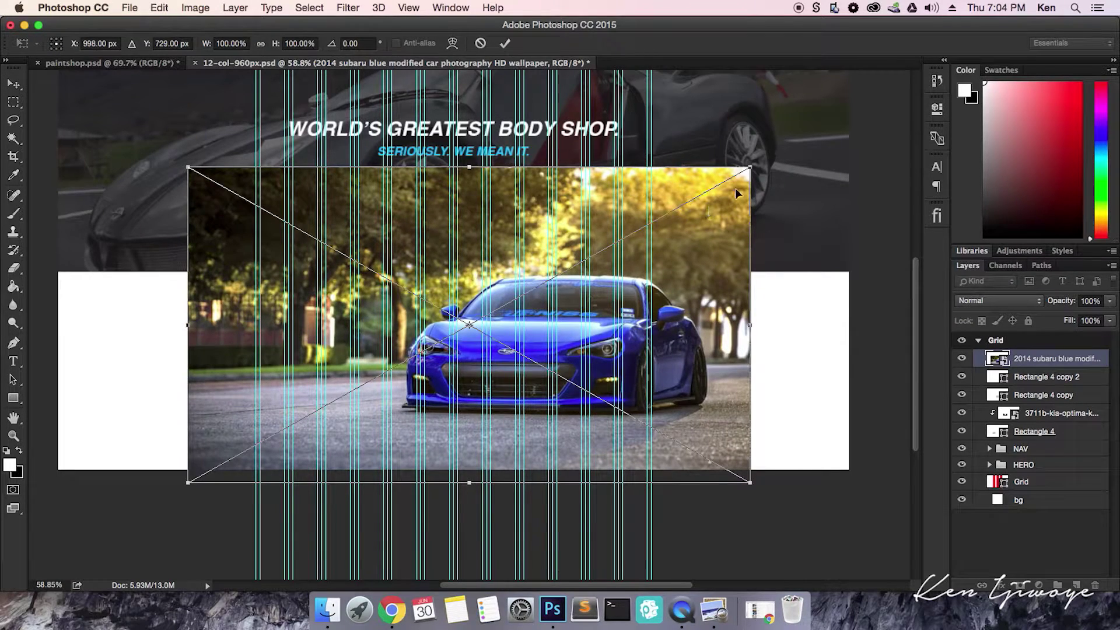
{"action": "left_click_drag", "start_coordinate": [749, 169], "coordinate": [545, 289]}
{"action": "mouse_move", "coordinate": [537, 327]}
{"action": "left_mouse_down"}
{"action": "mouse_move", "coordinate": [500, 342]}
{"action": "mouse_move", "coordinate": [515, 349]}
{"action": "mouse_move", "coordinate": [523, 332]}
{"action": "left_mouse_up"}
{"action": "key", "text": "Return"}
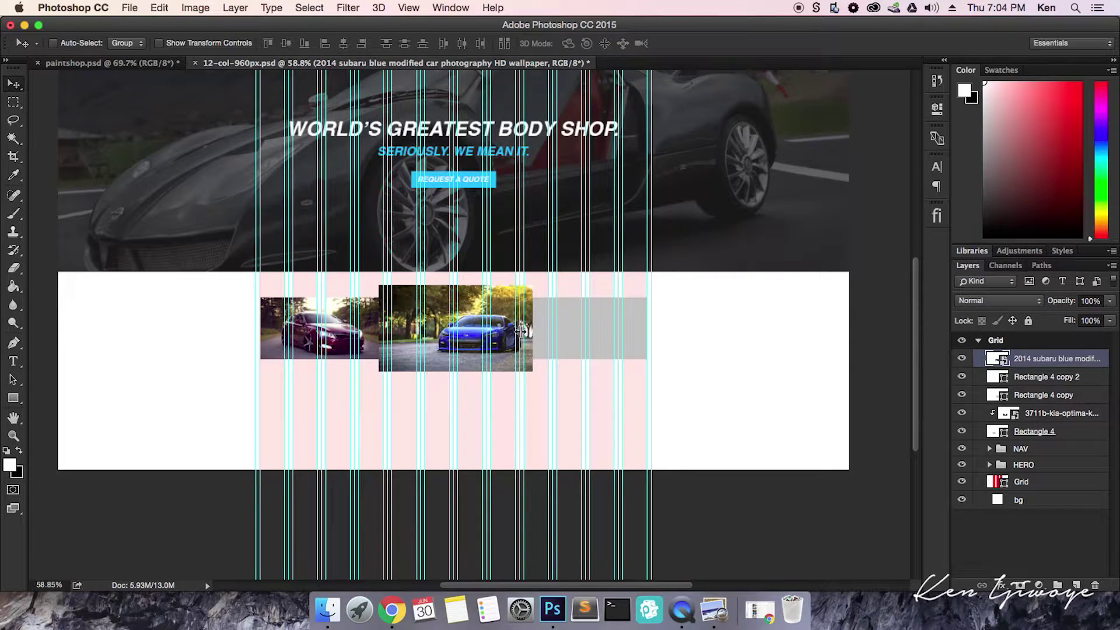
Move the Subaru layer directly above Rectangle 4 copy, clip it to that rectangle, and adjust the photo's position inside it
{"action": "left_click", "coordinate": [1038, 362]}
{"action": "left_click_drag", "start_coordinate": [1038, 362], "coordinate": [1039, 390]}
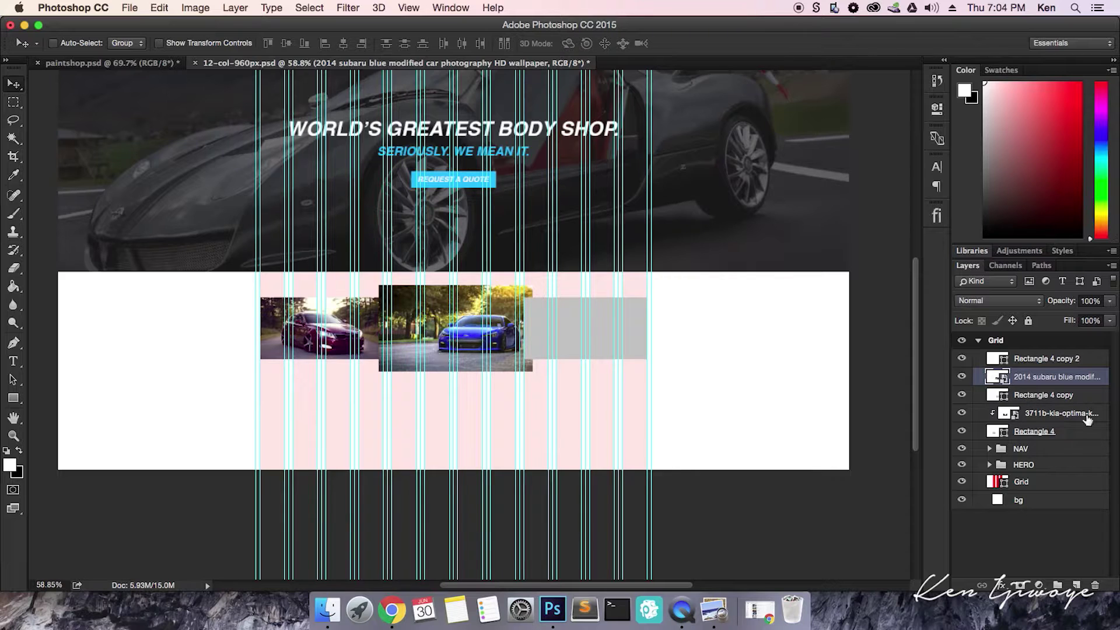
{"action": "right_click", "coordinate": [1044, 381]}
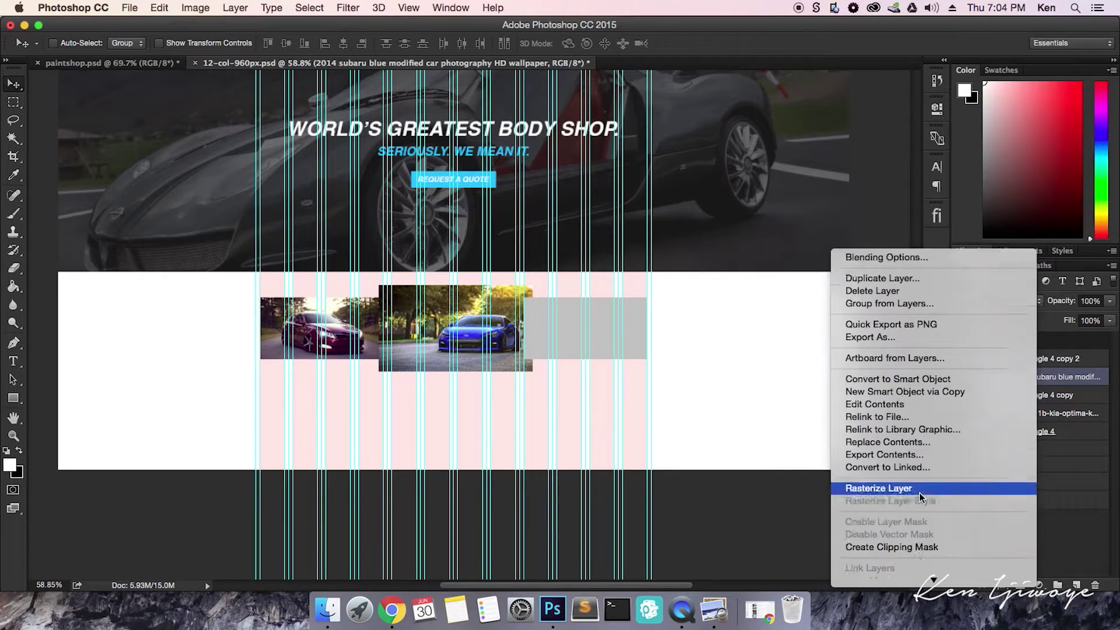
{"action": "left_click", "coordinate": [909, 485]}
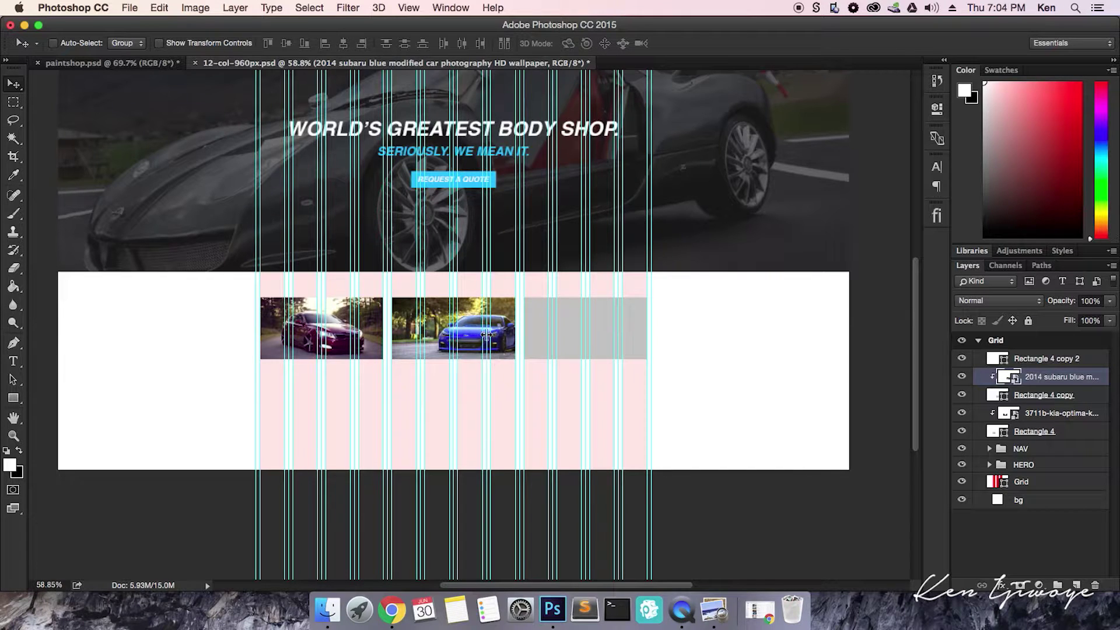
{"action": "left_click_drag", "start_coordinate": [474, 337], "coordinate": [465, 337]}
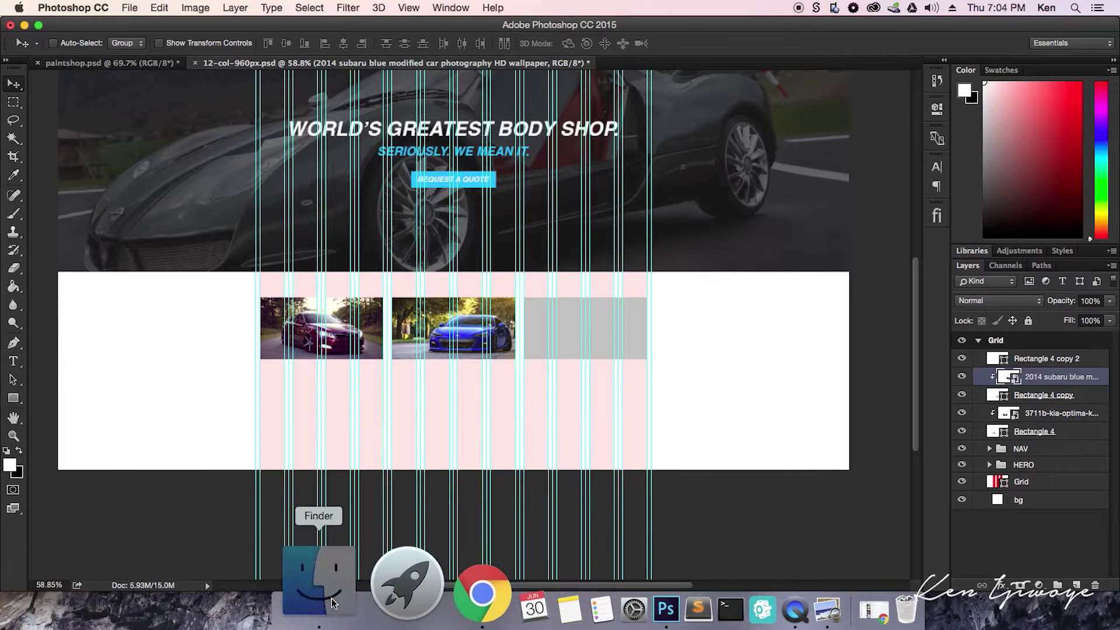
Place camarophoto.jpg from the autopaintshop folder and scale it down to cover the third grey rectangle
{"action": "left_click", "coordinate": [321, 584]}
{"action": "left_click", "coordinate": [589, 169]}
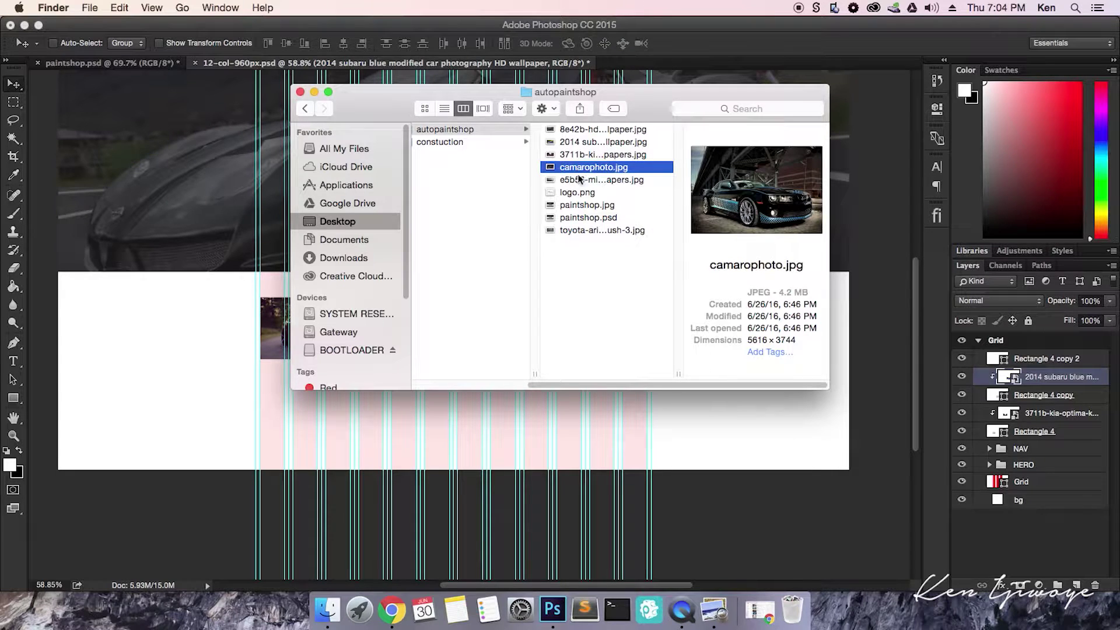
{"action": "left_click_drag", "start_coordinate": [599, 166], "coordinate": [527, 252]}
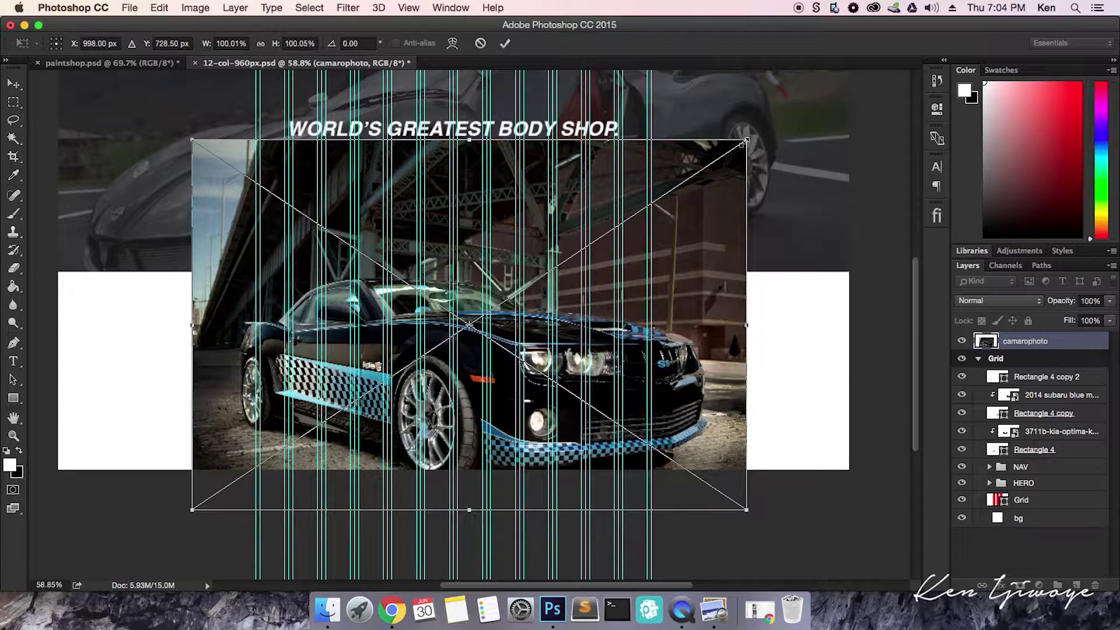
{"action": "left_click_drag", "start_coordinate": [750, 137], "coordinate": [565, 254]}
{"action": "left_click_drag", "start_coordinate": [502, 323], "coordinate": [623, 311]}
{"action": "left_click_drag", "start_coordinate": [694, 248], "coordinate": [638, 316]}
{"action": "key", "text": "Return"}
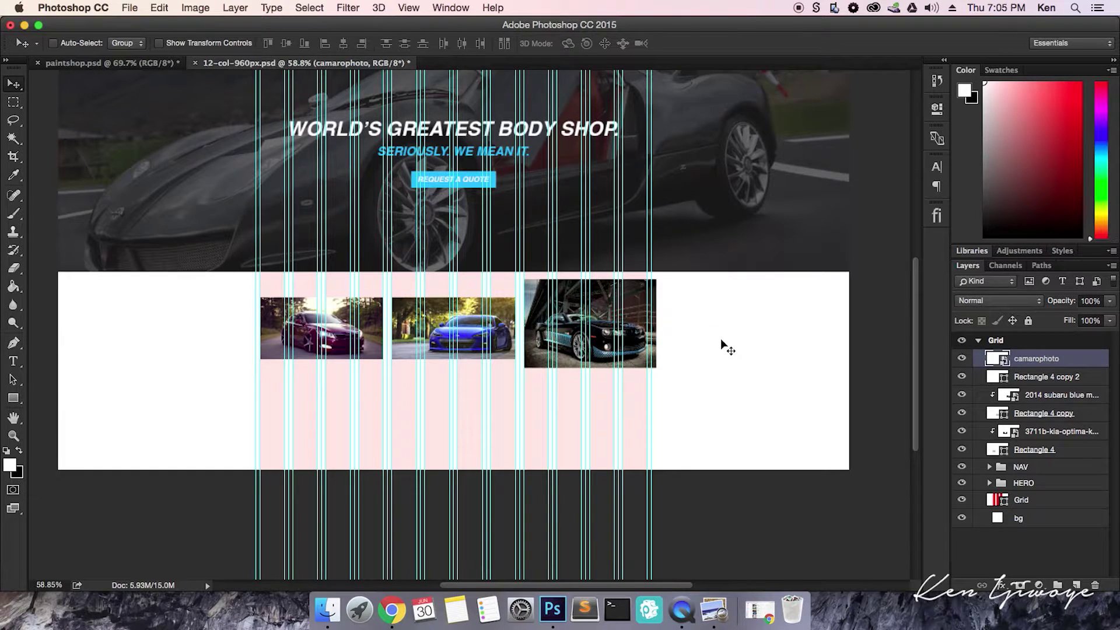
Clip the camarophoto layer to Rectangle 4 copy 2 and shift the photo slightly upward inside it
{"action": "right_click", "coordinate": [1026, 361]}
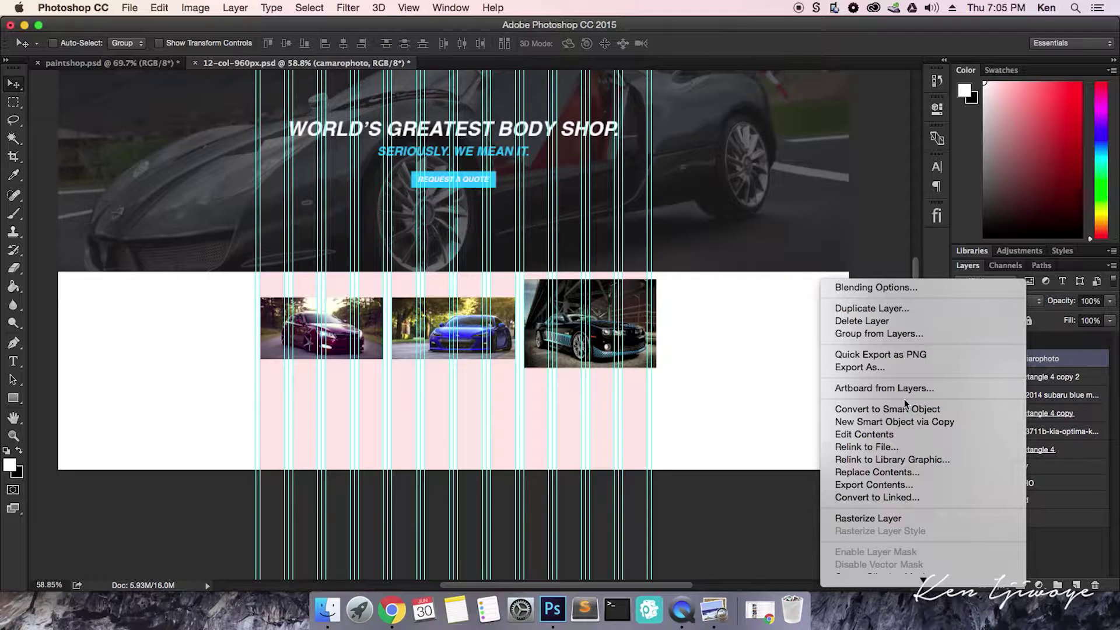
{"action": "scroll", "coordinate": [905, 408], "scroll_direction": "down", "scroll_amount": 3}
{"action": "left_click", "coordinate": [902, 494]}
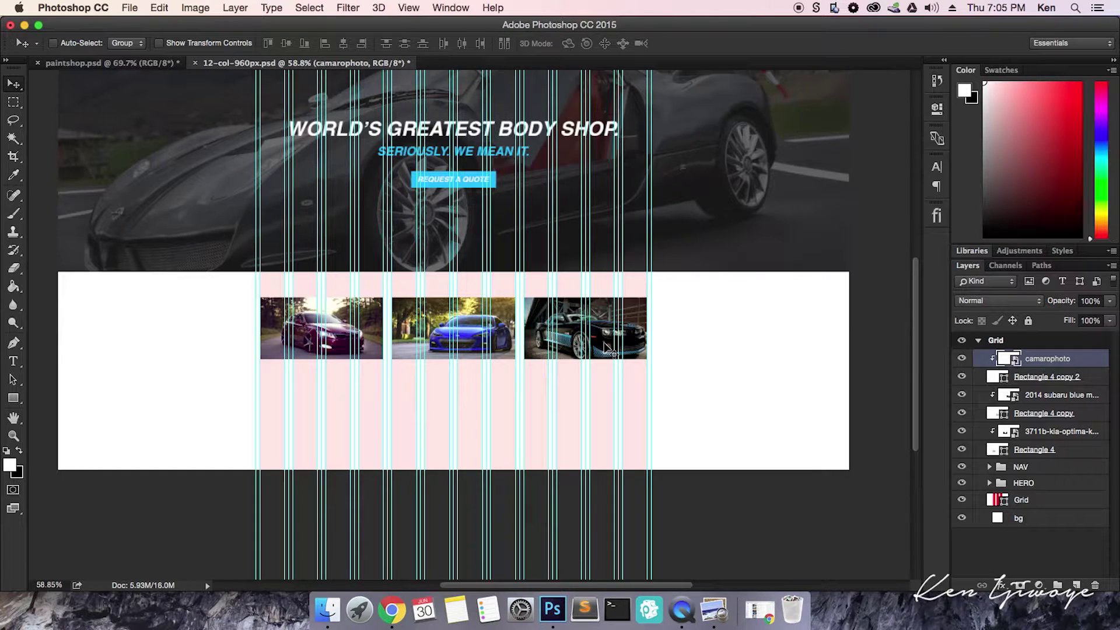
{"action": "left_click_drag", "start_coordinate": [603, 343], "coordinate": [600, 335]}
Check the feature section in paintshop.psd for reference and set the Type tool's text color to 65c2fd in 12-col-960px.psd
{"action": "scroll", "coordinate": [658, 361], "scroll_direction": "down", "scroll_amount": 3}
{"action": "key", "text": "z"}
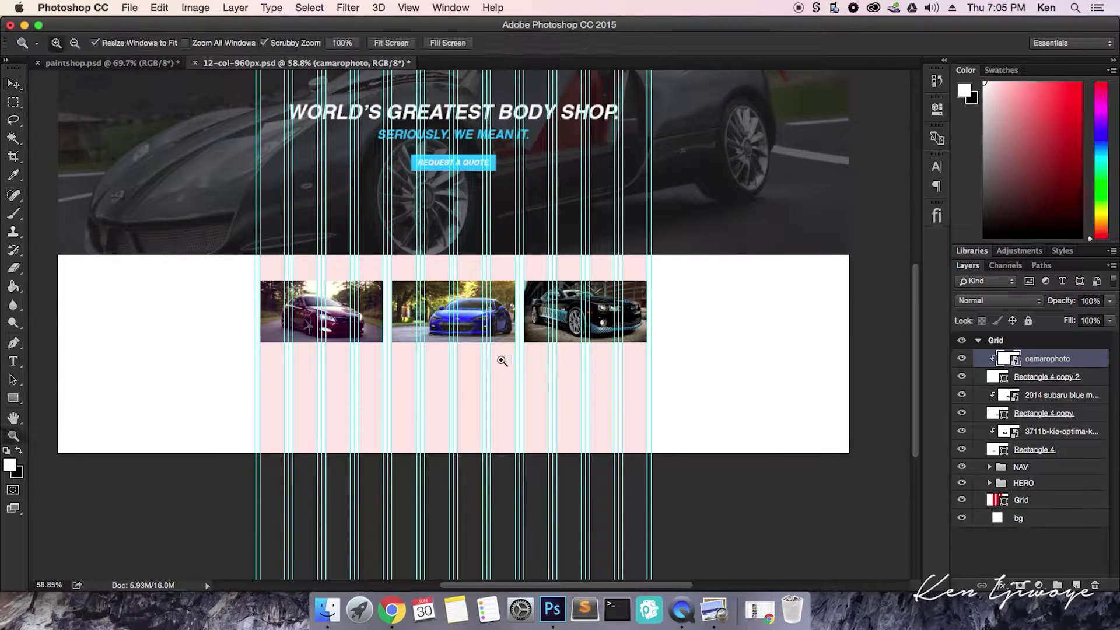
{"action": "left_click", "coordinate": [462, 371]}
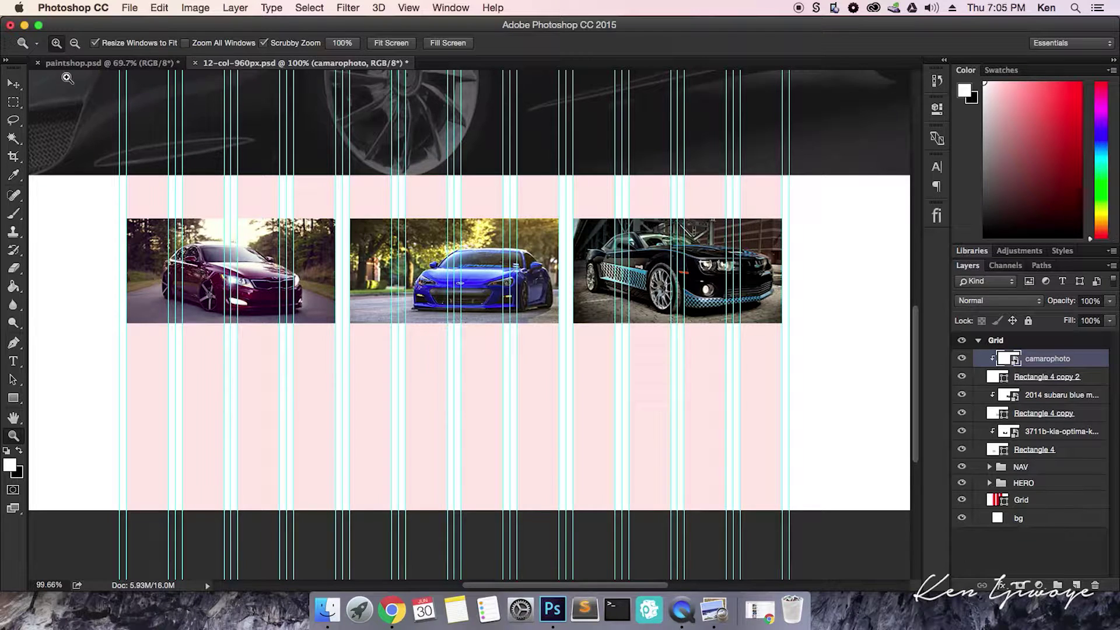
{"action": "left_click", "coordinate": [87, 64]}
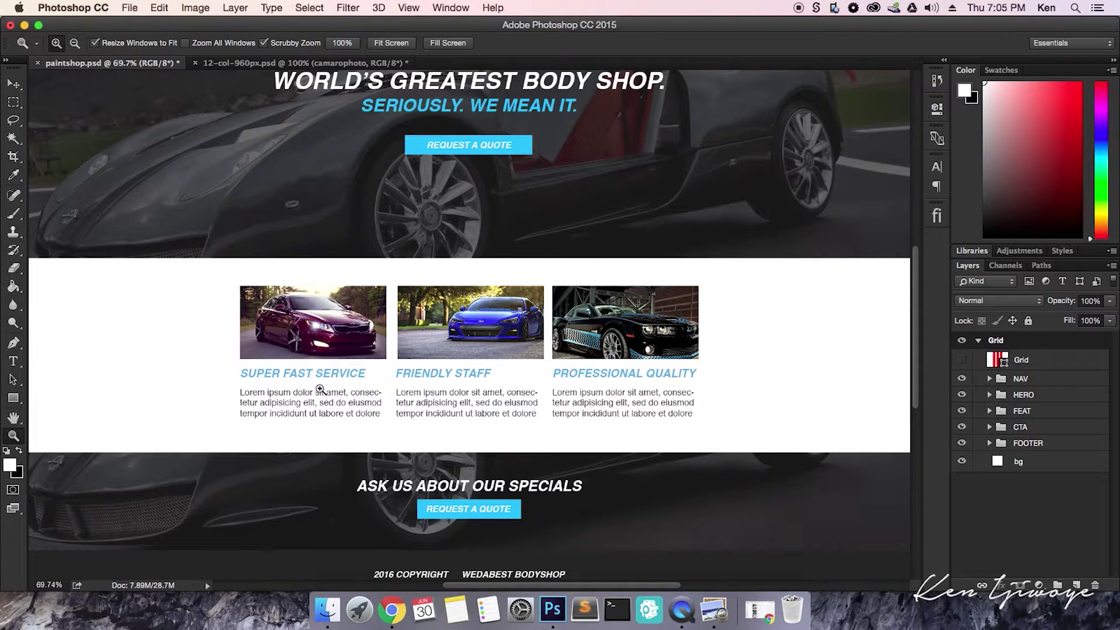
{"action": "left_click", "coordinate": [247, 64]}
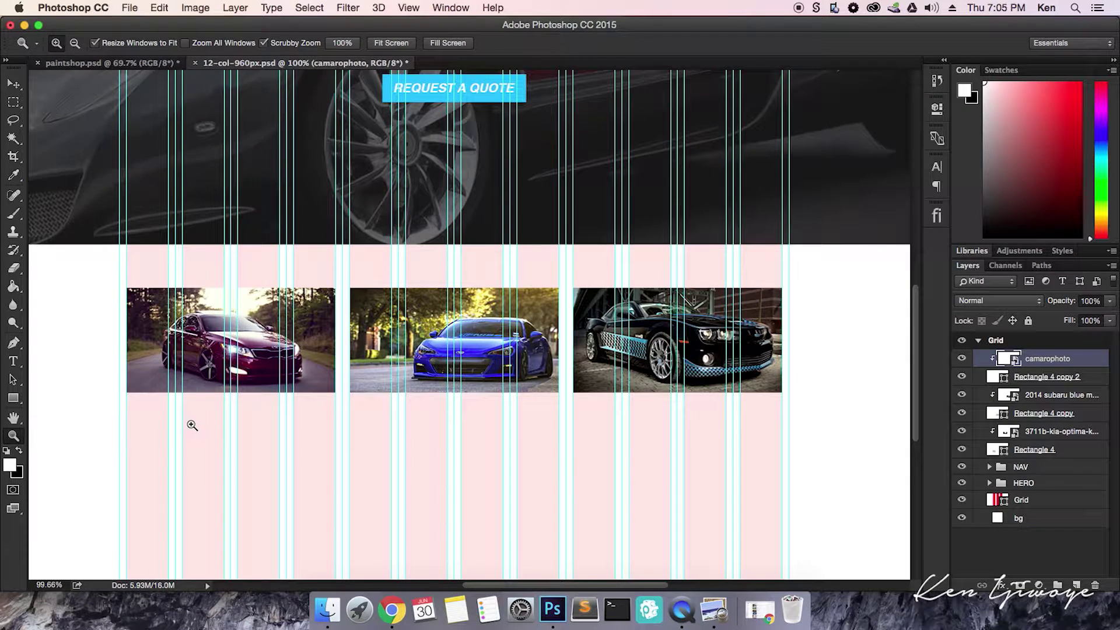
{"action": "key", "text": "t"}
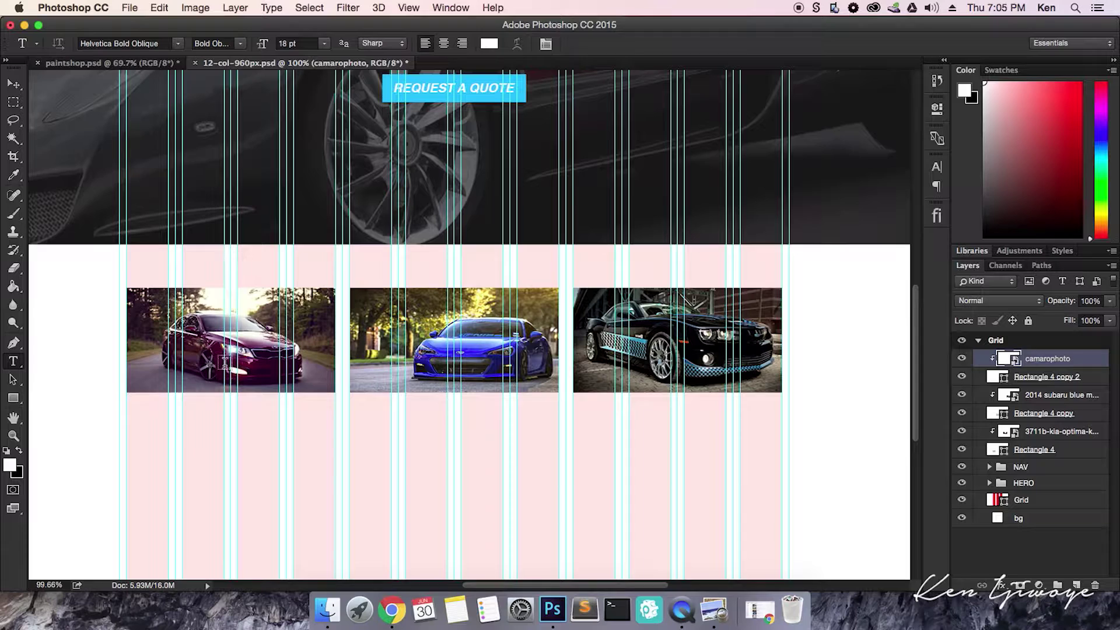
{"action": "scroll", "coordinate": [338, 327], "scroll_direction": "down", "scroll_amount": 1}
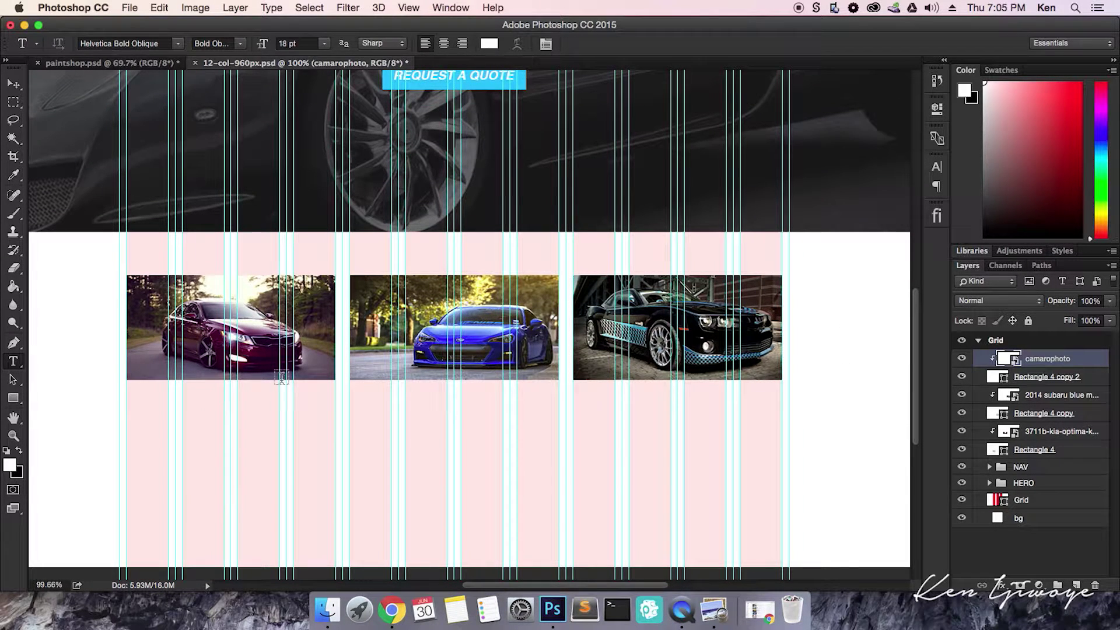
{"action": "left_click", "coordinate": [487, 45]}
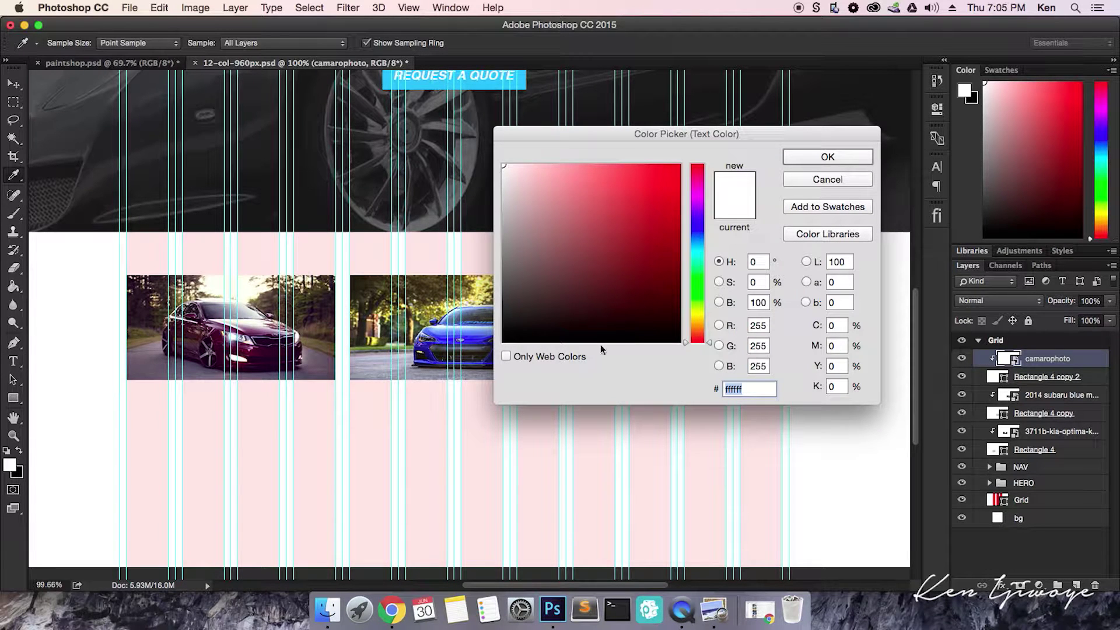
{"action": "type", "text": "65c2fd"}
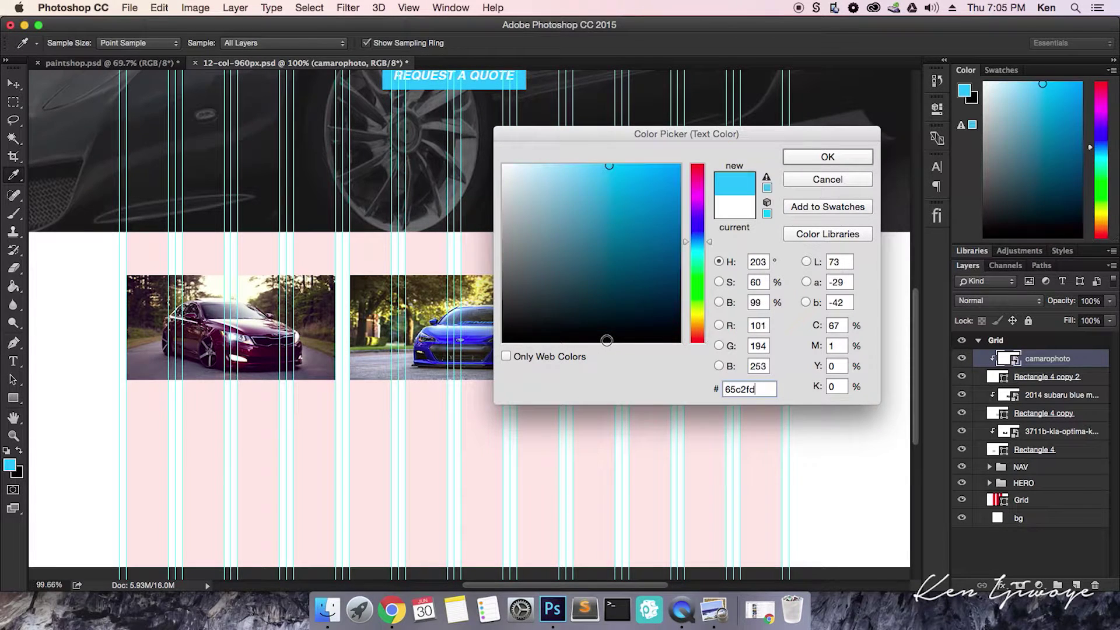
{"action": "left_click", "coordinate": [827, 157]}
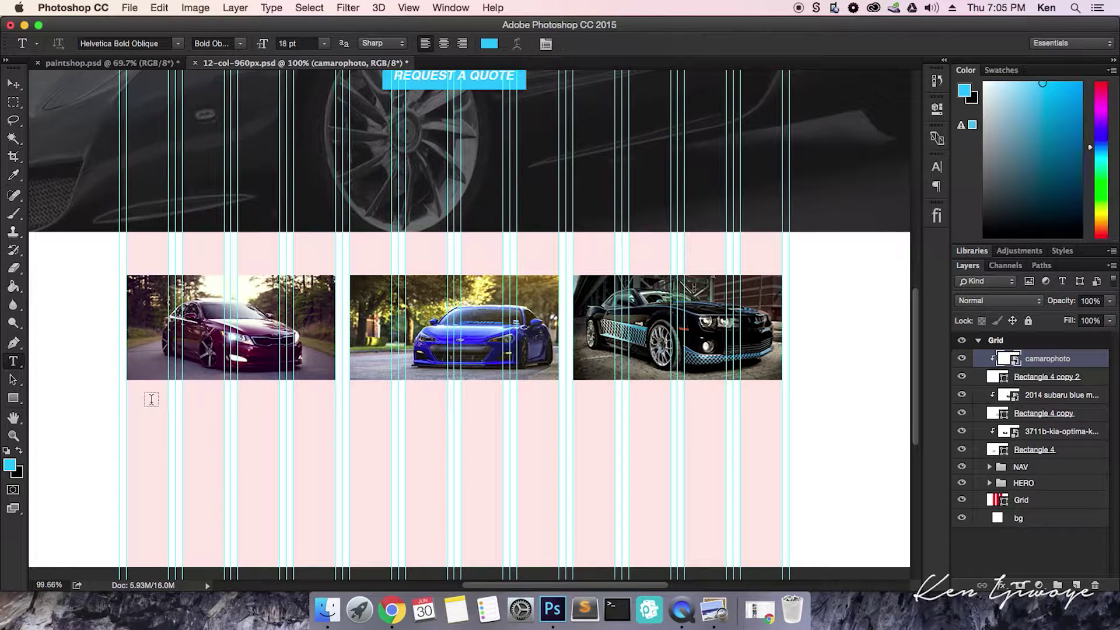
Check the heading wording in paintshop.psd, add the text "SUPER FAST SERVICE" in 12-col-960px.psd, and position it beneath the first car photo
{"action": "left_click", "coordinate": [150, 66]}
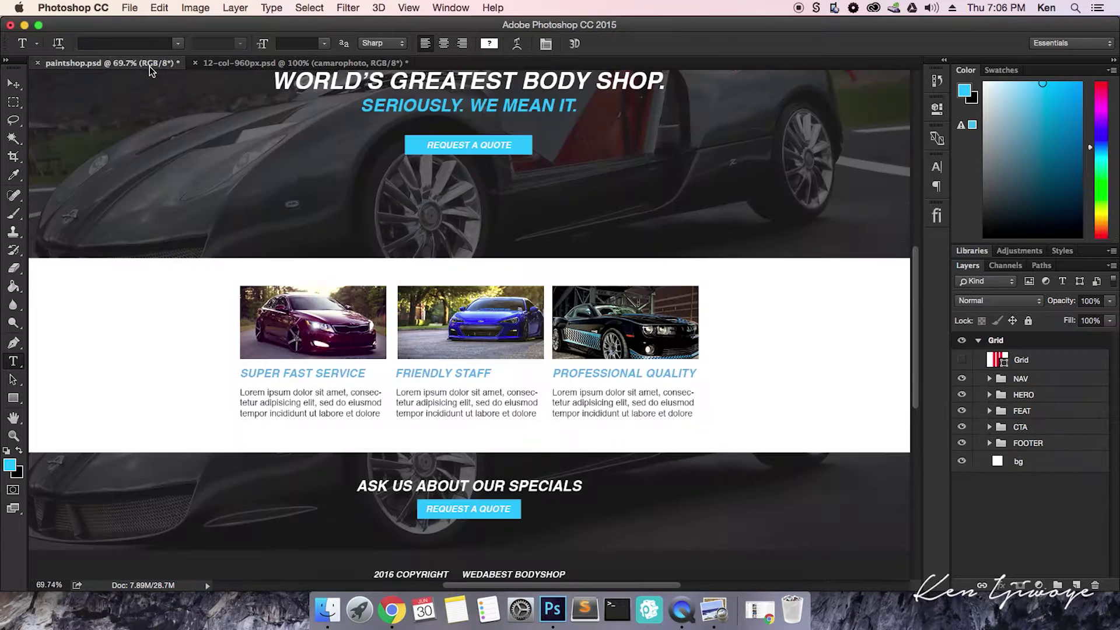
{"action": "left_click", "coordinate": [263, 65]}
{"action": "left_click", "coordinate": [149, 421]}
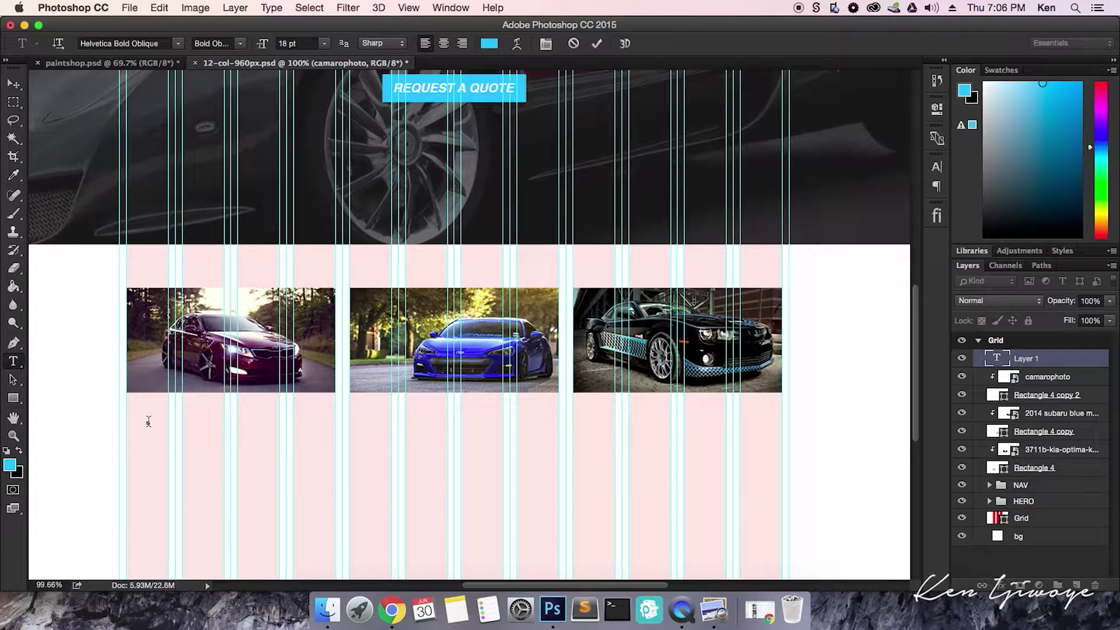
{"action": "type", "text": "SUPER FAST SERVICE"}
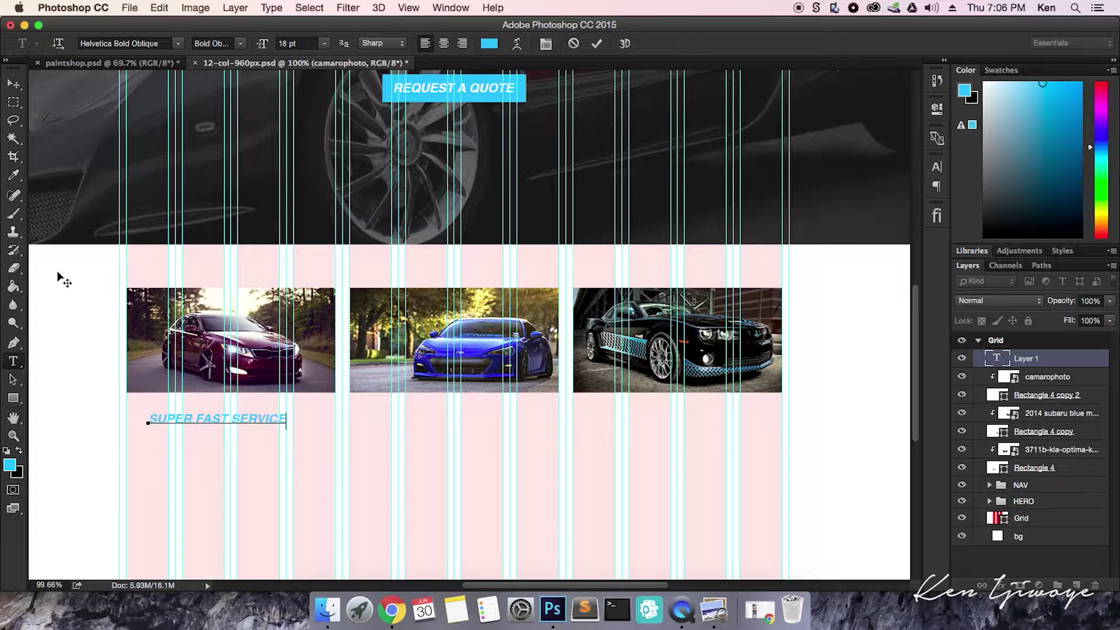
{"action": "left_click", "coordinate": [14, 84]}
{"action": "left_click_drag", "start_coordinate": [215, 425], "coordinate": [194, 413]}
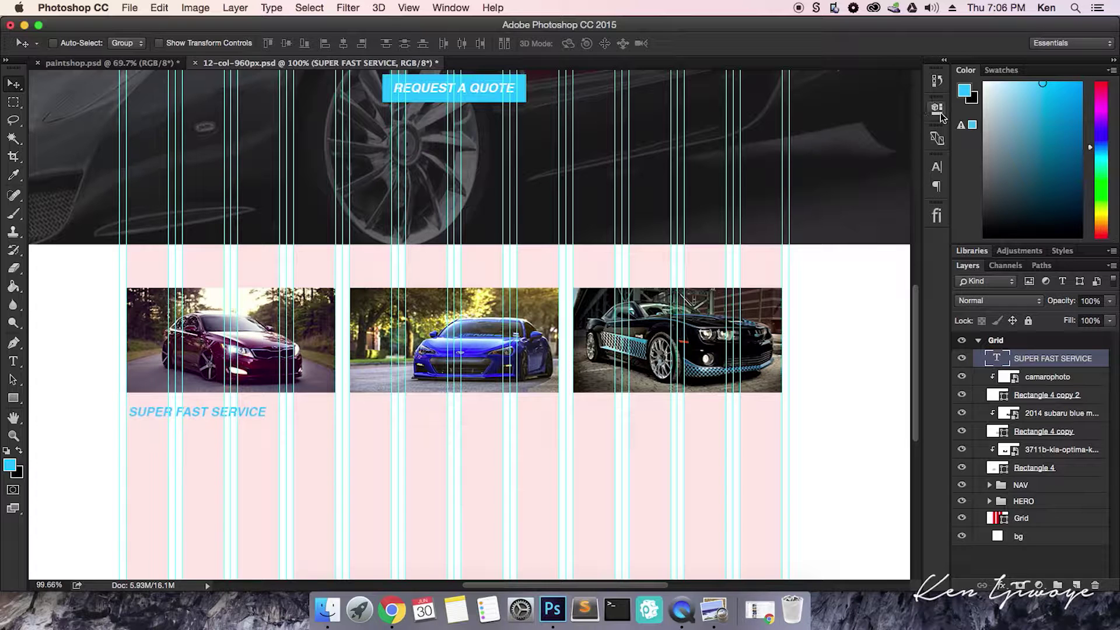
Set the SUPER FAST SERVICE heading to 24 pt and align it with the first photo's left edge, just below the photo
{"action": "left_click", "coordinate": [936, 169]}
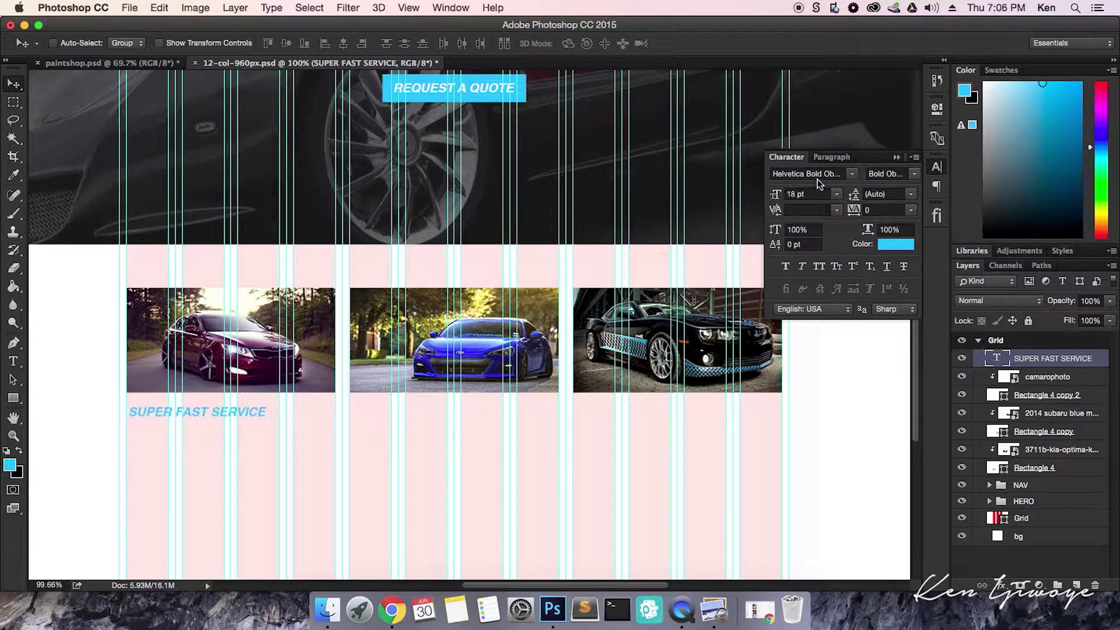
{"action": "left_click", "coordinate": [838, 195]}
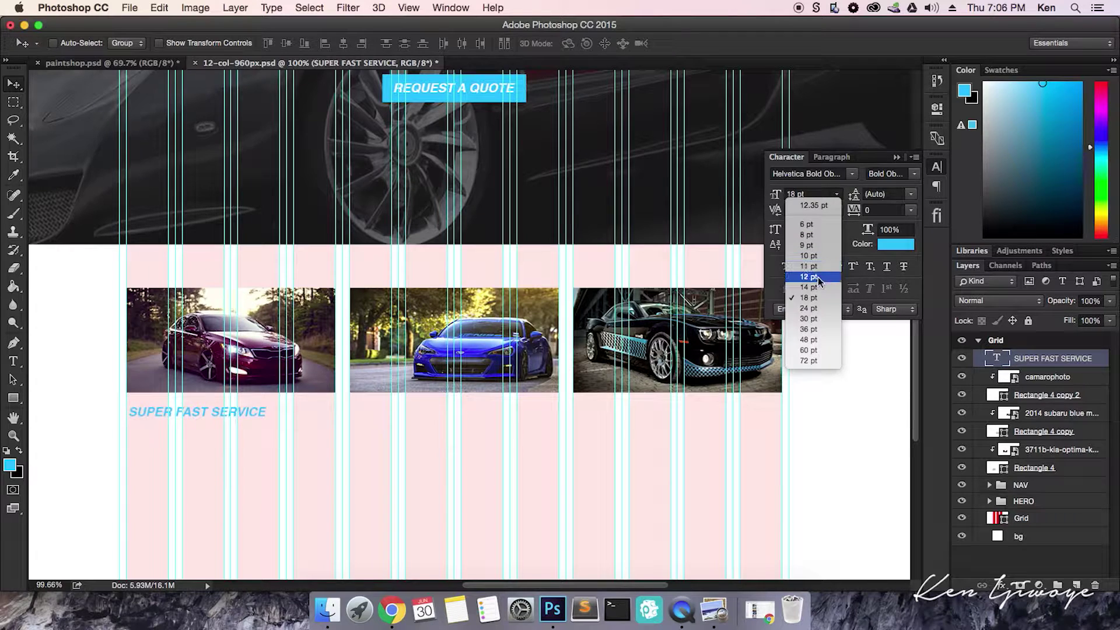
{"action": "left_click", "coordinate": [814, 308]}
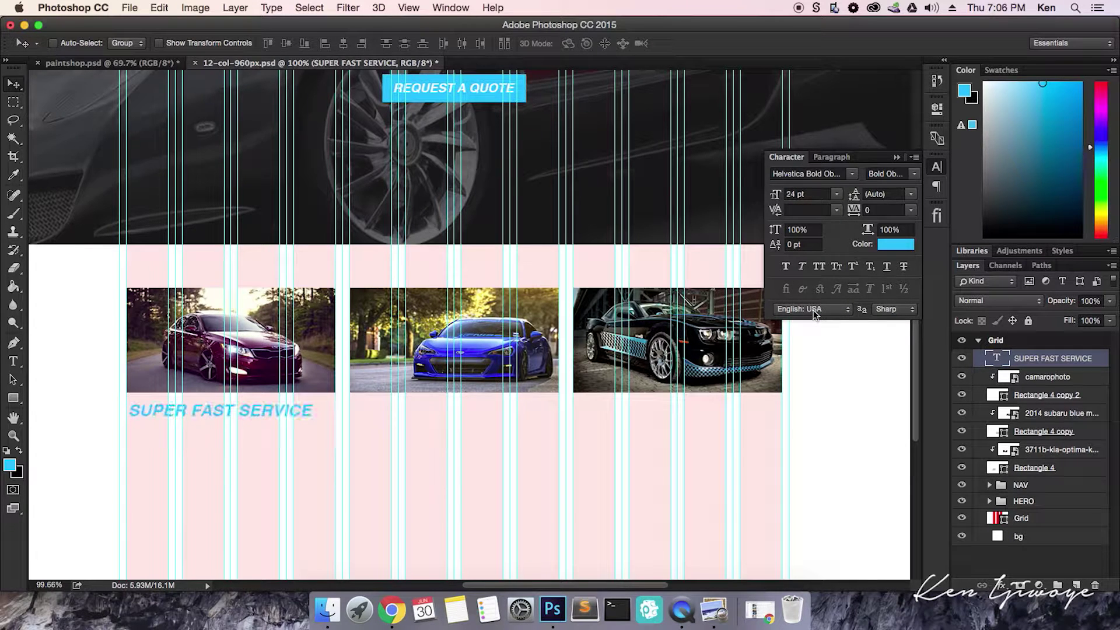
{"action": "left_click", "coordinate": [935, 169]}
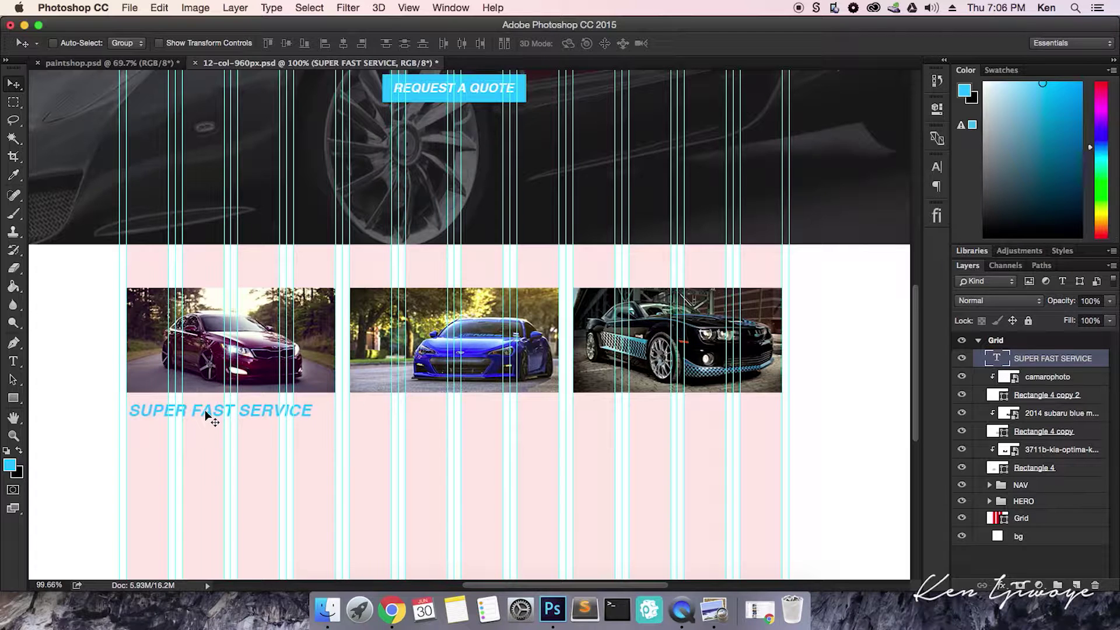
{"action": "left_click_drag", "start_coordinate": [207, 415], "coordinate": [203, 407]}
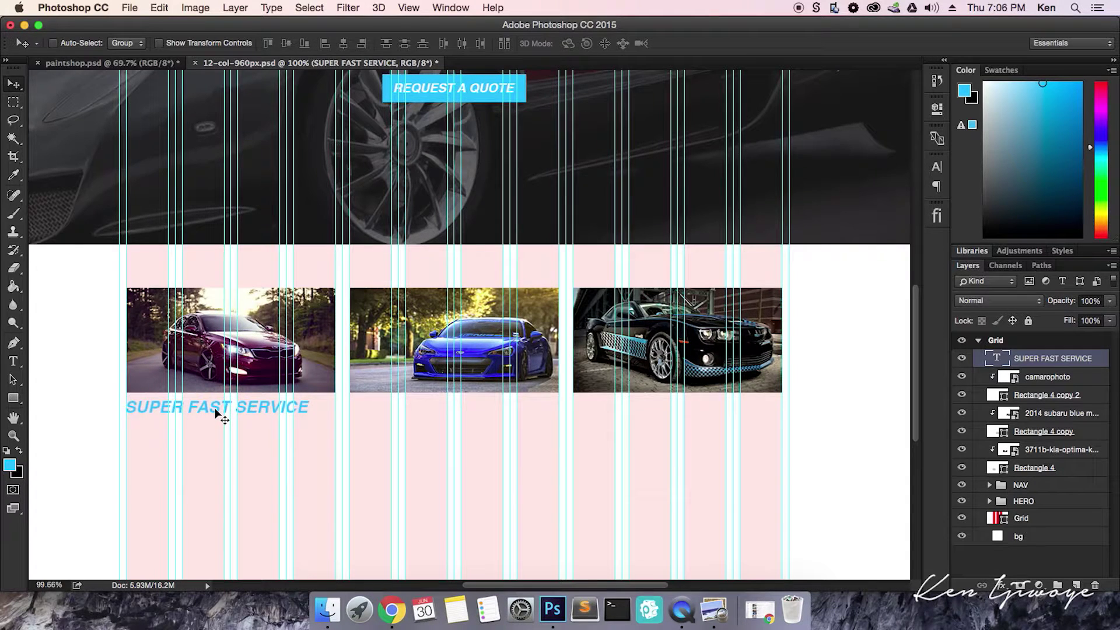
Duplicate the SUPER FAST SERVICE heading and place the copy beneath the middle photo, aligned with its left edge
{"action": "key", "text": "super+j"}
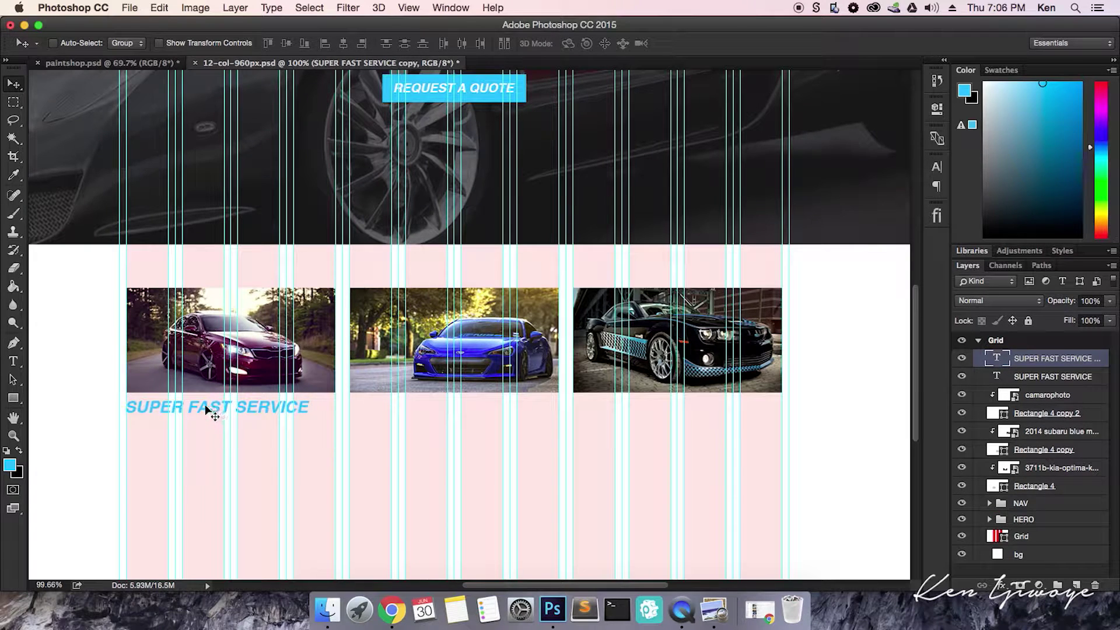
{"action": "left_click_drag", "start_coordinate": [206, 413], "coordinate": [430, 417]}
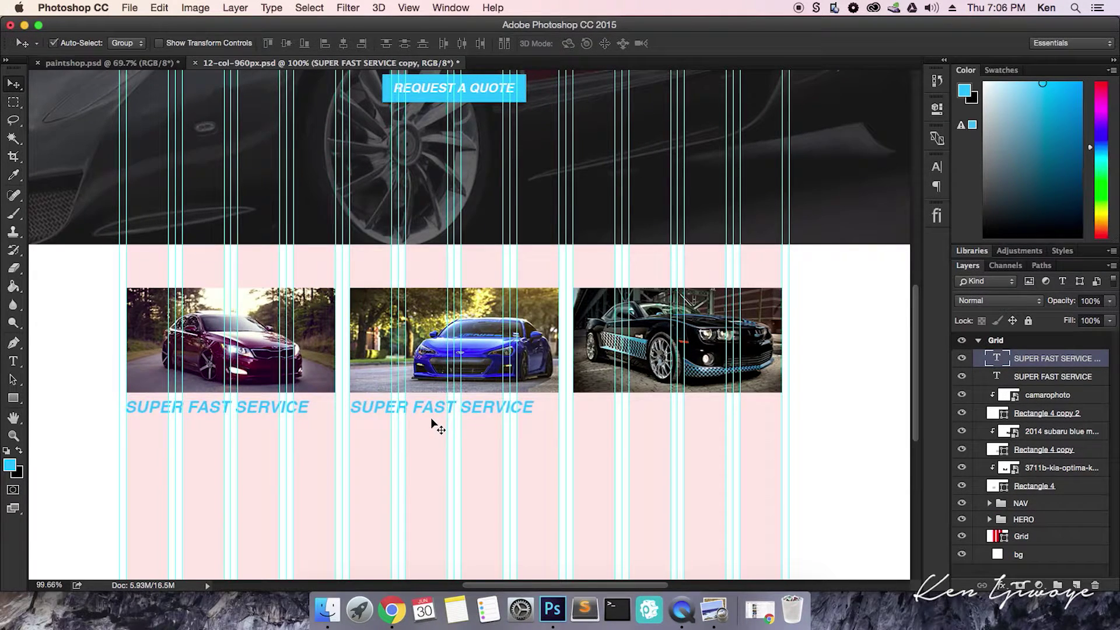
Duplicate the SUPER FAST SERVICE heading again and place the copy beneath the third photo, aligned with its left edge
{"action": "key", "text": "super+j"}
{"action": "left_click_drag", "start_coordinate": [438, 420], "coordinate": [662, 406]}
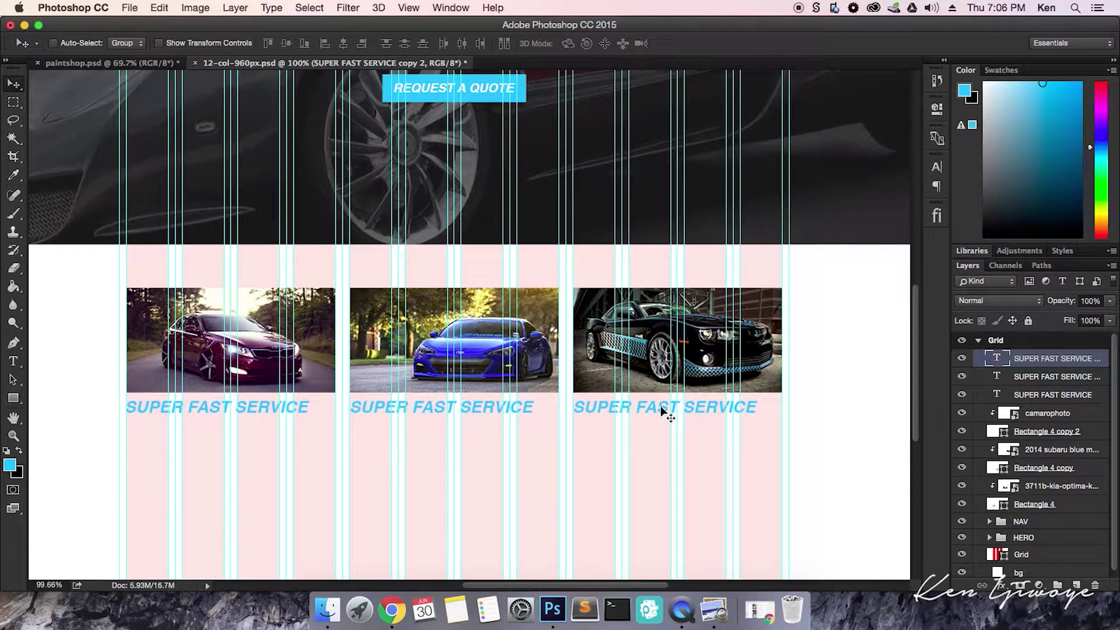
{"action": "scroll", "coordinate": [597, 434], "scroll_direction": "down", "scroll_amount": 2}
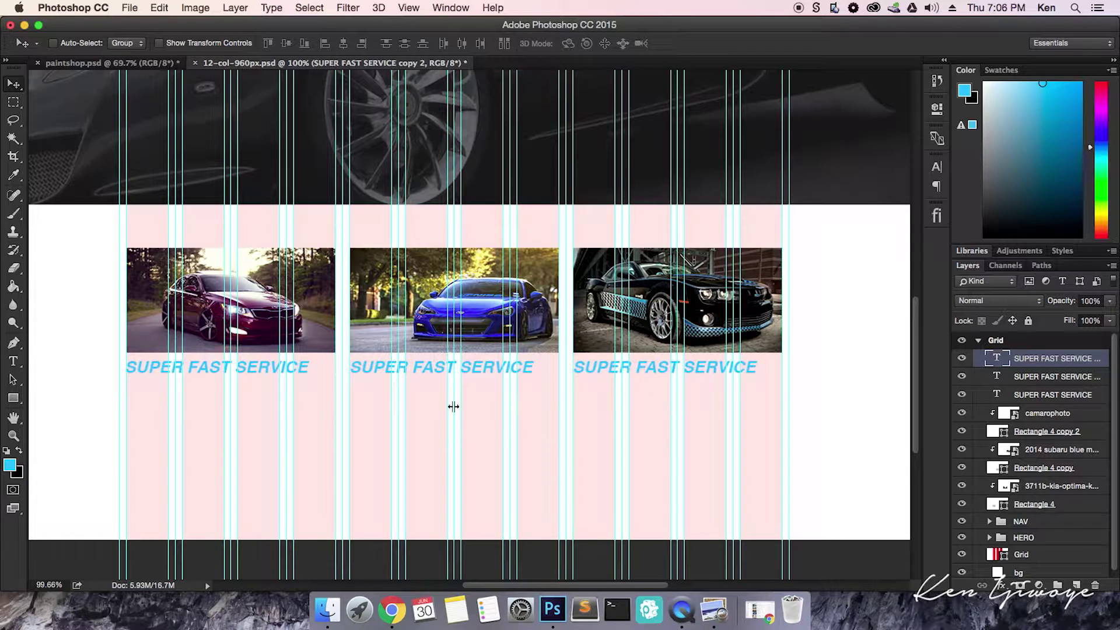
Create a paragraph text box below the first heading, spanning the photo's width, and fill it with Lorem Ipsum placeholder text
{"action": "key", "text": "t"}
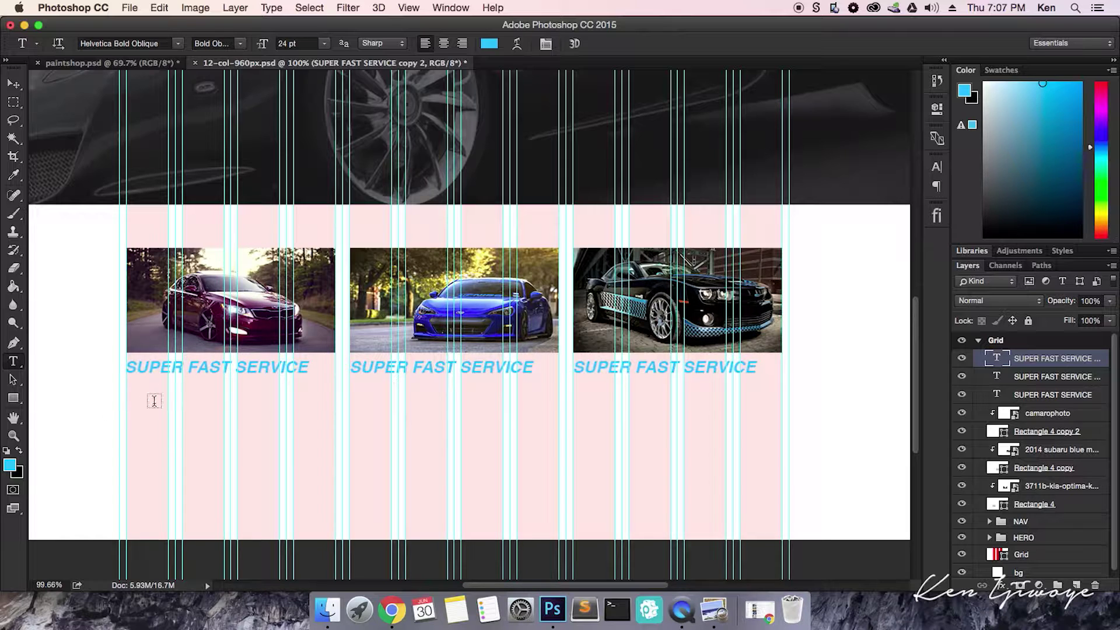
{"action": "left_click", "coordinate": [132, 389], "text": "super"}
{"action": "left_click_drag", "start_coordinate": [134, 394], "coordinate": [333, 481]}
{"action": "left_click", "coordinate": [132, 436], "text": "super"}
{"action": "left_click_drag", "start_coordinate": [131, 437], "coordinate": [129, 437]}
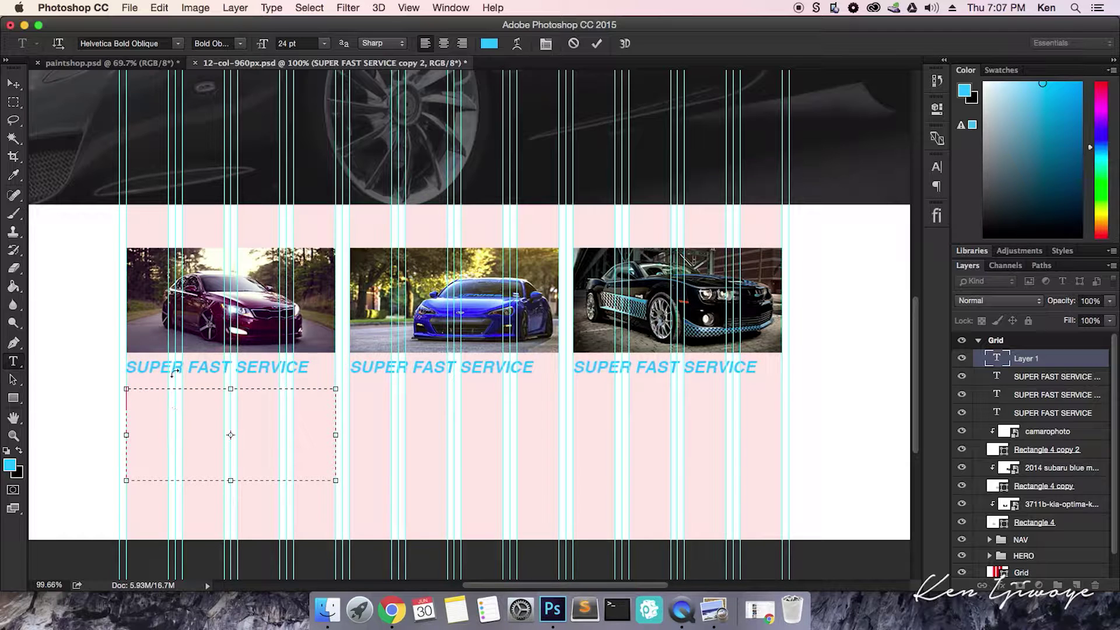
{"action": "left_click", "coordinate": [273, 9]}
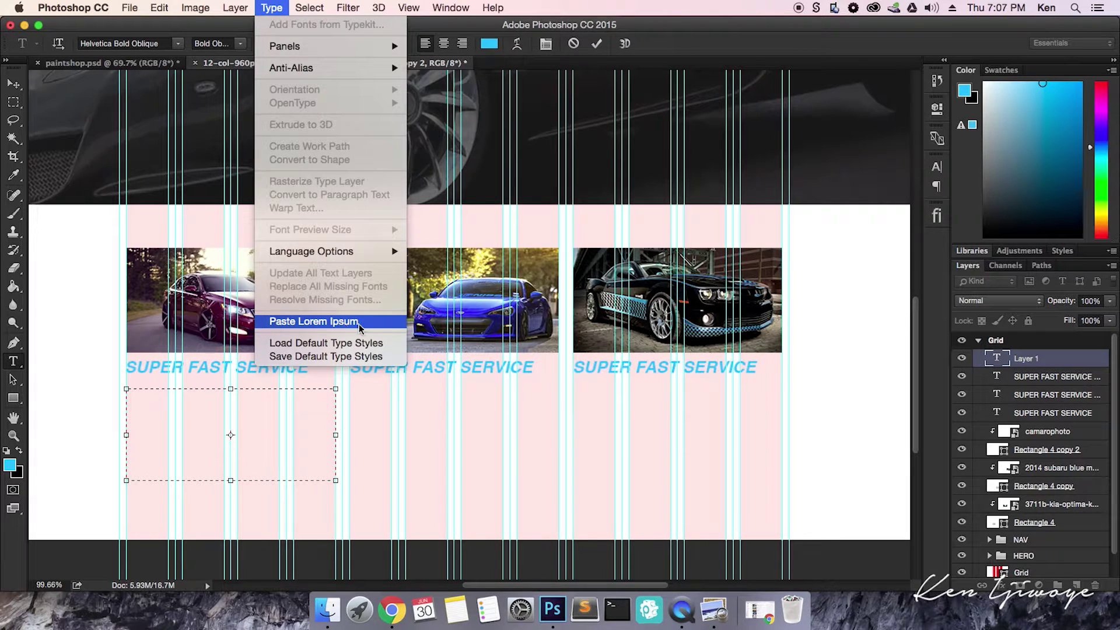
{"action": "left_click", "coordinate": [338, 327]}
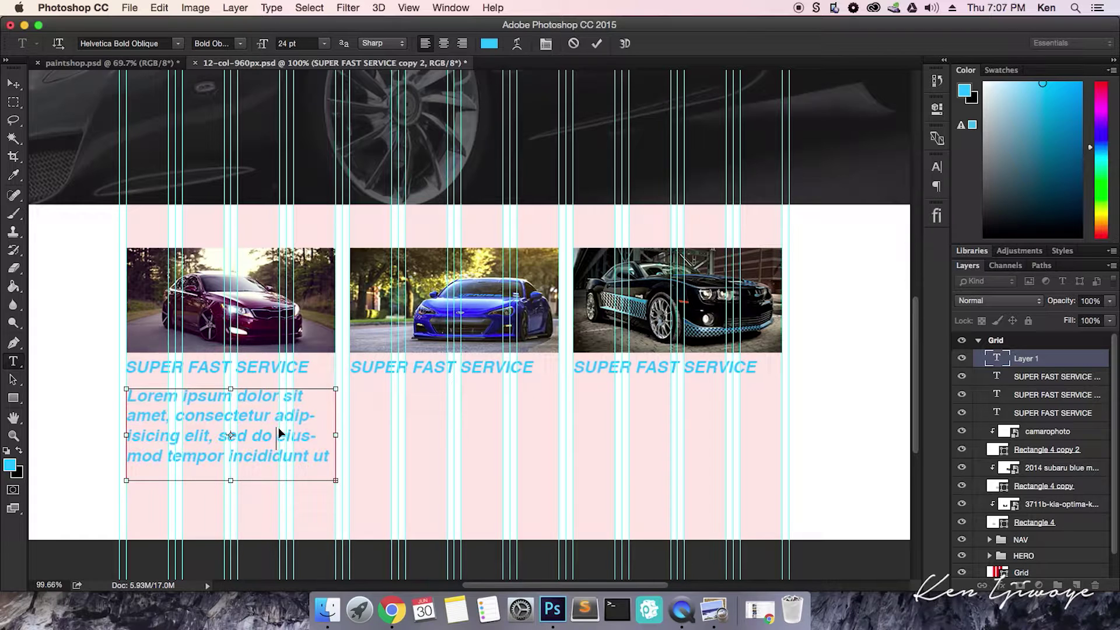
Set the Lorem Ipsum paragraph to 18 pt and shorten its text box to fit three lines
{"action": "key", "text": "super+a"}
{"action": "left_click", "coordinate": [324, 44]}
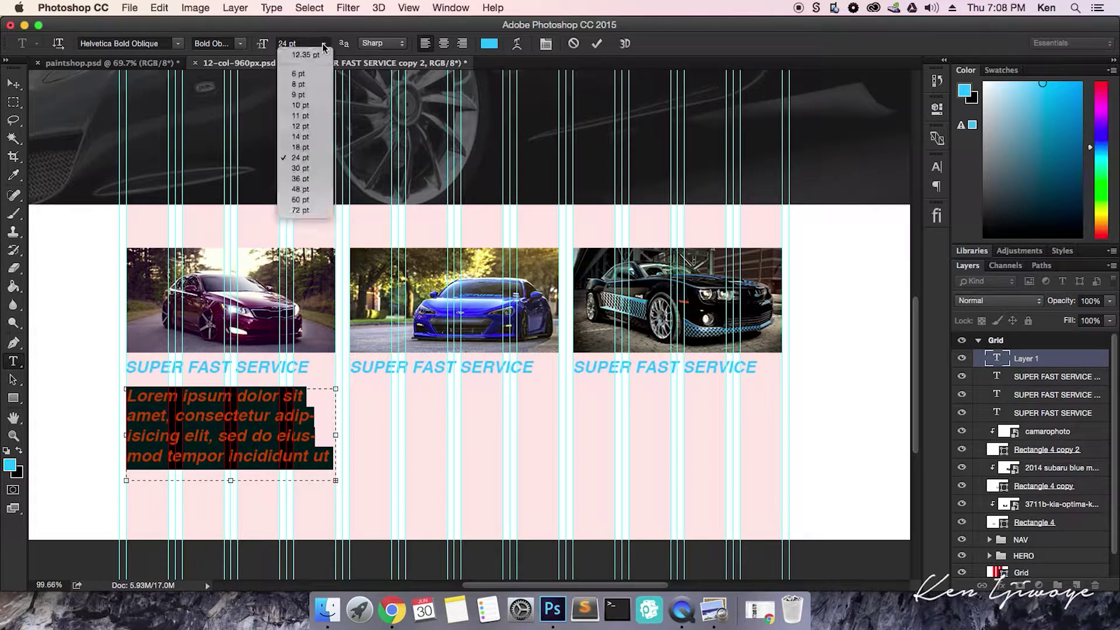
{"action": "left_click", "coordinate": [303, 147]}
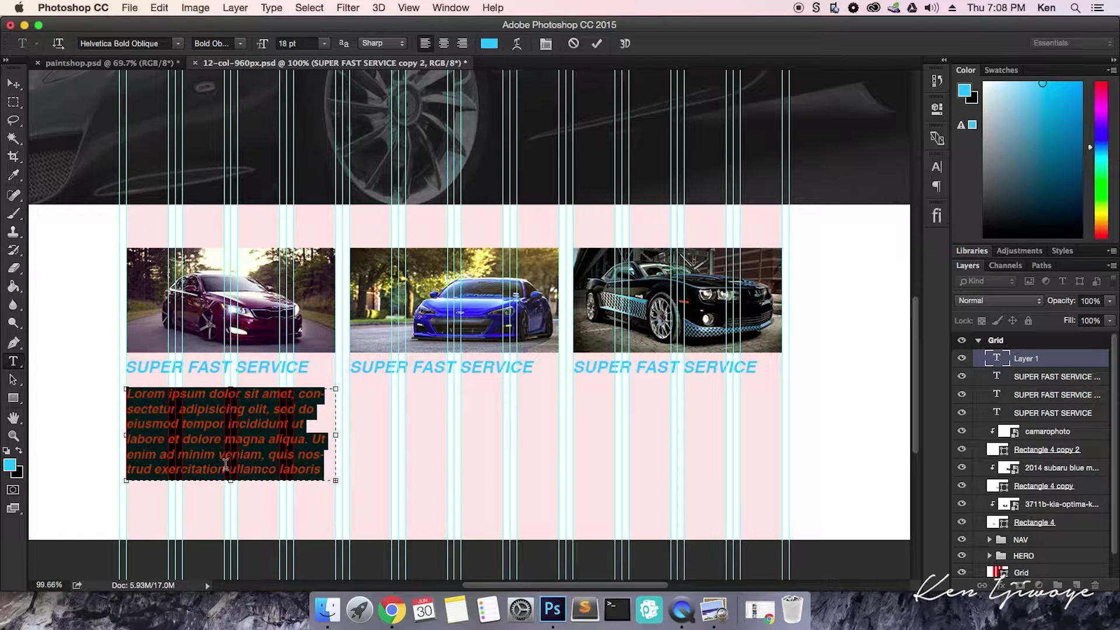
{"action": "left_click_drag", "start_coordinate": [231, 482], "coordinate": [237, 437]}
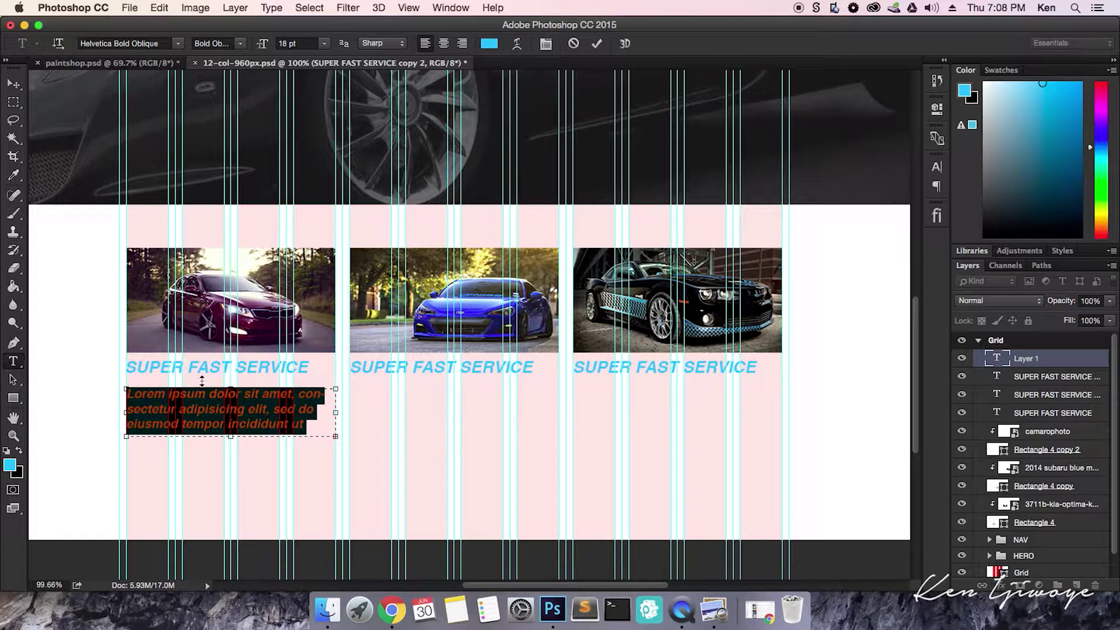
Change the Lorem Ipsum paragraph's text color to 2D2D2D
{"action": "left_click", "coordinate": [493, 44]}
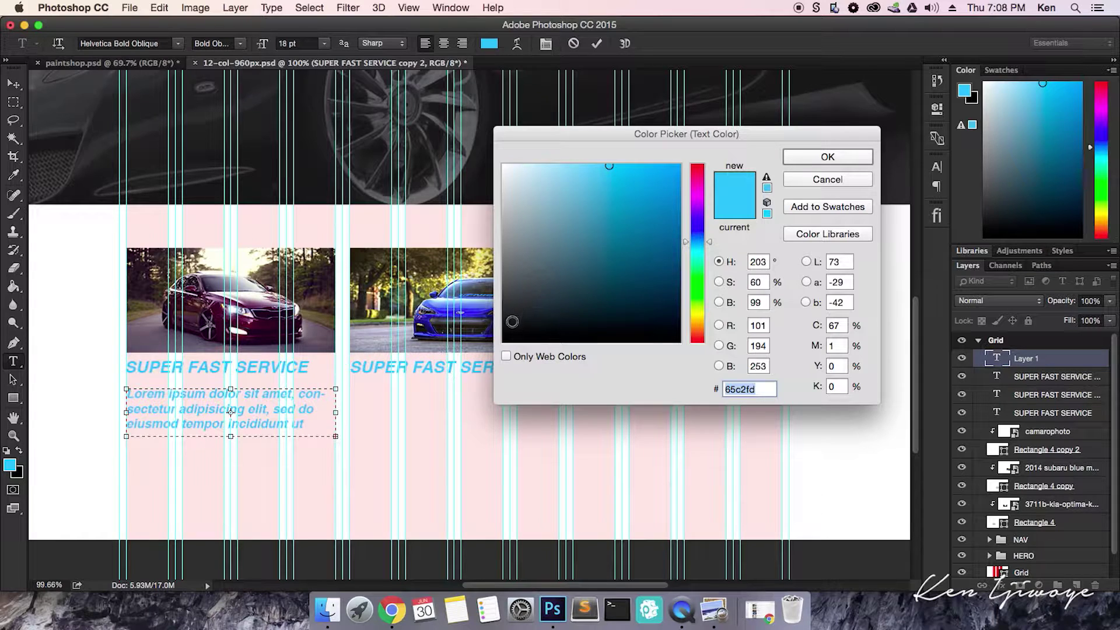
{"action": "left_click", "coordinate": [503, 324]}
{"action": "left_click_drag", "start_coordinate": [502, 324], "coordinate": [502, 324]}
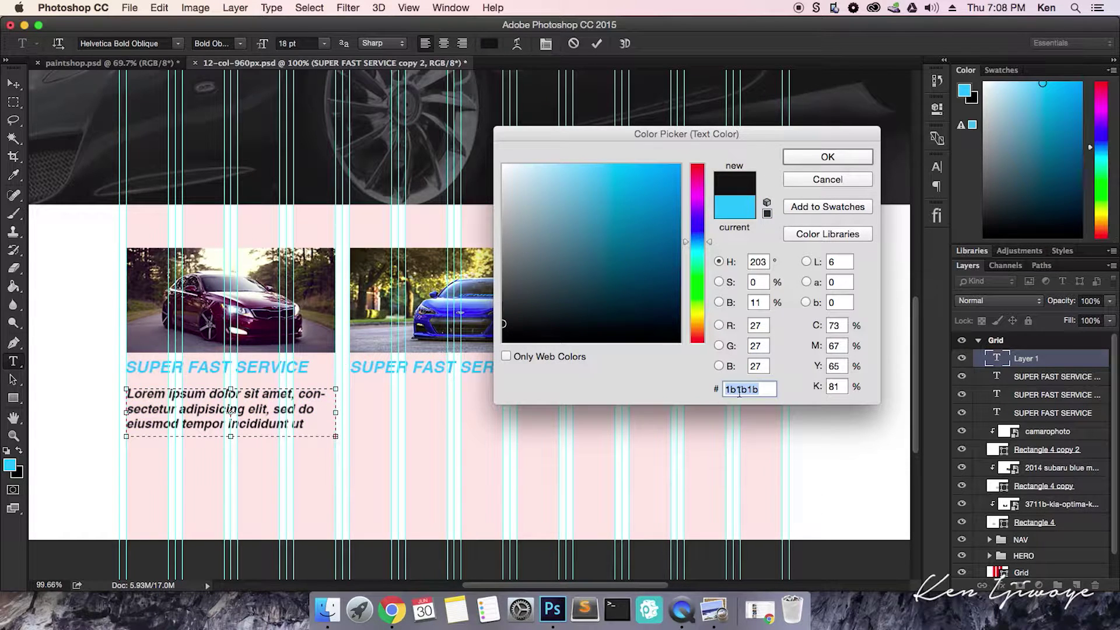
{"action": "type", "text": "2D2D2D"}
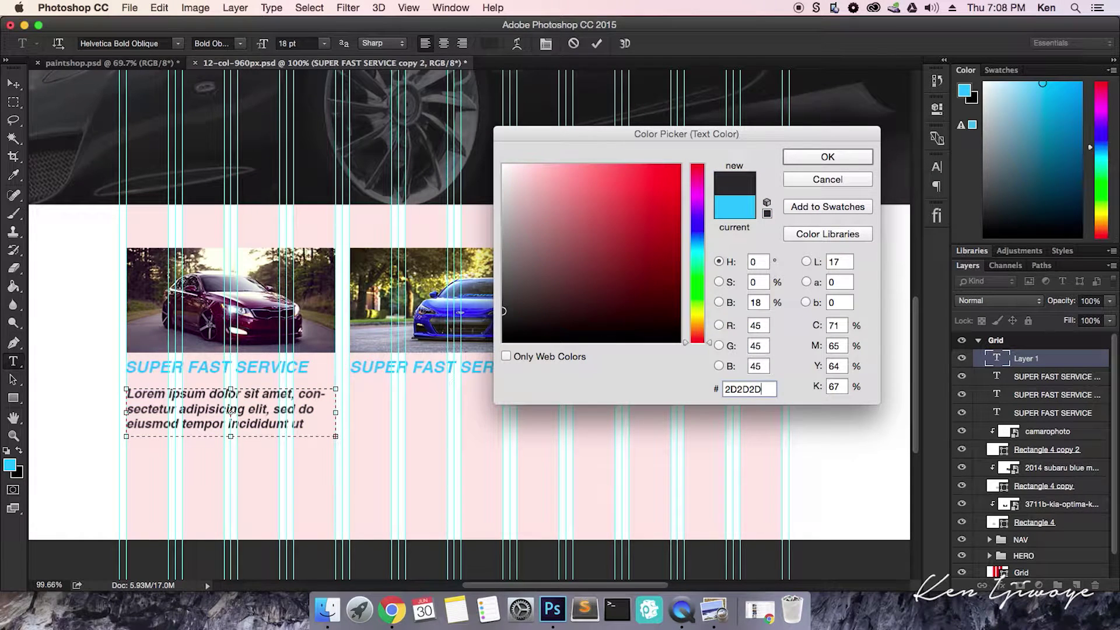
{"action": "key", "text": "Return"}
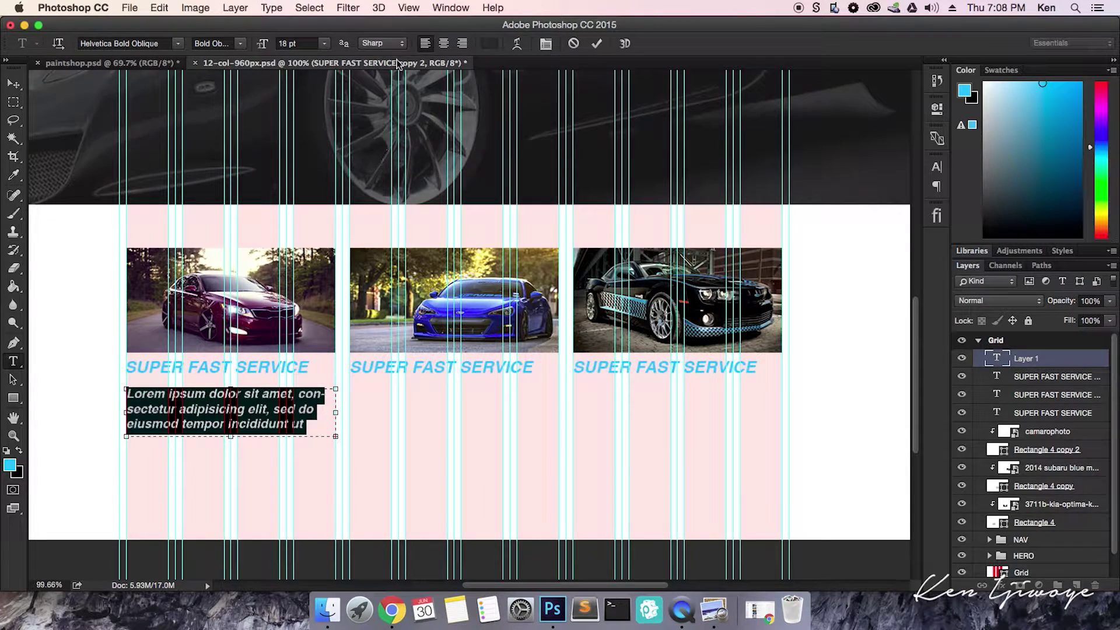
Change the Lorem Ipsum paragraph's font style to Helvetica Regular and commit the text edit
{"action": "left_click", "coordinate": [936, 167]}
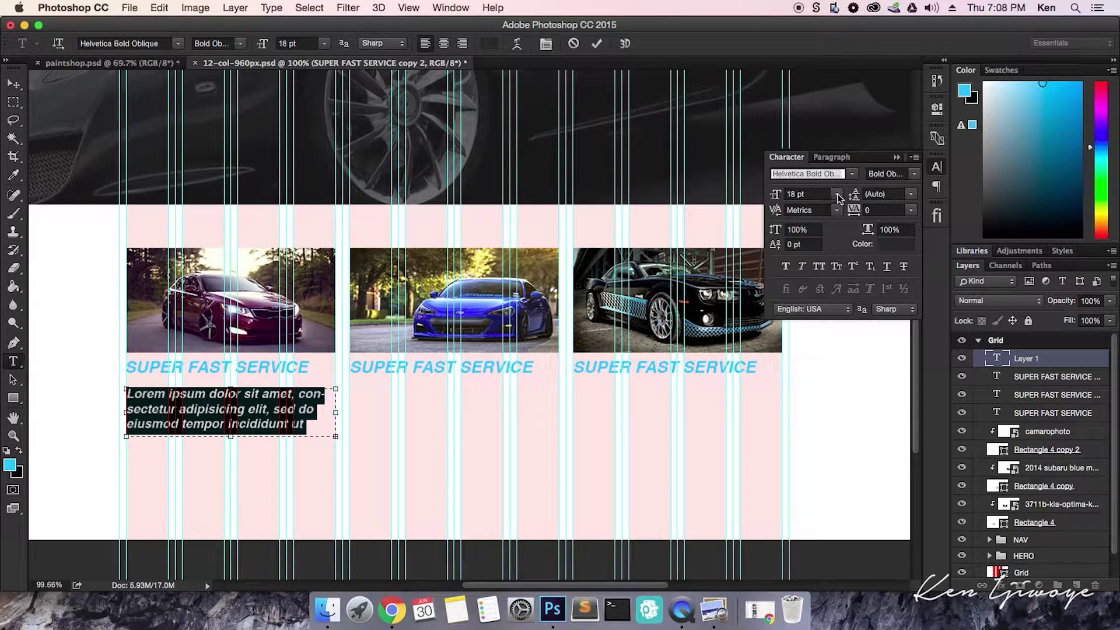
{"action": "left_click", "coordinate": [910, 176]}
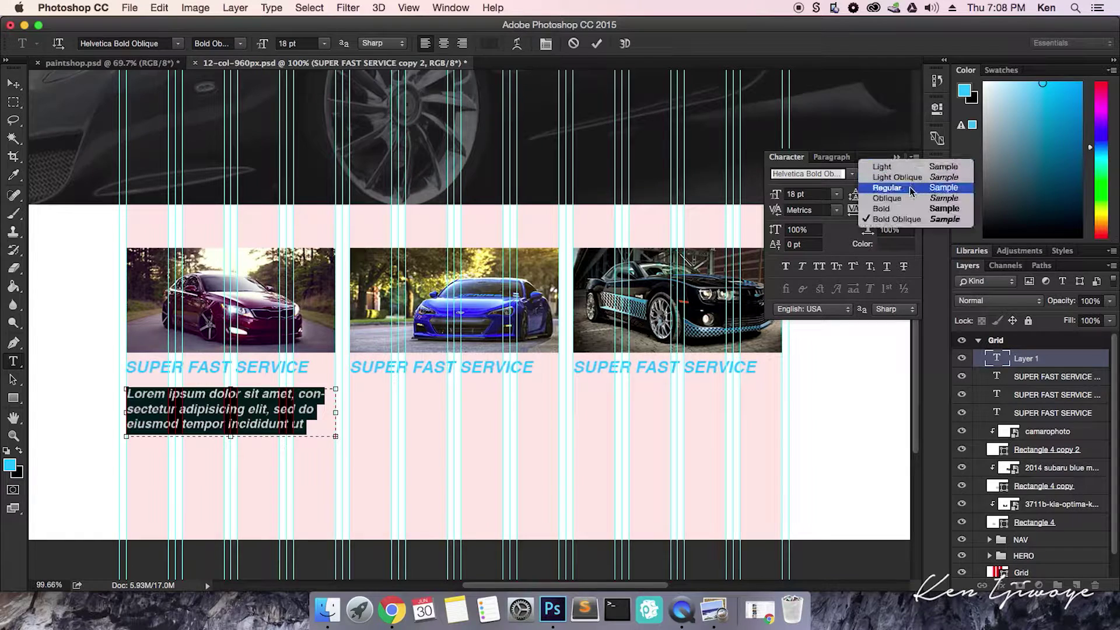
{"action": "left_click", "coordinate": [906, 189]}
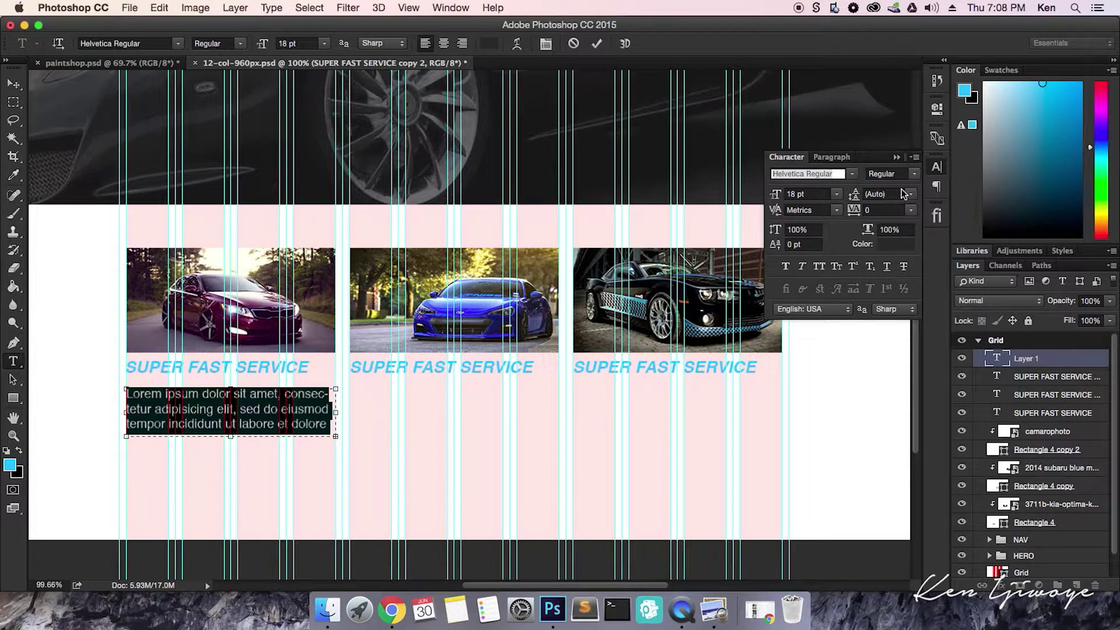
{"action": "left_click", "coordinate": [13, 84]}
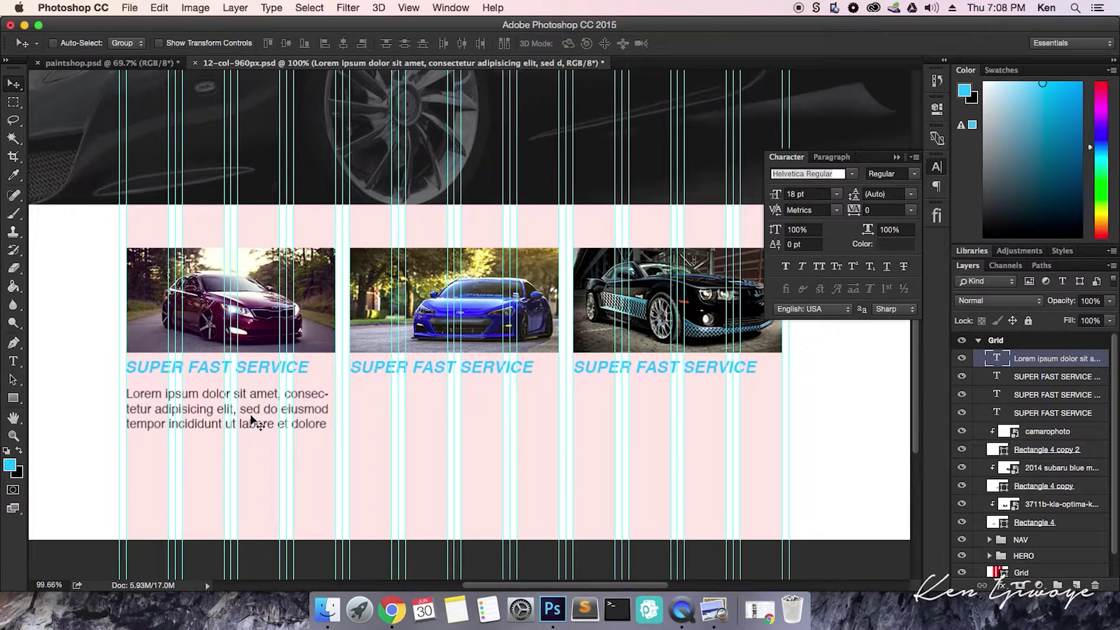
Duplicate the Lorem Ipsum paragraph twice and place the copies beneath the middle and third headings, aligned with the first paragraph
{"action": "key", "text": "super+j"}
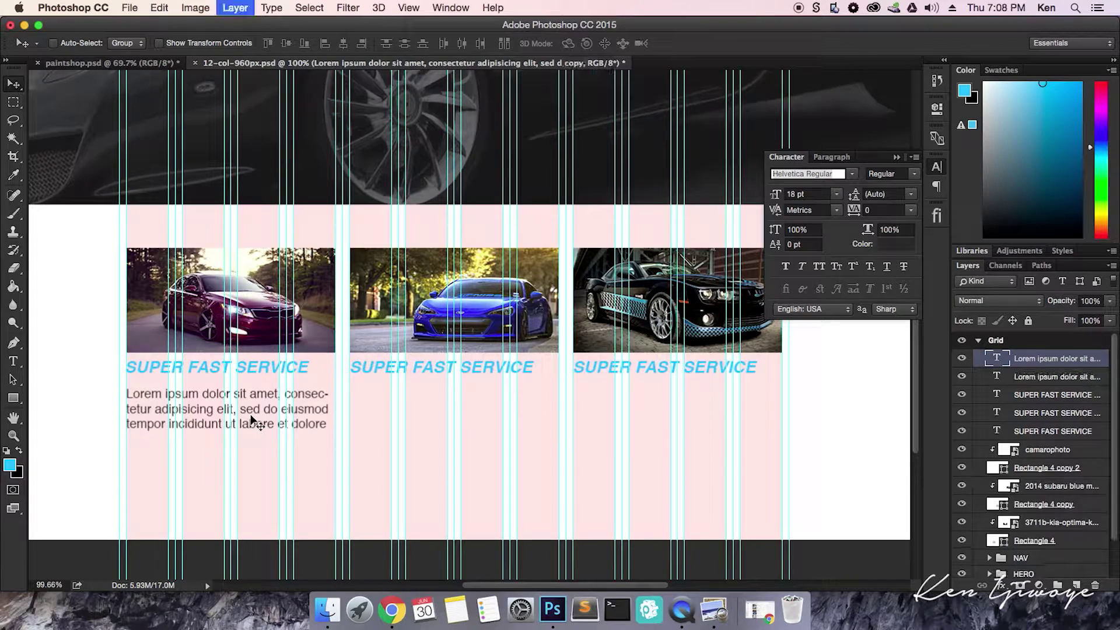
{"action": "left_click_drag", "start_coordinate": [257, 418], "coordinate": [700, 403]}
{"action": "key", "text": "super+j"}
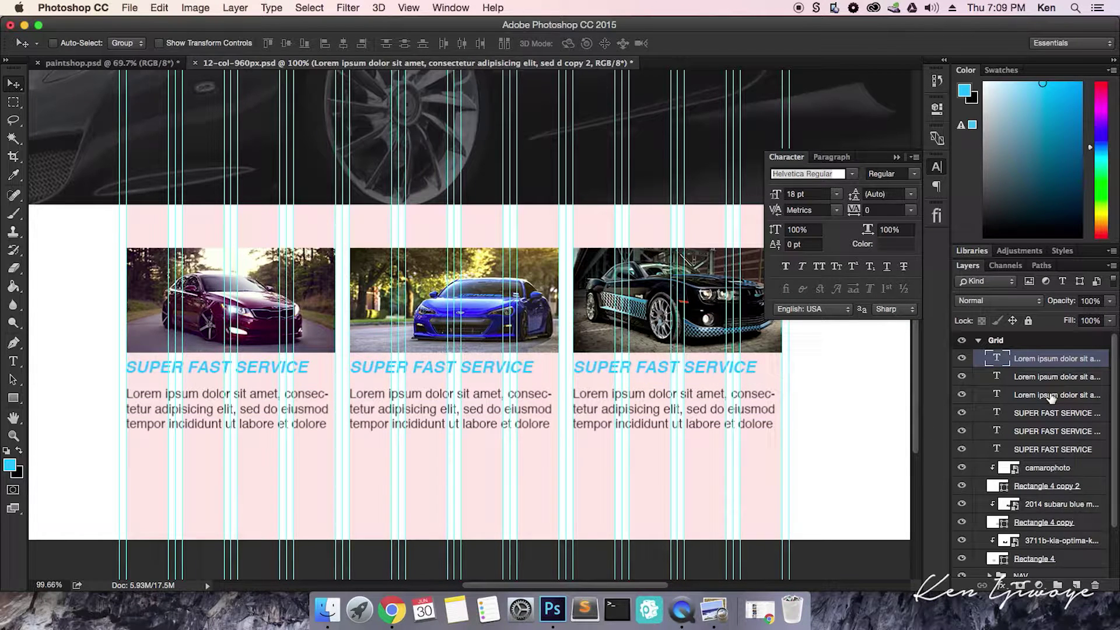
Group all feature photo, rectangle, heading and paragraph layers, and name the group FEATURES
{"action": "scroll", "coordinate": [1052, 393], "scroll_direction": "down", "scroll_amount": 1}
{"action": "scroll", "coordinate": [1038, 385], "scroll_direction": "up", "scroll_amount": 1}
{"action": "scroll", "coordinate": [1052, 441], "scroll_direction": "down", "scroll_amount": 1}
{"action": "scroll", "coordinate": [1061, 496], "scroll_direction": "down", "scroll_amount": 4}
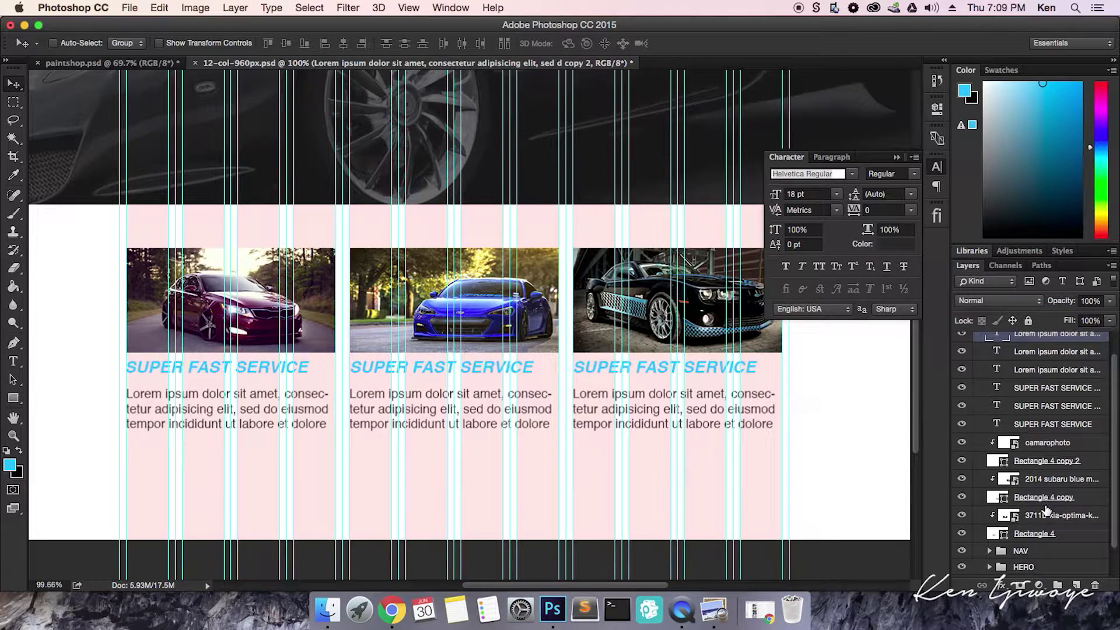
{"action": "left_click", "coordinate": [1072, 524], "text": "shift"}
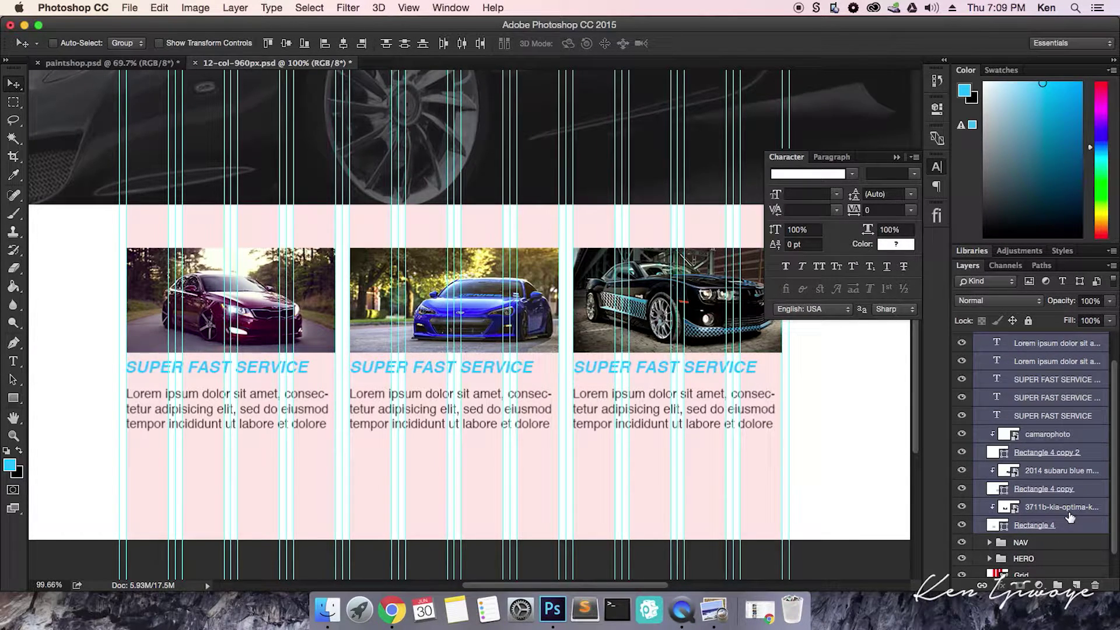
{"action": "left_click", "coordinate": [1058, 586]}
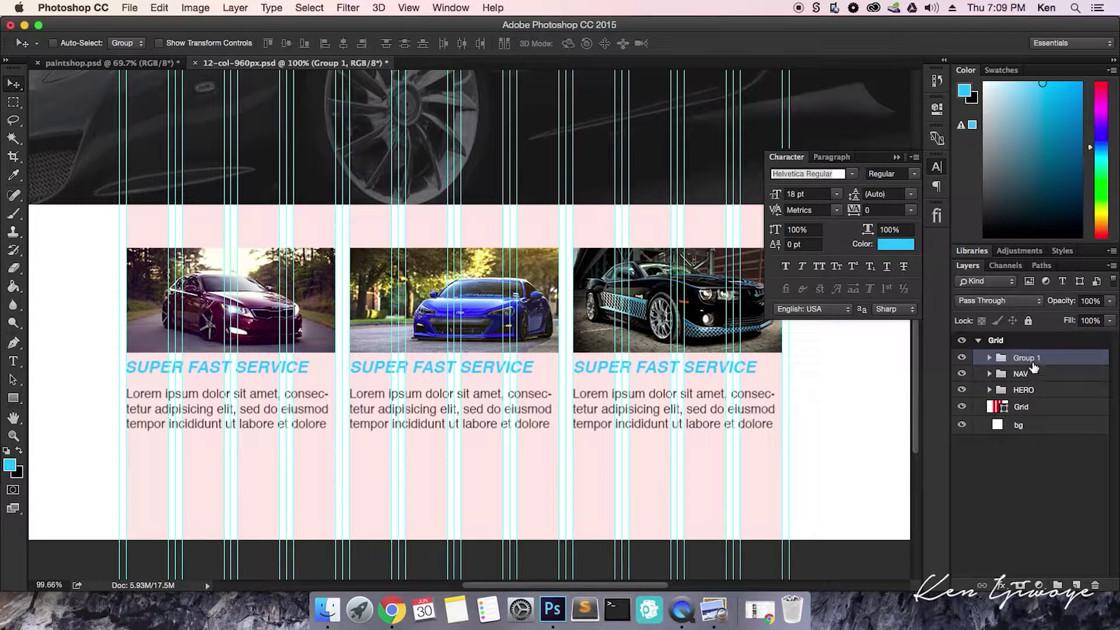
{"action": "double_click", "coordinate": [1027, 358]}
{"action": "type", "text": "FEATURES"}
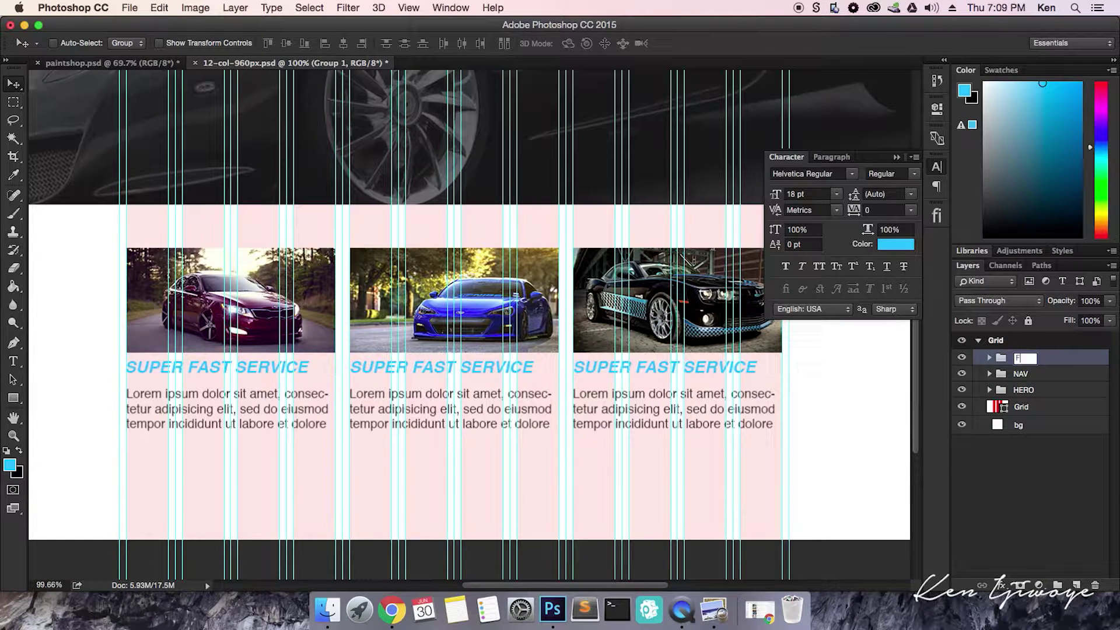
{"action": "key", "text": "Return"}
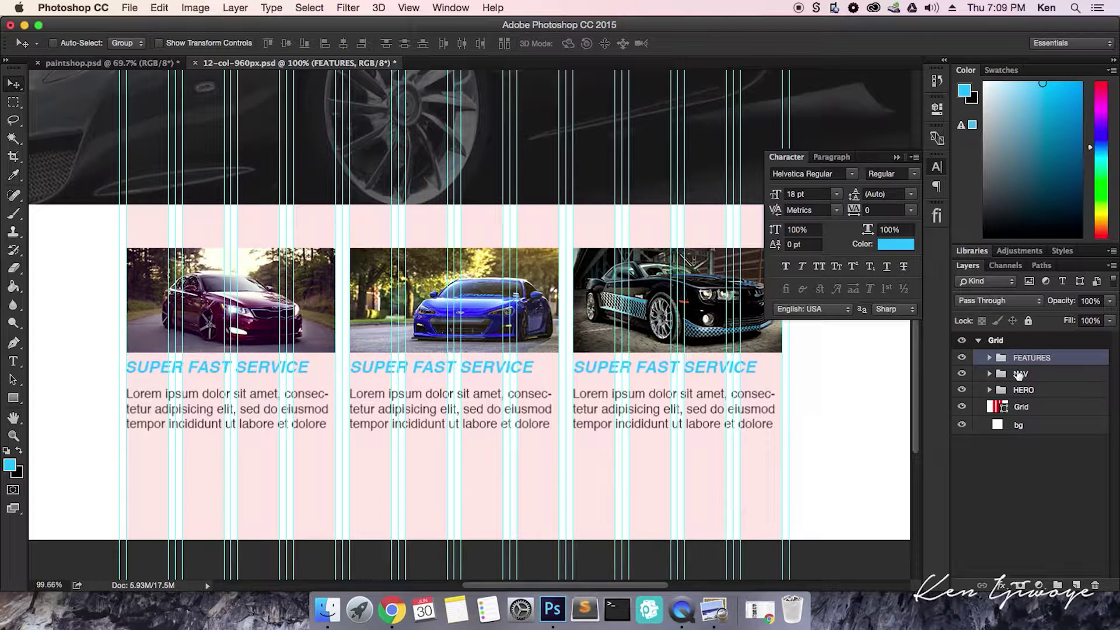
Examine the call-to-action and footer sections below the features in paintshop.psd, and compare the remaining space beneath the features in 12-col-960px.psd
{"action": "scroll", "coordinate": [758, 402], "scroll_direction": "down", "scroll_amount": 3}
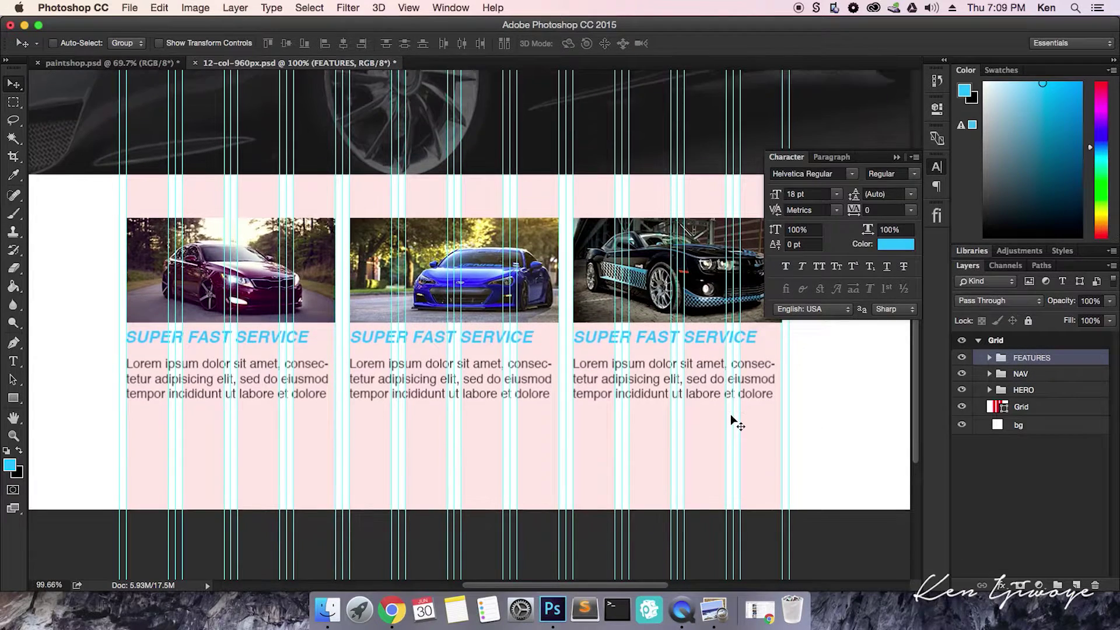
{"action": "scroll", "coordinate": [730, 414], "scroll_direction": "down", "scroll_amount": 5}
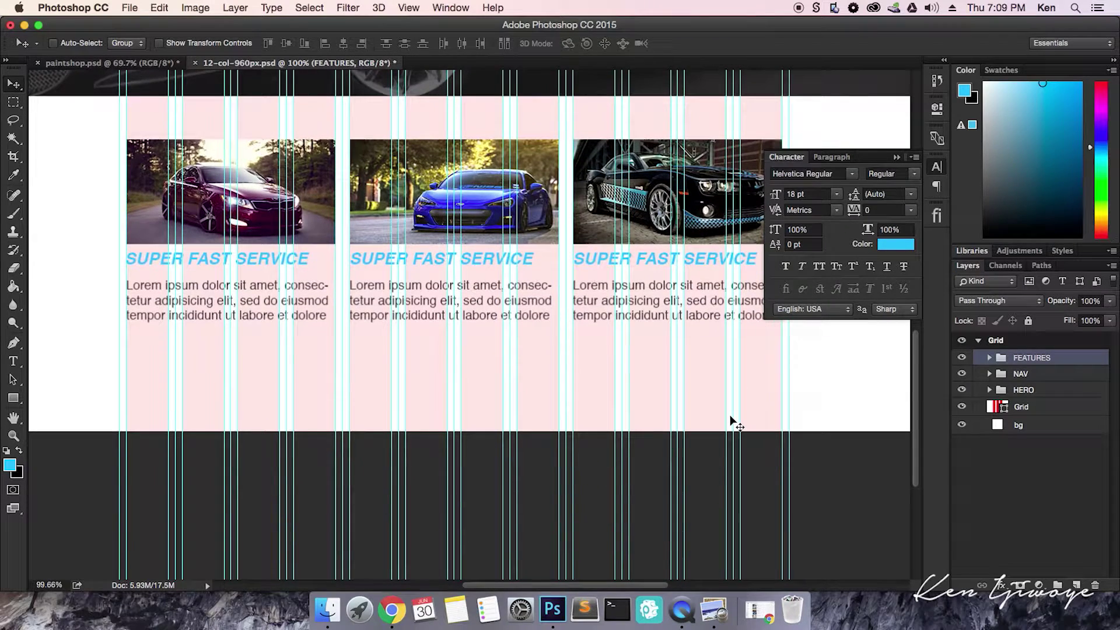
{"action": "left_click", "coordinate": [119, 62]}
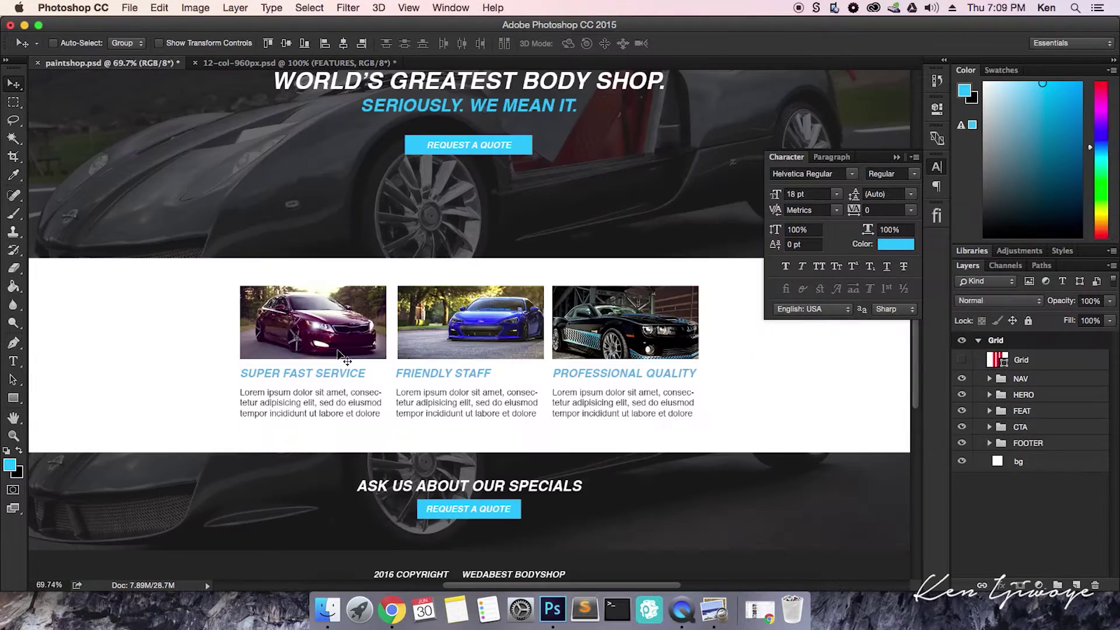
{"action": "scroll", "coordinate": [474, 493], "scroll_direction": "down", "scroll_amount": 2}
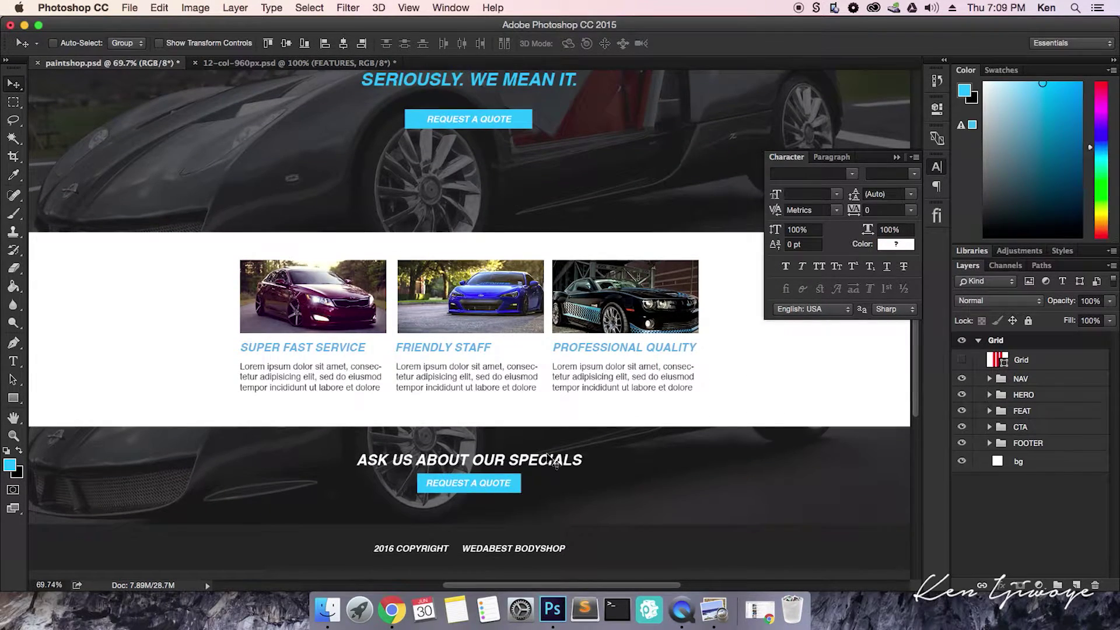
{"action": "left_click", "coordinate": [276, 62]}
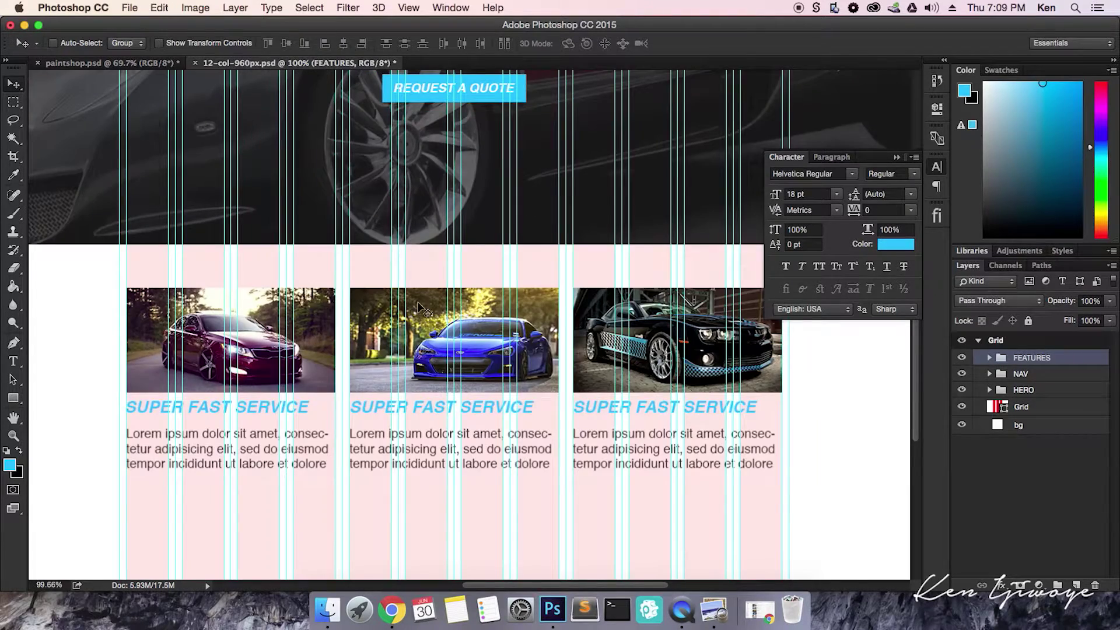
{"action": "scroll", "coordinate": [417, 350], "scroll_direction": "up", "scroll_amount": 3}
{"action": "scroll", "coordinate": [418, 350], "scroll_direction": "down", "scroll_amount": 5}
{"action": "key", "text": "z"}
{"action": "left_click", "coordinate": [495, 430], "text": "alt"}
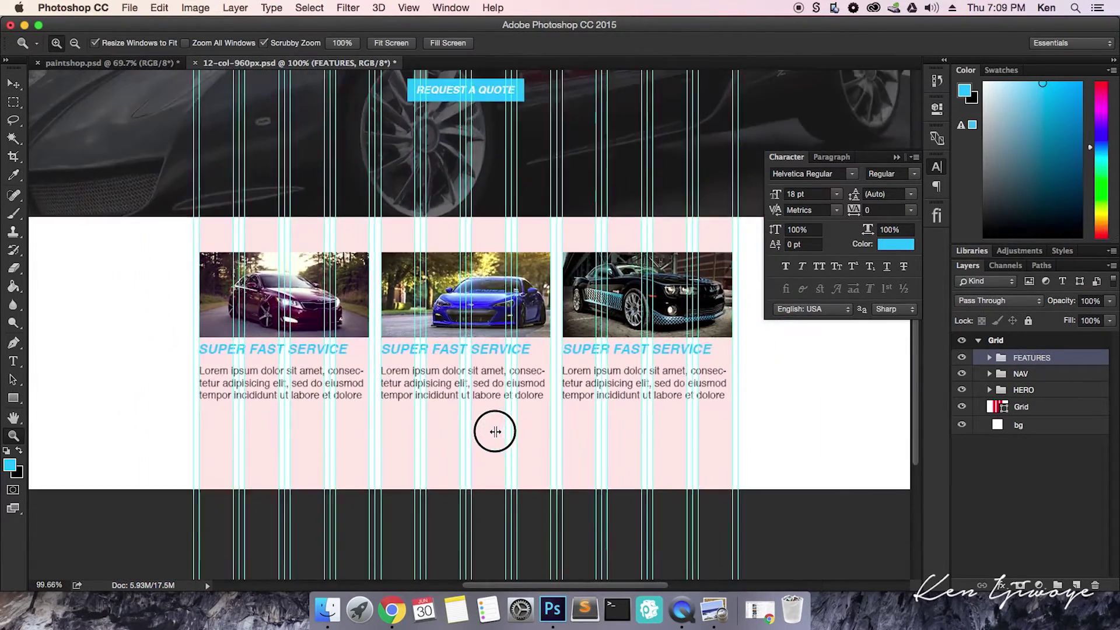
{"action": "scroll", "coordinate": [508, 430], "scroll_direction": "down", "scroll_amount": 2}
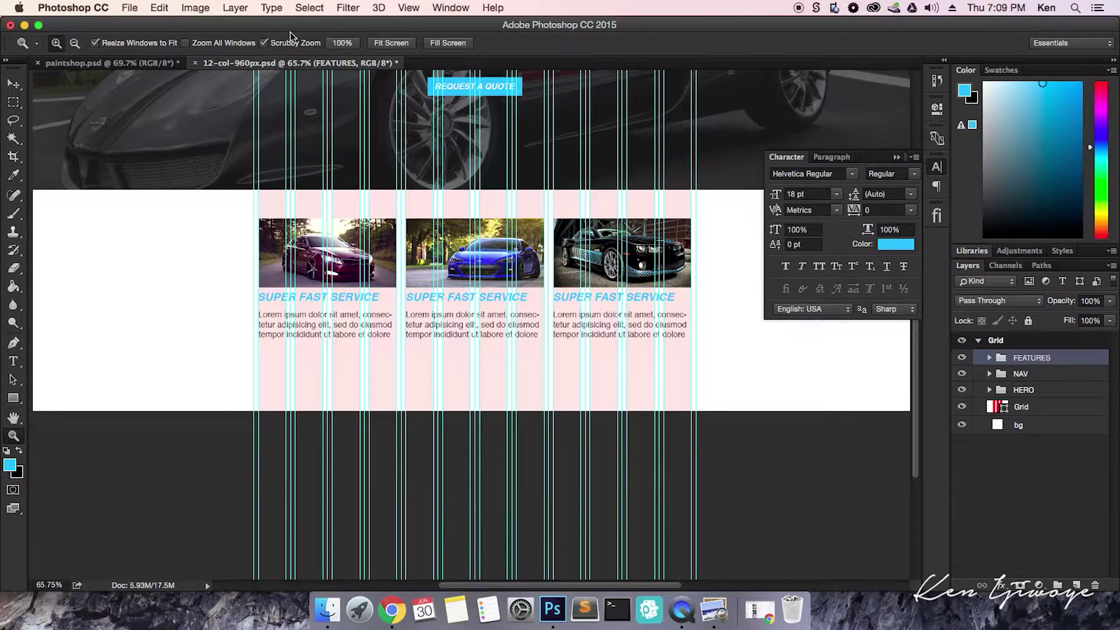
{"action": "left_click", "coordinate": [192, 8]}
{"action": "left_click", "coordinate": [224, 128]}
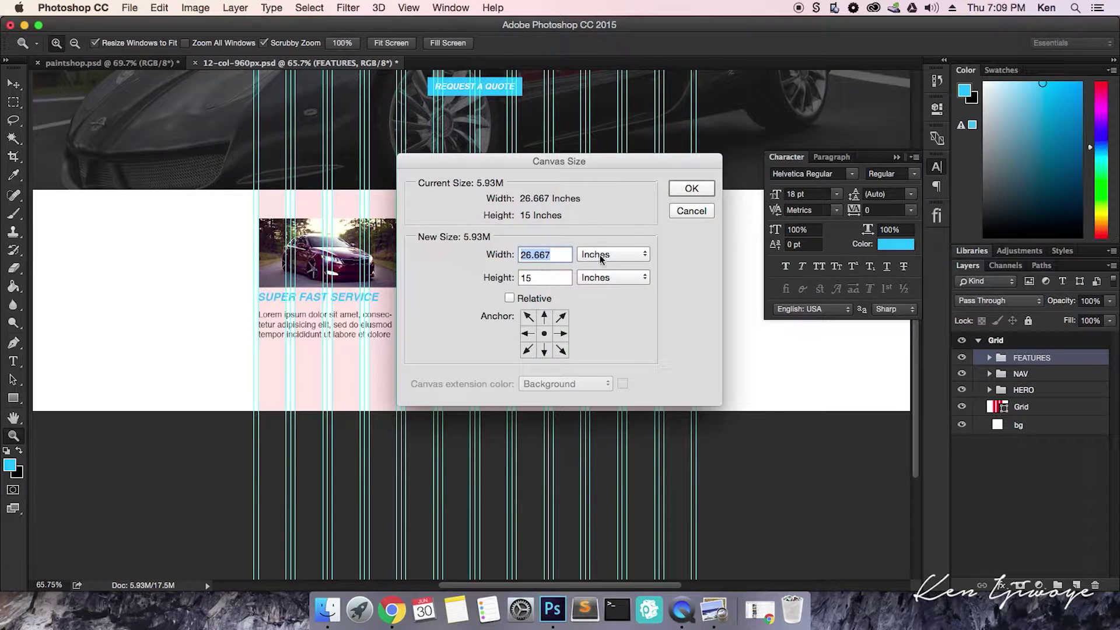
{"action": "left_click", "coordinate": [546, 315]}
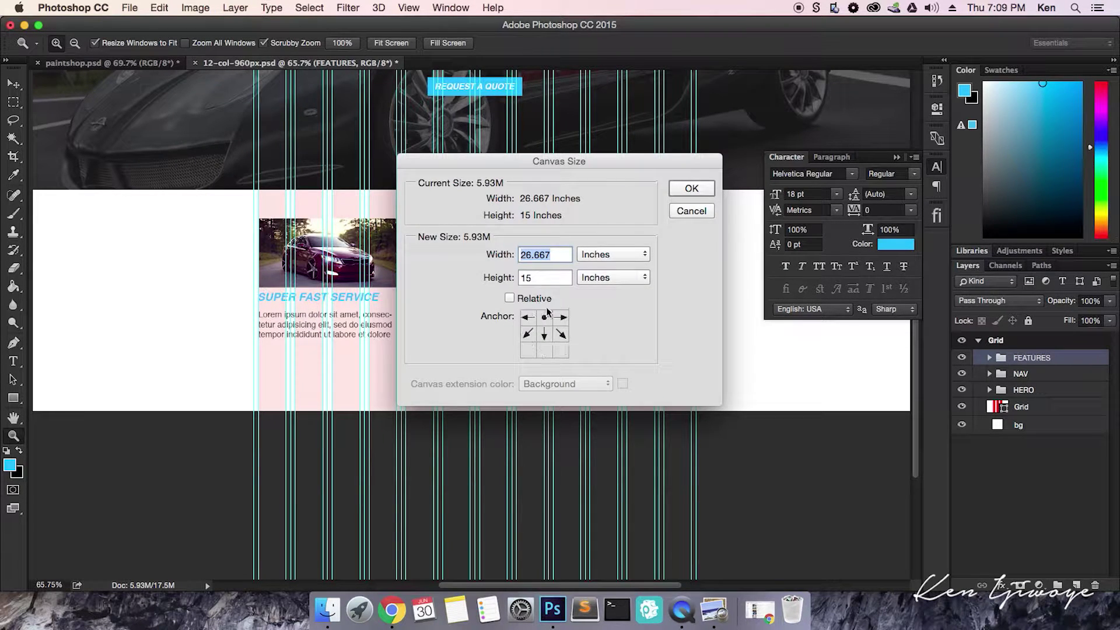
{"action": "left_click", "coordinate": [598, 254]}
{"action": "left_click", "coordinate": [601, 244]}
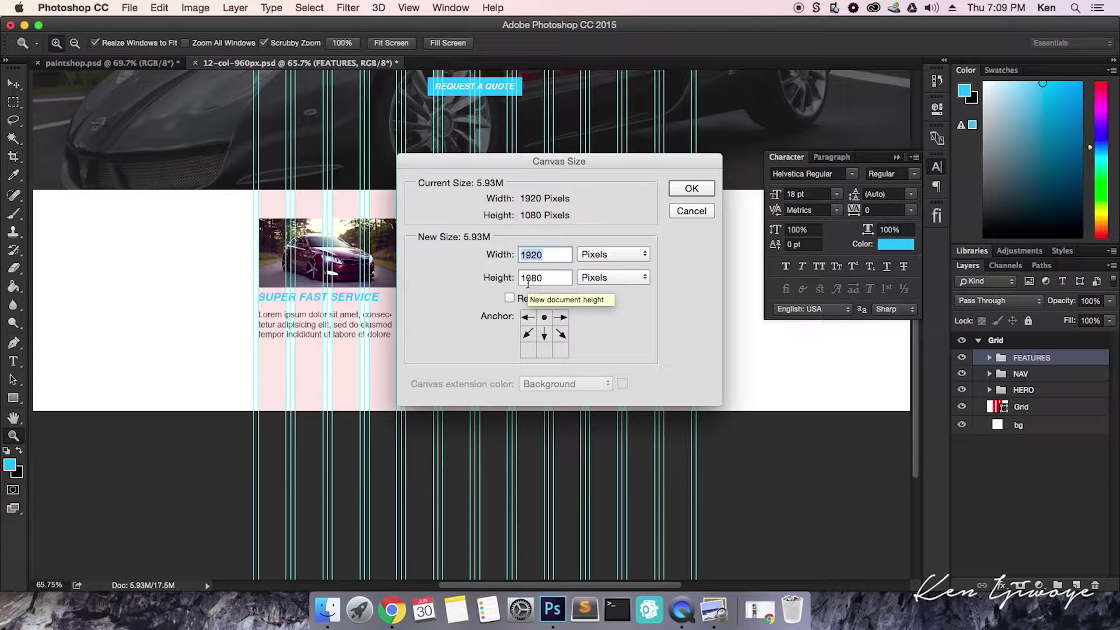
{"action": "left_click", "coordinate": [695, 211]}
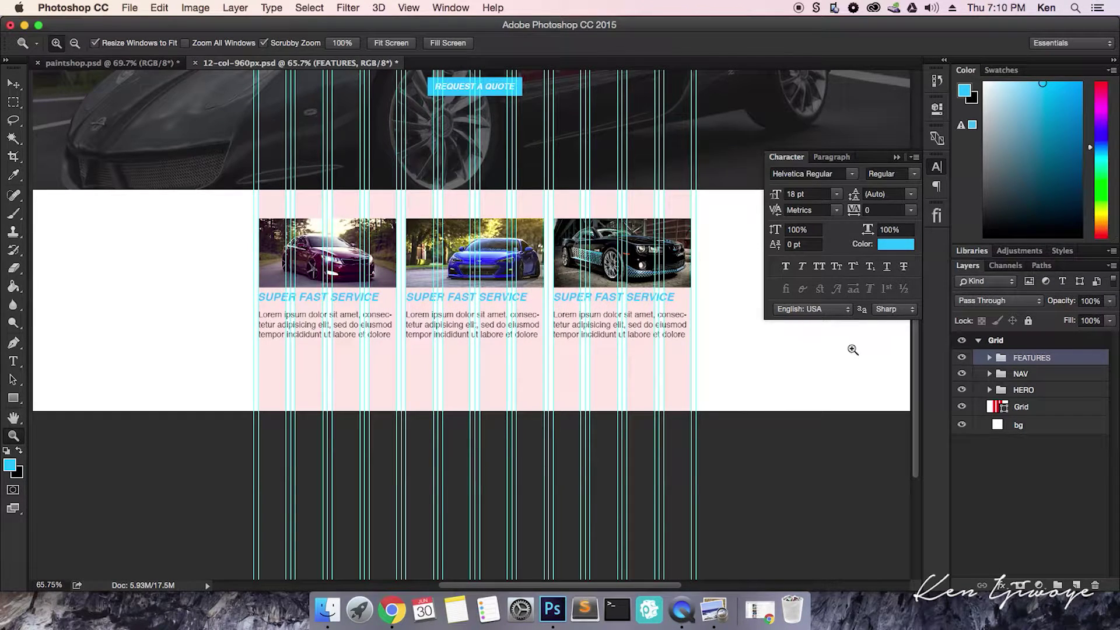
Extend the Grid artboard downward below the features section by setting its height to 1600 px
{"action": "left_click", "coordinate": [1005, 345]}
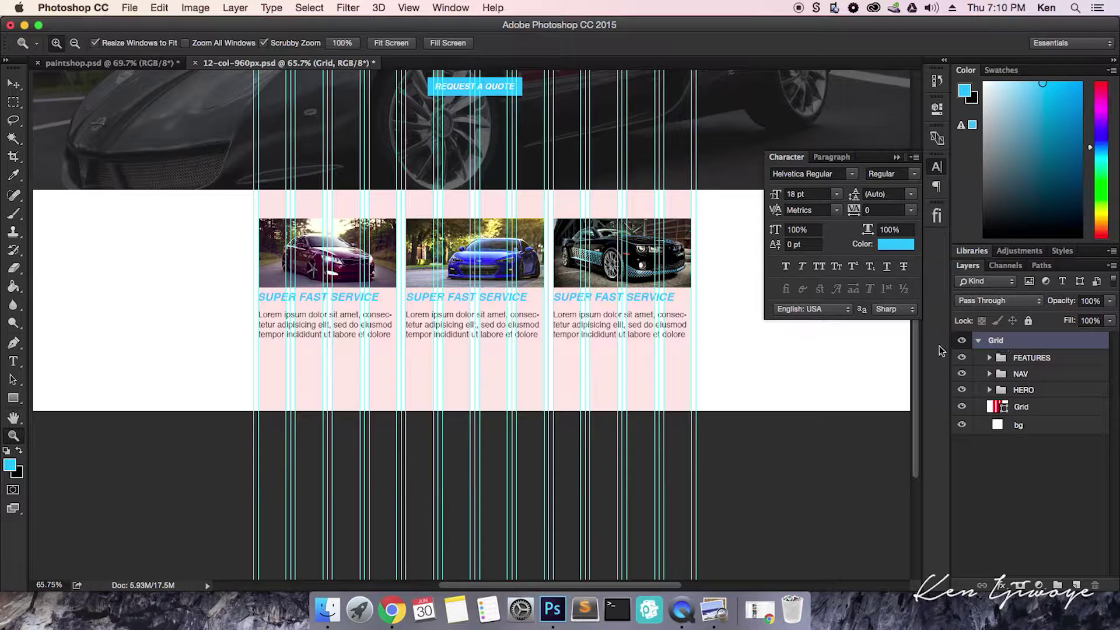
{"action": "key", "text": "v"}
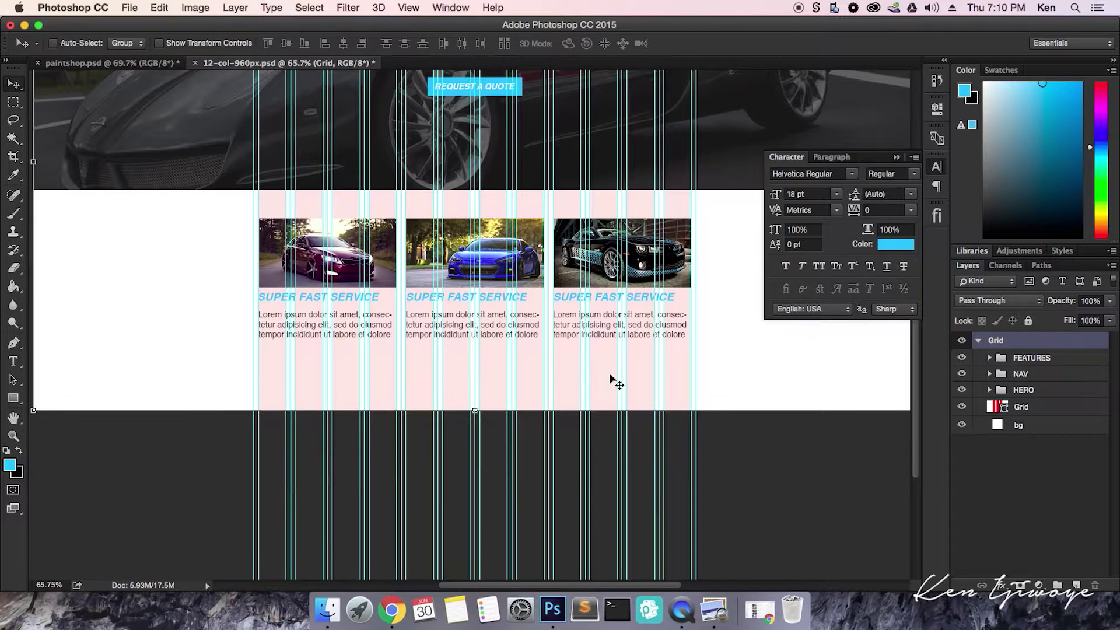
{"action": "left_click_drag", "start_coordinate": [475, 408], "coordinate": [465, 528]}
{"action": "key", "text": "Return"}
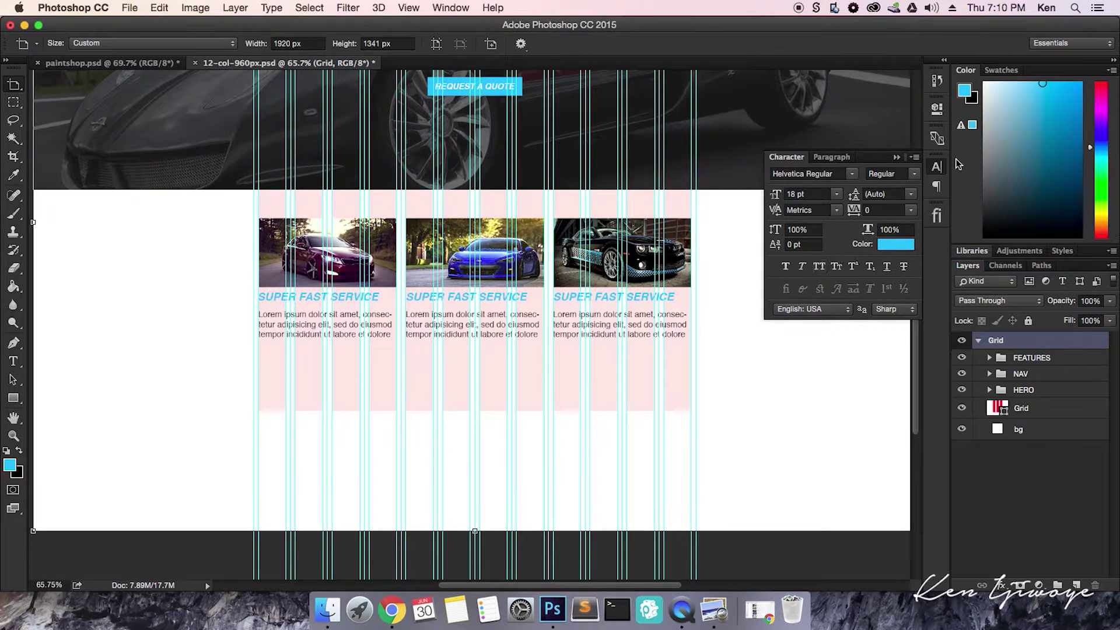
{"action": "left_click", "coordinate": [937, 111]}
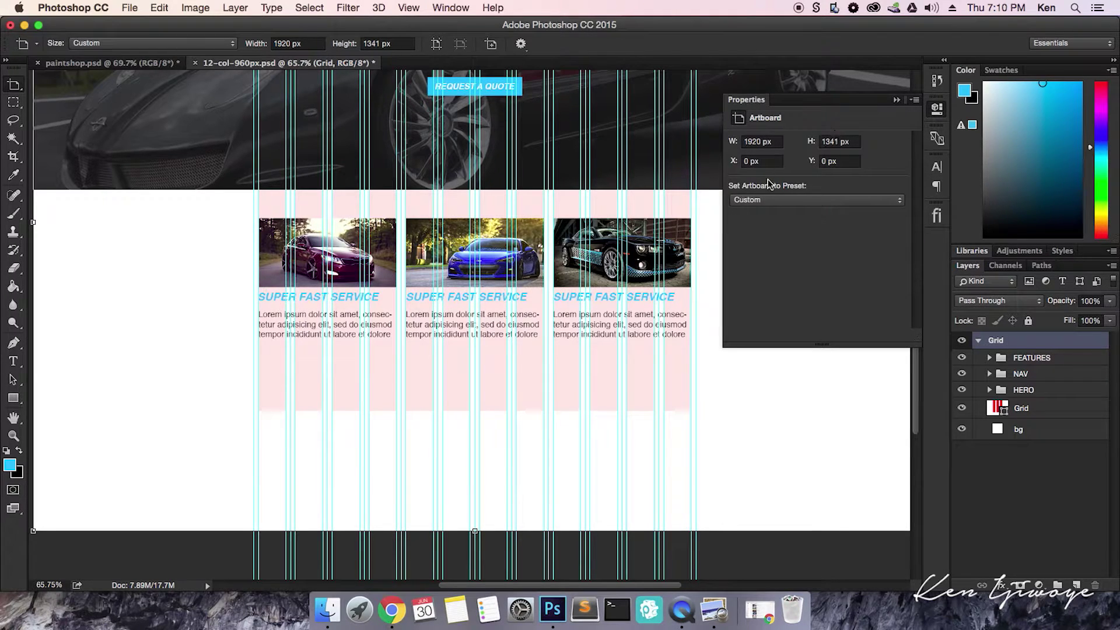
{"action": "left_click", "coordinate": [833, 144]}
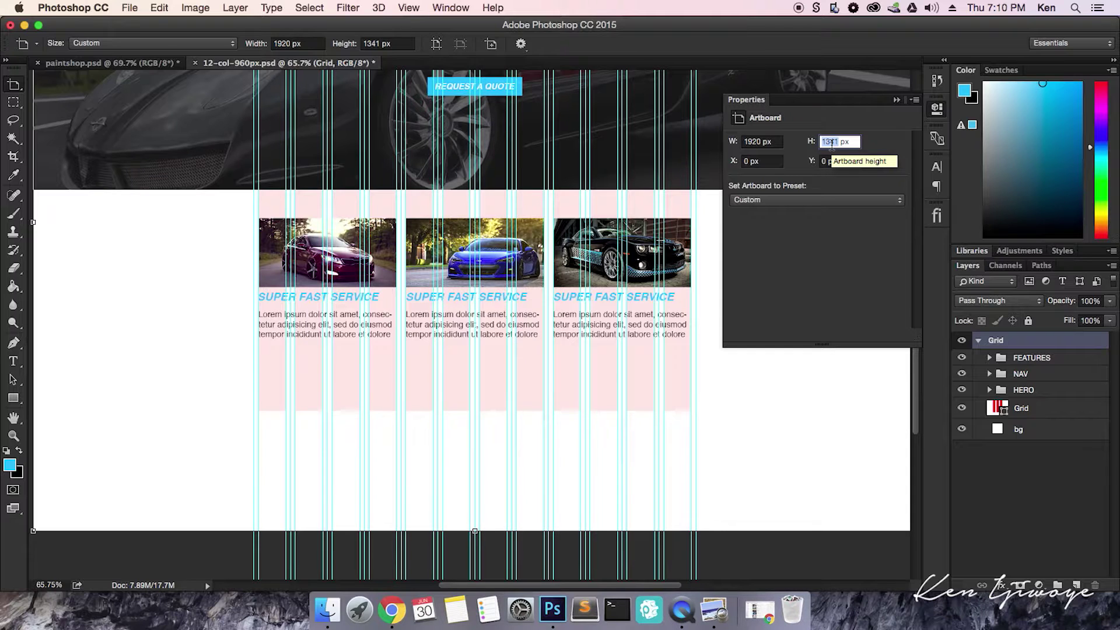
{"action": "type", "text": "1600"}
{"action": "key", "text": "Return"}
{"action": "scroll", "coordinate": [575, 367], "scroll_direction": "down", "scroll_amount": 3}
{"action": "scroll", "coordinate": [578, 364], "scroll_direction": "up", "scroll_amount": 1}
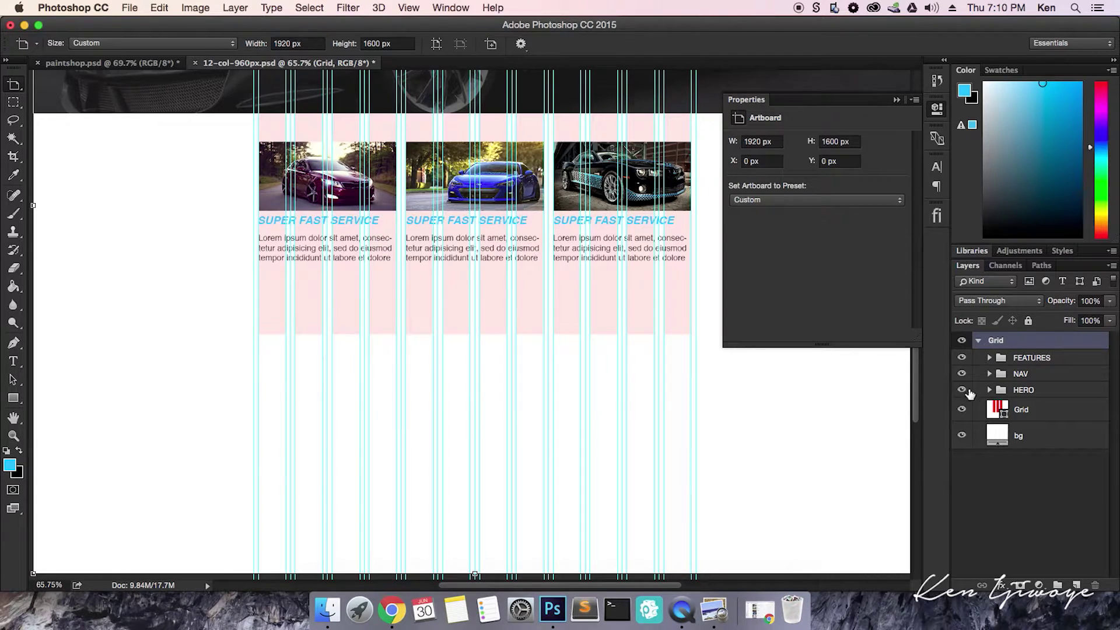
Stretch the pink column overlay of the Grid layer downward to about 135% of its height
{"action": "left_click", "coordinate": [1003, 411]}
{"action": "key", "text": "v"}
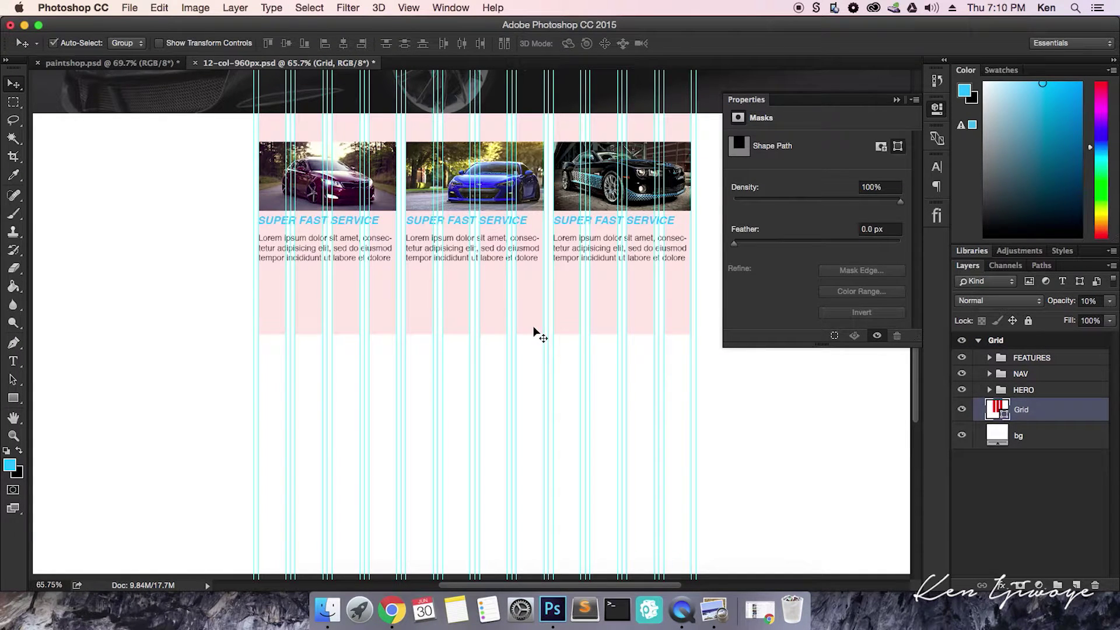
{"action": "key", "text": "super+t"}
{"action": "left_click_drag", "start_coordinate": [474, 335], "coordinate": [475, 509]}
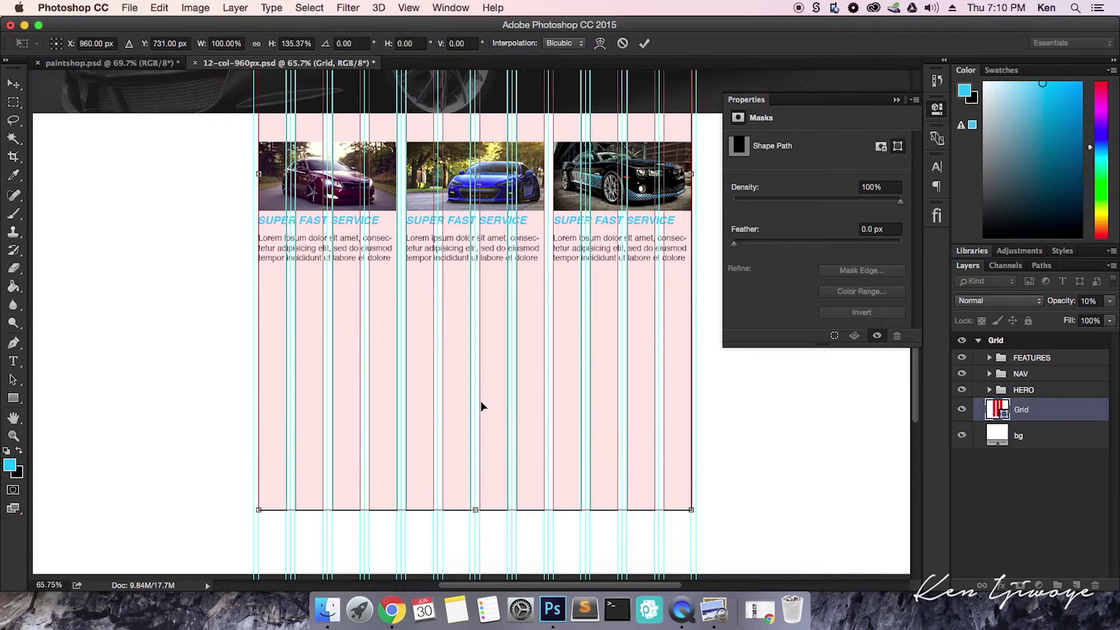
{"action": "key", "text": "Return"}
Draw a blue rectangle about 1506 by 78 px beneath the feature paragraphs, placing its layer directly above the HERO group
{"action": "key", "text": "z"}
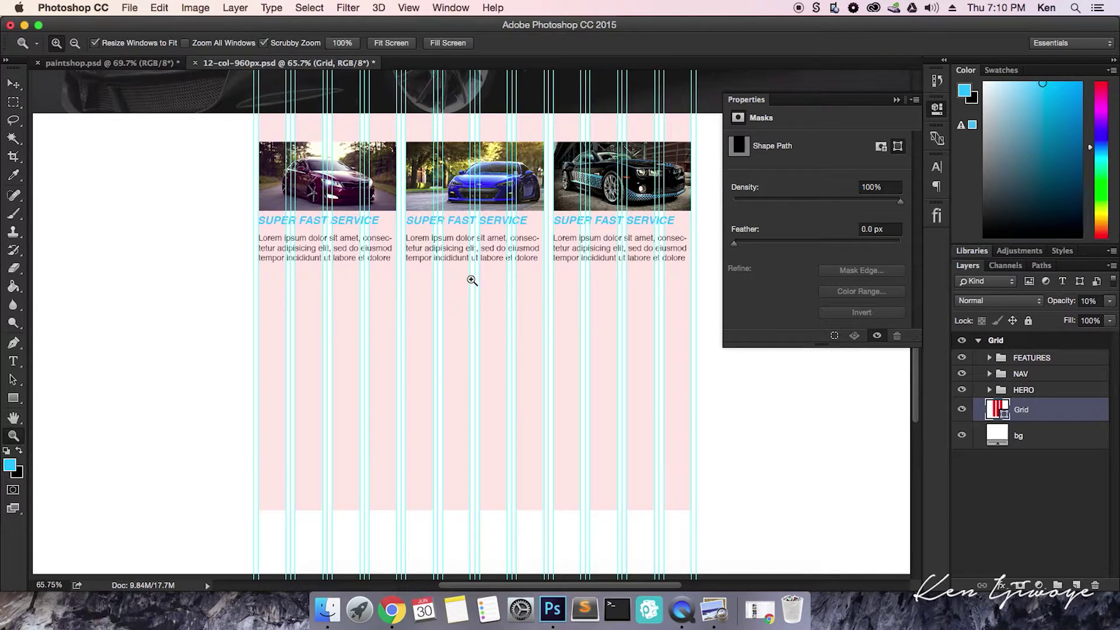
{"action": "left_click_drag", "start_coordinate": [512, 290], "coordinate": [555, 286]}
{"action": "left_click", "coordinate": [937, 109]}
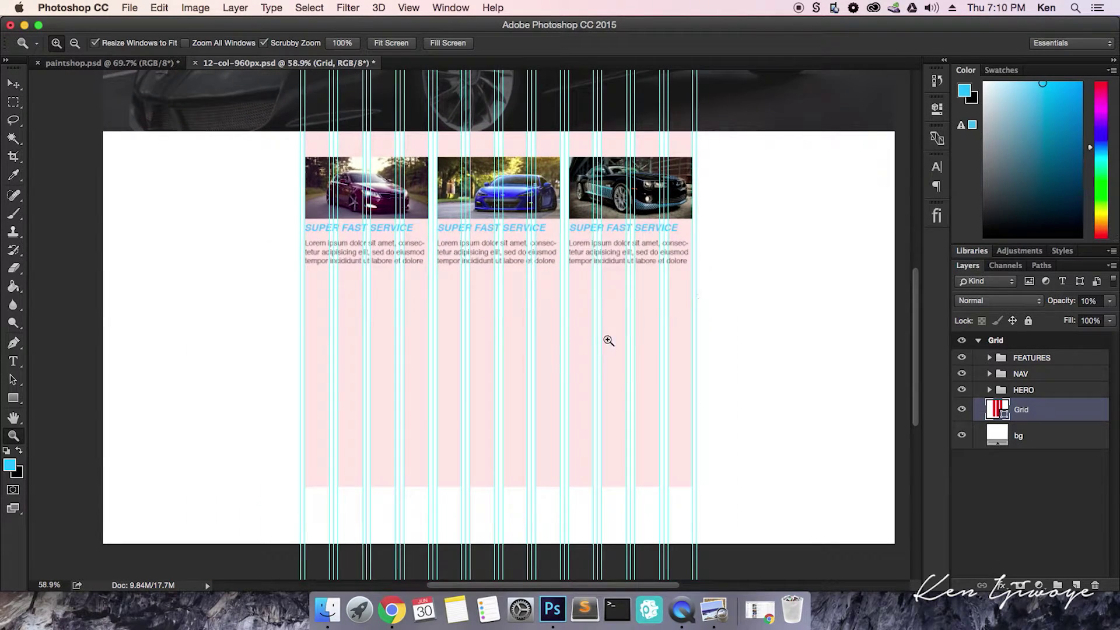
{"action": "key", "text": "u"}
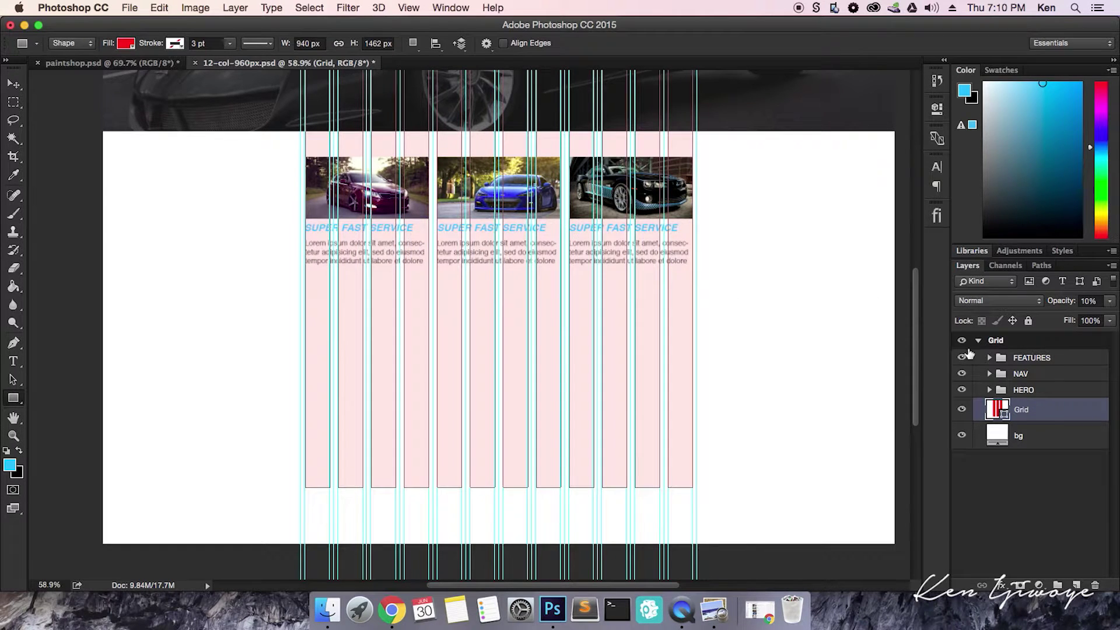
{"action": "left_click", "coordinate": [1025, 390]}
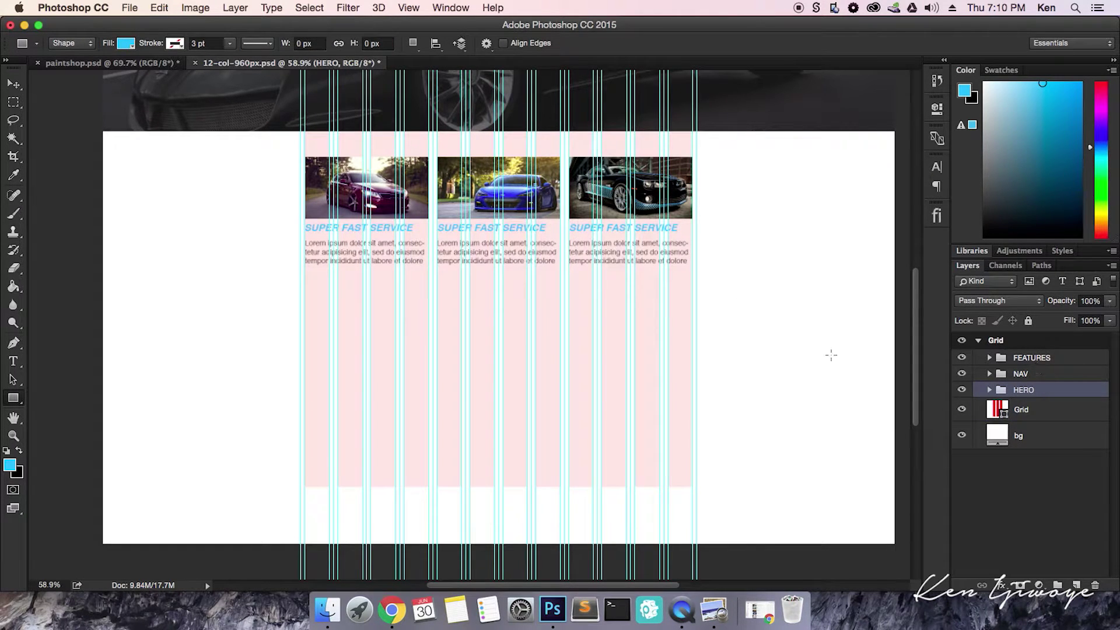
{"action": "left_click_drag", "start_coordinate": [782, 280], "coordinate": [161, 311]}
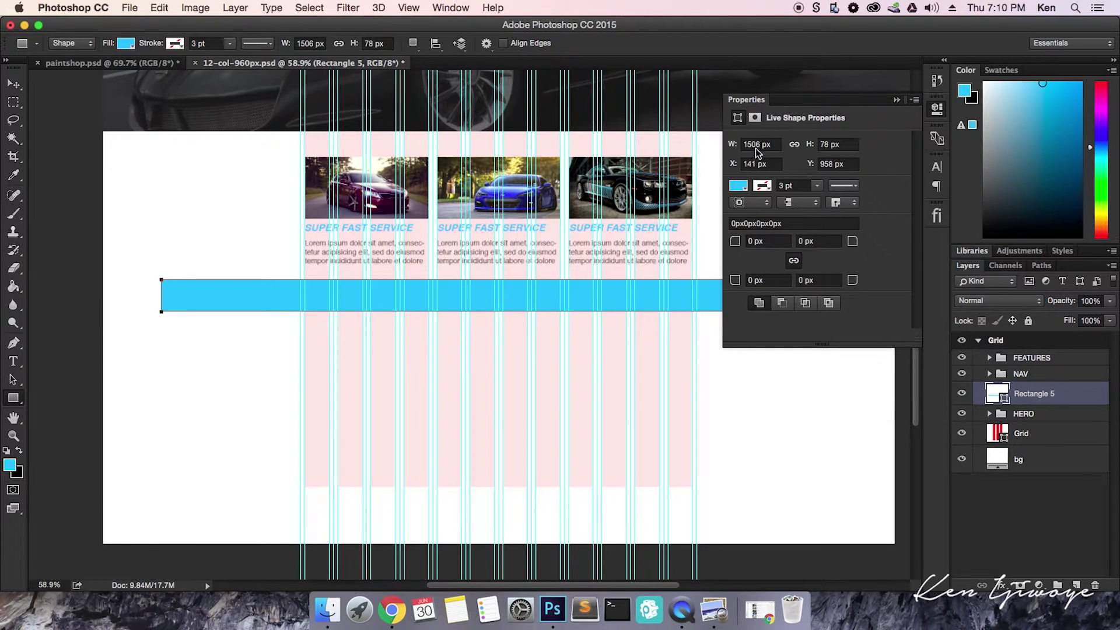
Set the new rectangle's width to 1930 px and its height to 200 px
{"action": "left_click", "coordinate": [756, 146]}
{"action": "type", "text": "19"}
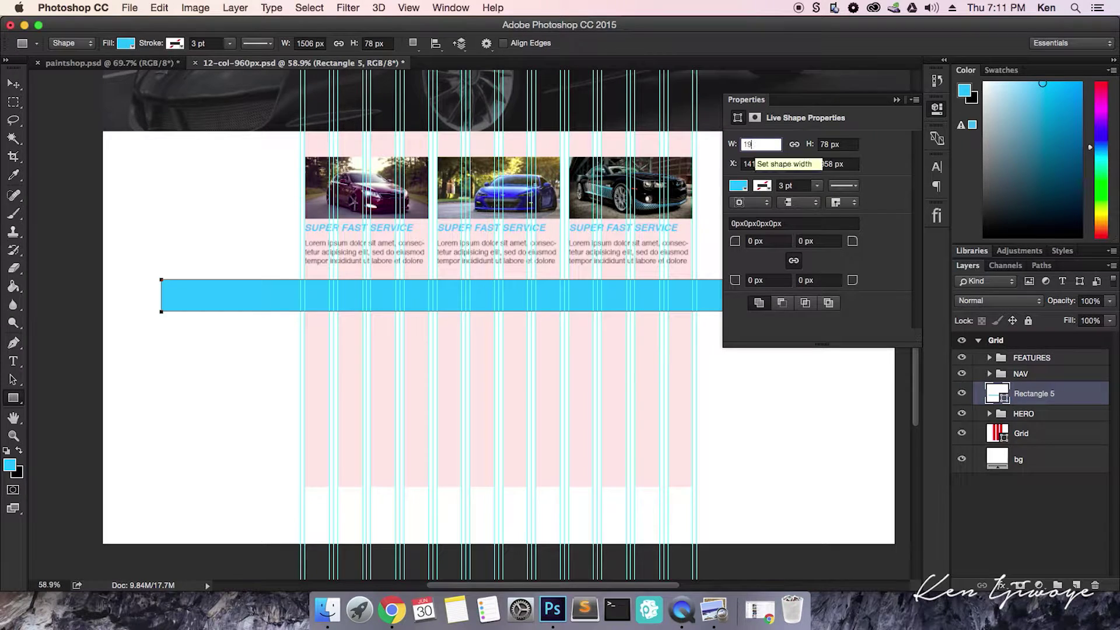
{"action": "type", "text": "30"}
{"action": "key", "text": "Tab"}
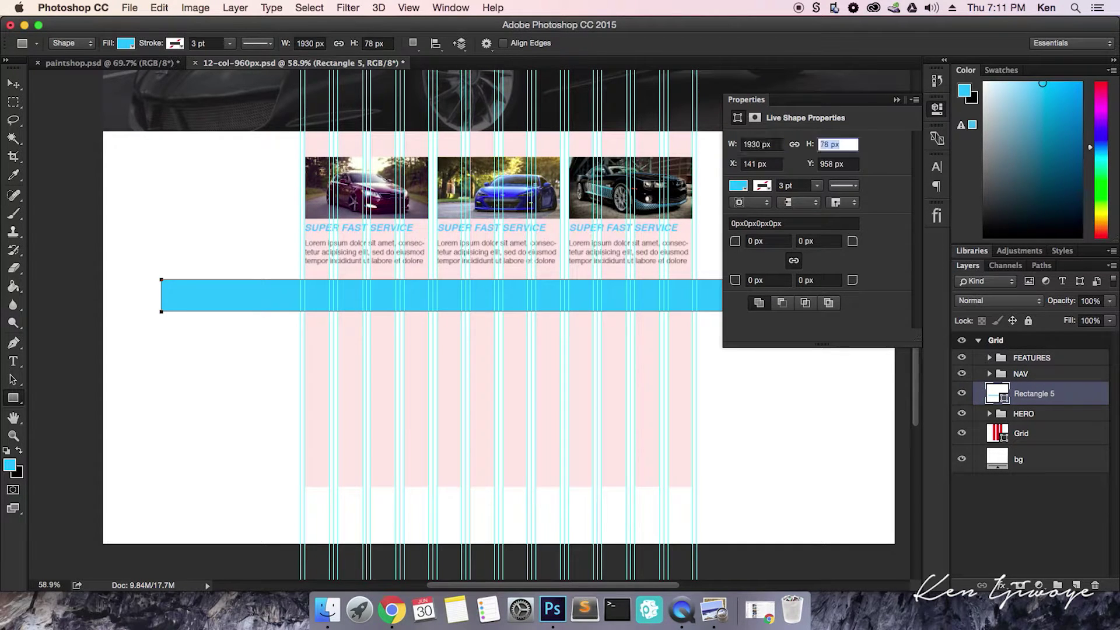
{"action": "type", "text": "200"}
{"action": "key", "text": "Return"}
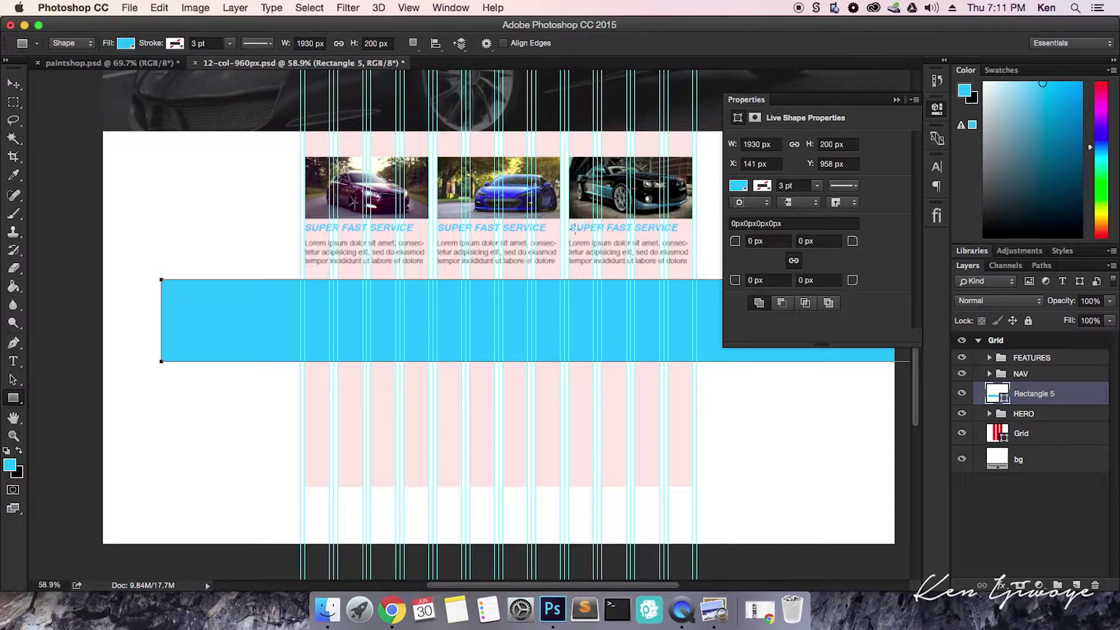
Move the rectangle flush with the artboard's left edge, at X 0 px and about Y 955 px
{"action": "key", "text": "v"}
{"action": "left_click_drag", "start_coordinate": [574, 317], "coordinate": [544, 316]}
{"action": "left_click", "coordinate": [544, 318]}
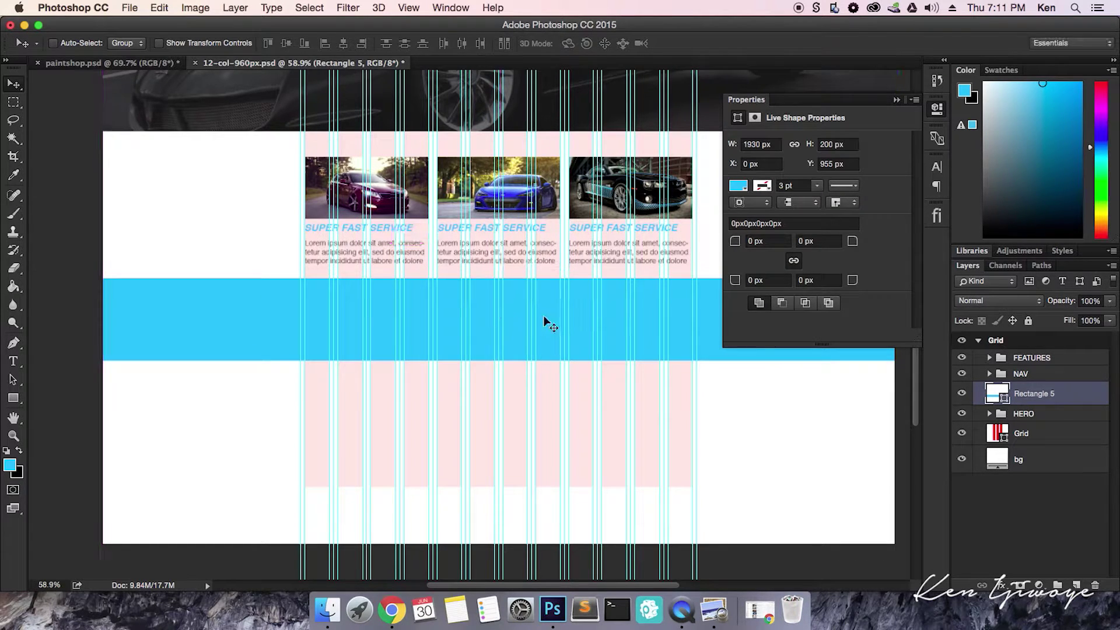
Change the full-width rectangle's fill to dark gray
{"action": "left_click", "coordinate": [738, 185]}
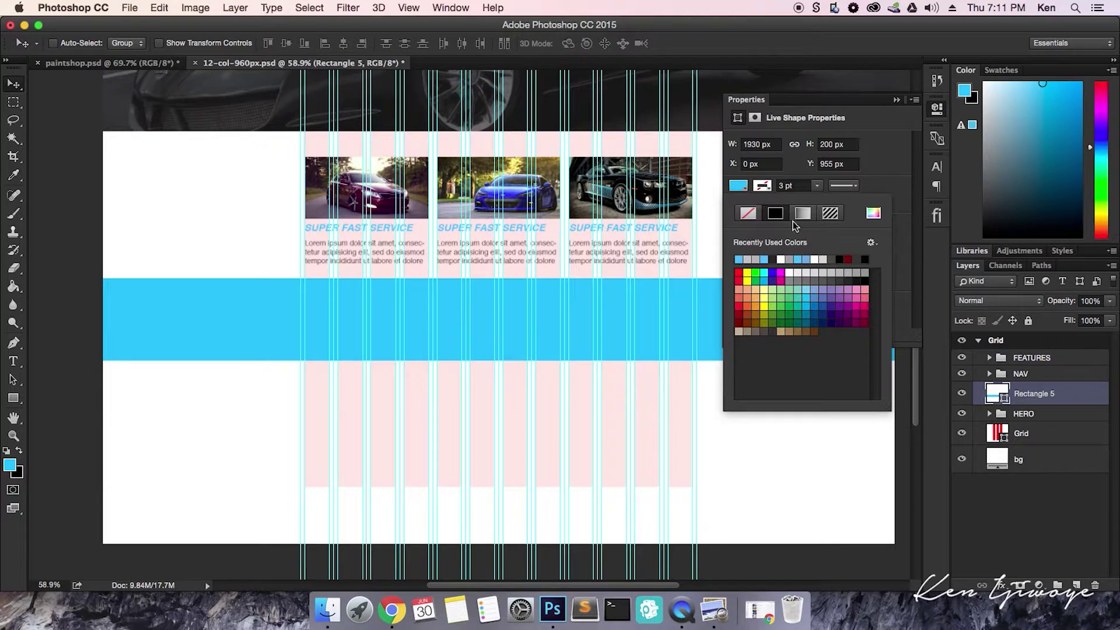
{"action": "left_click", "coordinate": [849, 281]}
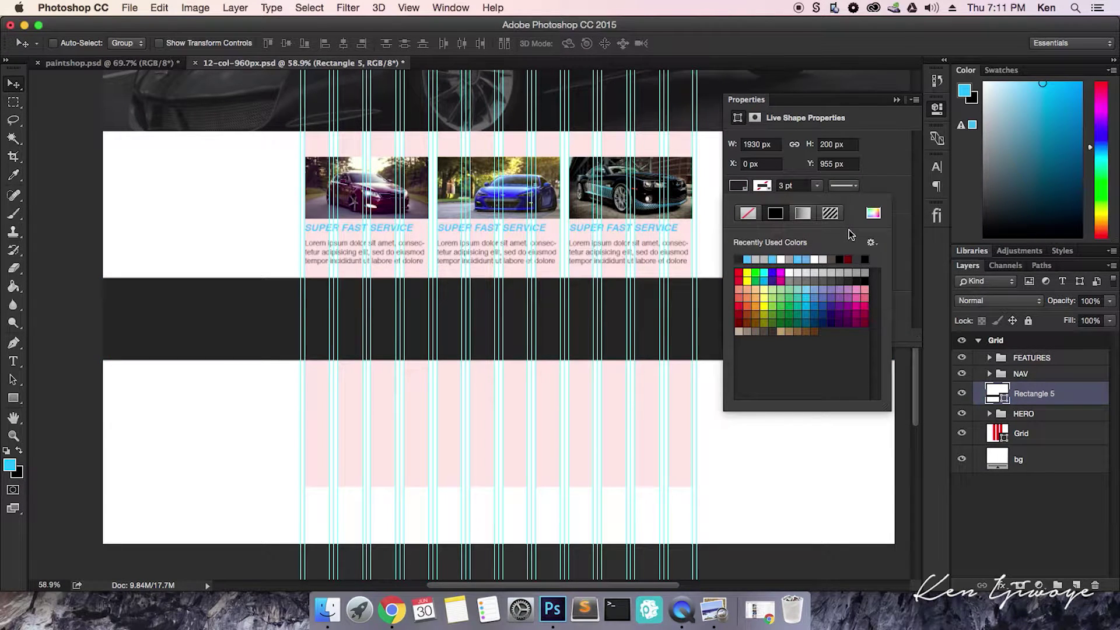
{"action": "left_click", "coordinate": [880, 172]}
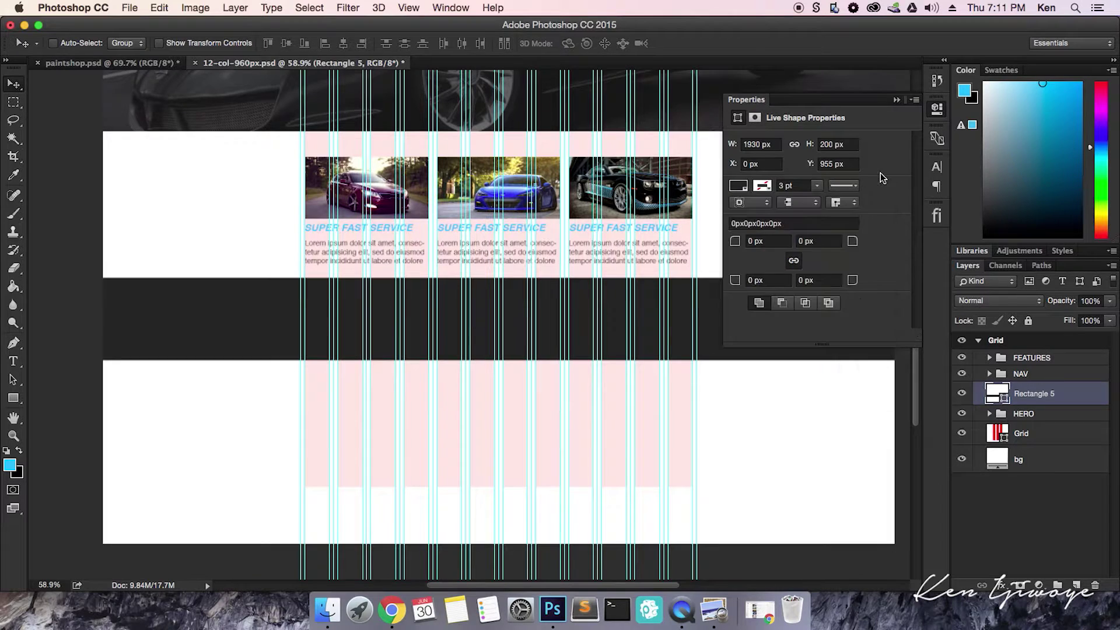
{"action": "left_click", "coordinate": [933, 113]}
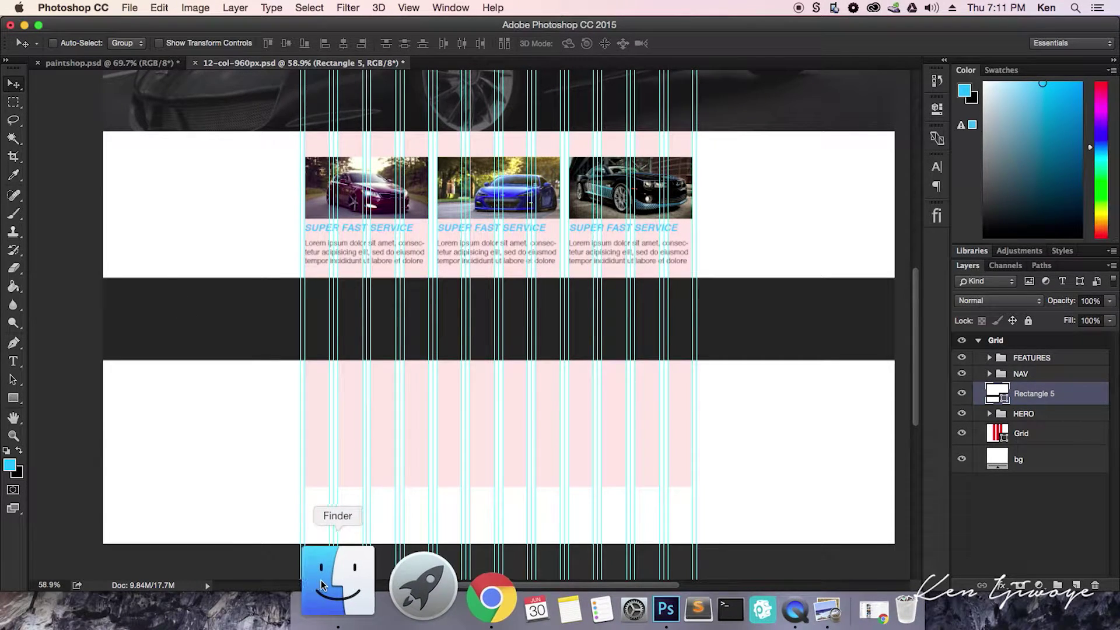
Try to place the 8e42b-hd wallpaper car photo from the autopaintshop folder over the page, enlarged to about 123%
{"action": "left_click", "coordinate": [322, 585]}
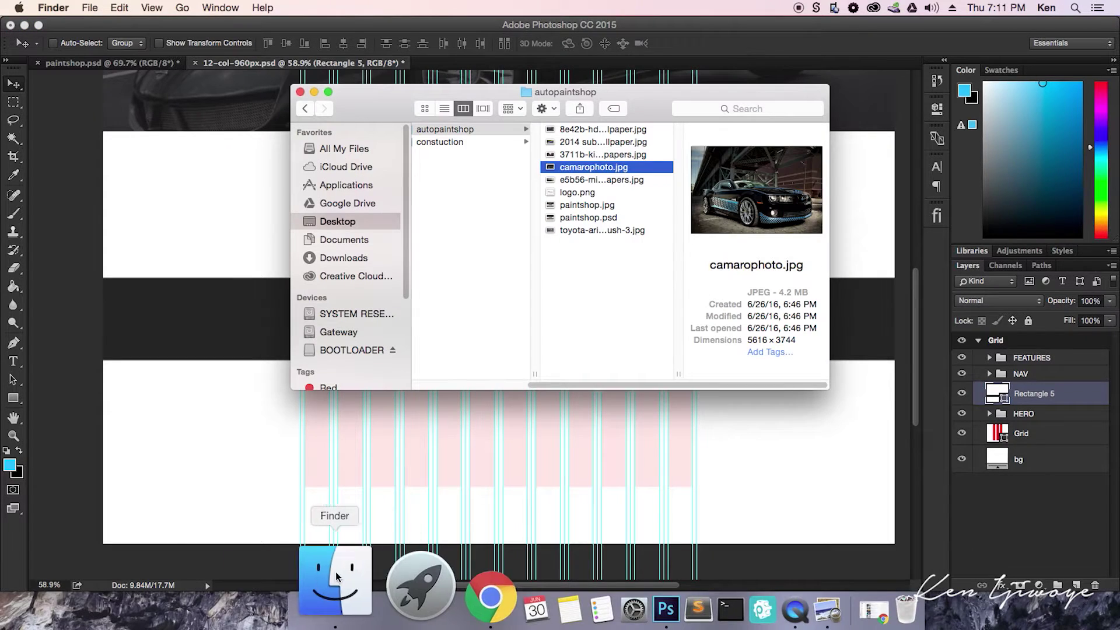
{"action": "left_click", "coordinate": [581, 130]}
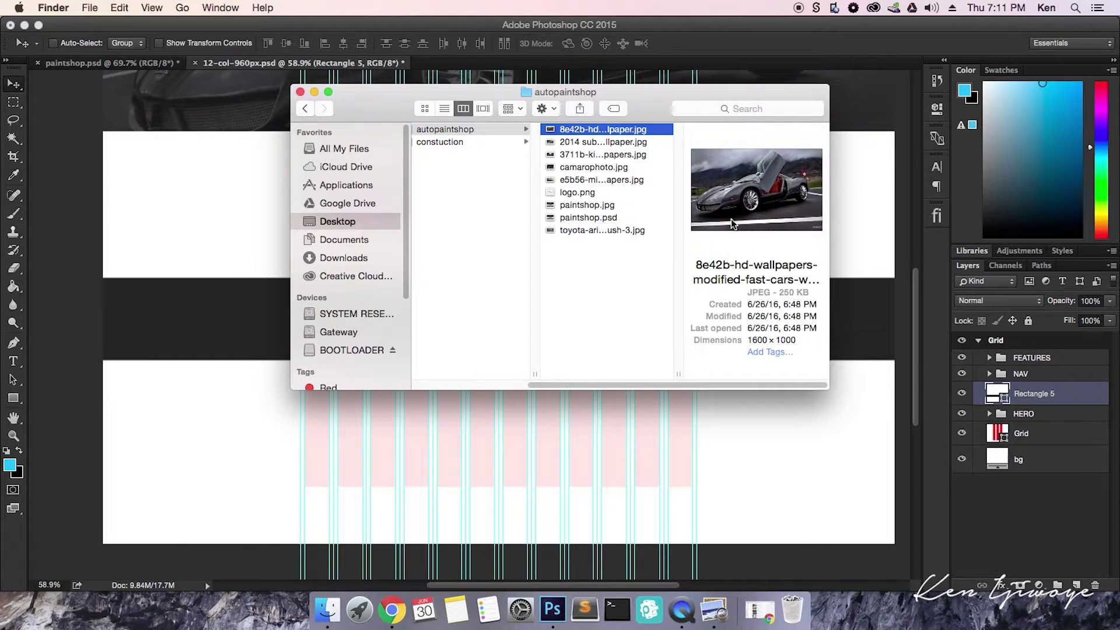
{"action": "left_click_drag", "start_coordinate": [609, 130], "coordinate": [251, 291]}
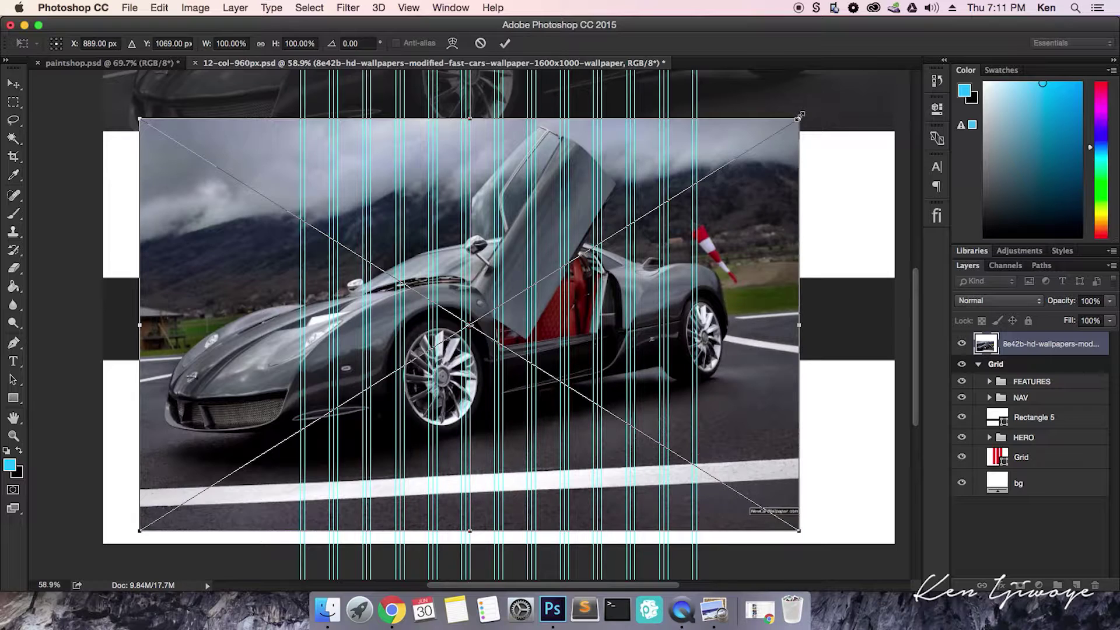
{"action": "left_click_drag", "start_coordinate": [800, 116], "coordinate": [897, 105]}
{"action": "left_click_drag", "start_coordinate": [759, 223], "coordinate": [780, 214]}
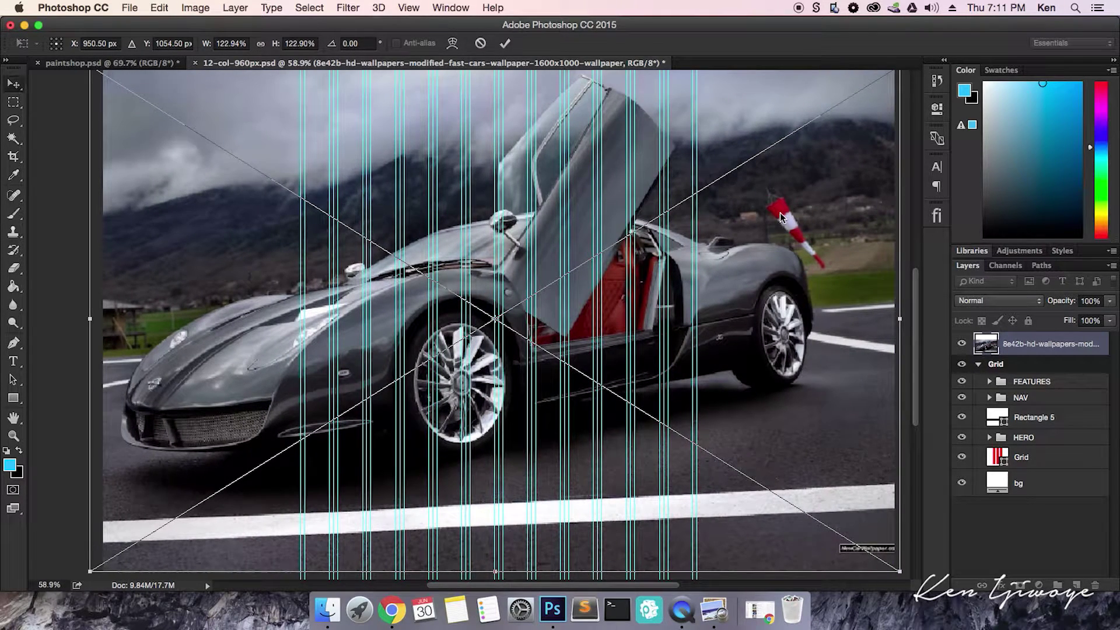
{"action": "key", "text": "Return"}
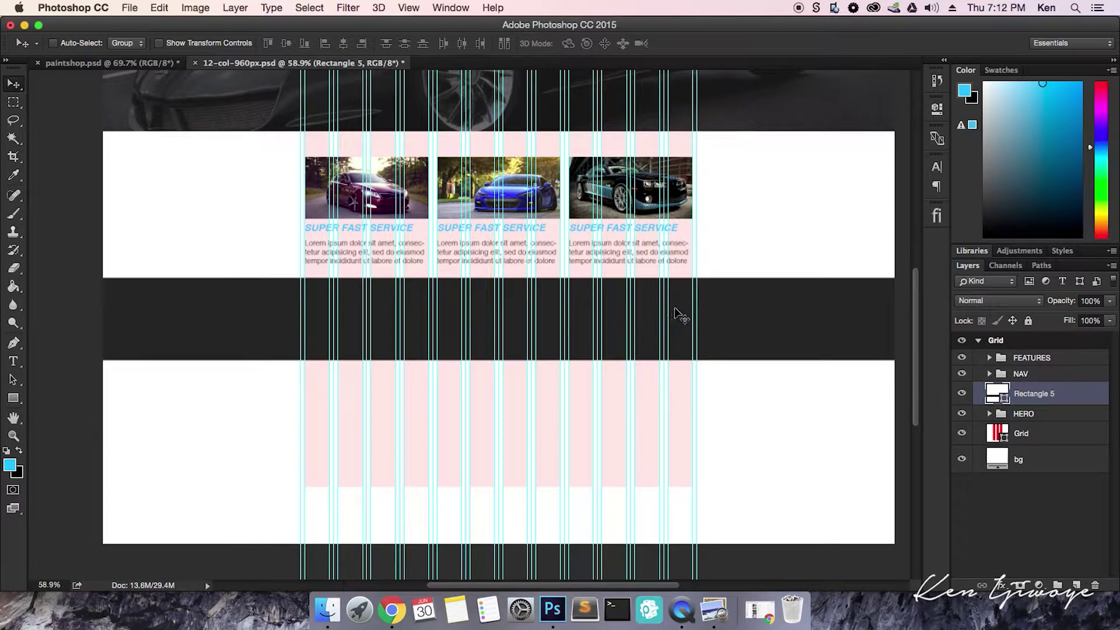
Place the 8e42b-hd wallpaper car photo from the autopaintshop folder inside the Grid artboard, scaled up to about 141%
{"action": "left_click", "coordinate": [315, 607]}
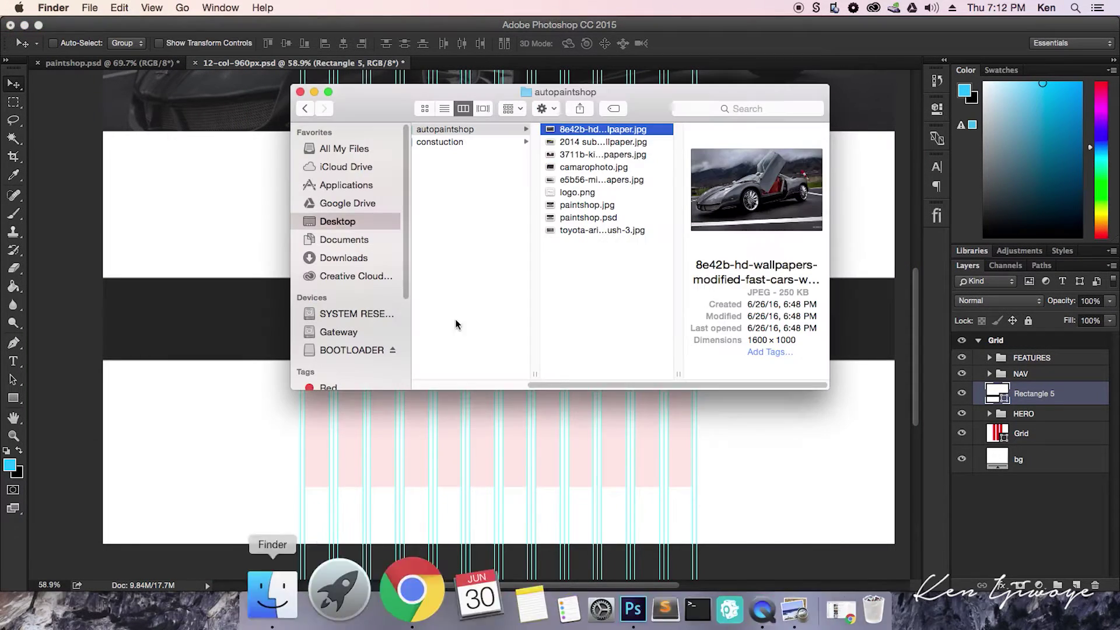
{"action": "left_click_drag", "start_coordinate": [603, 129], "coordinate": [180, 316]}
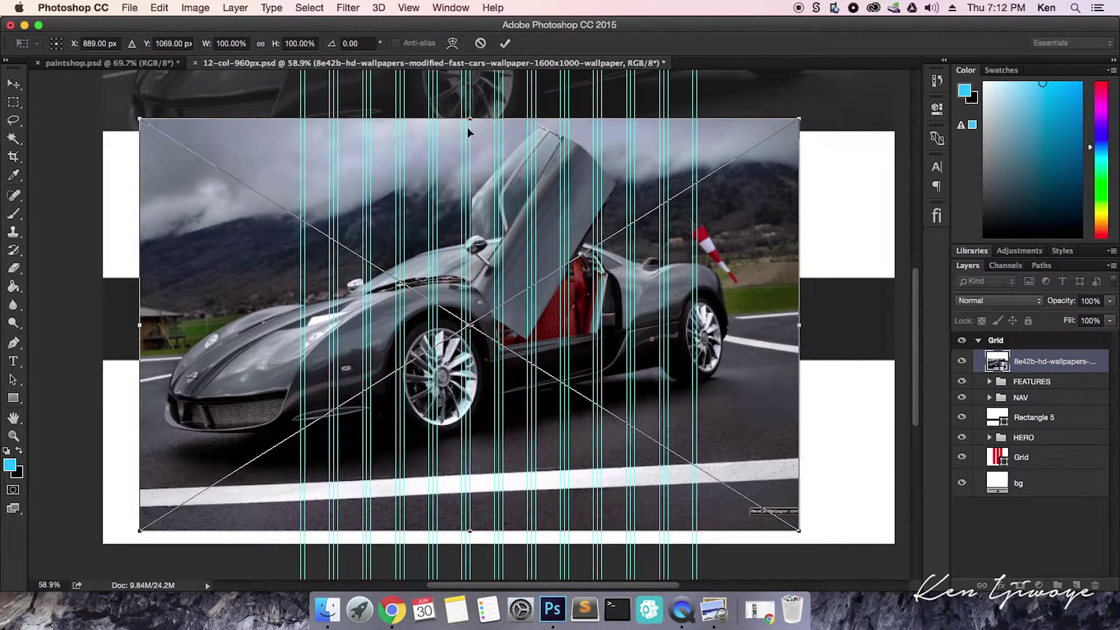
{"action": "left_click_drag", "start_coordinate": [797, 115], "coordinate": [869, 111]}
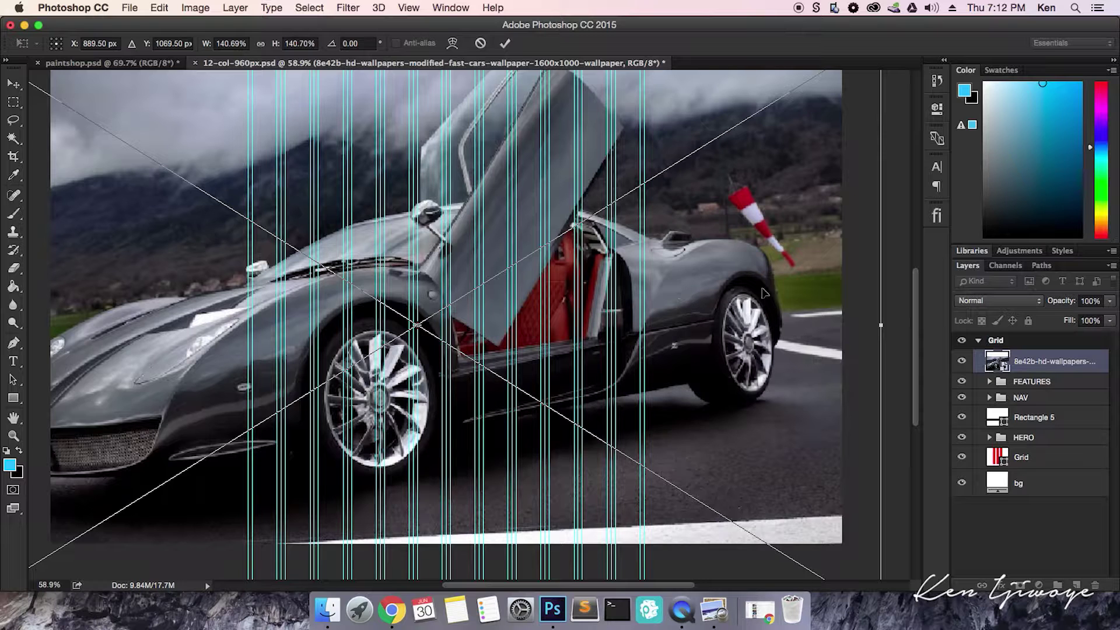
{"action": "key", "text": "Return"}
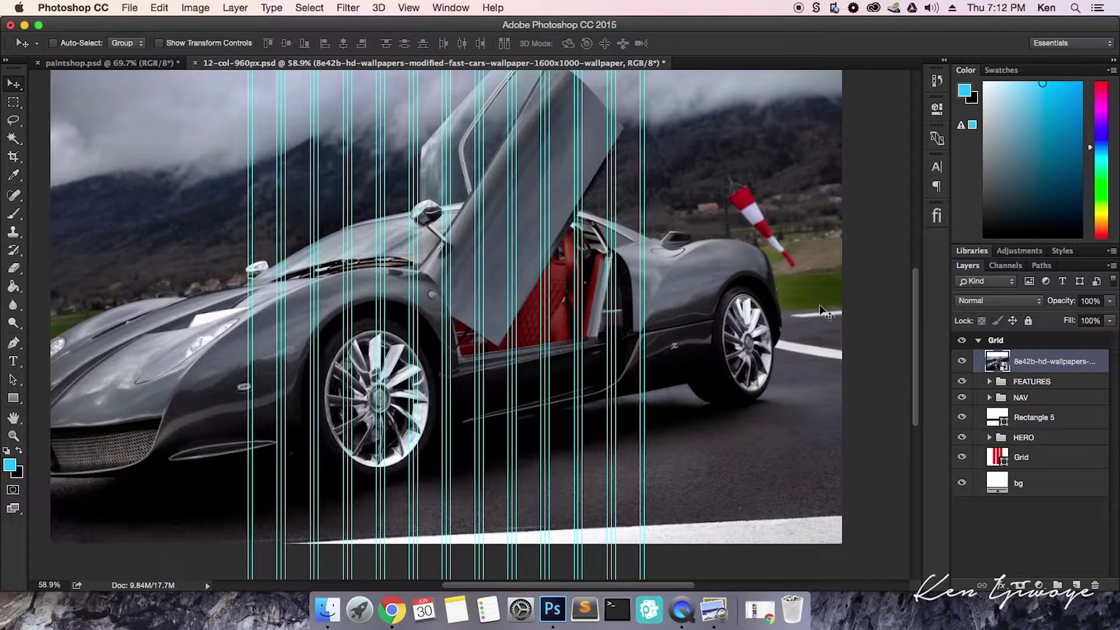
Move the car photo layer directly above Rectangle 5 and clip it to the rectangle with a clipping mask
{"action": "right_click", "coordinate": [1030, 362]}
{"action": "left_click", "coordinate": [1064, 365]}
{"action": "left_click_drag", "start_coordinate": [1031, 364], "coordinate": [1034, 411]}
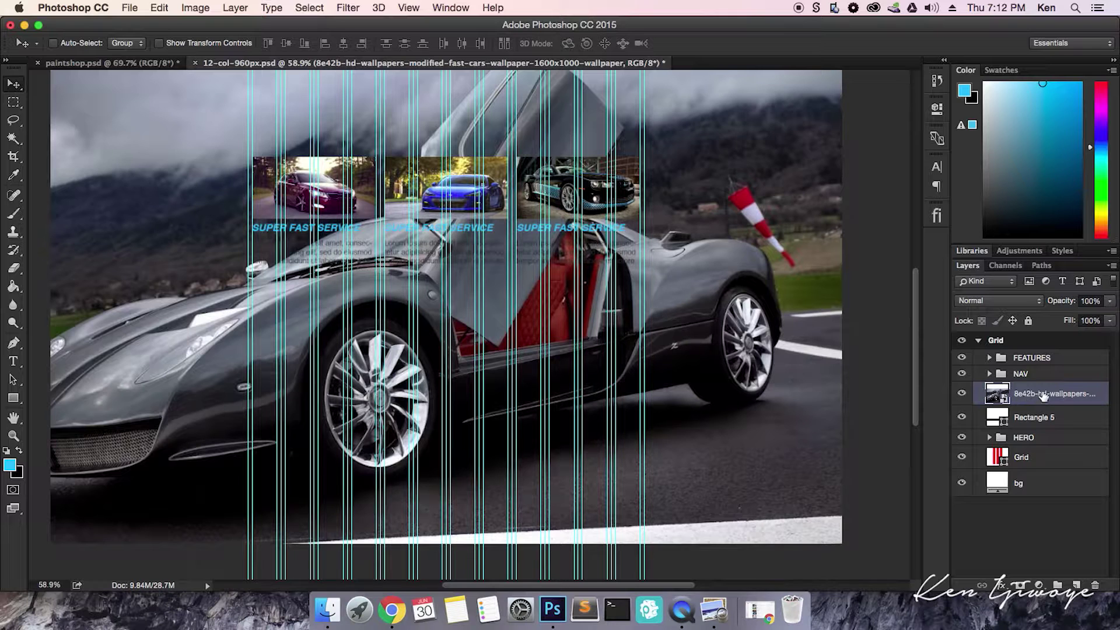
{"action": "right_click", "coordinate": [1040, 398]}
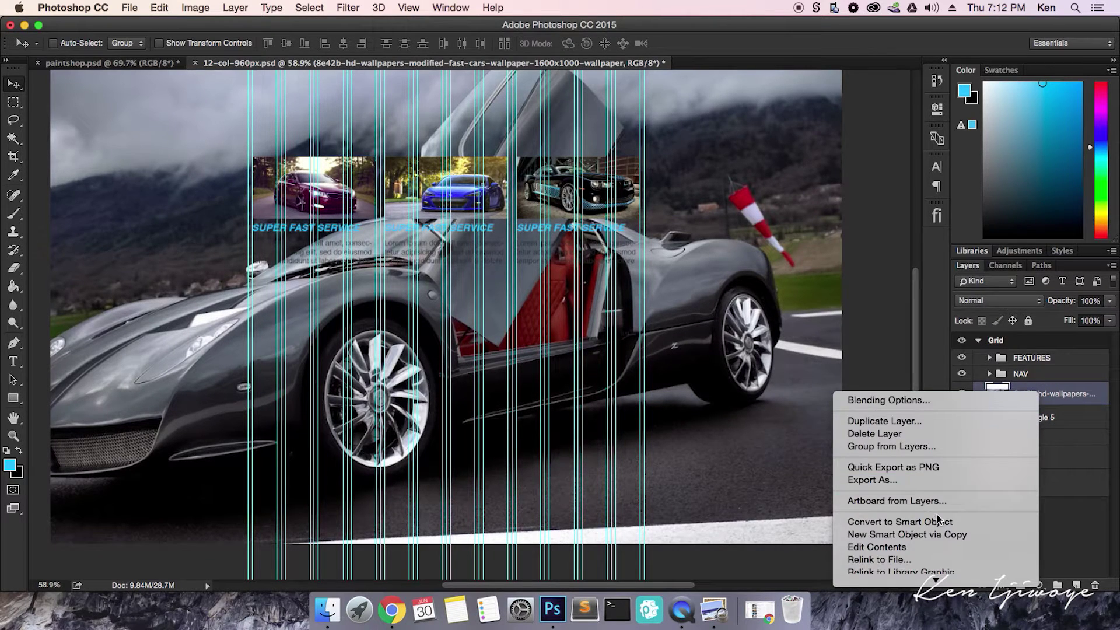
{"action": "left_click", "coordinate": [902, 513]}
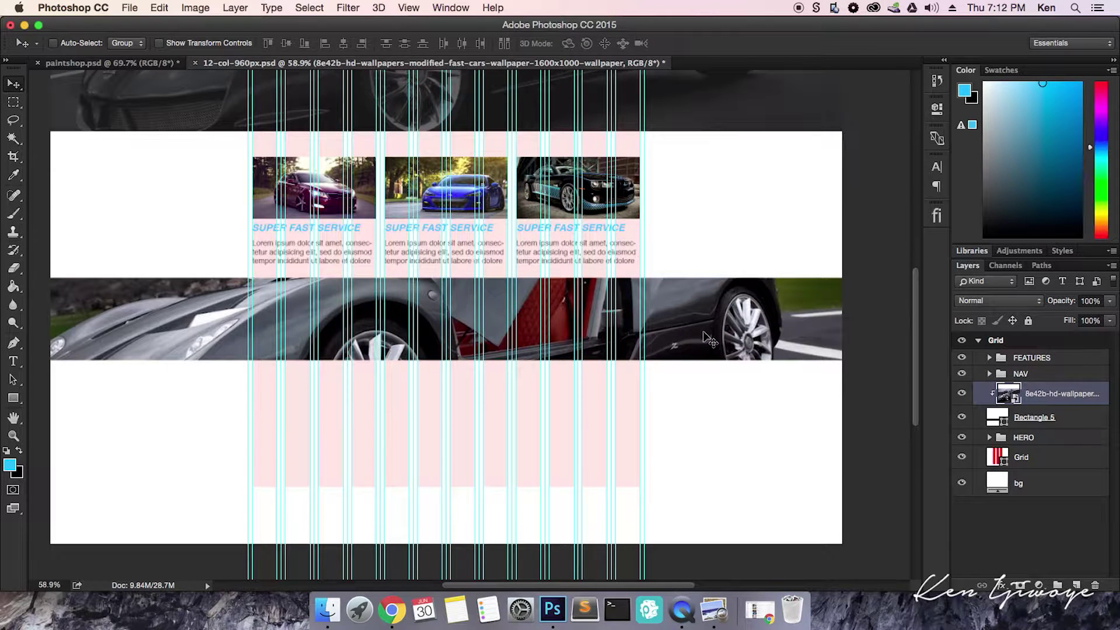
Shift the clipped car photo slightly right and up within the dark band, and set its opacity to 30%
{"action": "mouse_move", "coordinate": [685, 337]}
{"action": "left_mouse_down"}
{"action": "mouse_move", "coordinate": [688, 294]}
{"action": "mouse_move", "coordinate": [685, 285]}
{"action": "mouse_move", "coordinate": [673, 302]}
{"action": "mouse_move", "coordinate": [673, 286]}
{"action": "mouse_move", "coordinate": [679, 343]}
{"action": "mouse_move", "coordinate": [671, 314]}
{"action": "mouse_move", "coordinate": [695, 322]}
{"action": "left_mouse_up"}
{"action": "mouse_move", "coordinate": [698, 325]}
{"action": "left_mouse_down"}
{"action": "mouse_move", "coordinate": [730, 330]}
{"action": "mouse_move", "coordinate": [695, 321]}
{"action": "mouse_move", "coordinate": [696, 302]}
{"action": "mouse_move", "coordinate": [705, 325]}
{"action": "left_mouse_up"}
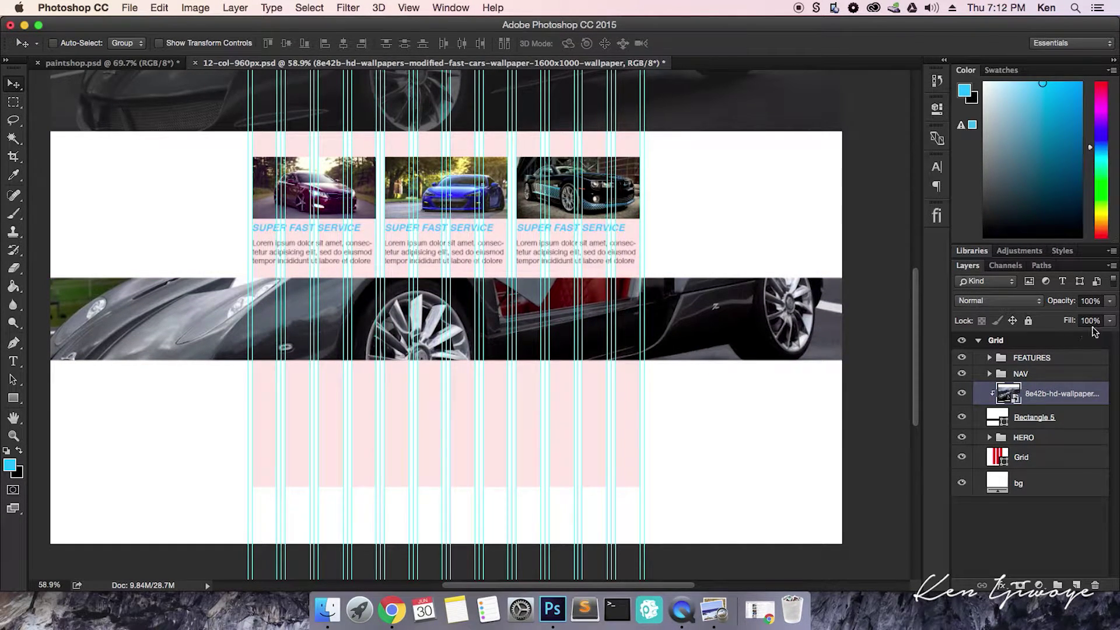
{"action": "left_click", "coordinate": [1090, 301]}
{"action": "type", "text": "30"}
{"action": "key", "text": "Return"}
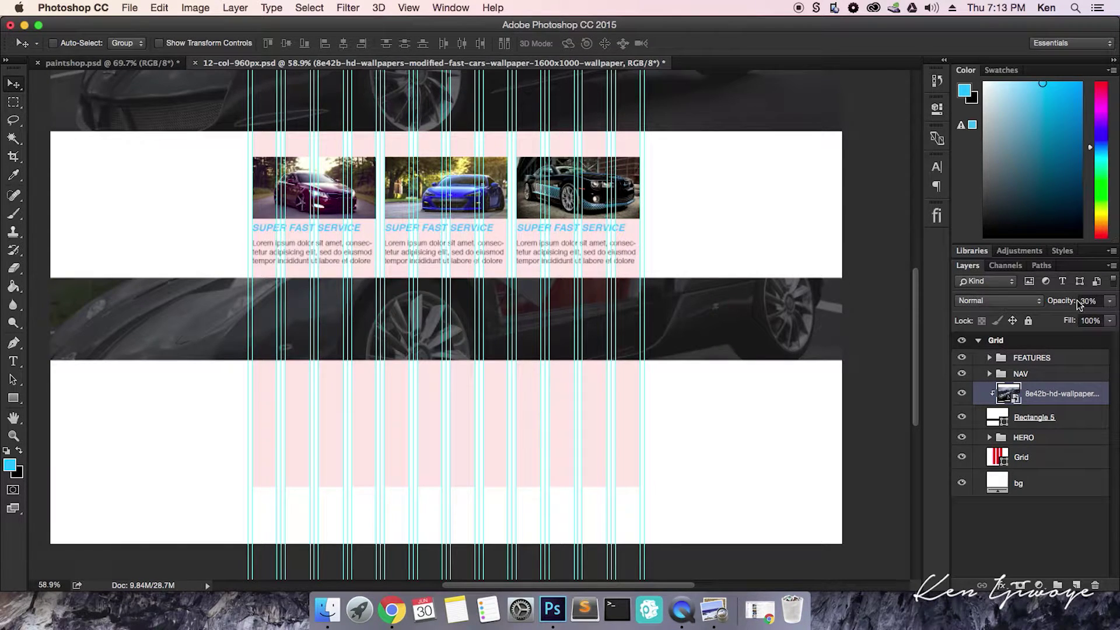
Examine the call-to-action heading and button design in paintshop.psd, and return to the 12-col-960px.psd mockup
{"action": "key", "text": "z"}
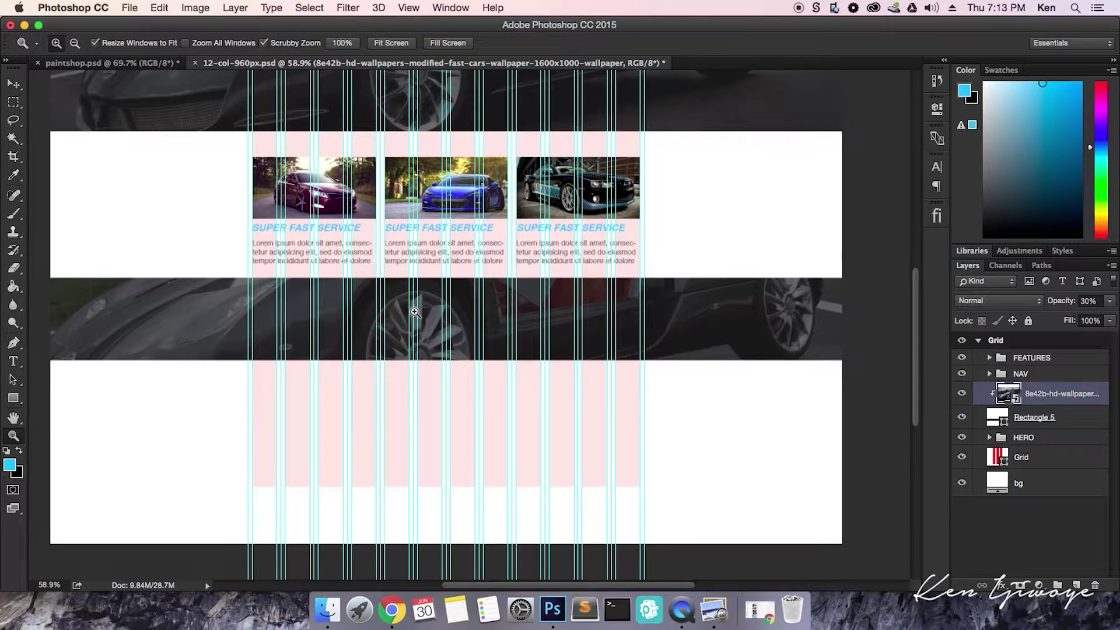
{"action": "left_click_drag", "start_coordinate": [431, 315], "coordinate": [462, 317]}
{"action": "left_click_drag", "start_coordinate": [507, 585], "coordinate": [516, 585]}
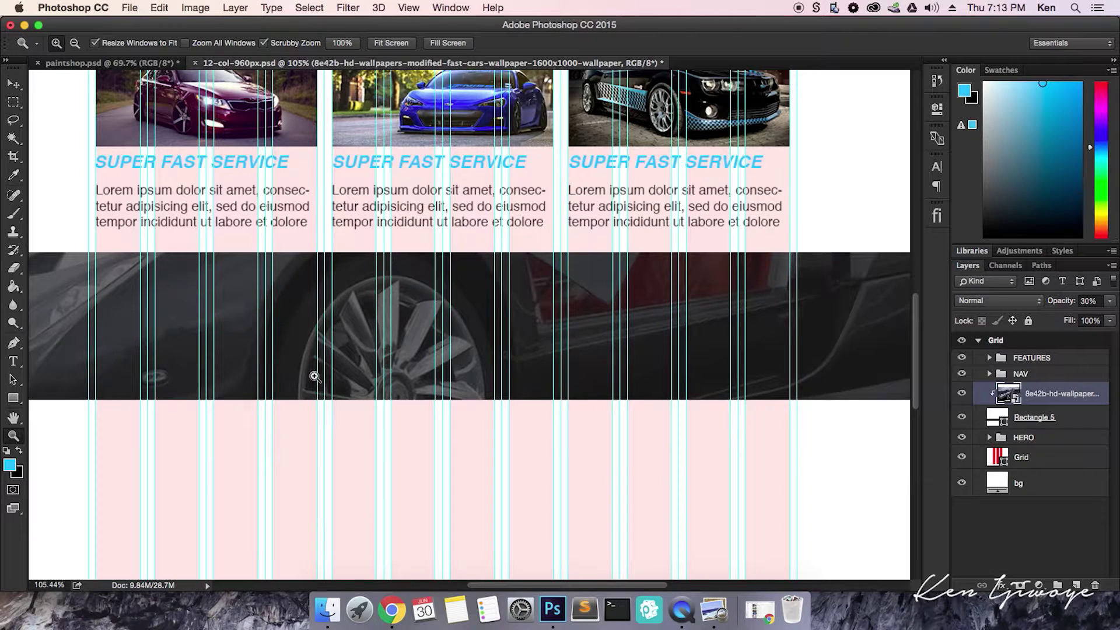
{"action": "left_click", "coordinate": [132, 62]}
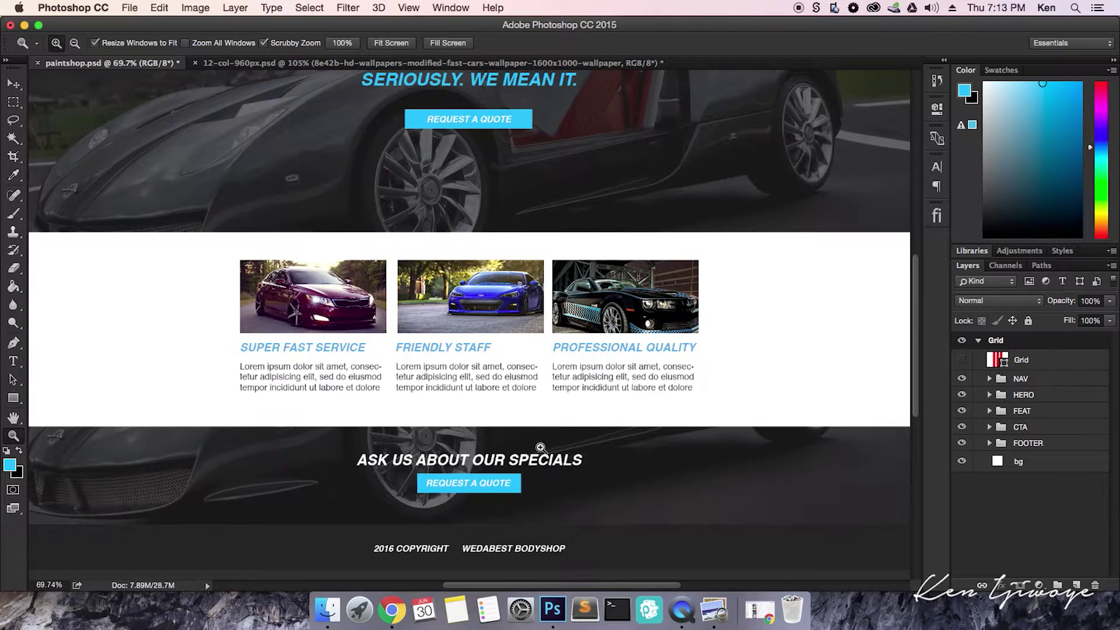
{"action": "left_click", "coordinate": [350, 63]}
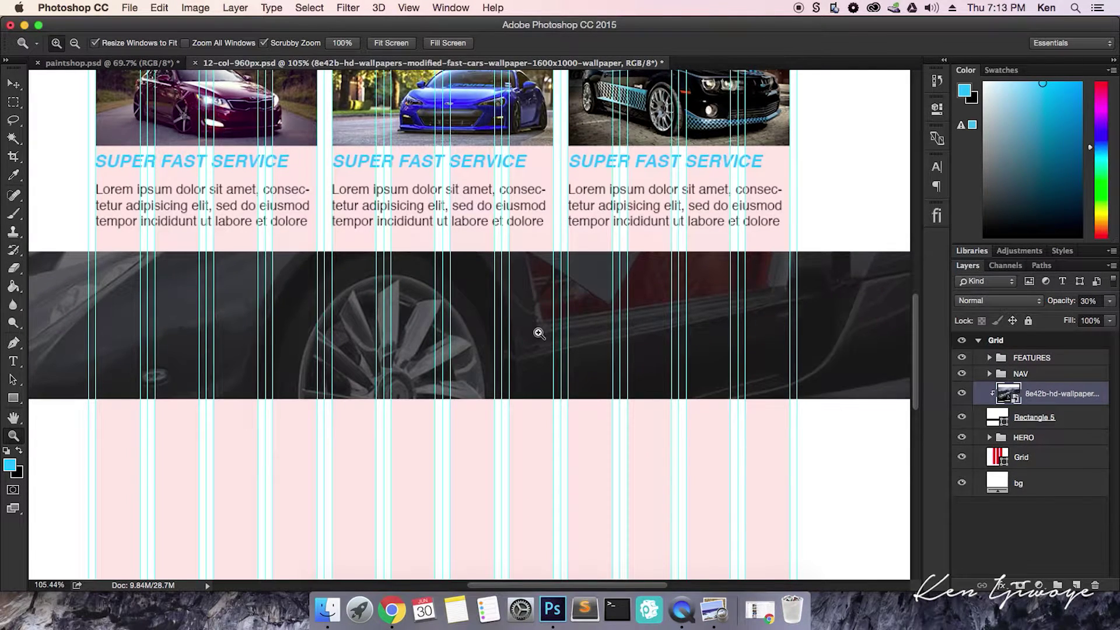
Add the heading "ASK US ABOUT OUR SPECIALS" in the dark band, in white Helvetica Bold Oblique
{"action": "scroll", "coordinate": [460, 332], "scroll_direction": "up", "scroll_amount": 1}
{"action": "key", "text": "t"}
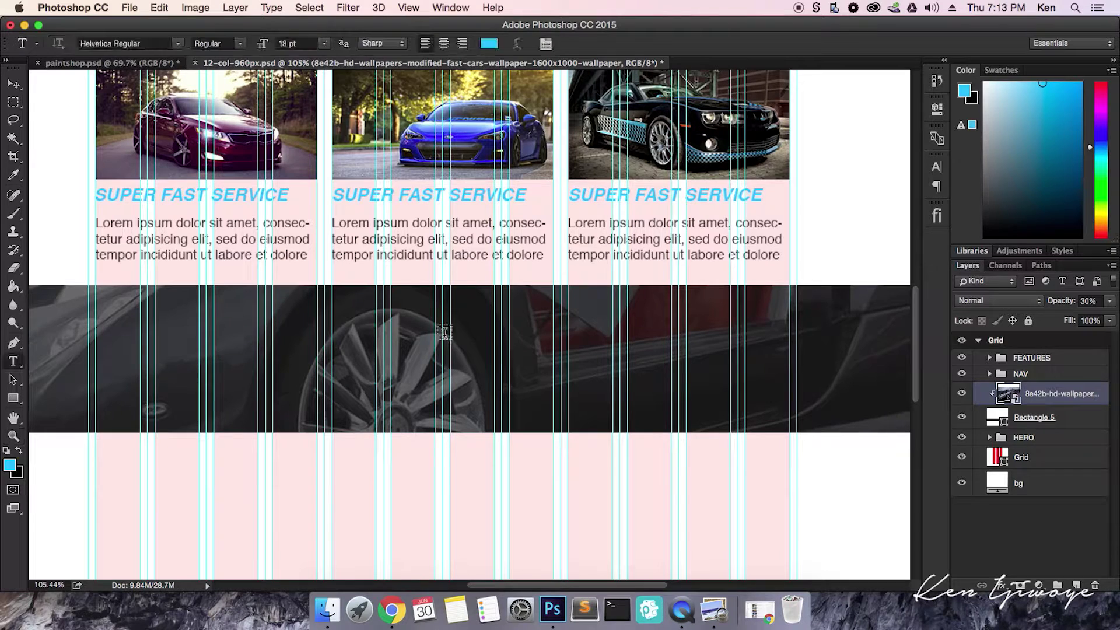
{"action": "left_click", "coordinate": [489, 45]}
{"action": "left_click_drag", "start_coordinate": [559, 195], "coordinate": [471, 144]}
{"action": "left_click", "coordinate": [828, 155]}
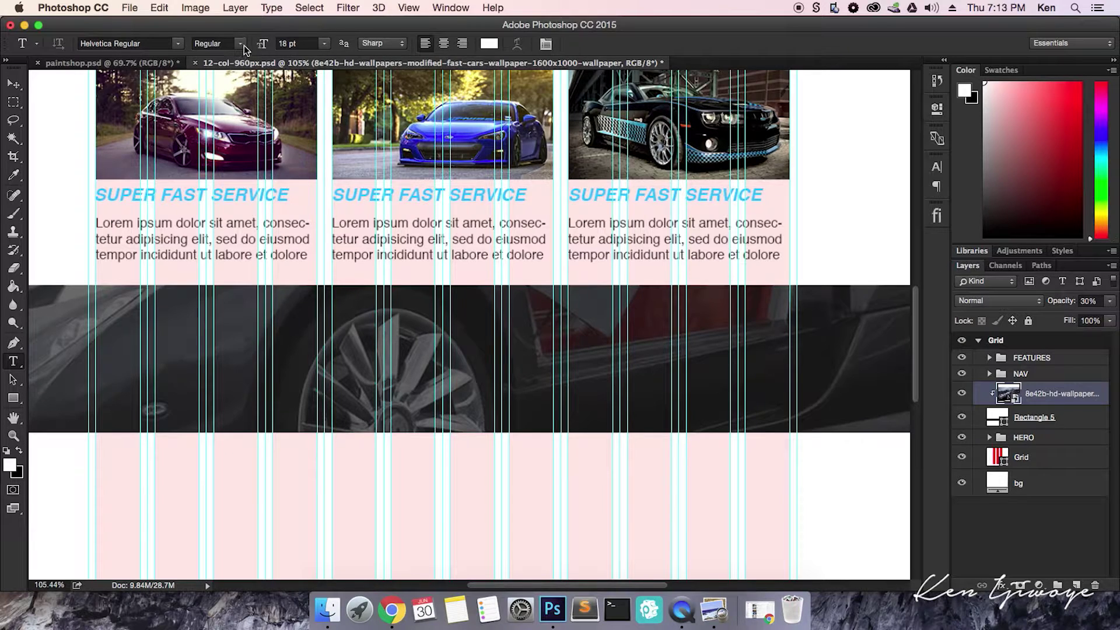
{"action": "left_click", "coordinate": [244, 44]}
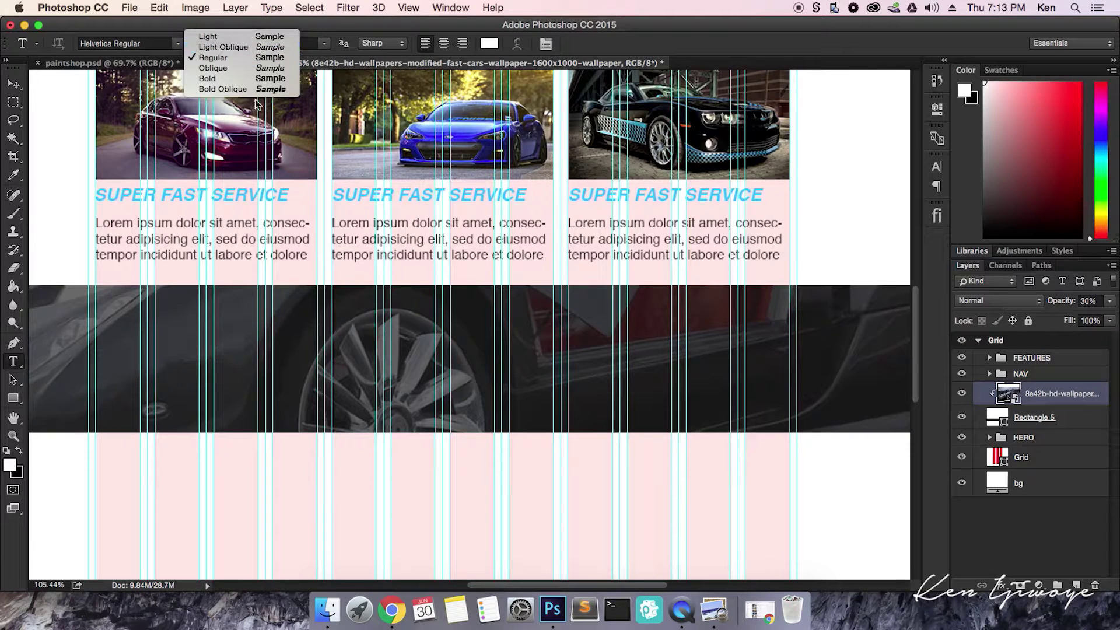
{"action": "left_click", "coordinate": [223, 89]}
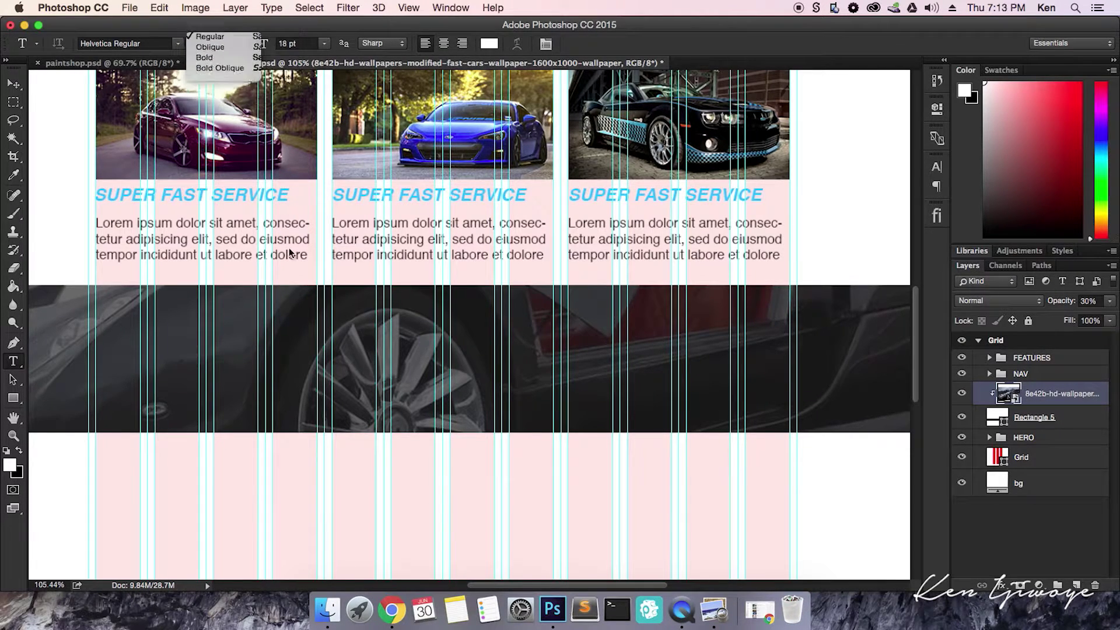
{"action": "left_click", "coordinate": [303, 341]}
{"action": "type", "text": "ASK US A"}
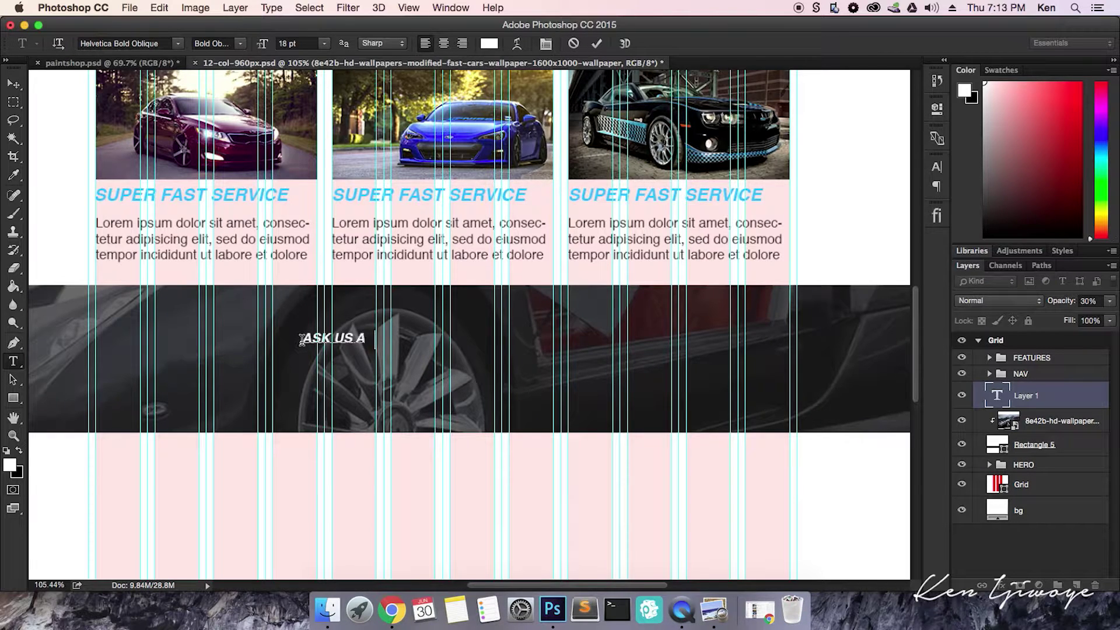
{"action": "type", "text": "BOUT OUR SPECIALS"}
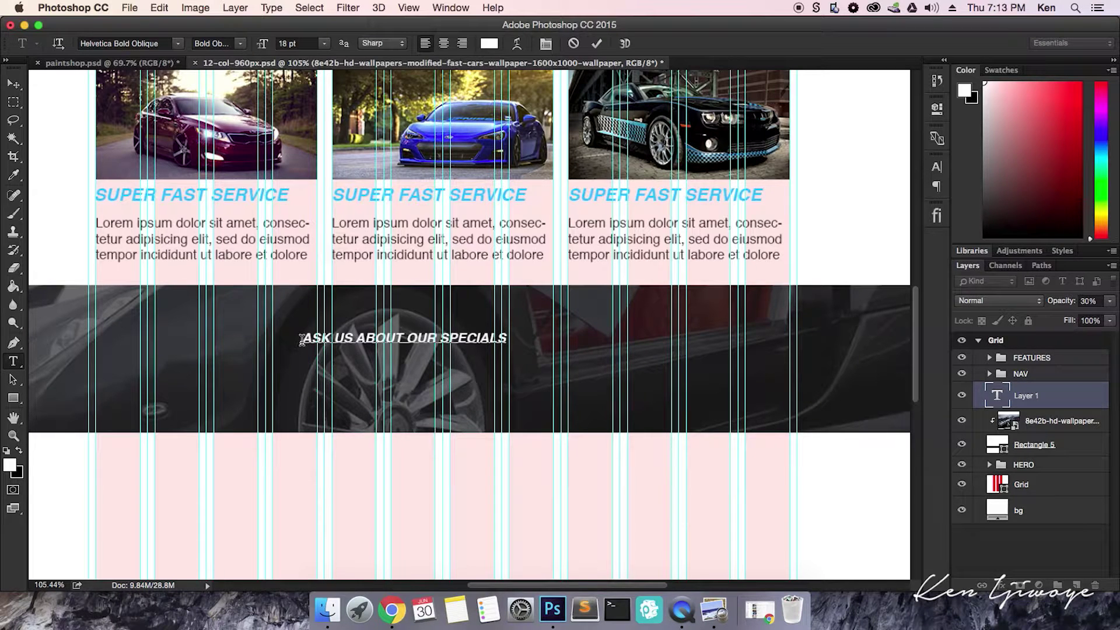
{"action": "left_click", "coordinate": [13, 84]}
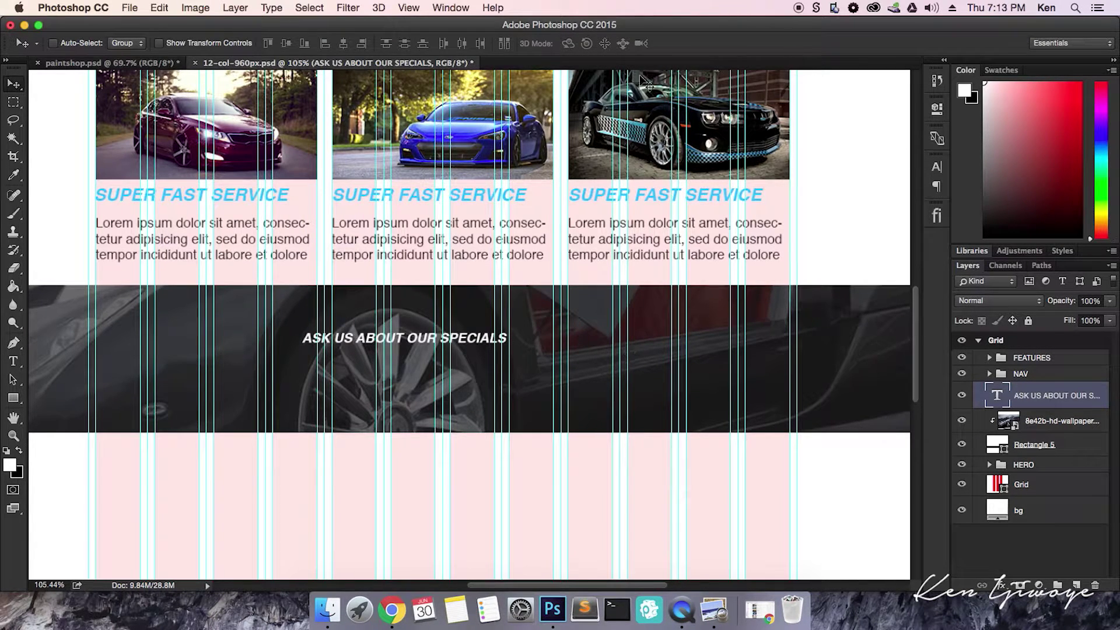
Set the specials heading's font size to 30 pt and shift it left to centre it on the grid
{"action": "left_click", "coordinate": [937, 168]}
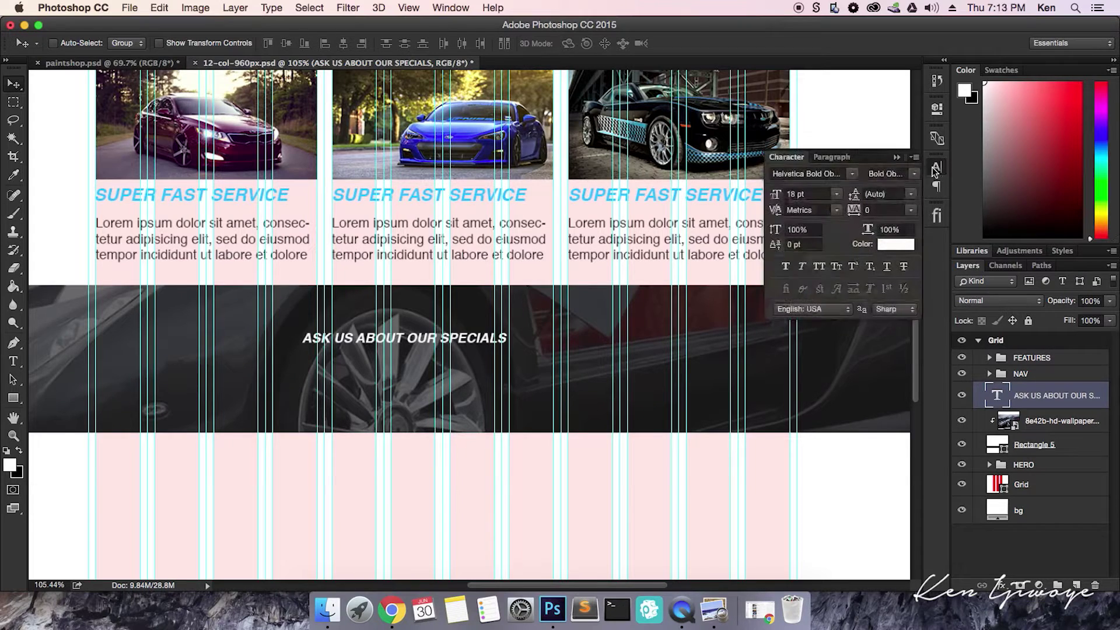
{"action": "left_click", "coordinate": [837, 194]}
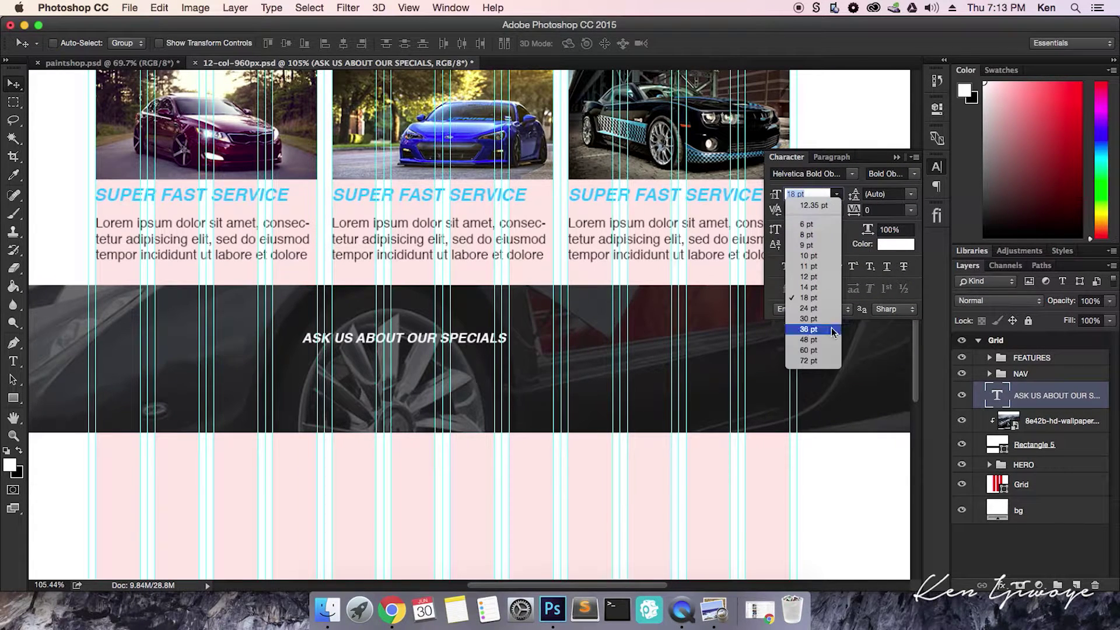
{"action": "left_click", "coordinate": [809, 340]}
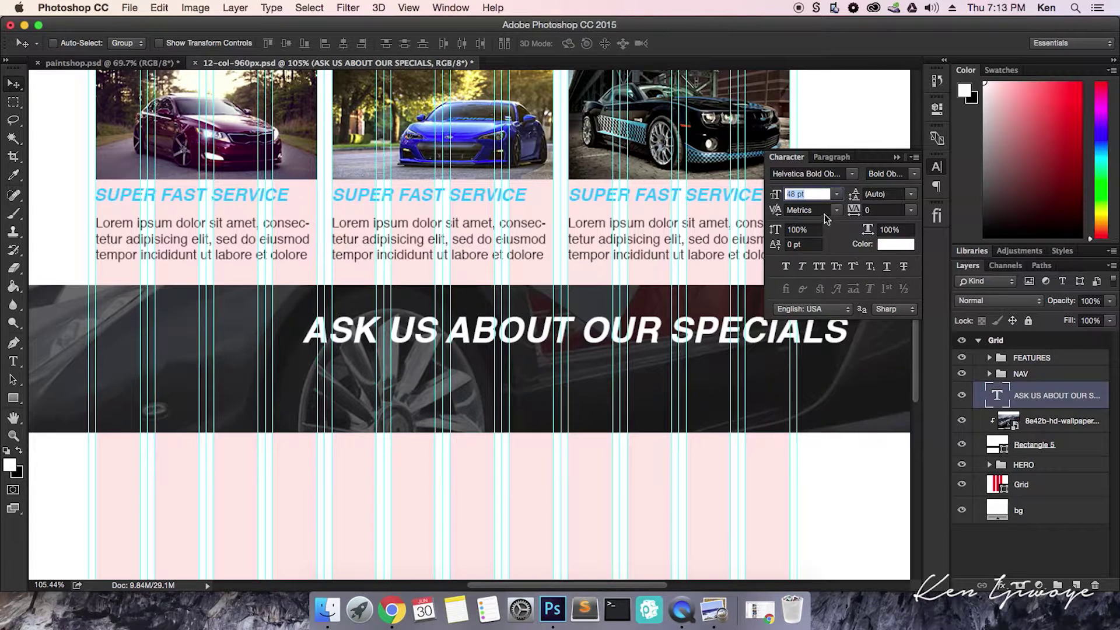
{"action": "left_click", "coordinate": [837, 194]}
{"action": "left_click", "coordinate": [819, 327]}
{"action": "type", "text": "30"}
{"action": "key", "text": "Return"}
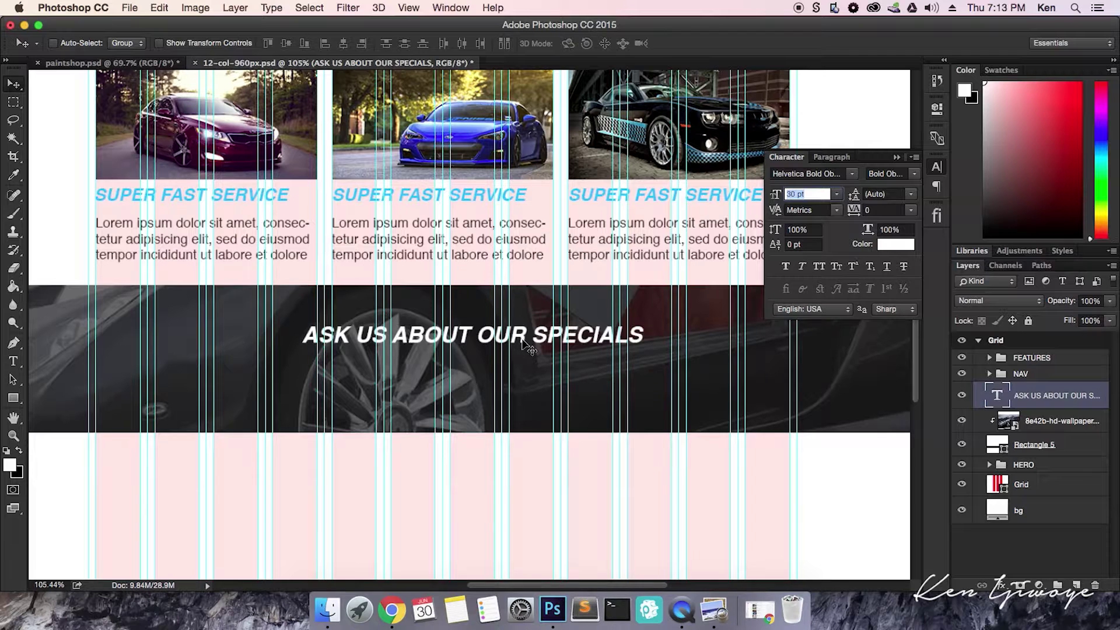
{"action": "left_click_drag", "start_coordinate": [522, 340], "coordinate": [493, 334]}
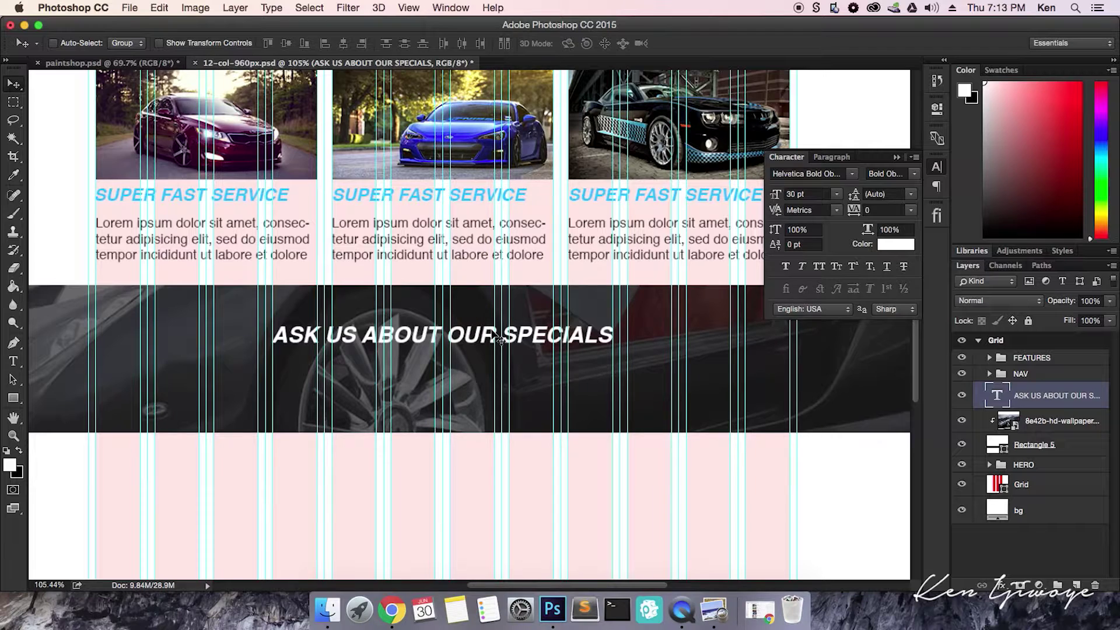
Identify the hero quote button's layers in the HERO group by briefly hiding the REQUEST A QUOTE text and Rectangle 2
{"action": "scroll", "coordinate": [495, 344], "scroll_direction": "up", "scroll_amount": 1}
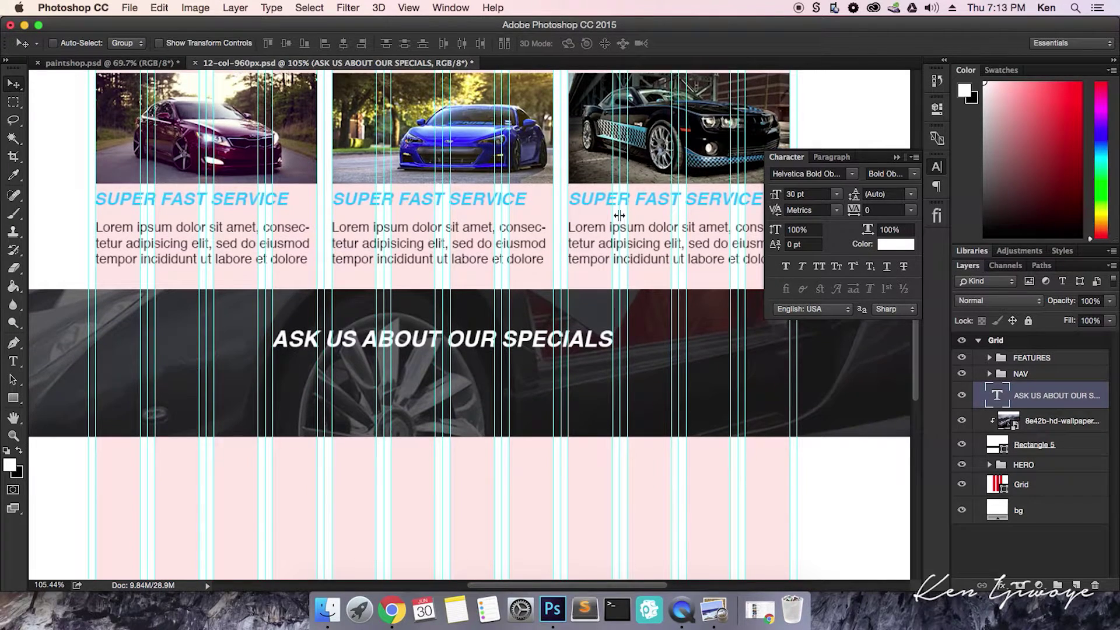
{"action": "scroll", "coordinate": [618, 290], "scroll_direction": "up", "scroll_amount": 10}
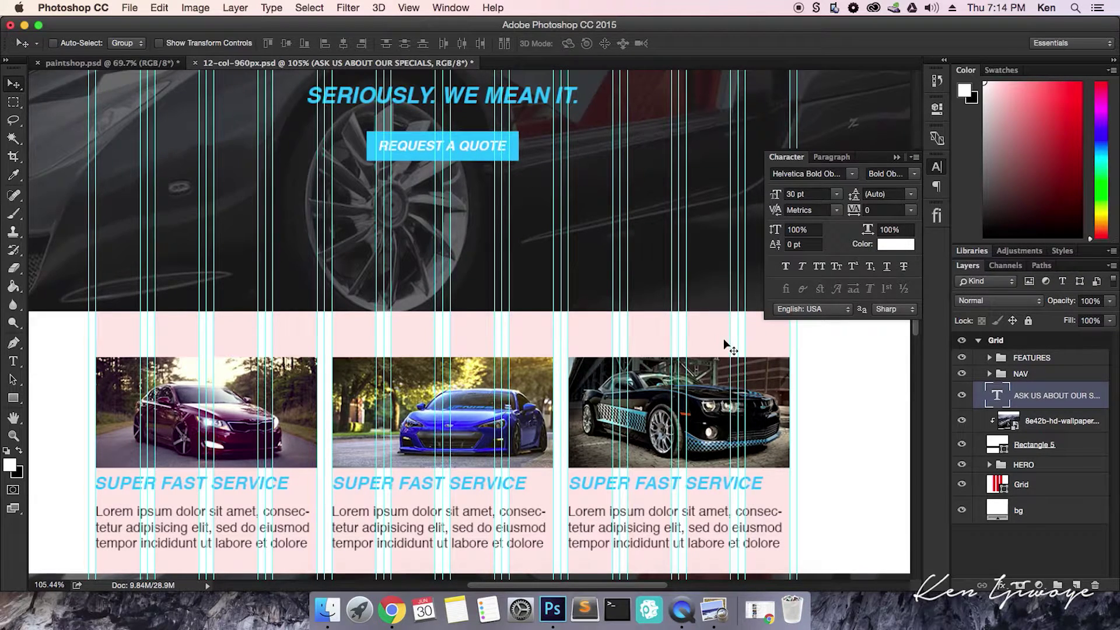
{"action": "scroll", "coordinate": [726, 344], "scroll_direction": "down", "scroll_amount": 5}
{"action": "scroll", "coordinate": [726, 344], "scroll_direction": "down", "scroll_amount": 12}
{"action": "scroll", "coordinate": [483, 357], "scroll_direction": "up", "scroll_amount": 6}
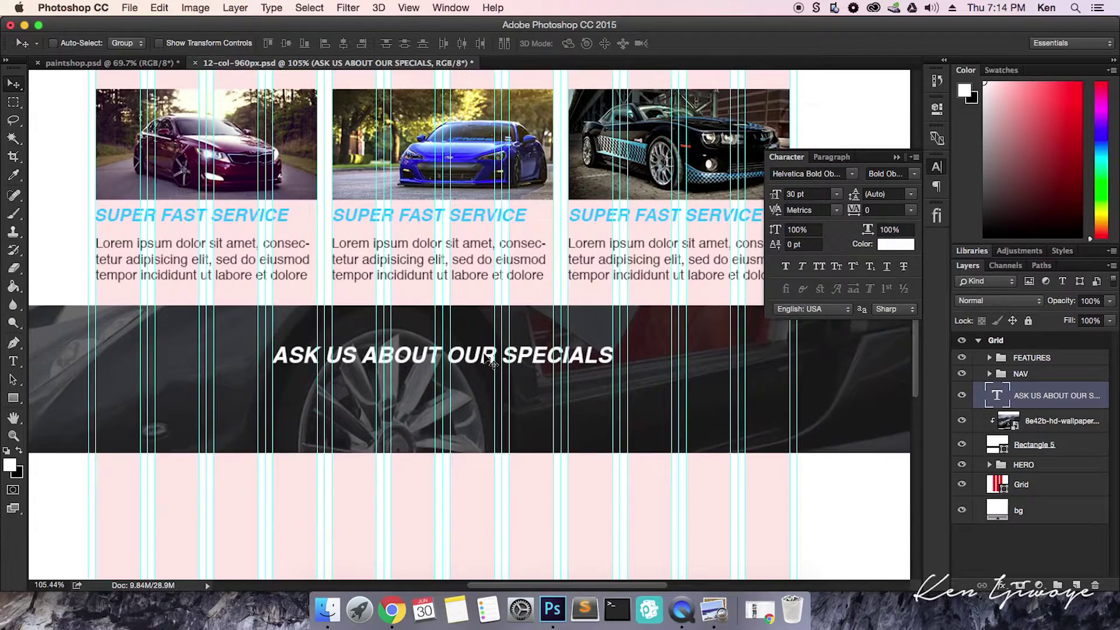
{"action": "scroll", "coordinate": [483, 352], "scroll_direction": "up", "scroll_amount": 14}
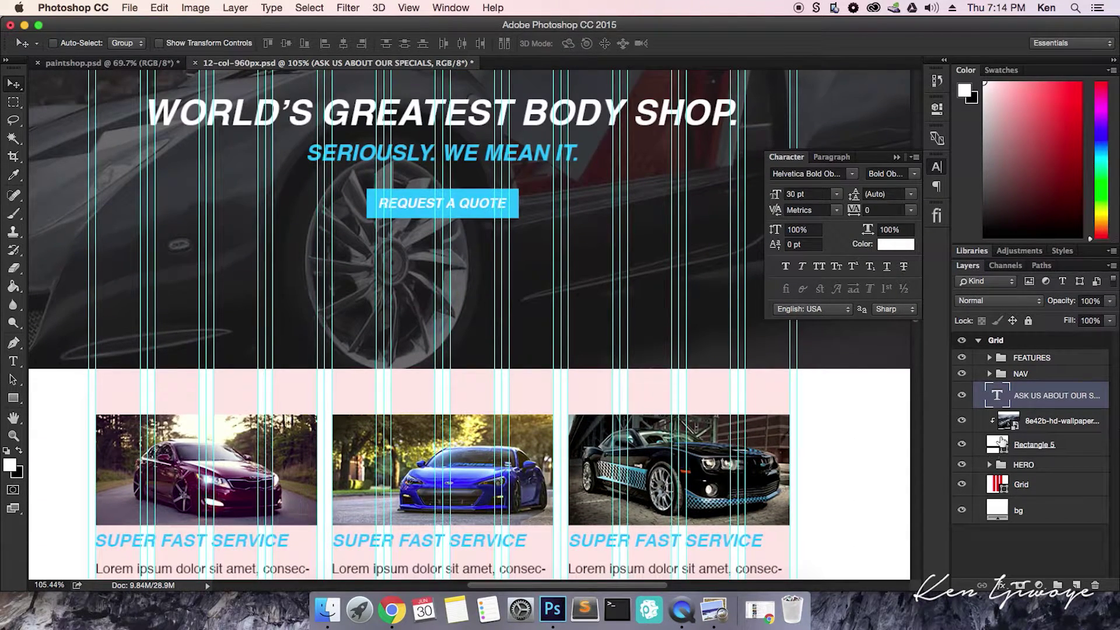
{"action": "left_click", "coordinate": [990, 373]}
{"action": "left_click", "coordinate": [990, 374]}
{"action": "left_click", "coordinate": [989, 465]}
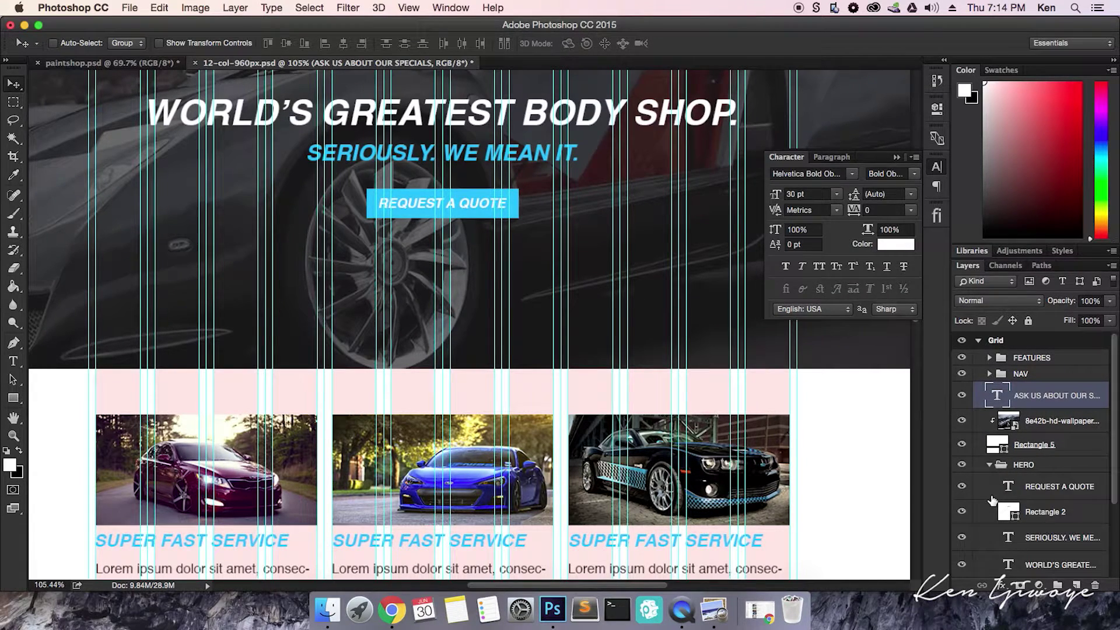
{"action": "left_click", "coordinate": [1058, 486]}
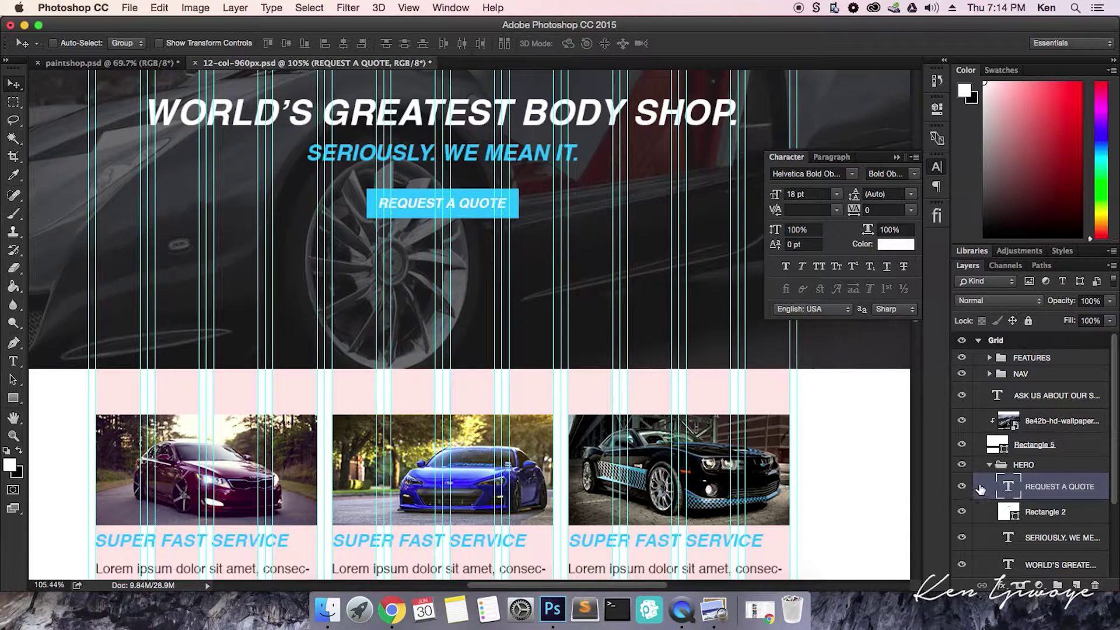
{"action": "left_click", "coordinate": [962, 487]}
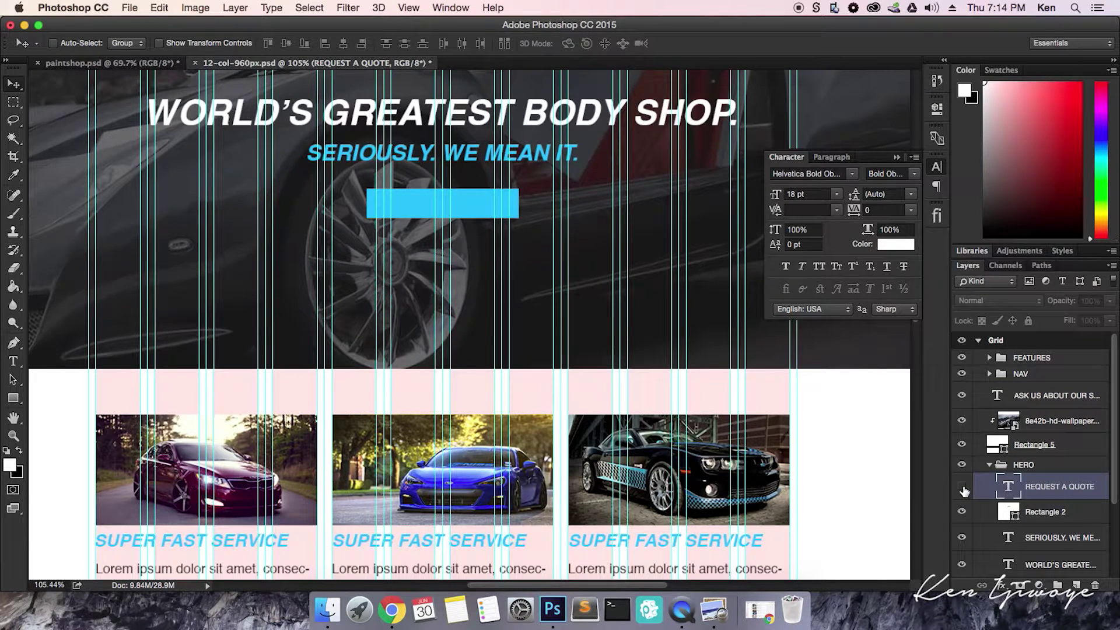
{"action": "left_click", "coordinate": [962, 487]}
{"action": "left_click", "coordinate": [961, 512]}
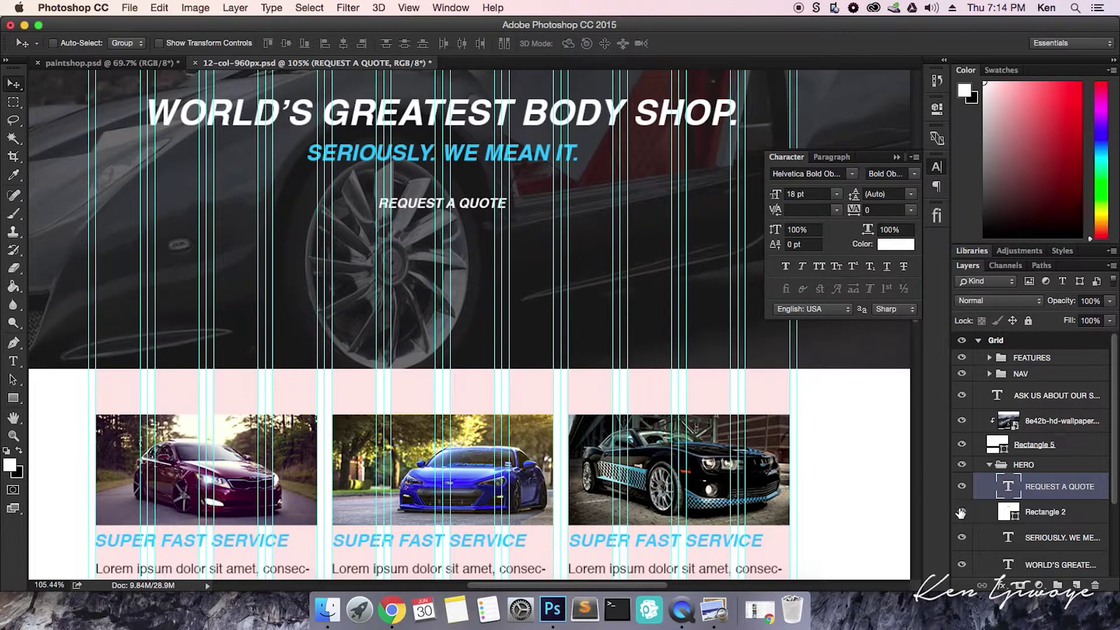
{"action": "left_click", "coordinate": [961, 512]}
Duplicate the REQUEST A QUOTE text and Rectangle 2 layers together, and collapse the HERO group
{"action": "left_click", "coordinate": [1057, 511]}
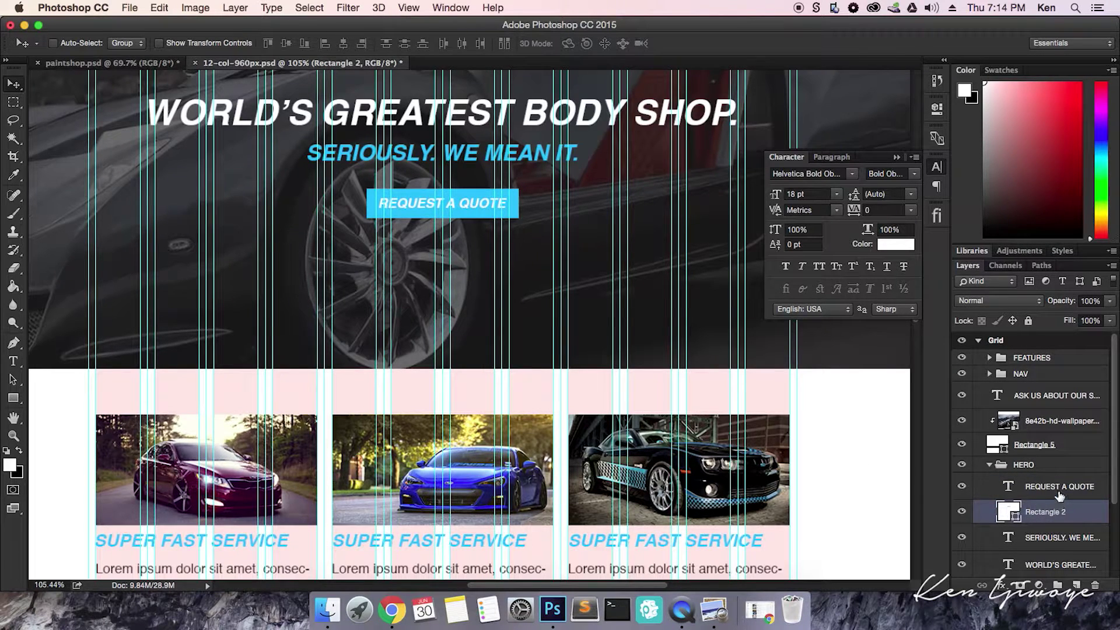
{"action": "left_click", "coordinate": [1059, 494], "text": "shift"}
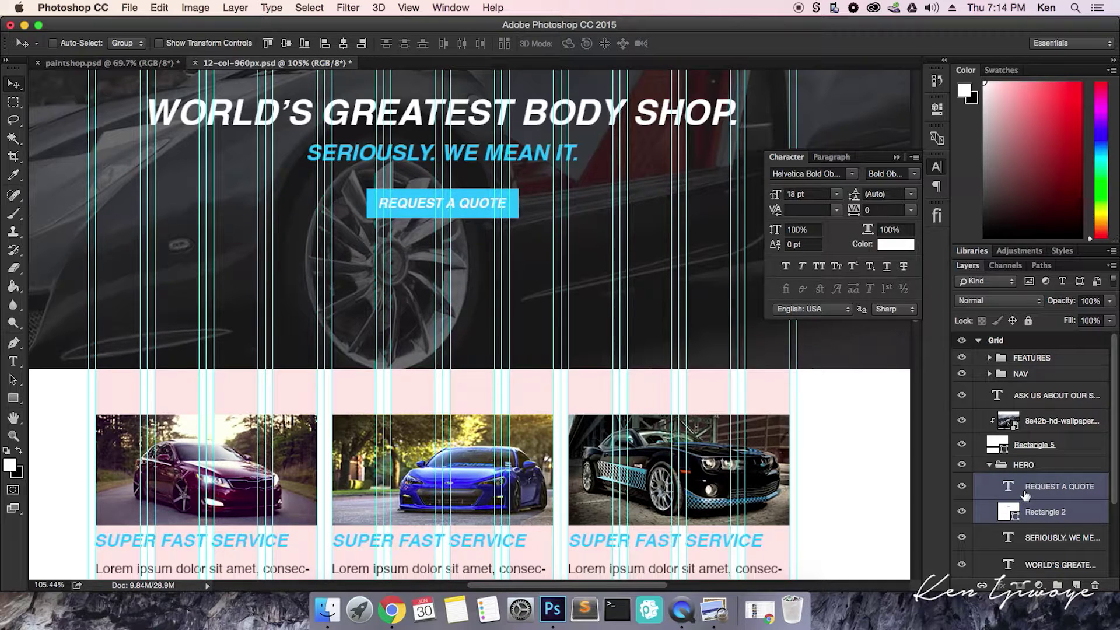
{"action": "key", "text": "super+j"}
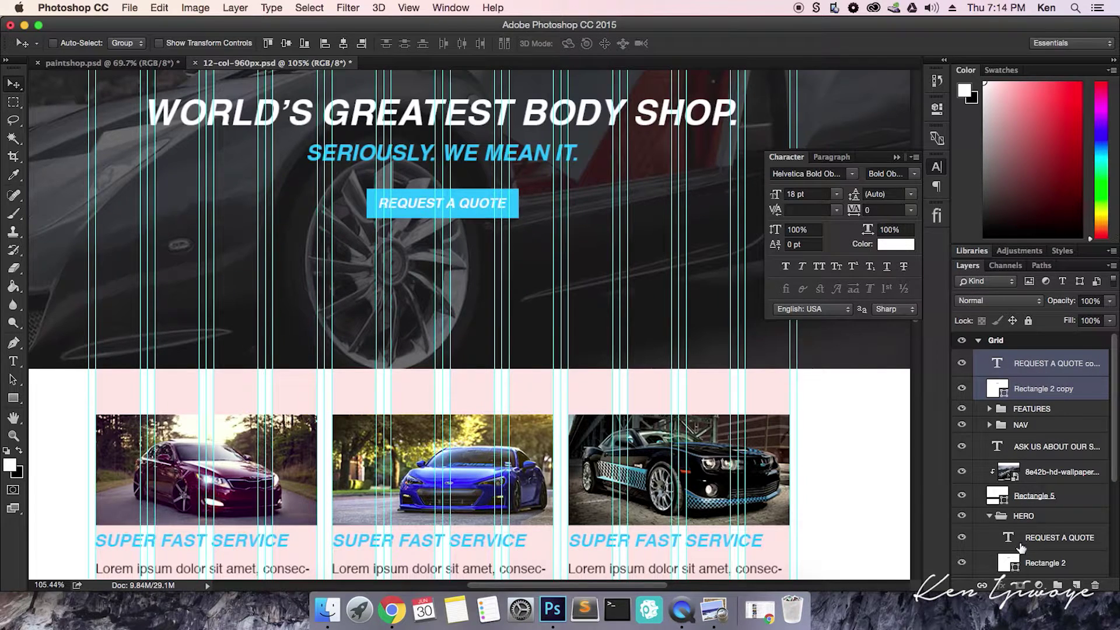
{"action": "scroll", "coordinate": [1024, 544], "scroll_direction": "down", "scroll_amount": 1}
{"action": "left_click", "coordinate": [986, 503]}
{"action": "left_click", "coordinate": [987, 502]}
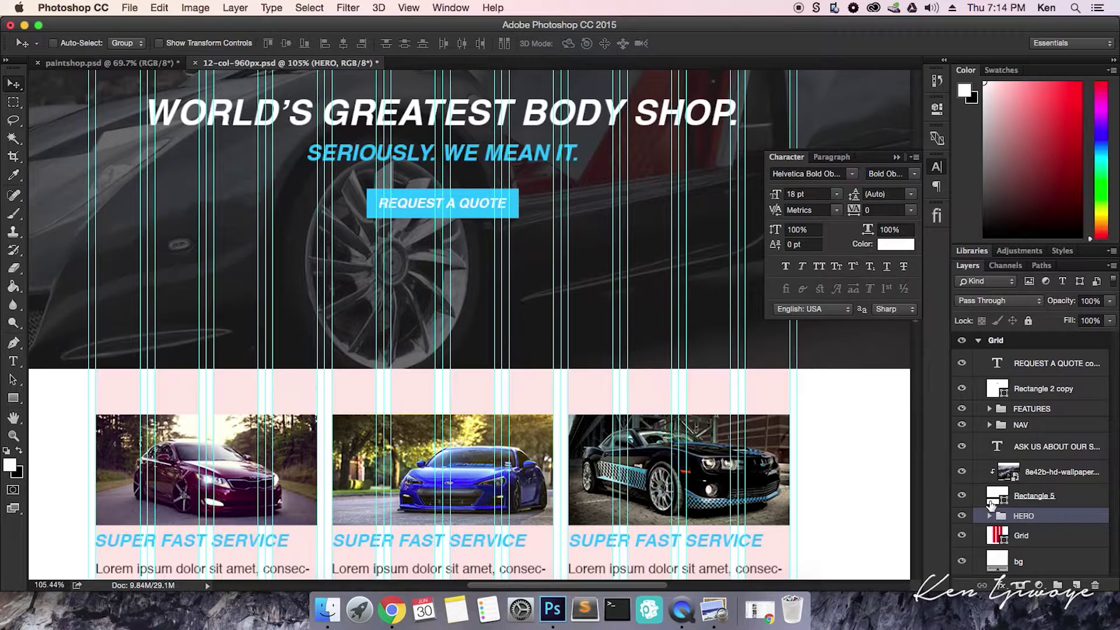
Move the copied button text and rectangle layers below the NAV group, directly above the specials heading layer
{"action": "left_click", "coordinate": [1041, 368]}
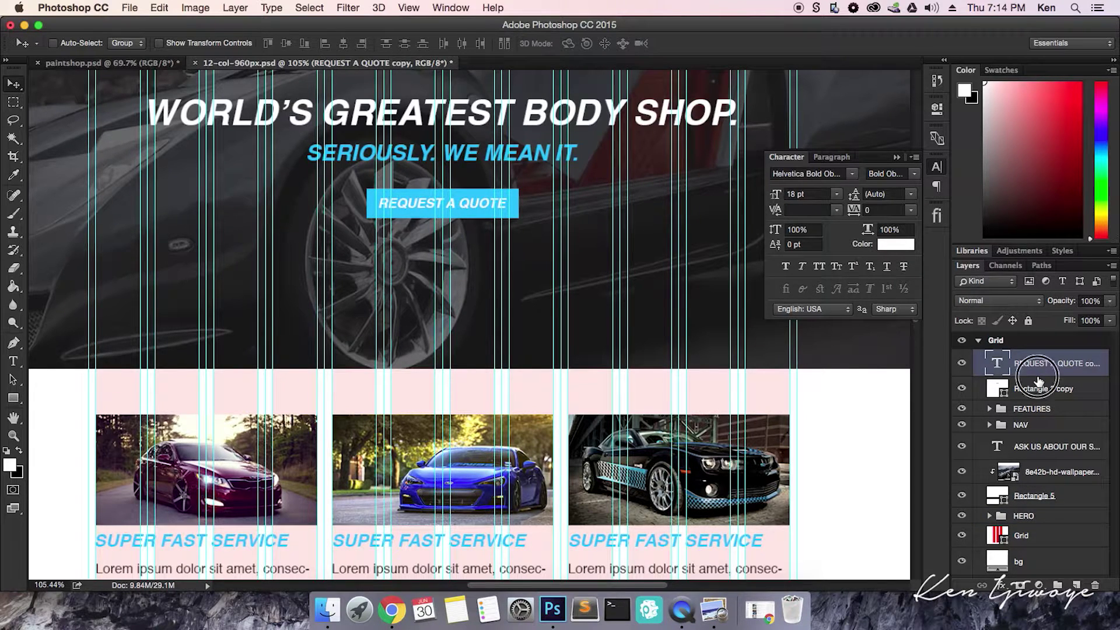
{"action": "left_click", "coordinate": [1039, 385], "text": "shift"}
{"action": "left_click_drag", "start_coordinate": [1042, 371], "coordinate": [1035, 439]}
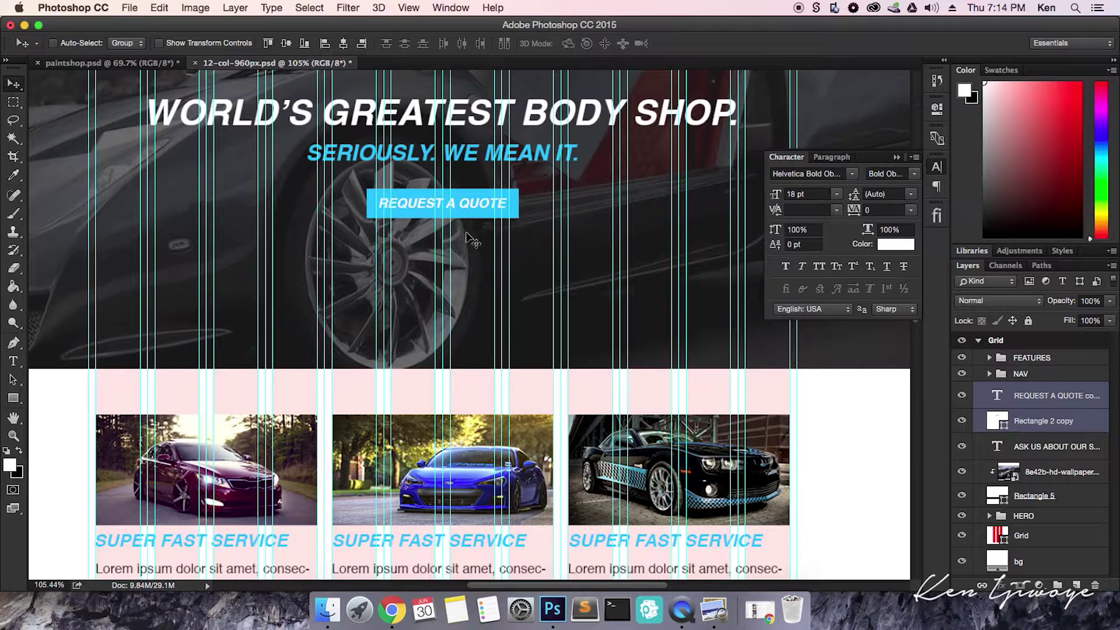
Move the copied REQUEST A QUOTE button straight down into the call-to-action band, just below the specials heading
{"action": "left_click_drag", "start_coordinate": [469, 205], "coordinate": [487, 298]}
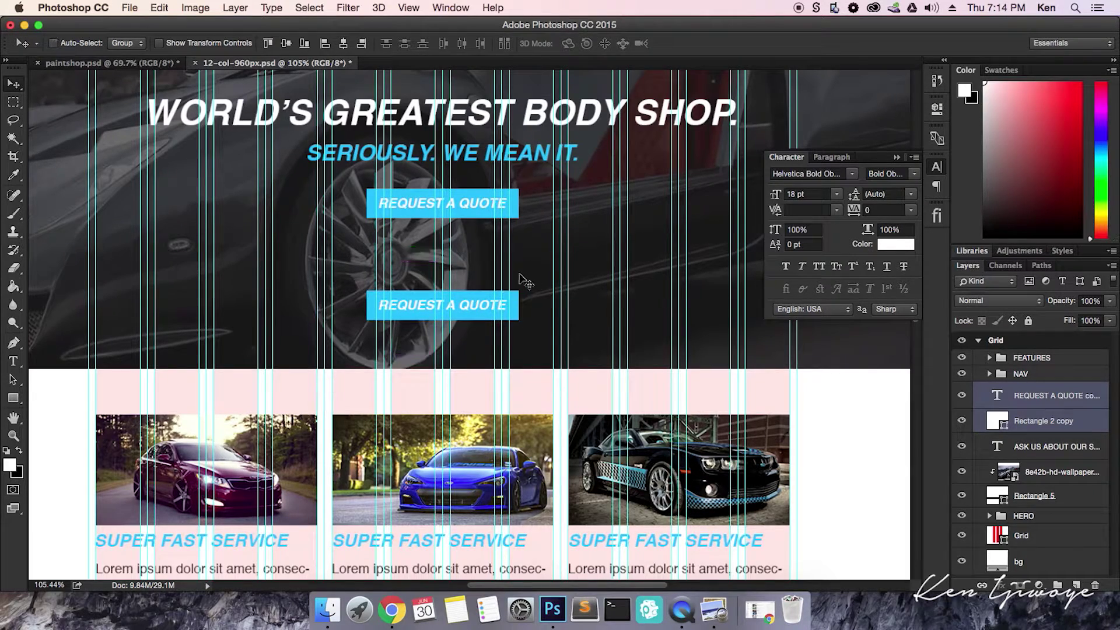
{"action": "key", "text": "z"}
{"action": "left_click_drag", "start_coordinate": [531, 272], "coordinate": [502, 291]}
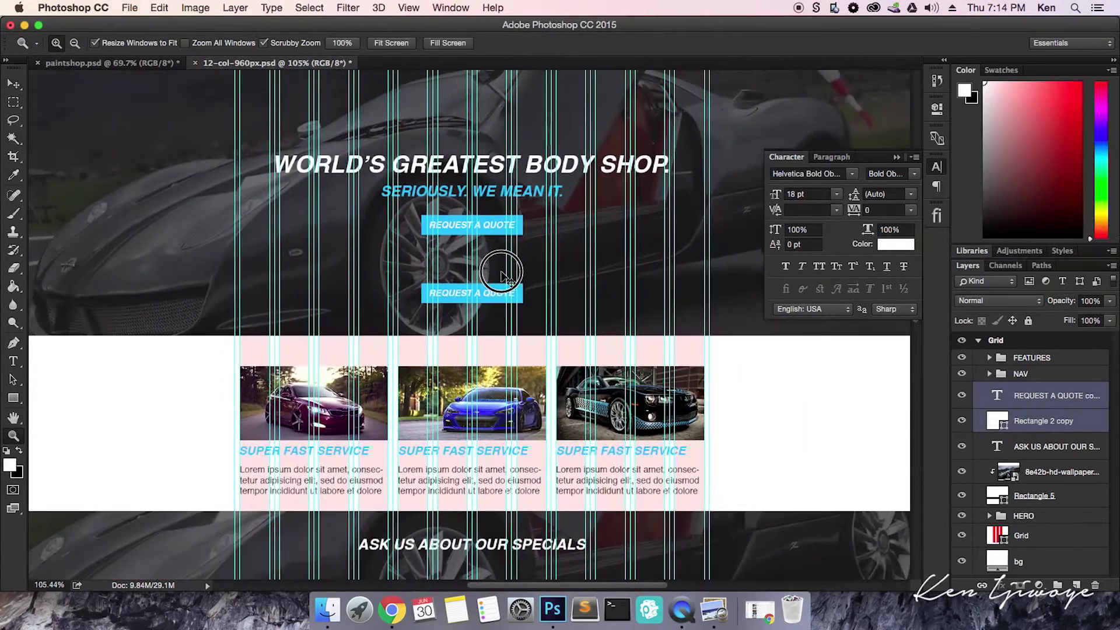
{"action": "key", "text": "v"}
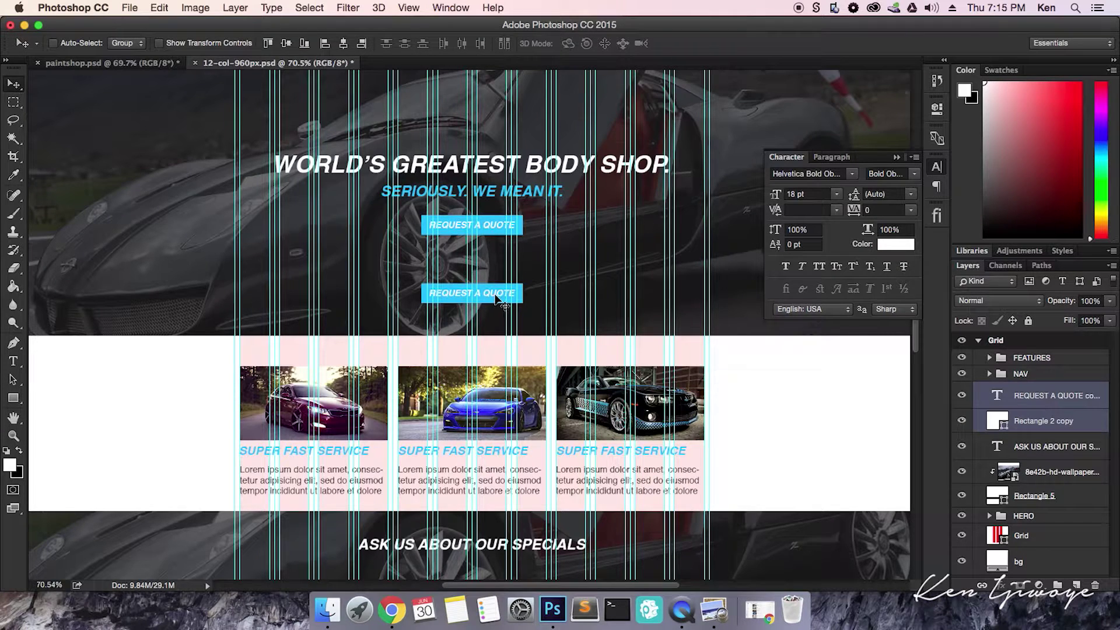
{"action": "left_click_drag", "start_coordinate": [494, 293], "coordinate": [490, 524]}
{"action": "scroll", "coordinate": [490, 519], "scroll_direction": "down", "scroll_amount": 3}
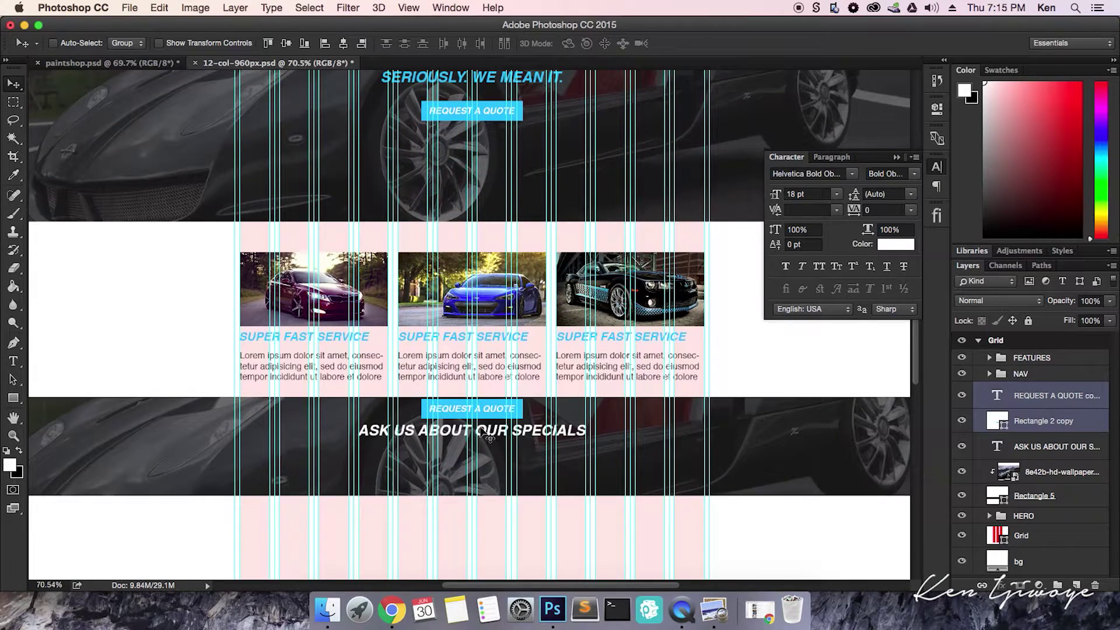
{"action": "left_click_drag", "start_coordinate": [489, 405], "coordinate": [489, 459]}
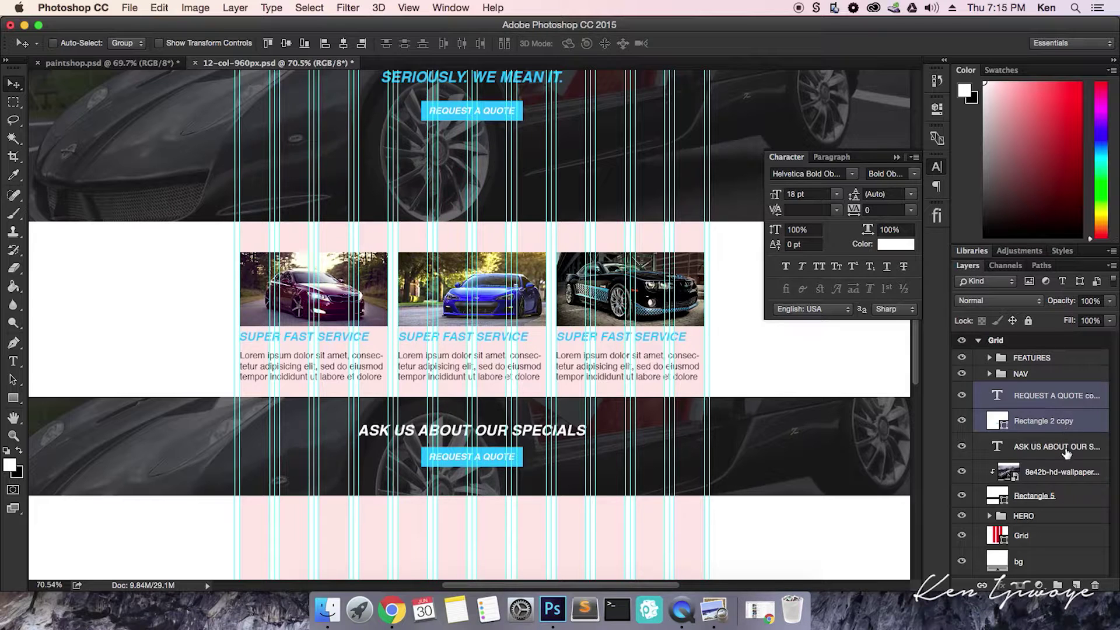
Group the copied quote button, specials heading, wallpaper image and Rectangle 5 layers, and name the group CTA
{"action": "left_click", "coordinate": [1059, 400]}
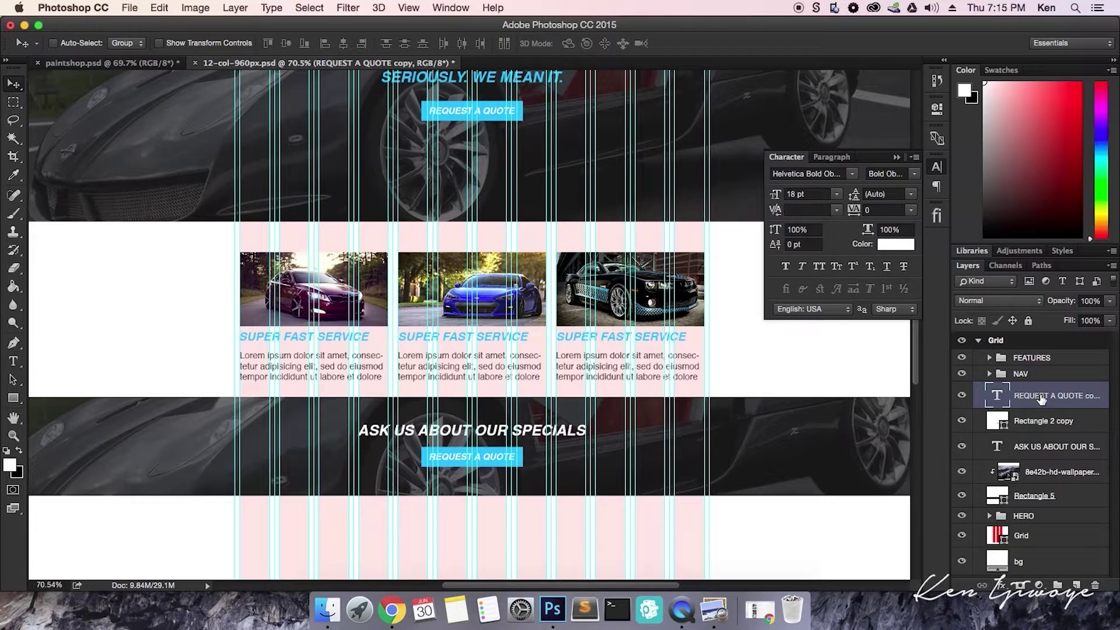
{"action": "left_click", "coordinate": [1073, 500], "text": "shift"}
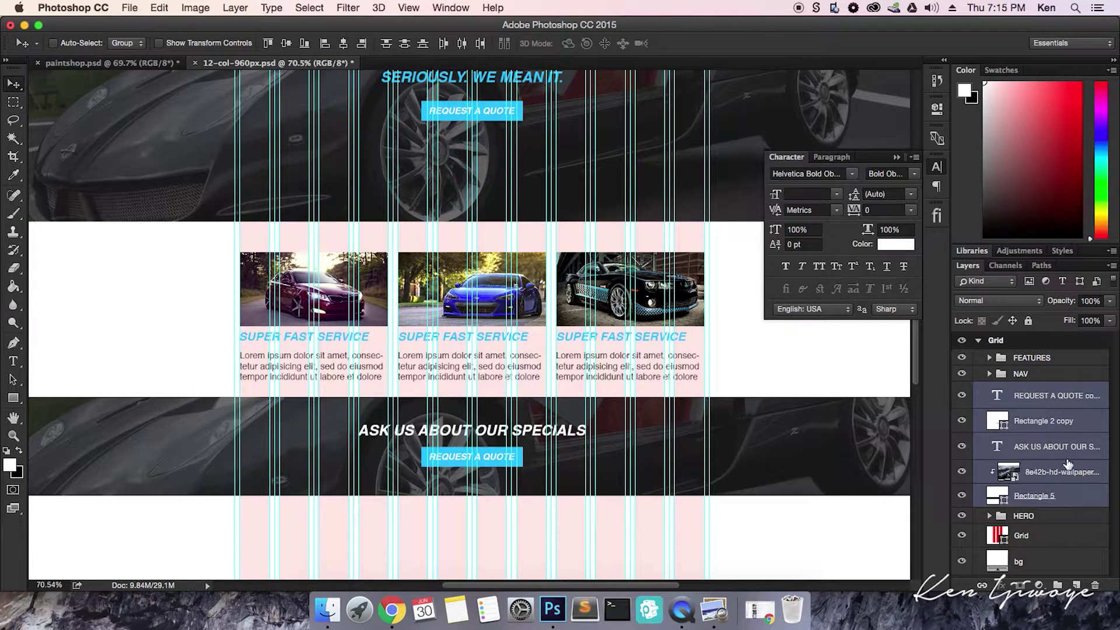
{"action": "left_click", "coordinate": [1057, 587]}
{"action": "double_click", "coordinate": [1024, 390]}
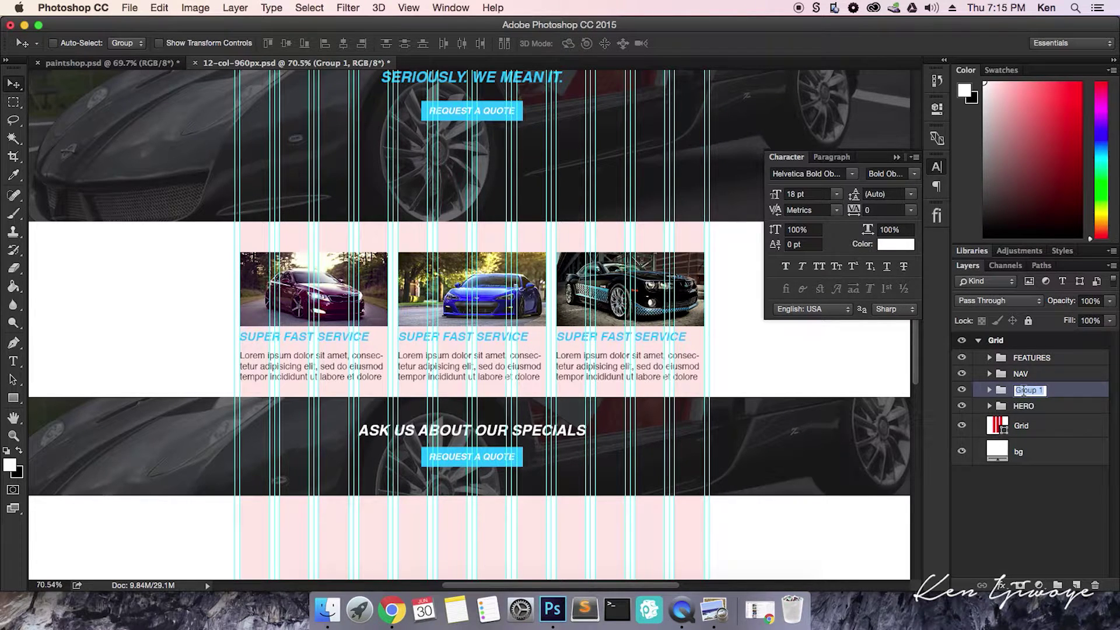
{"action": "type", "text": "C"}
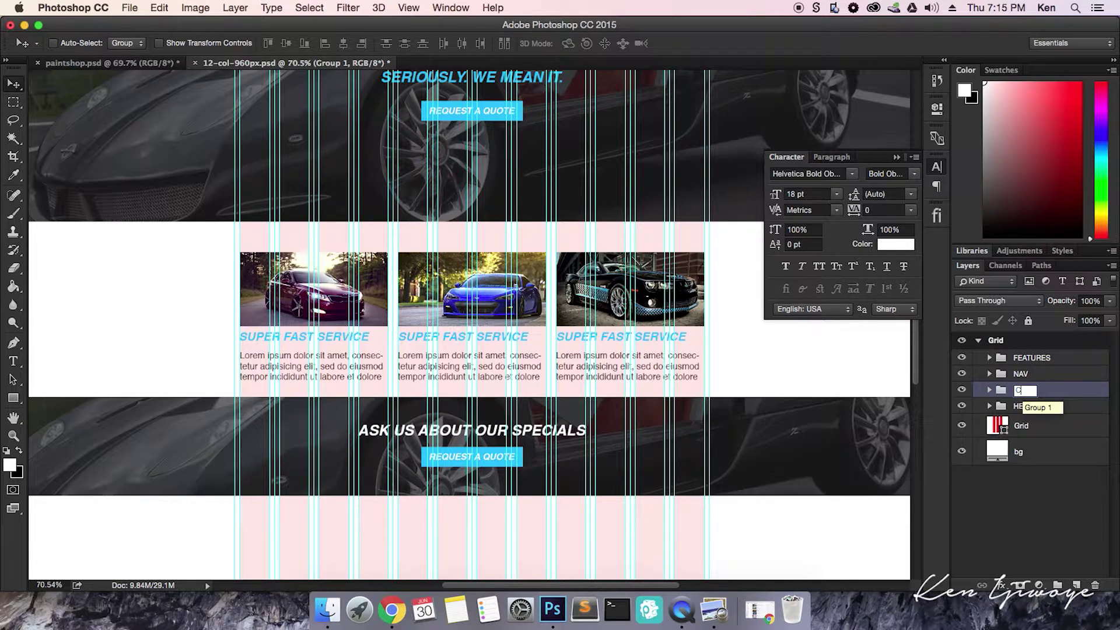
{"action": "type", "text": "TA"}
{"action": "key", "text": "Return"}
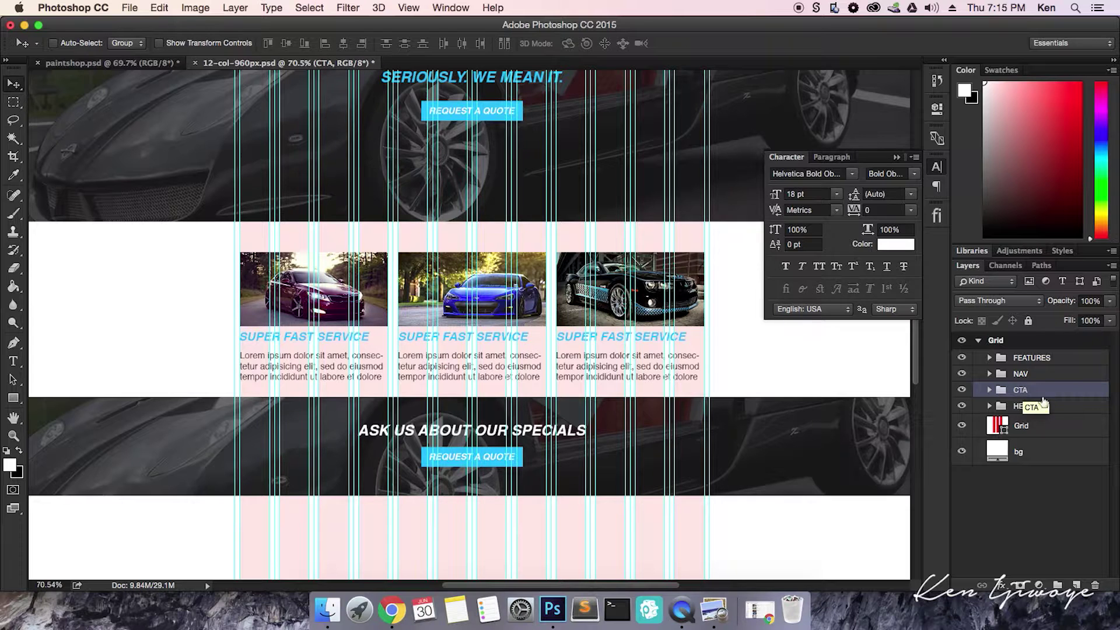
Examine the footer design in paintshop.psd and return to the 12-col-960px.psd mockup
{"action": "scroll", "coordinate": [700, 416], "scroll_direction": "down", "scroll_amount": 2}
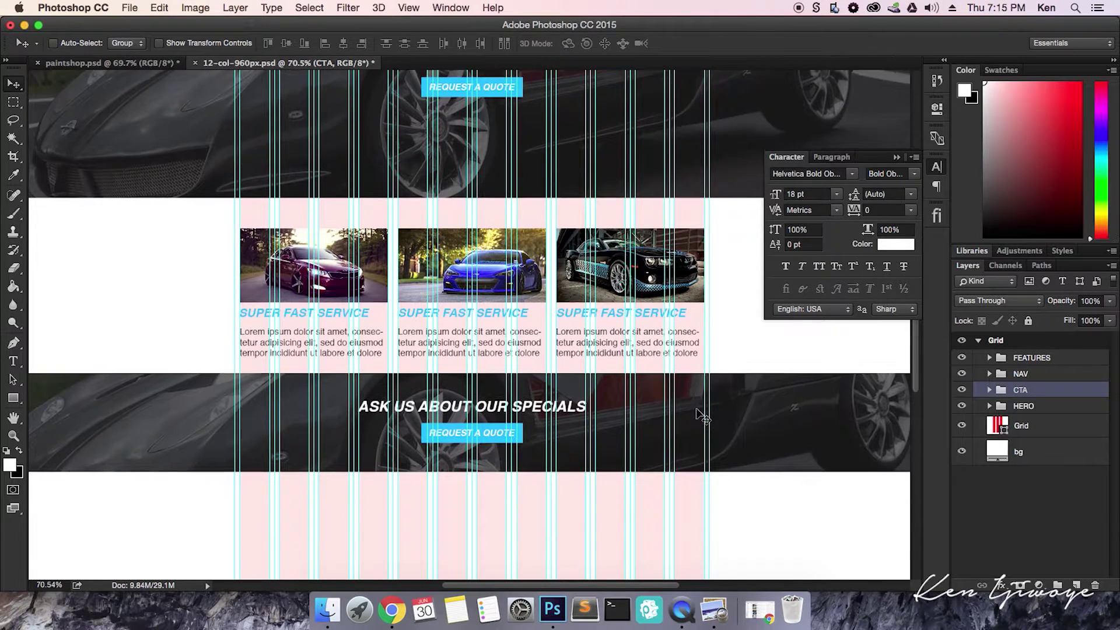
{"action": "scroll", "coordinate": [700, 416], "scroll_direction": "down", "scroll_amount": 3}
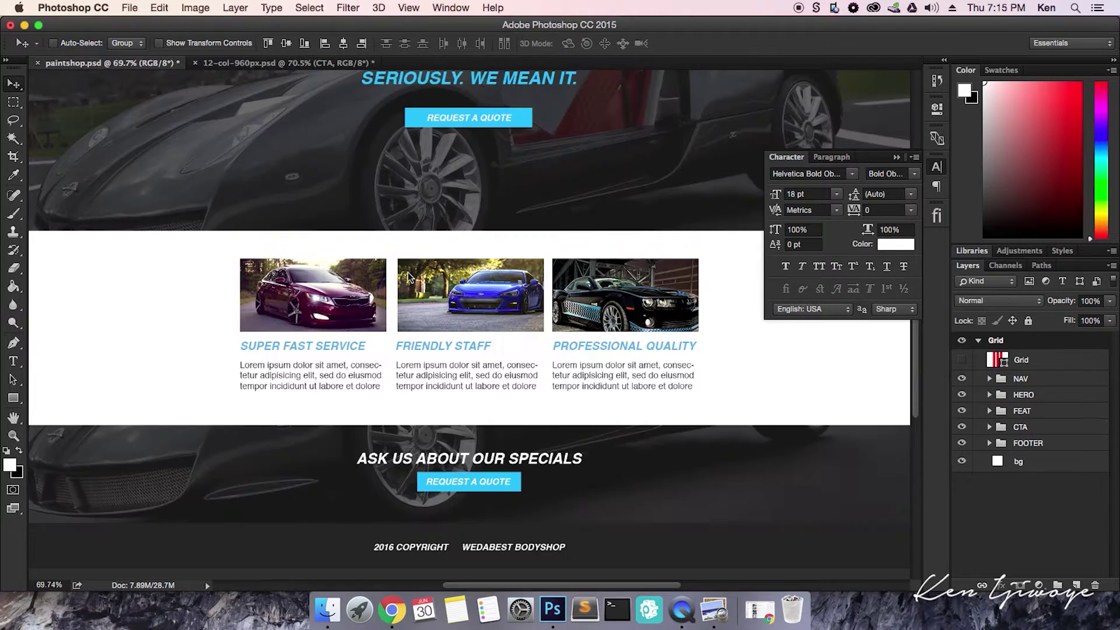
{"action": "left_click", "coordinate": [108, 63]}
{"action": "scroll", "coordinate": [566, 434], "scroll_direction": "down", "scroll_amount": 3}
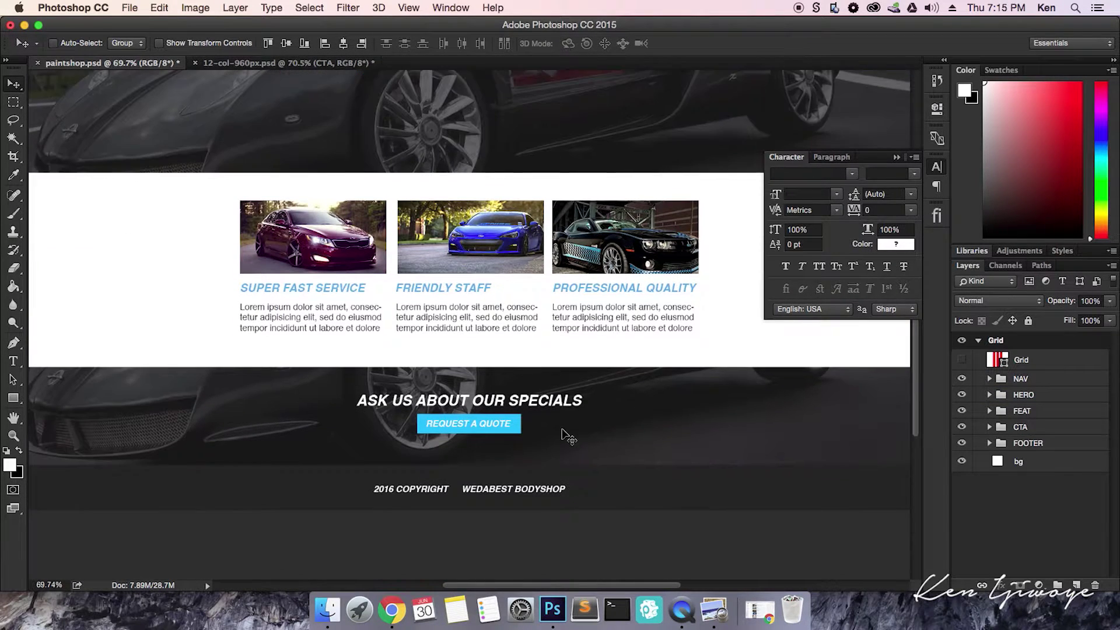
{"action": "scroll", "coordinate": [565, 434], "scroll_direction": "down", "scroll_amount": 2}
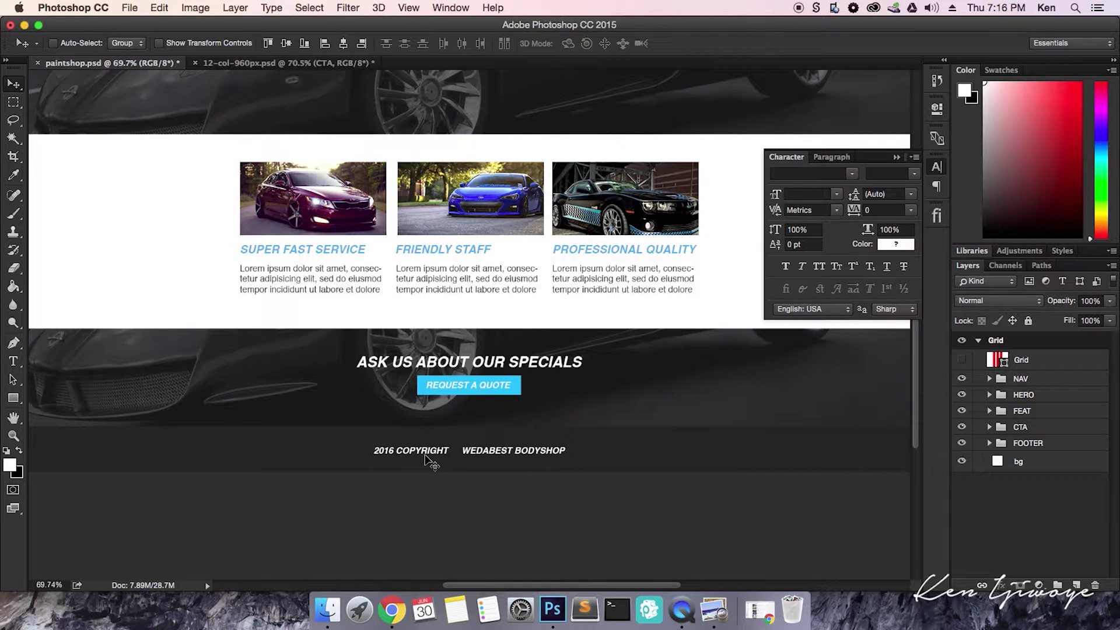
{"action": "left_click", "coordinate": [289, 62]}
Draw a footer rectangle in the white area beneath the call-to-action band and size it to 1930 px wide by 100 px high
{"action": "key", "text": "z"}
{"action": "left_click_drag", "start_coordinate": [569, 482], "coordinate": [541, 485]}
{"action": "scroll", "coordinate": [542, 486], "scroll_direction": "down", "scroll_amount": 3}
{"action": "scroll", "coordinate": [543, 487], "scroll_direction": "up", "scroll_amount": 1}
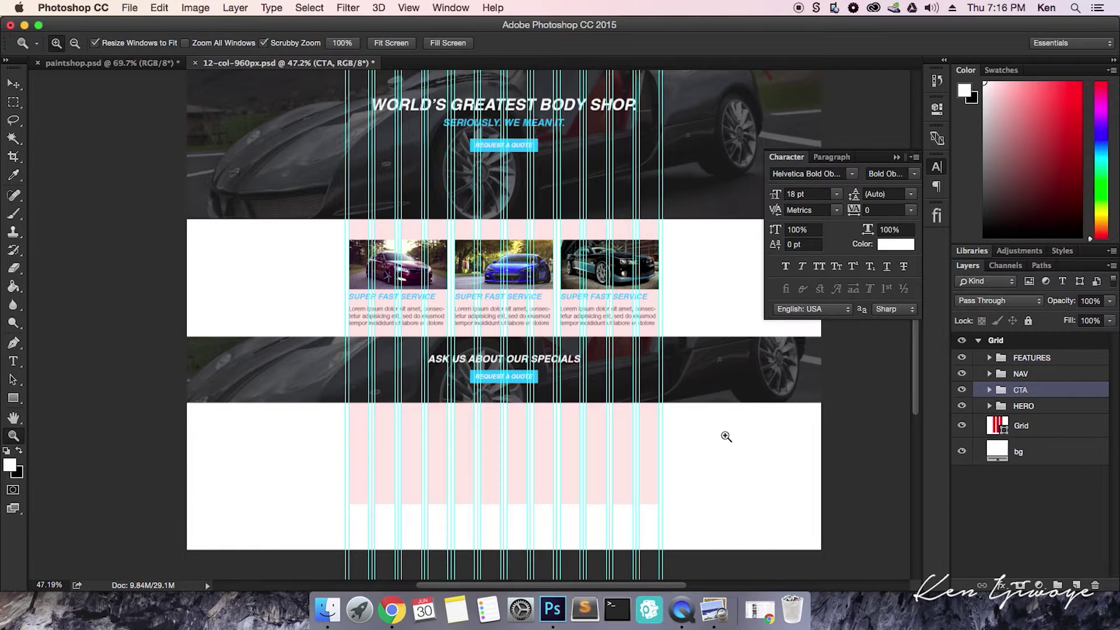
{"action": "key", "text": "u"}
{"action": "left_click_drag", "start_coordinate": [795, 424], "coordinate": [254, 452]}
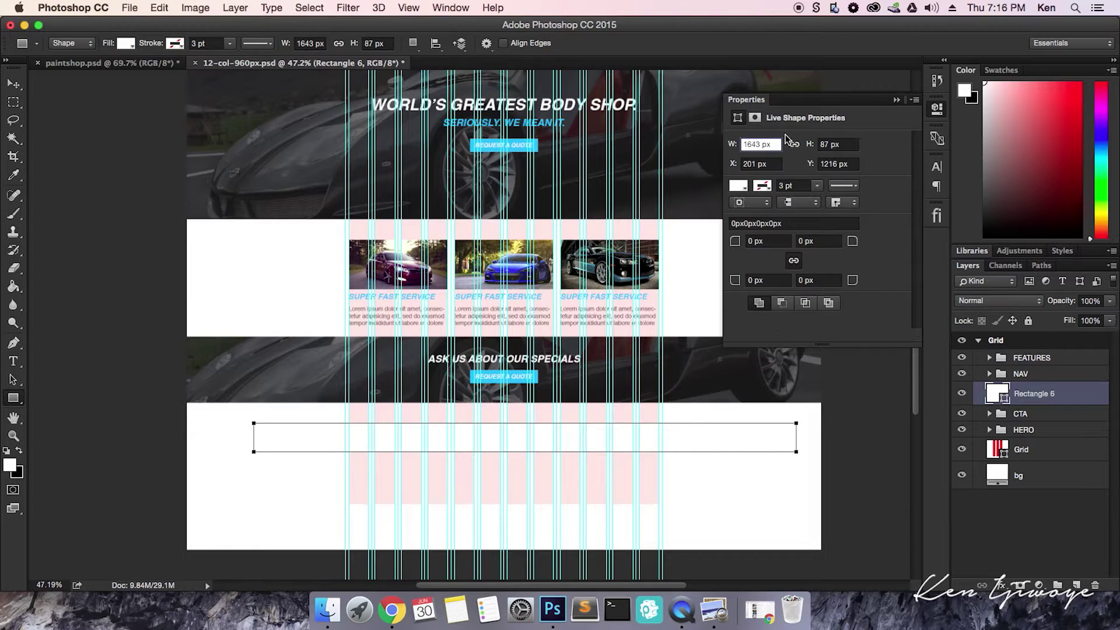
{"action": "double_click", "coordinate": [749, 144]}
{"action": "type", "text": "1"}
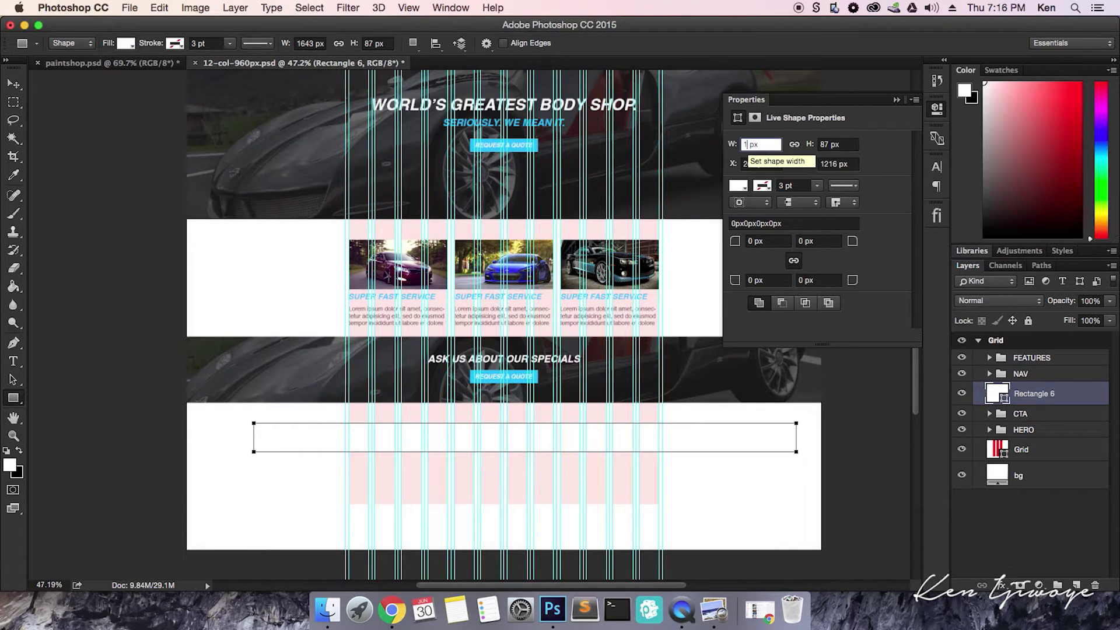
{"action": "key", "text": "Tab"}
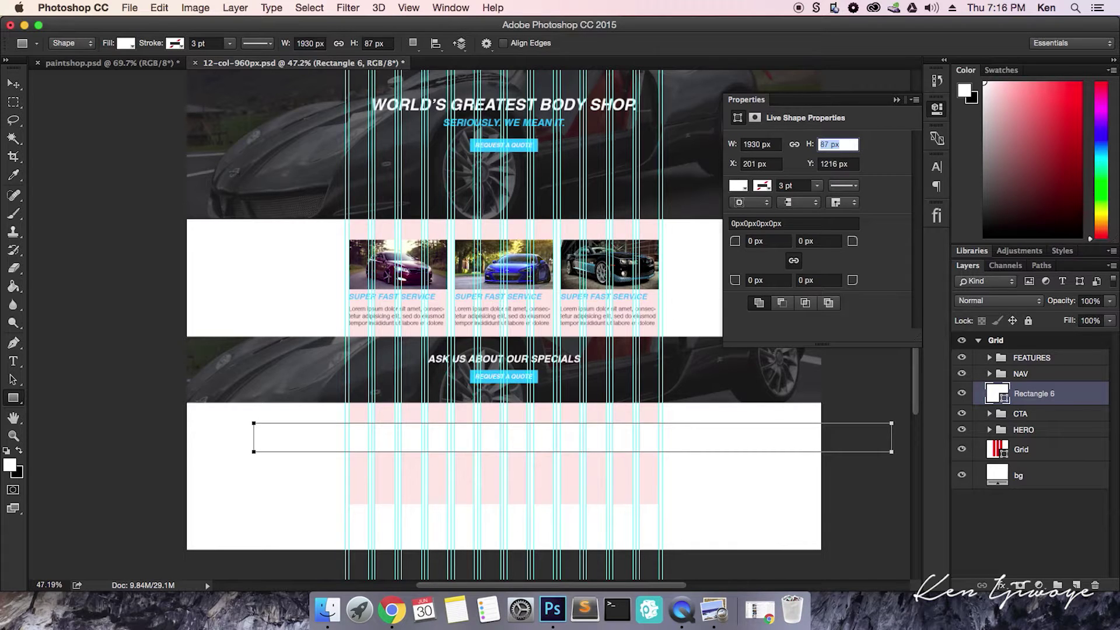
{"action": "type", "text": "100"}
{"action": "key", "text": "Return"}
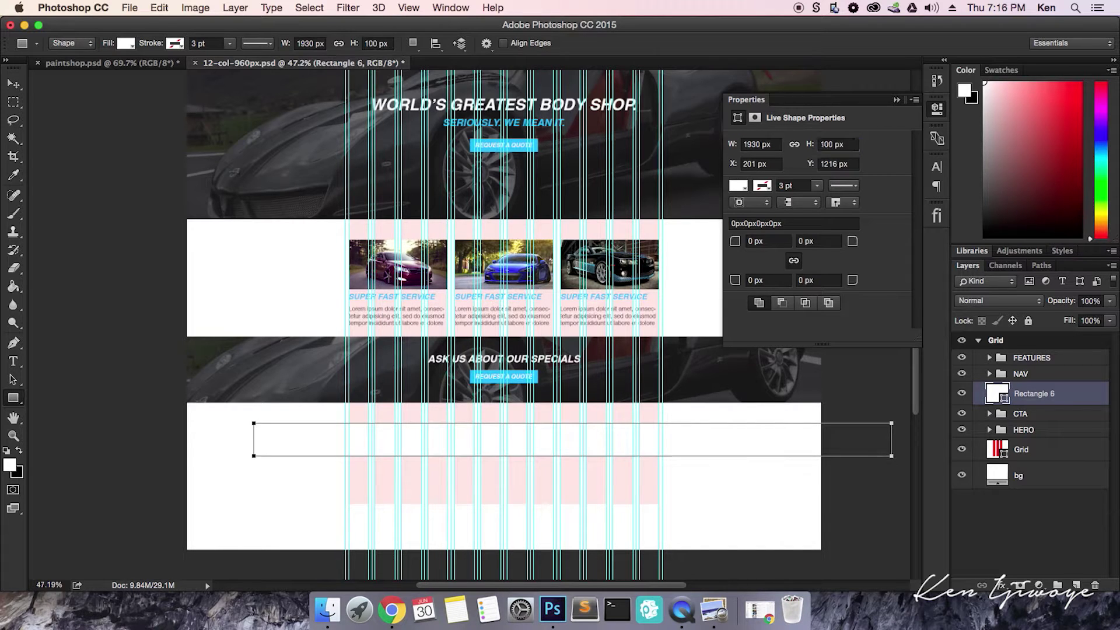
Fill the footer rectangle with a dark grey swatch and close its shape properties
{"action": "left_click", "coordinate": [739, 186]}
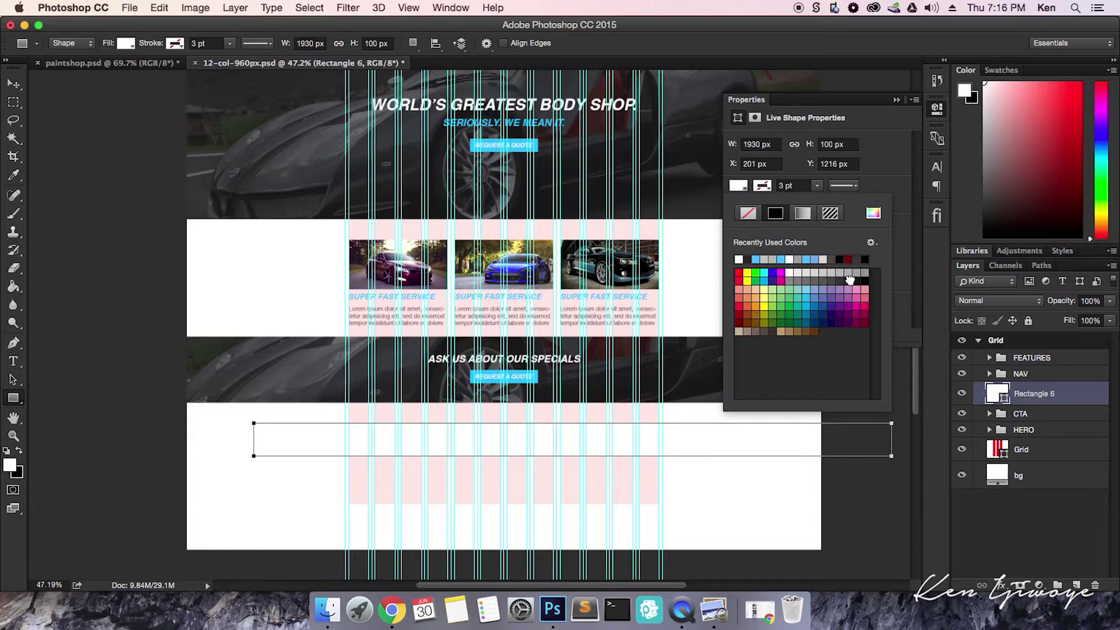
{"action": "left_click", "coordinate": [849, 280]}
{"action": "left_click", "coordinate": [885, 182]}
{"action": "left_click", "coordinate": [937, 110]}
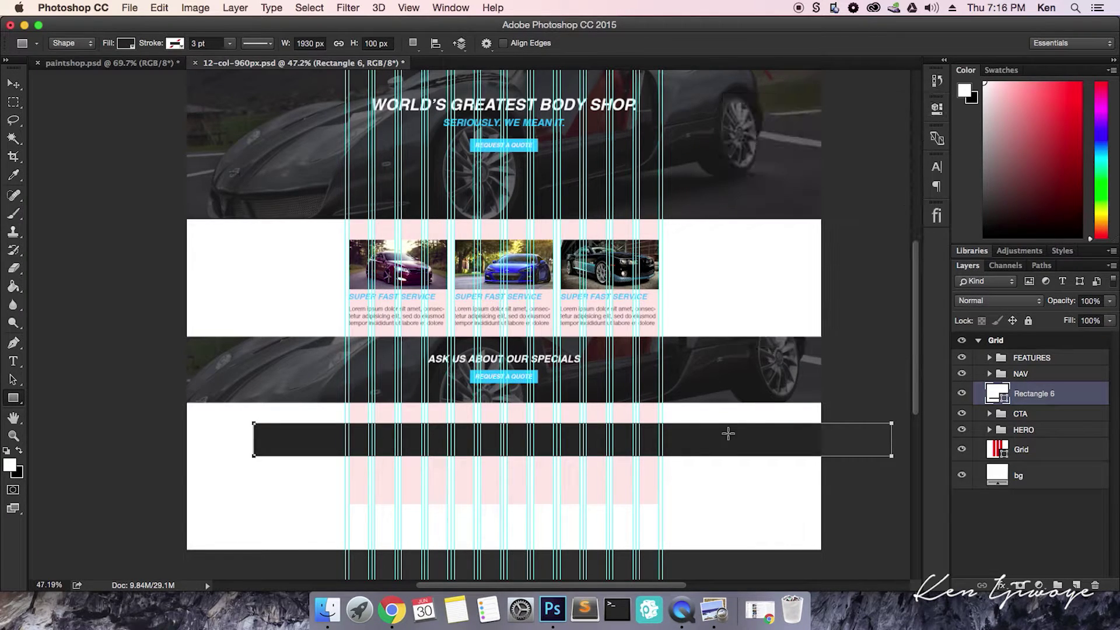
Move the dark footer rectangle flush under the call-to-action band so it spans the page width, and activate the Type tool
{"action": "key", "text": "v"}
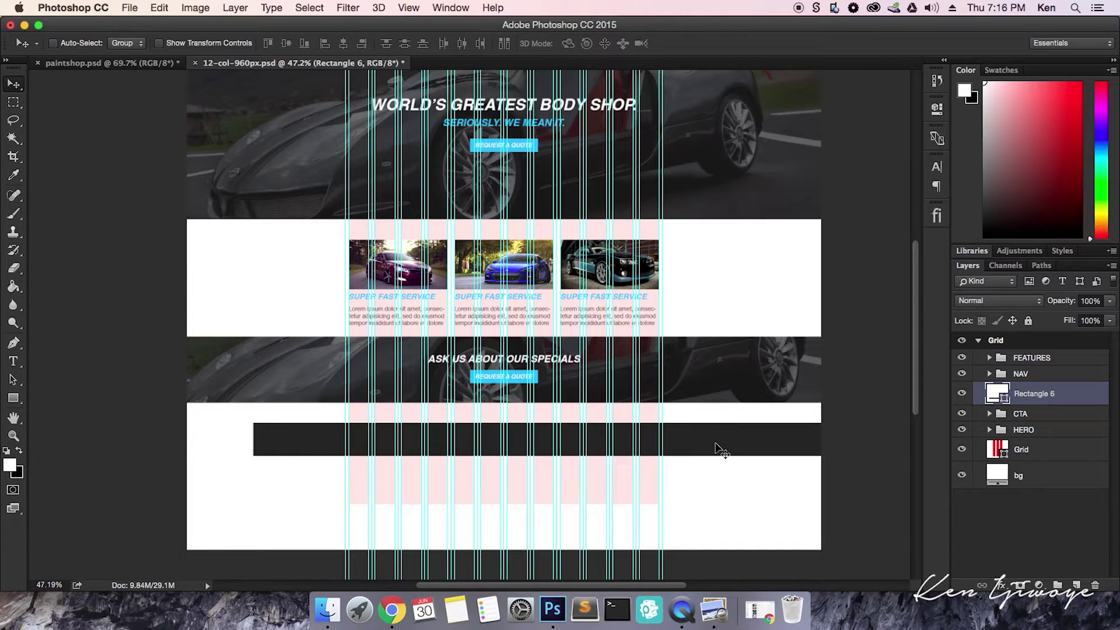
{"action": "left_click_drag", "start_coordinate": [730, 438], "coordinate": [676, 425]}
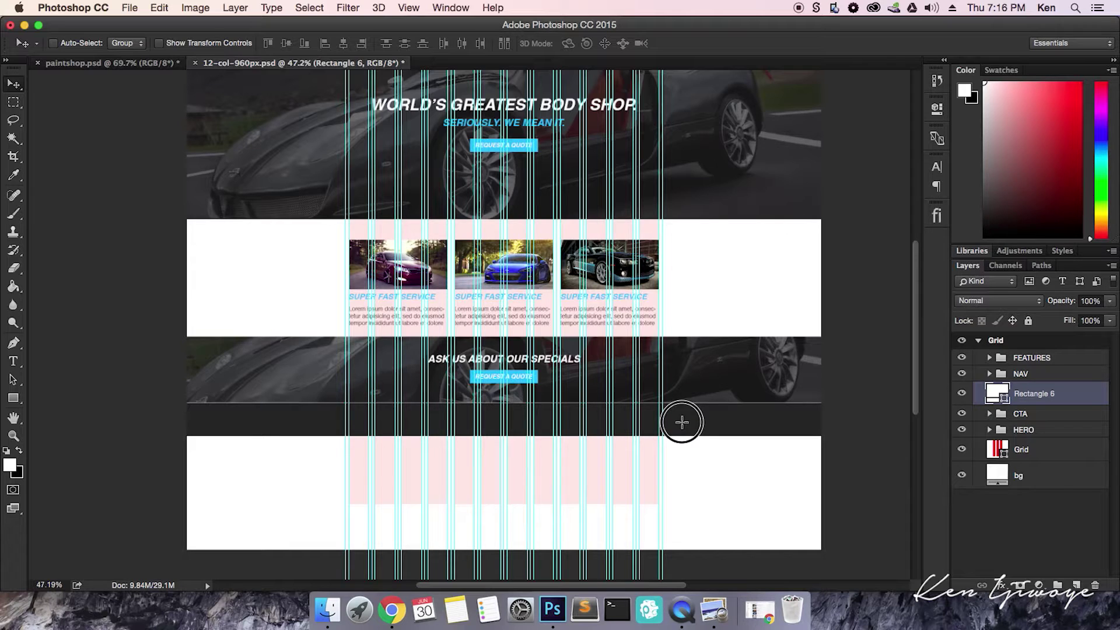
{"action": "left_click_drag", "start_coordinate": [681, 424], "coordinate": [687, 427]}
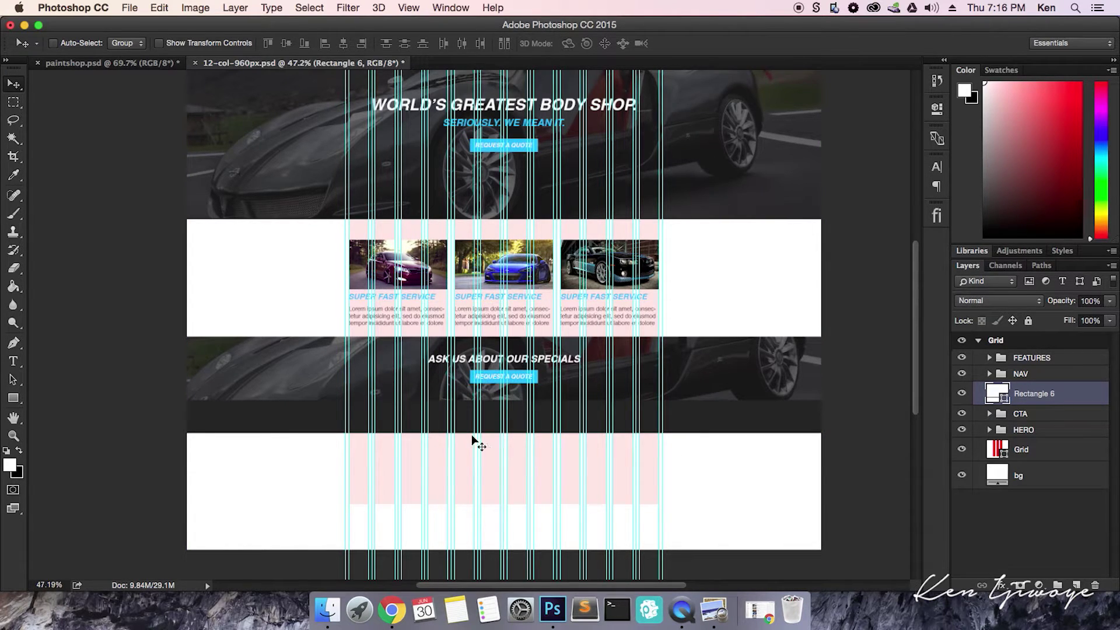
{"action": "key", "text": "z"}
{"action": "left_click_drag", "start_coordinate": [525, 421], "coordinate": [788, 411]}
{"action": "key", "text": "t"}
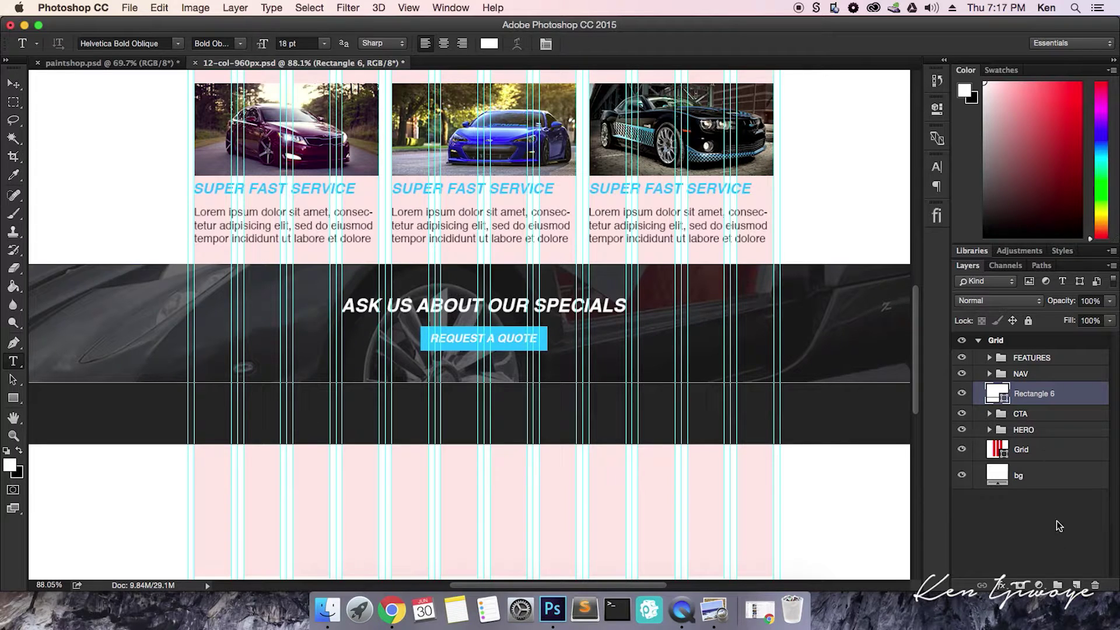
{"action": "left_click", "coordinate": [1075, 584]}
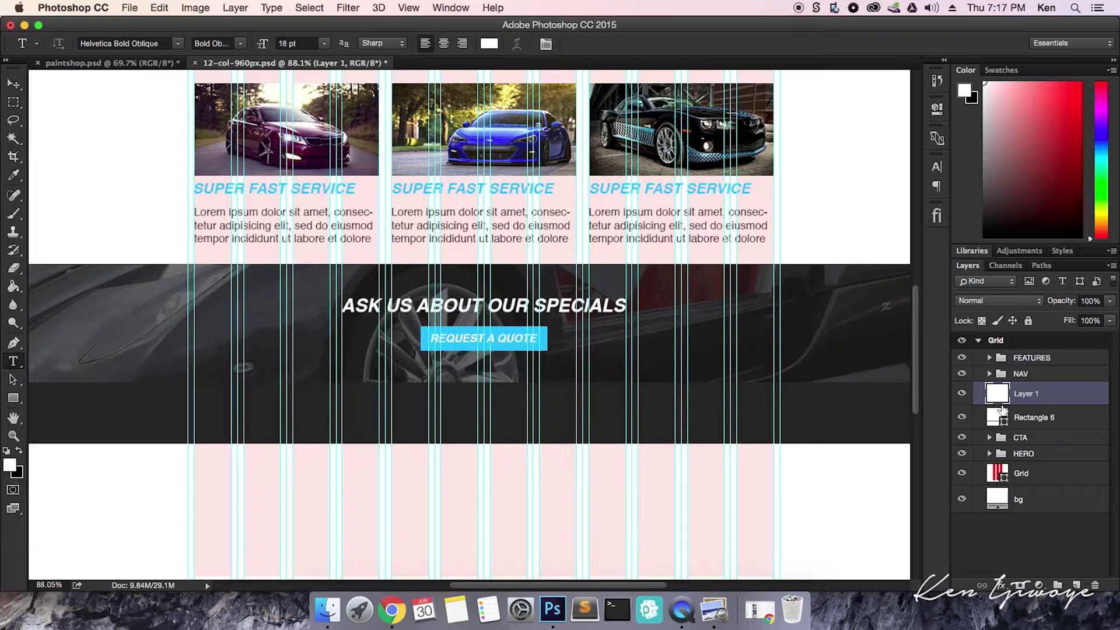
{"action": "left_click", "coordinate": [1095, 586]}
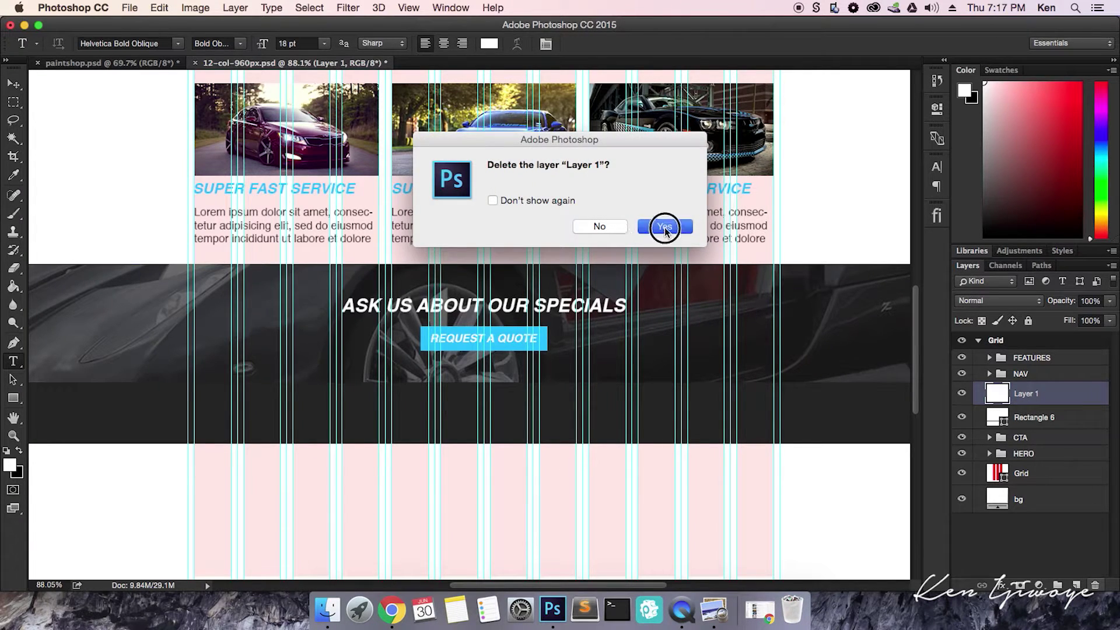
{"action": "left_click", "coordinate": [673, 227]}
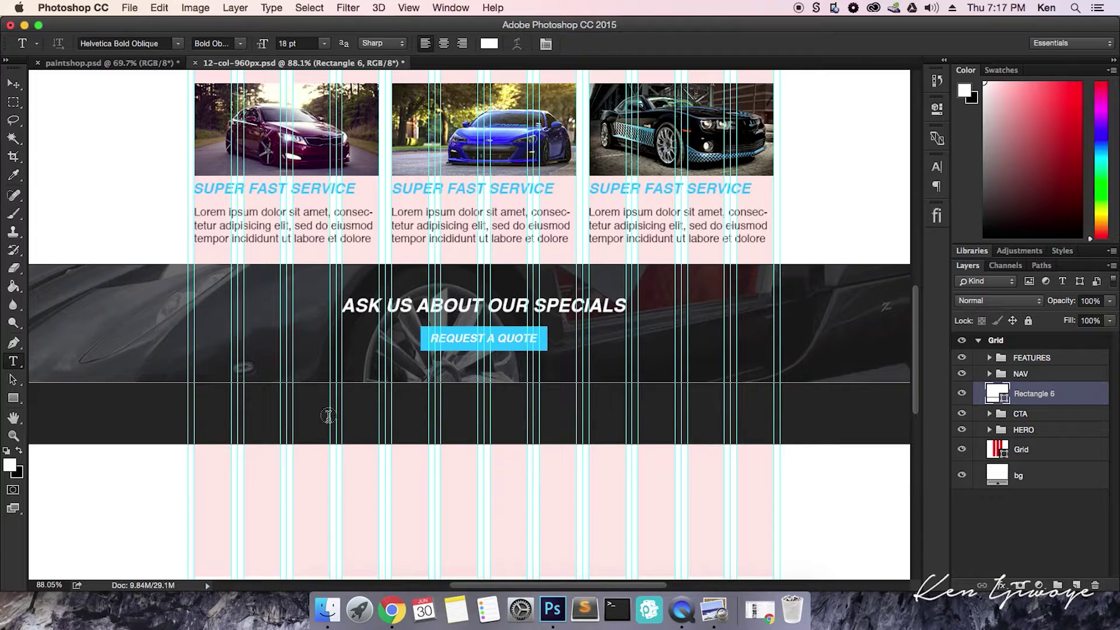
Add a new text layer in the dark footer band reading 2016 COPYRIGHT, a wide gap, and WEDABEST BODYSHOP
{"action": "left_click", "coordinate": [1077, 585]}
{"action": "left_click", "coordinate": [316, 419]}
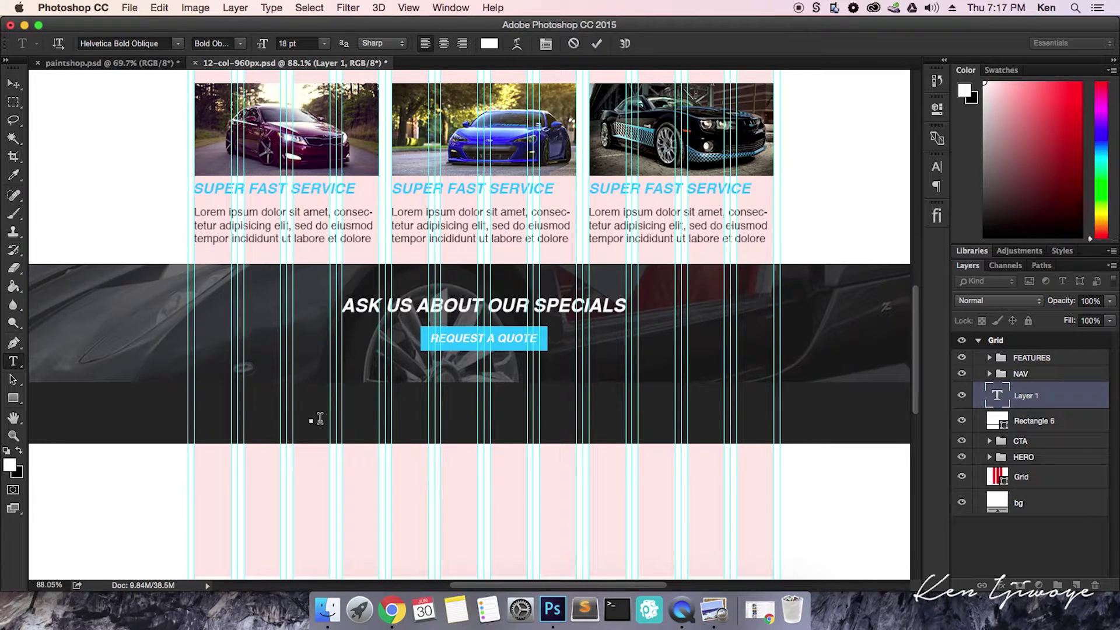
{"action": "type", "text": "2016 COPYRIGHT"}
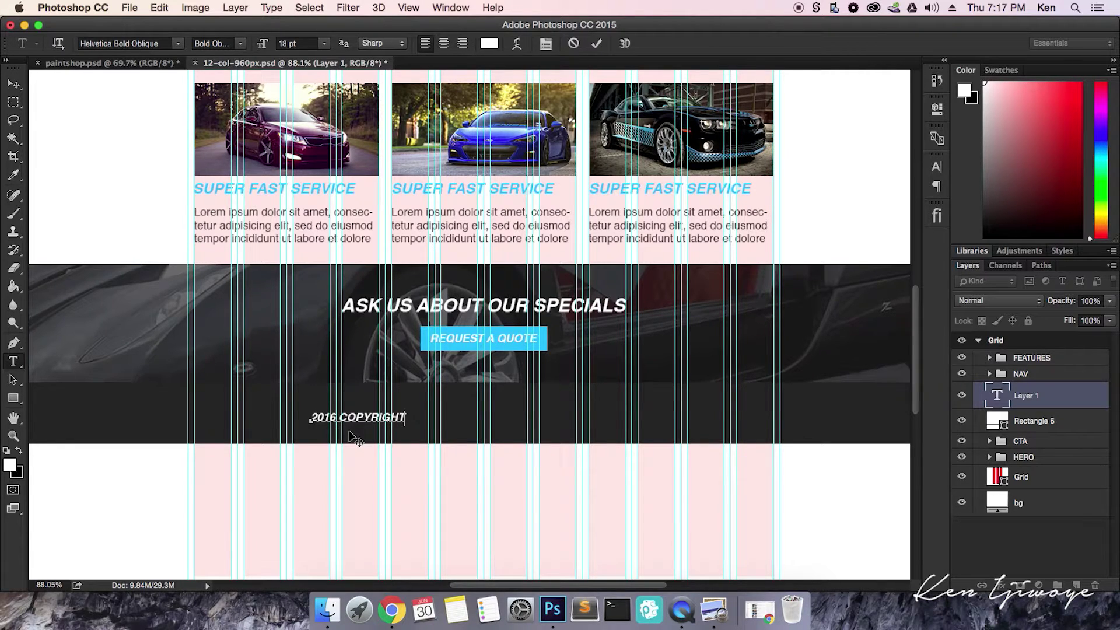
{"action": "type", "text": "WEDABEST BODYSHOP"}
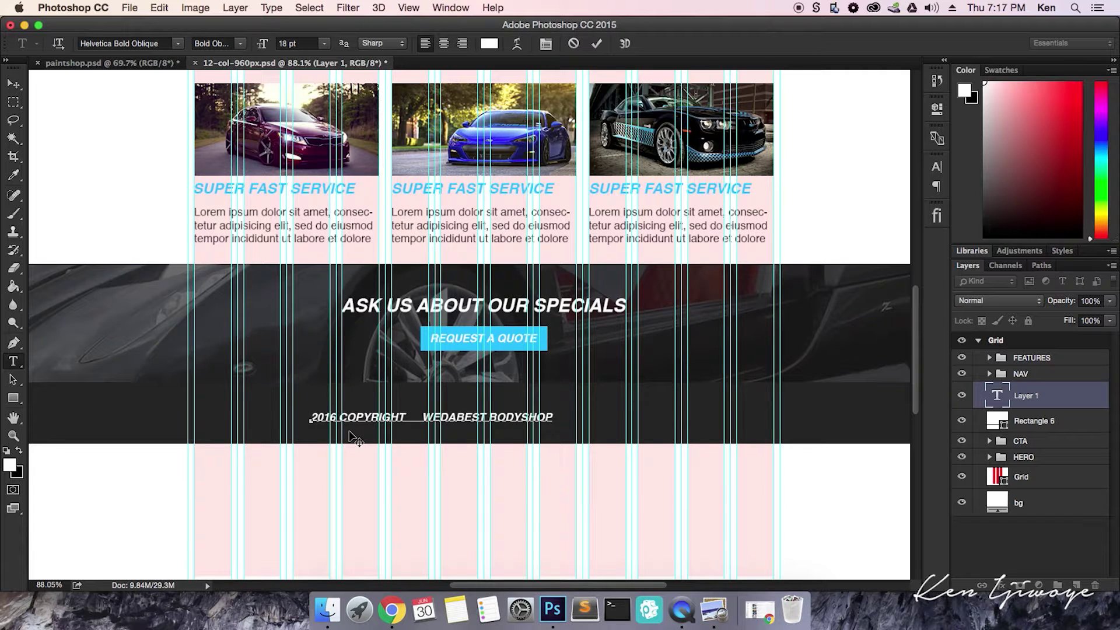
{"action": "left_click", "coordinate": [13, 84]}
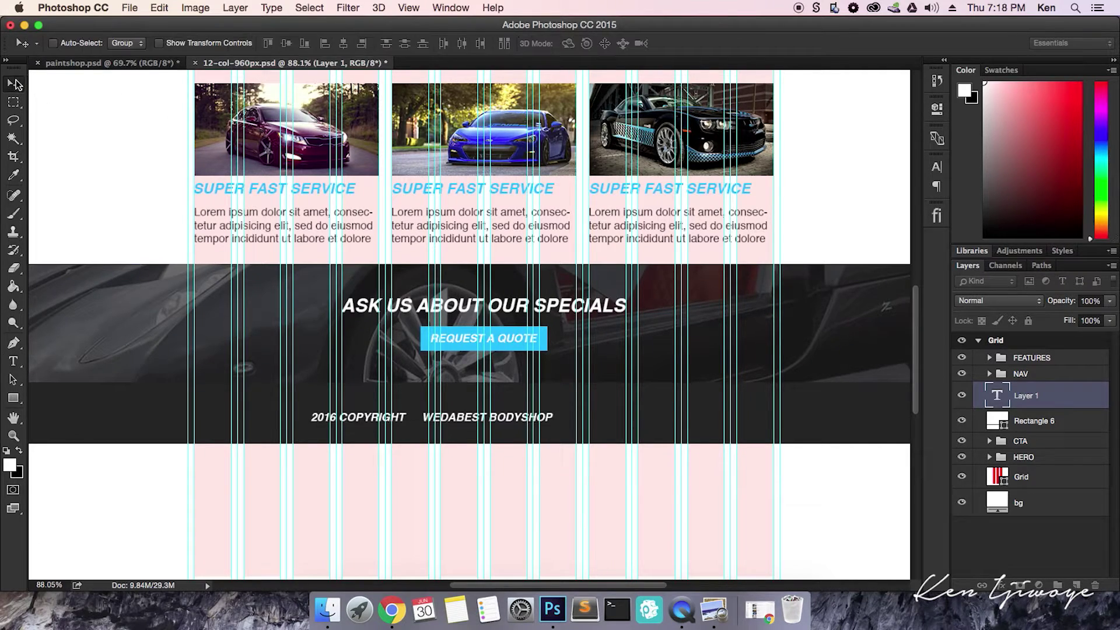
Center the copyright text within the footer band, aligned under the REQUEST A QUOTE button
{"action": "left_click", "coordinate": [464, 418]}
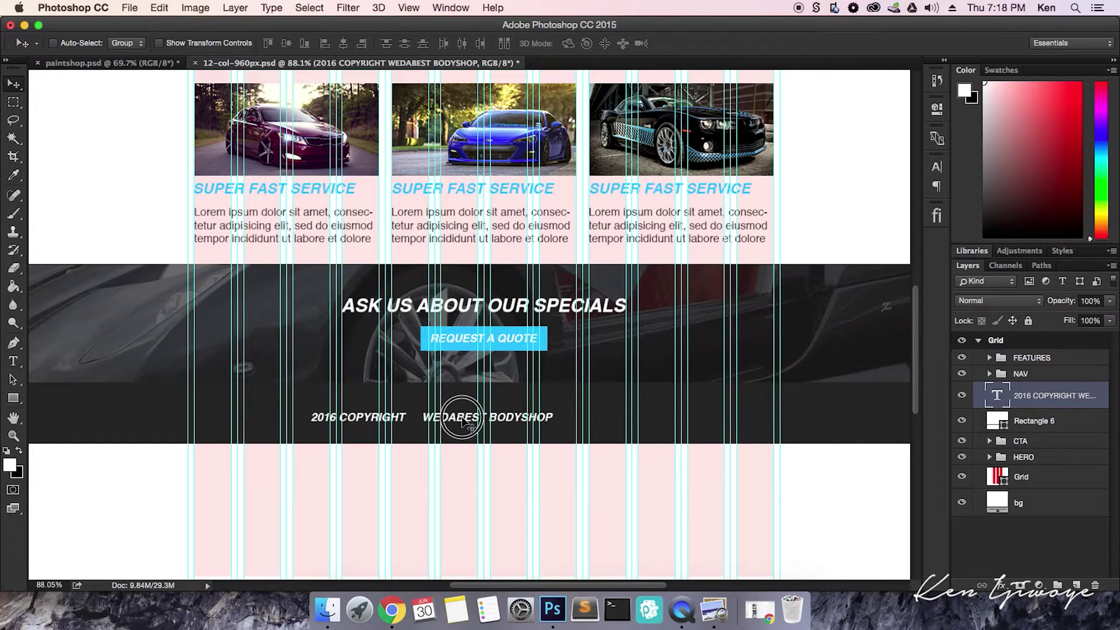
{"action": "left_click_drag", "start_coordinate": [463, 417], "coordinate": [464, 414]}
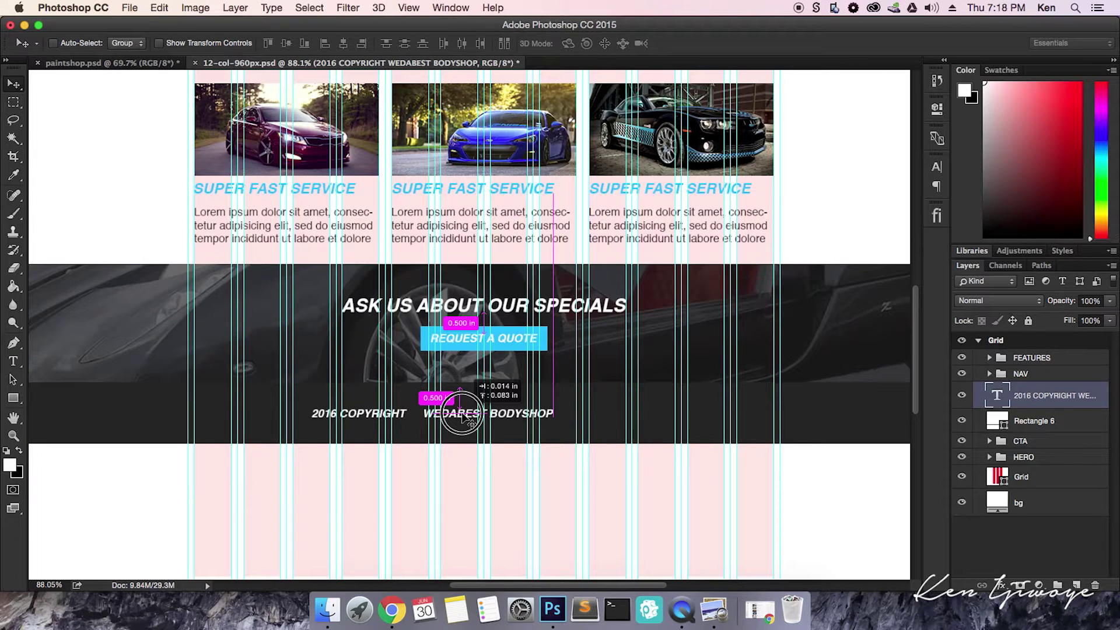
{"action": "left_click_drag", "start_coordinate": [463, 415], "coordinate": [514, 423]}
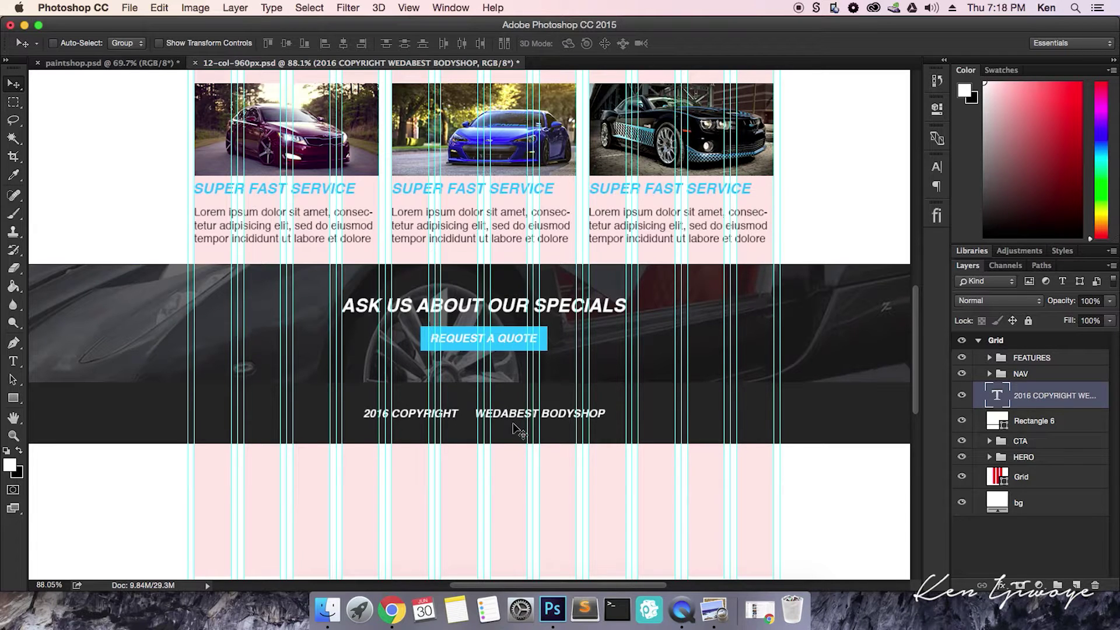
Select the Grid layer holding the pink columns and set its opacity to 10%
{"action": "key", "text": "z"}
{"action": "left_click", "coordinate": [666, 420], "text": "alt"}
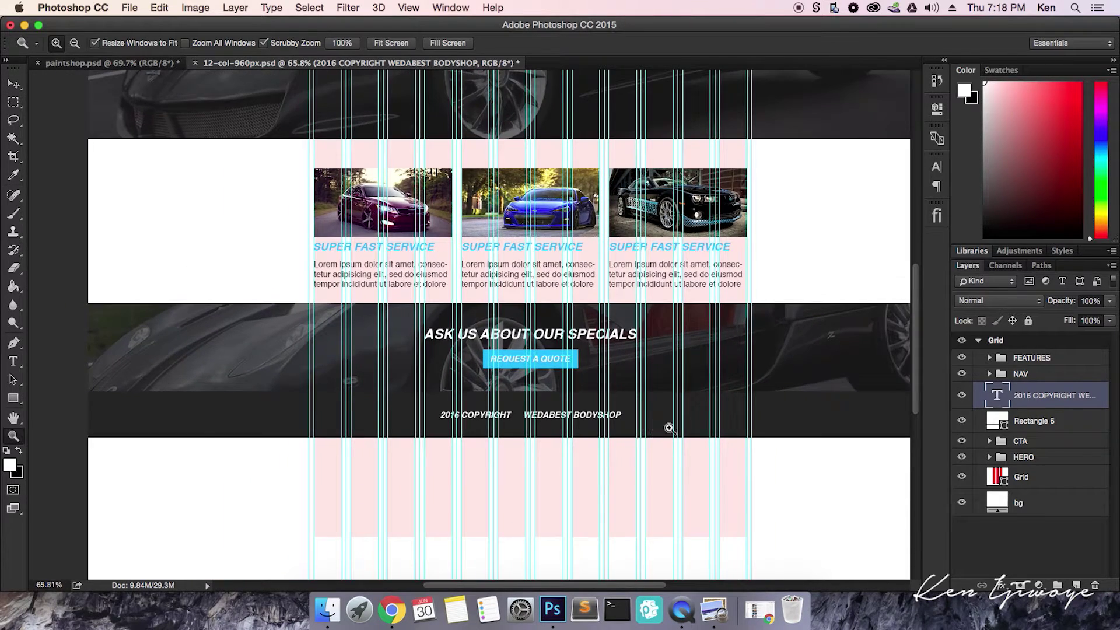
{"action": "left_click_drag", "start_coordinate": [576, 585], "coordinate": [597, 585]}
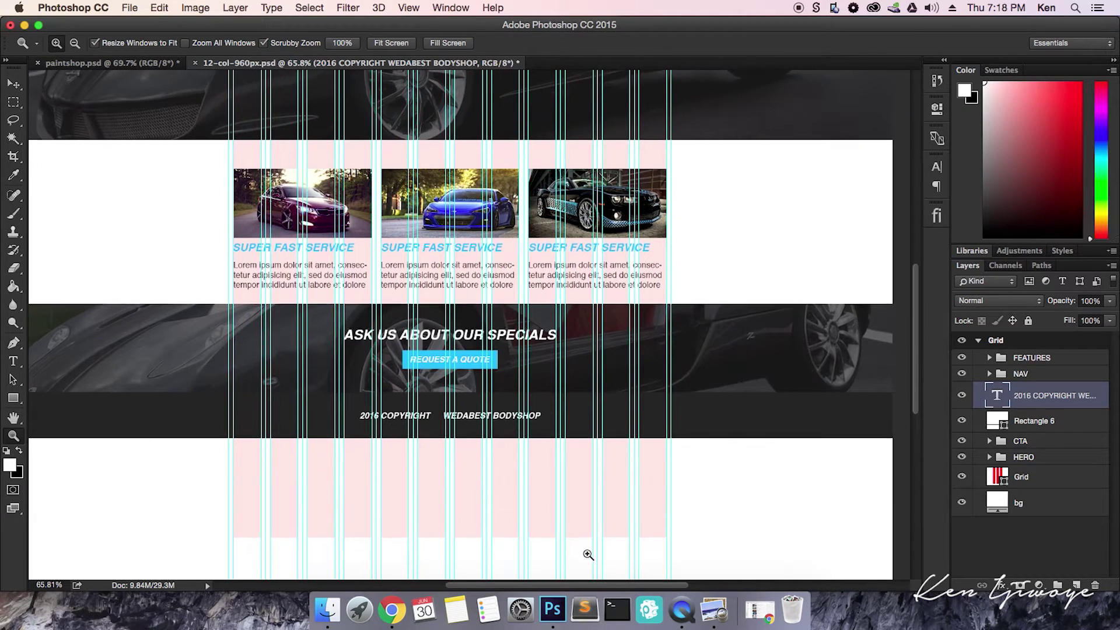
{"action": "scroll", "coordinate": [588, 555], "scroll_direction": "down", "scroll_amount": 3}
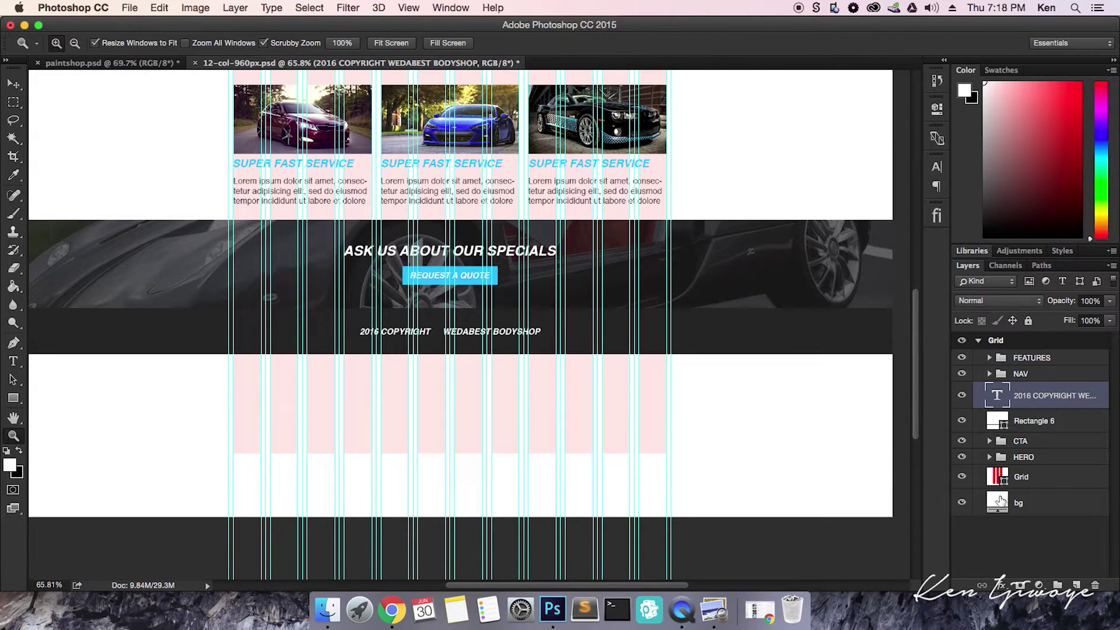
{"action": "left_click", "coordinate": [1032, 478]}
{"action": "key", "text": "1"}
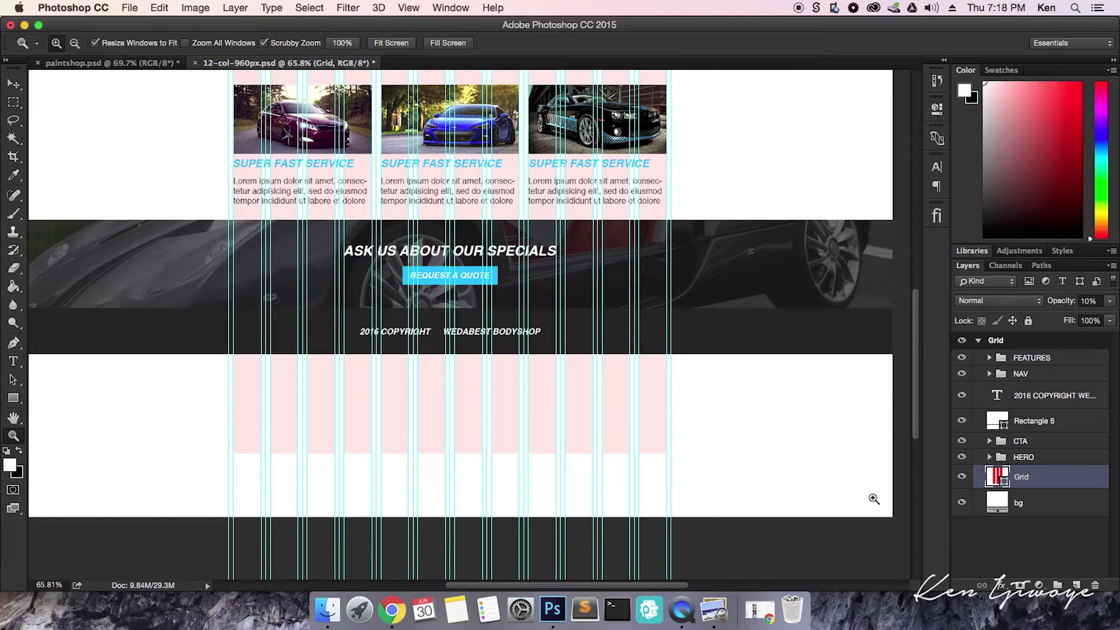
{"action": "key", "text": "t"}
{"action": "left_click", "coordinate": [1035, 478]}
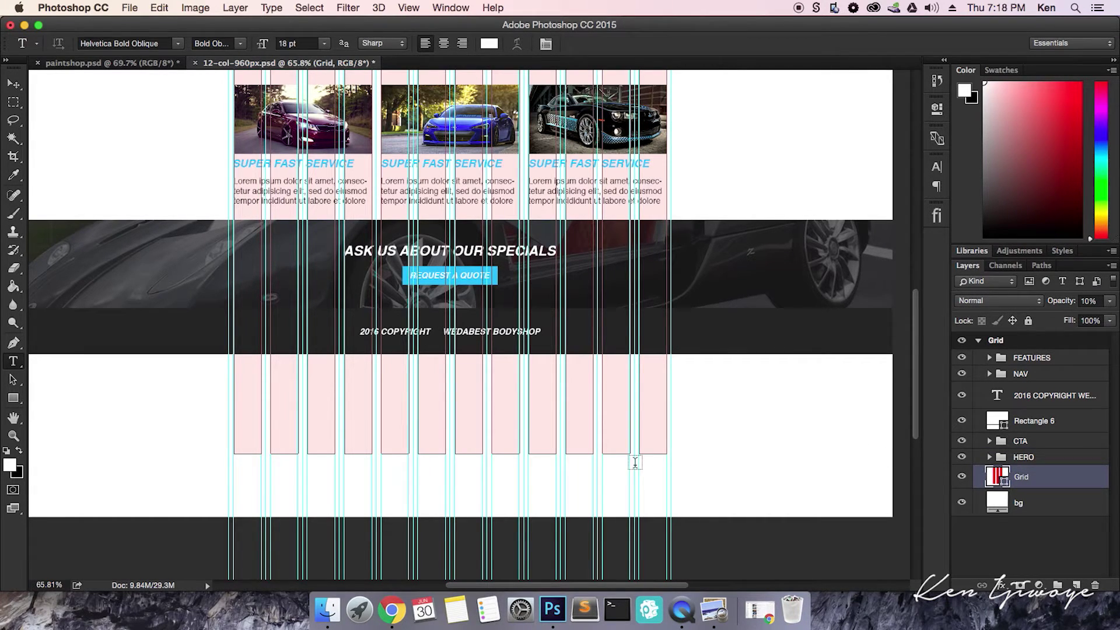
{"action": "key", "text": "v"}
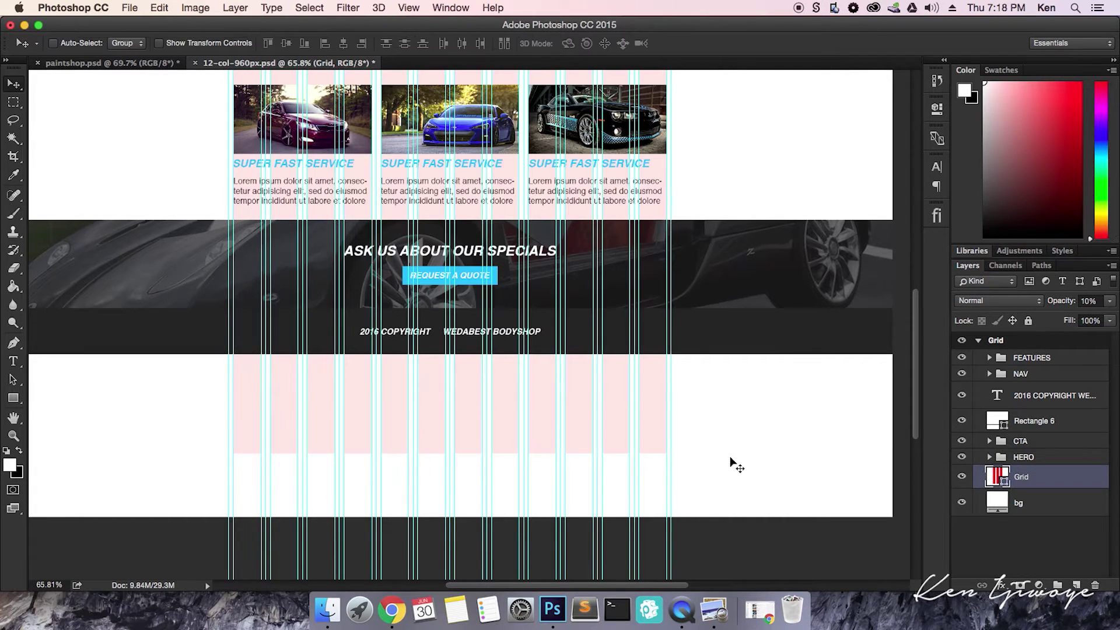
{"action": "left_click", "coordinate": [1050, 456]}
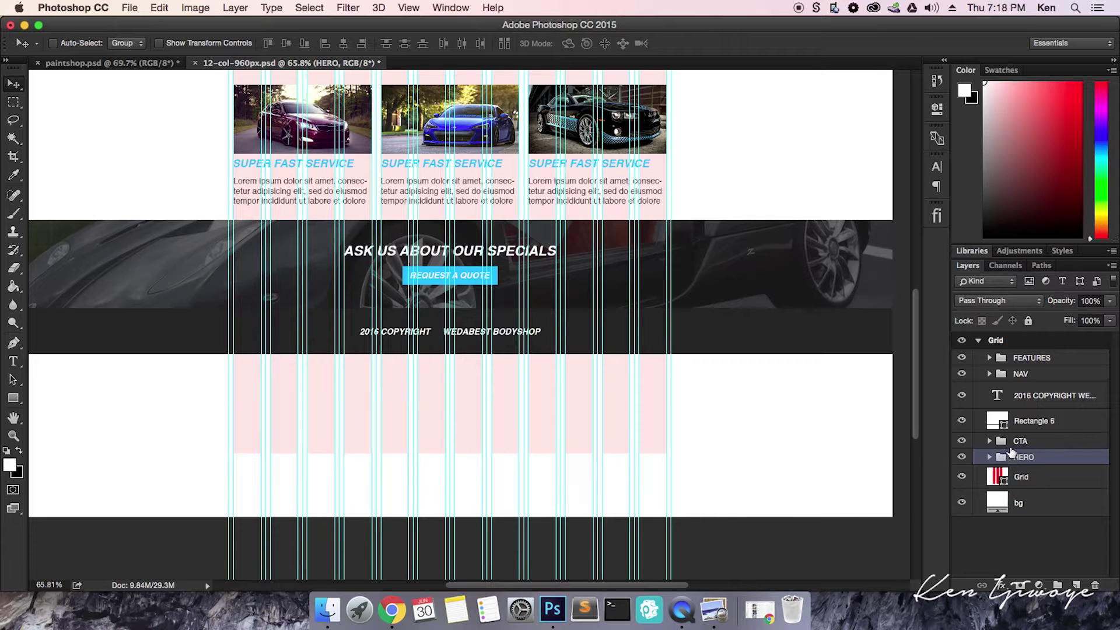
Shorten the Grid layer's pink columns to 85.29% height so they end at the lower edge of the footer band
{"action": "left_click", "coordinate": [1025, 477]}
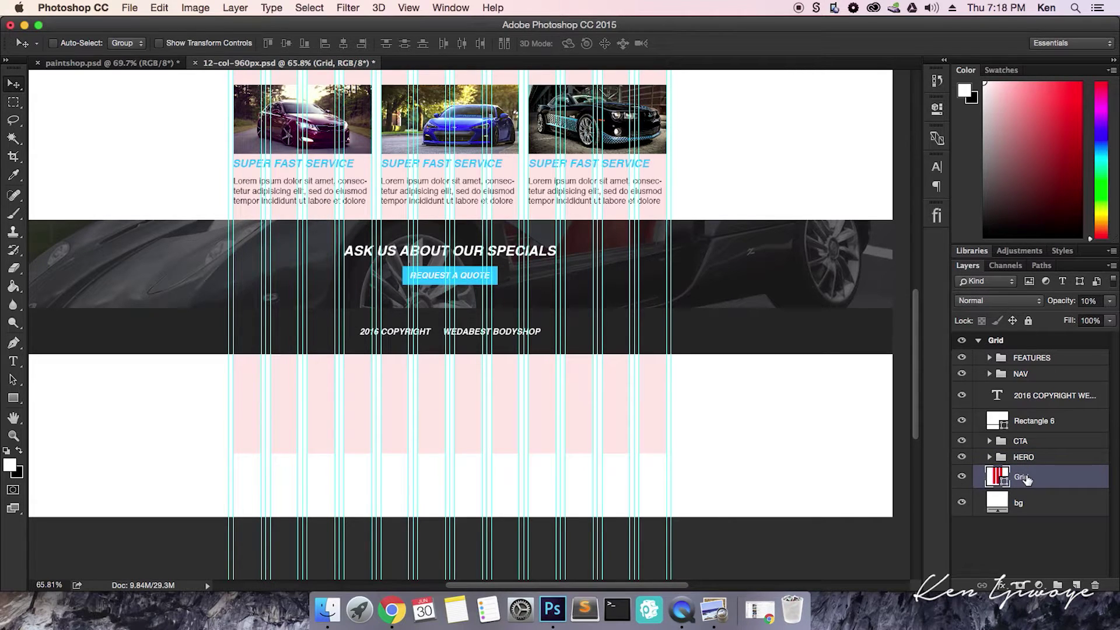
{"action": "key", "text": "super+t"}
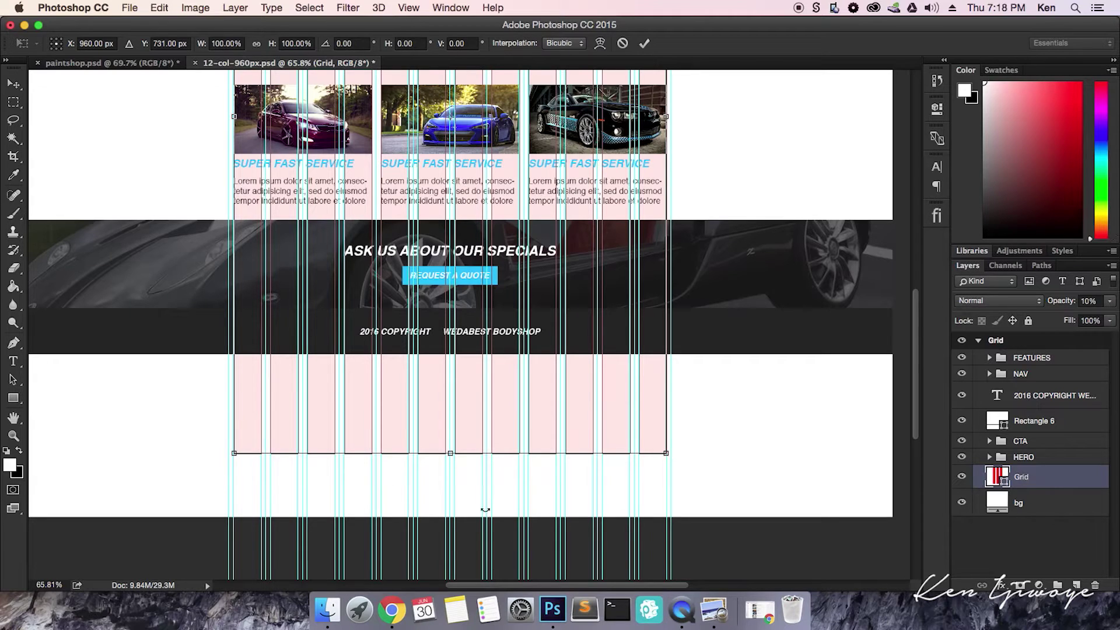
{"action": "left_click_drag", "start_coordinate": [451, 452], "coordinate": [455, 348]}
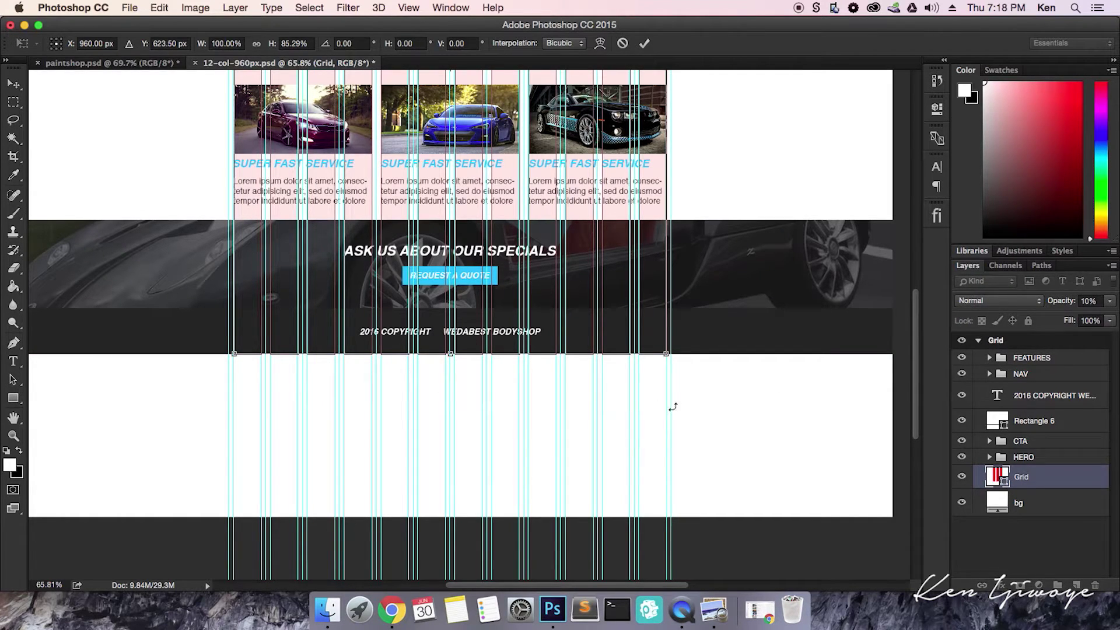
{"action": "key", "text": "Return"}
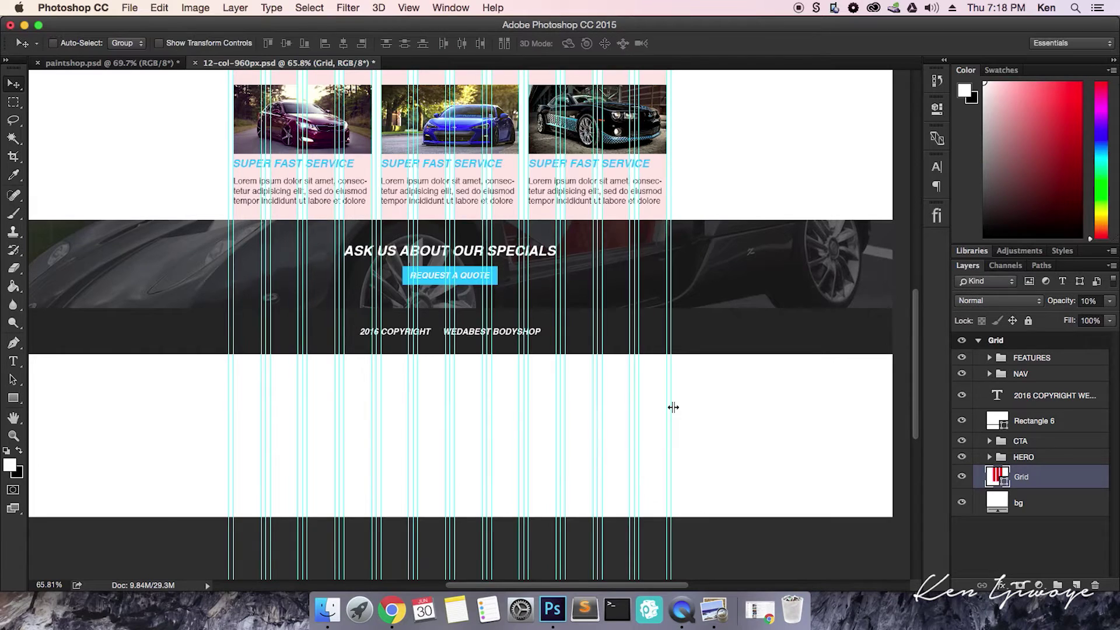
Crop the empty area below the footer band so the canvas measures 1920 by 1247 px, and return to the Move tool
{"action": "key", "text": "c"}
{"action": "left_click", "coordinate": [999, 342]}
{"action": "left_click_drag", "start_coordinate": [453, 516], "coordinate": [464, 358]}
{"action": "key", "text": "Return"}
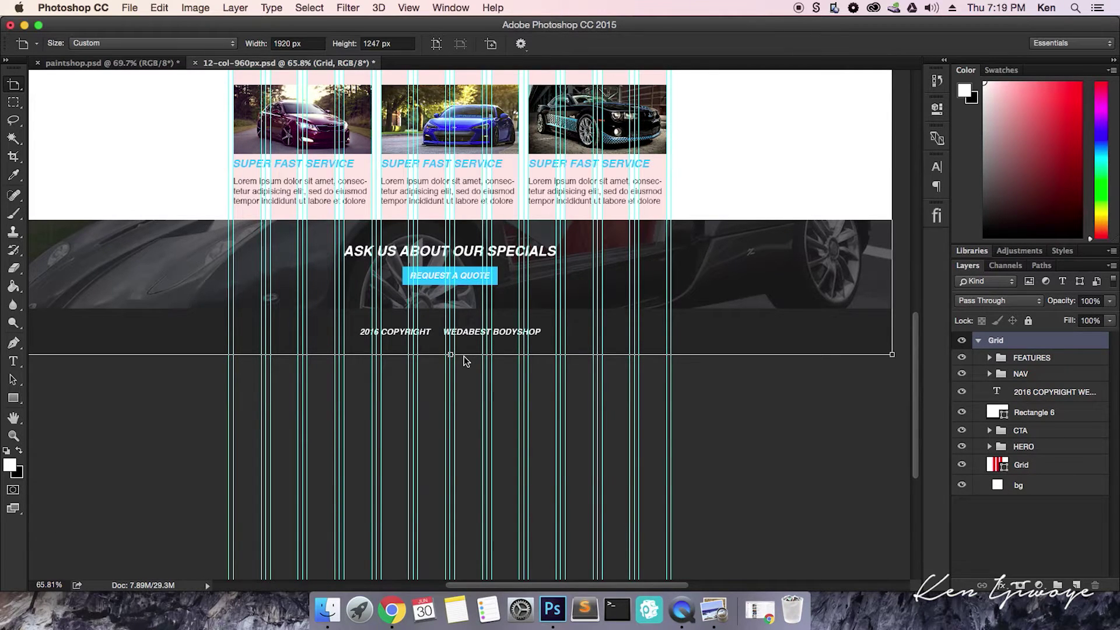
{"action": "left_click", "coordinate": [1016, 361]}
{"action": "key", "text": "v"}
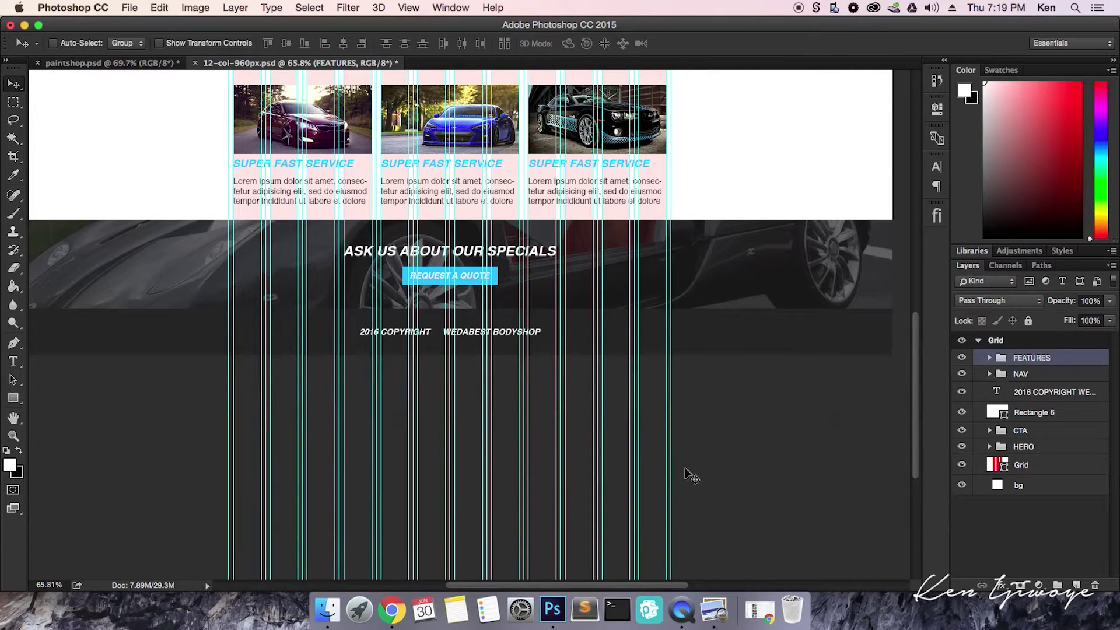
Hide the guides over the page layout
{"action": "scroll", "coordinate": [692, 476], "scroll_direction": "up", "scroll_amount": 6}
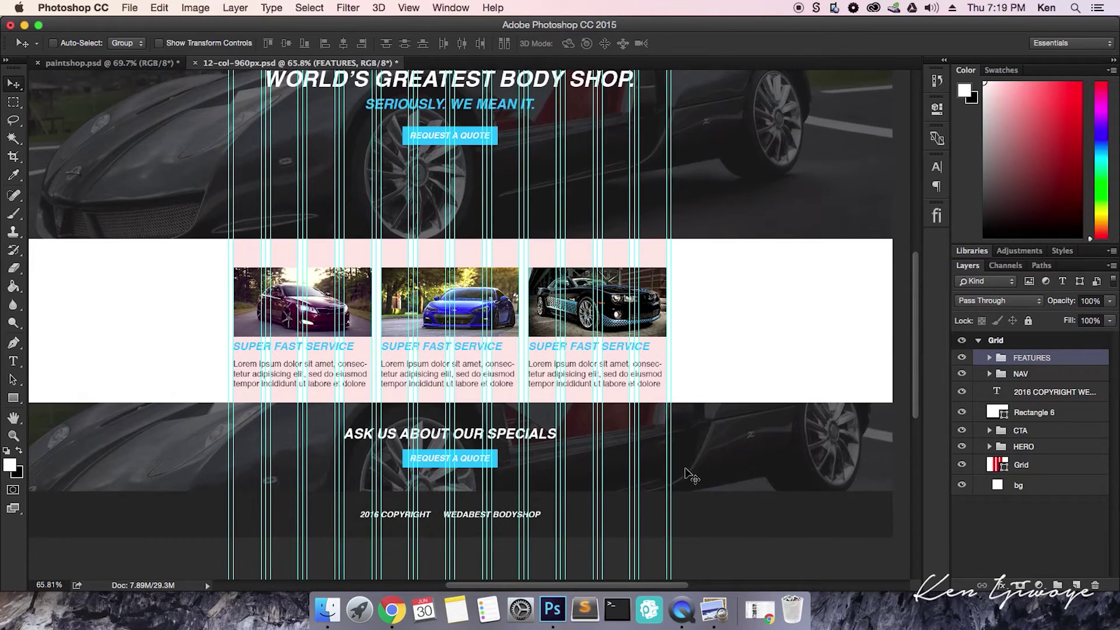
{"action": "scroll", "coordinate": [685, 469], "scroll_direction": "up", "scroll_amount": 4}
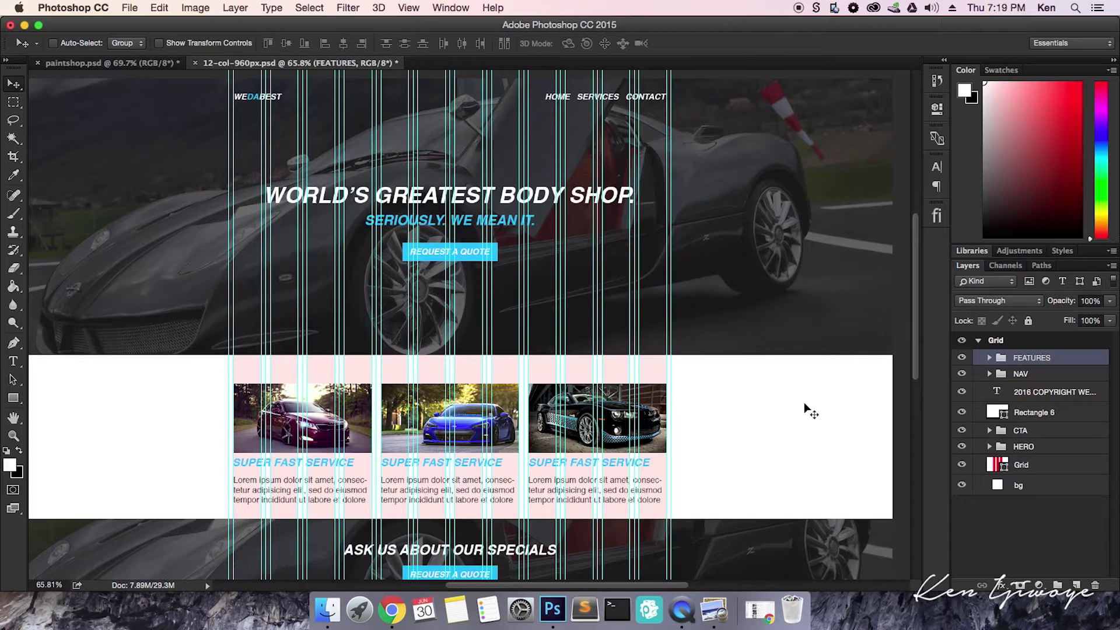
{"action": "key", "text": "super+semicolon"}
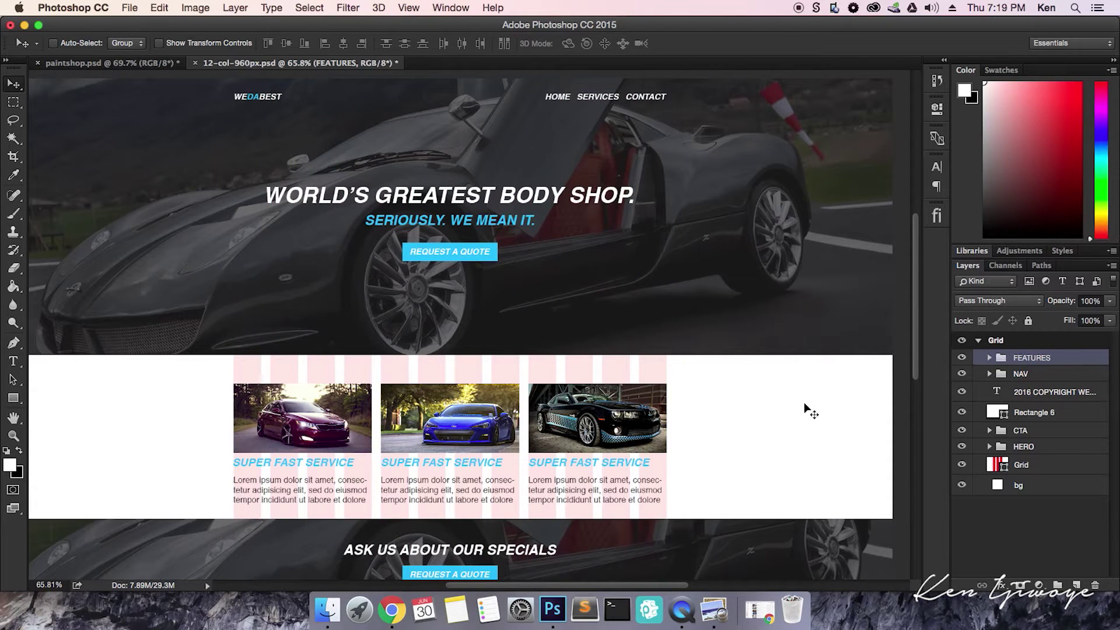
{"action": "key", "text": "super+semicolon"}
{"action": "key", "text": "super+semicolon"}
{"action": "key", "text": "super+semicolon"}
{"action": "key", "text": "super+semicolon"}
Review the whole page without guides, from the navigation and hero section down to the footer
{"action": "scroll", "coordinate": [804, 404], "scroll_direction": "down", "scroll_amount": 2}
{"action": "scroll", "coordinate": [805, 404], "scroll_direction": "up", "scroll_amount": 1}
{"action": "scroll", "coordinate": [805, 410], "scroll_direction": "up", "scroll_amount": 2}
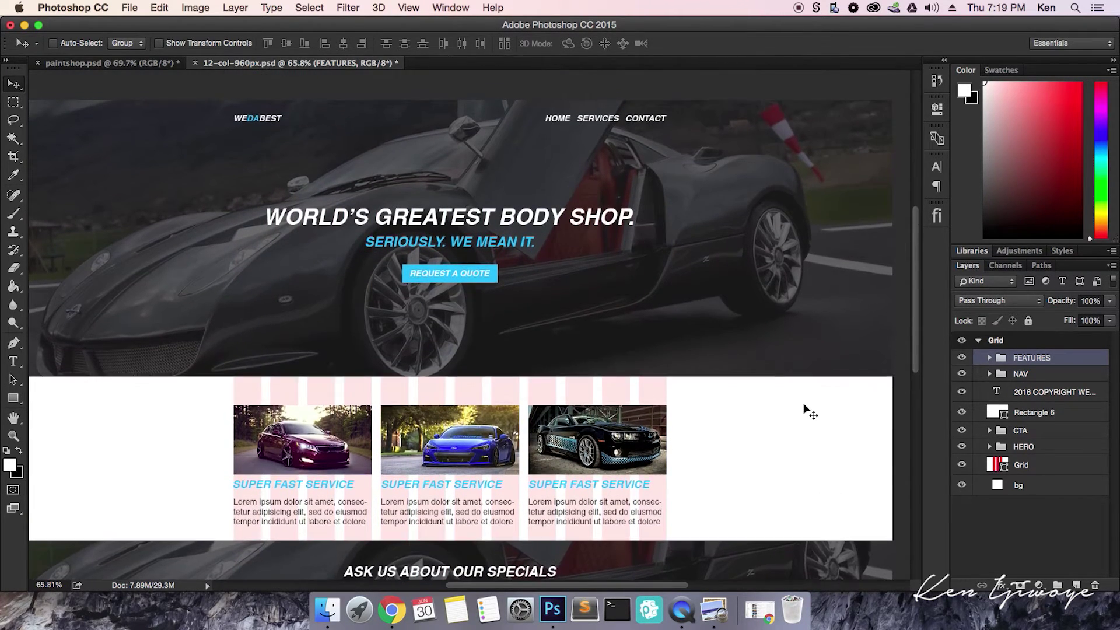
{"action": "scroll", "coordinate": [805, 410], "scroll_direction": "down", "scroll_amount": 8}
{"action": "scroll", "coordinate": [640, 412], "scroll_direction": "down", "scroll_amount": 3}
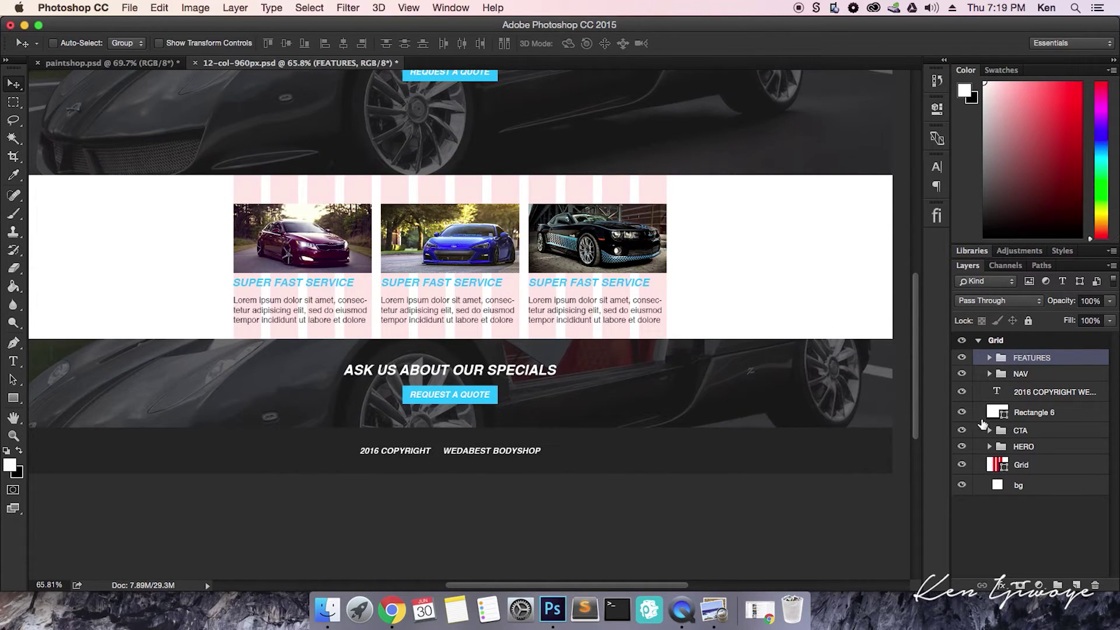
{"action": "left_click_drag", "start_coordinate": [916, 414], "coordinate": [920, 394]}
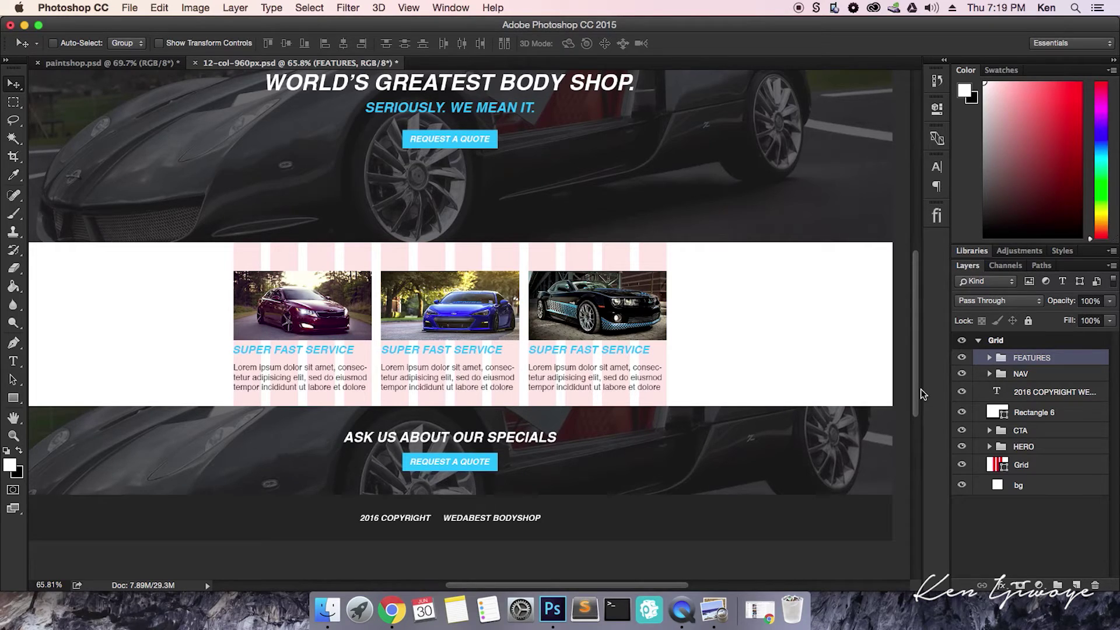
{"action": "scroll", "coordinate": [662, 263], "scroll_direction": "up", "scroll_amount": 5}
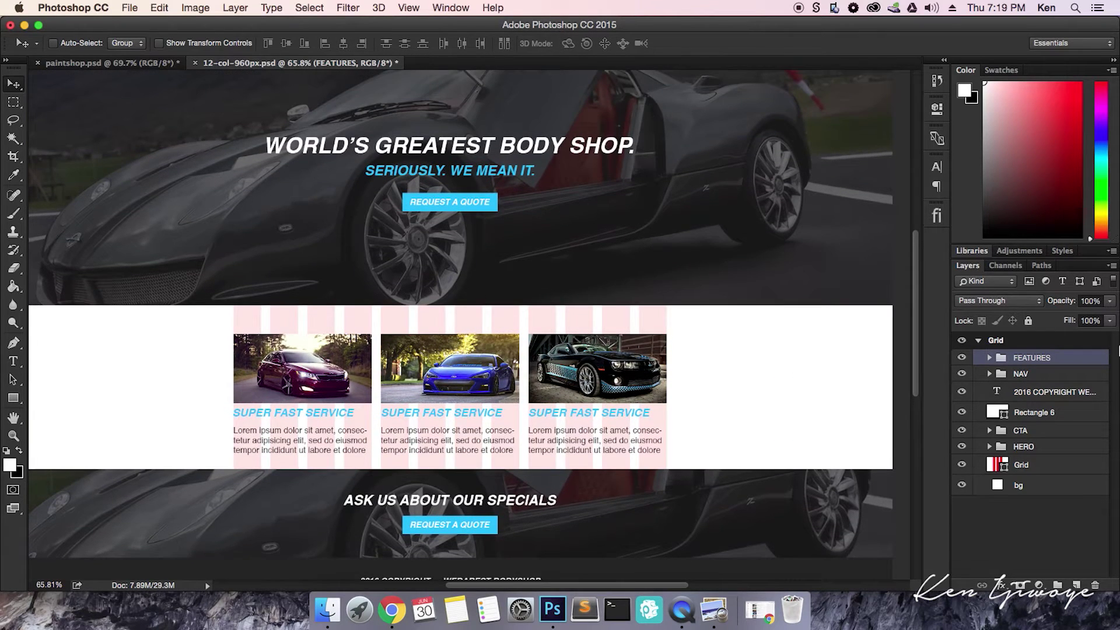
{"action": "scroll", "coordinate": [637, 277], "scroll_direction": "up", "scroll_amount": 3}
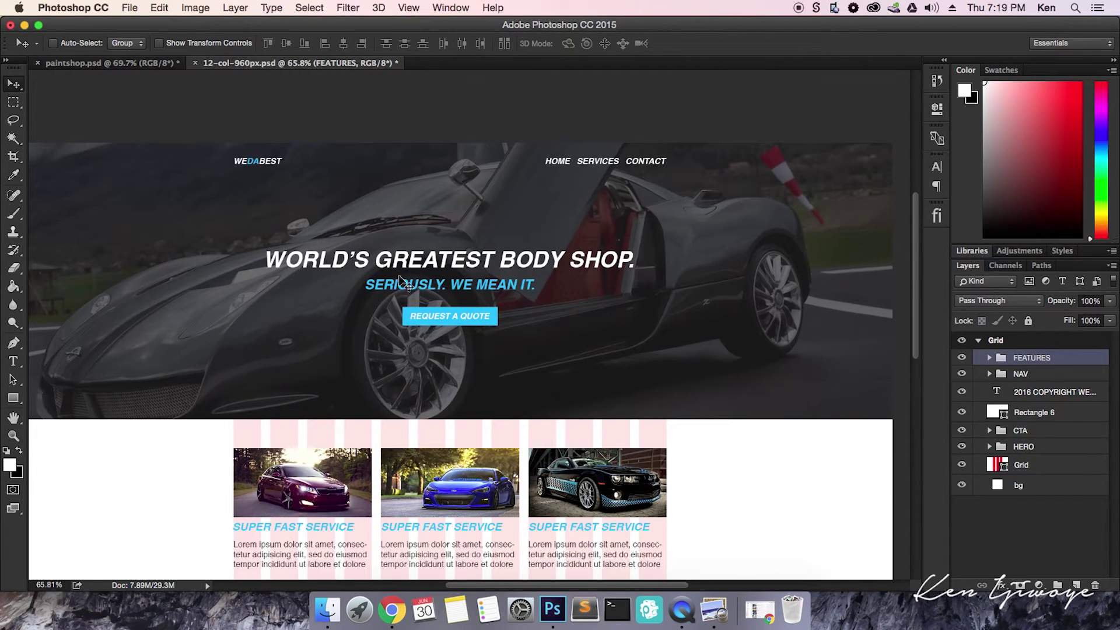
{"action": "scroll", "coordinate": [425, 412], "scroll_direction": "down", "scroll_amount": 3}
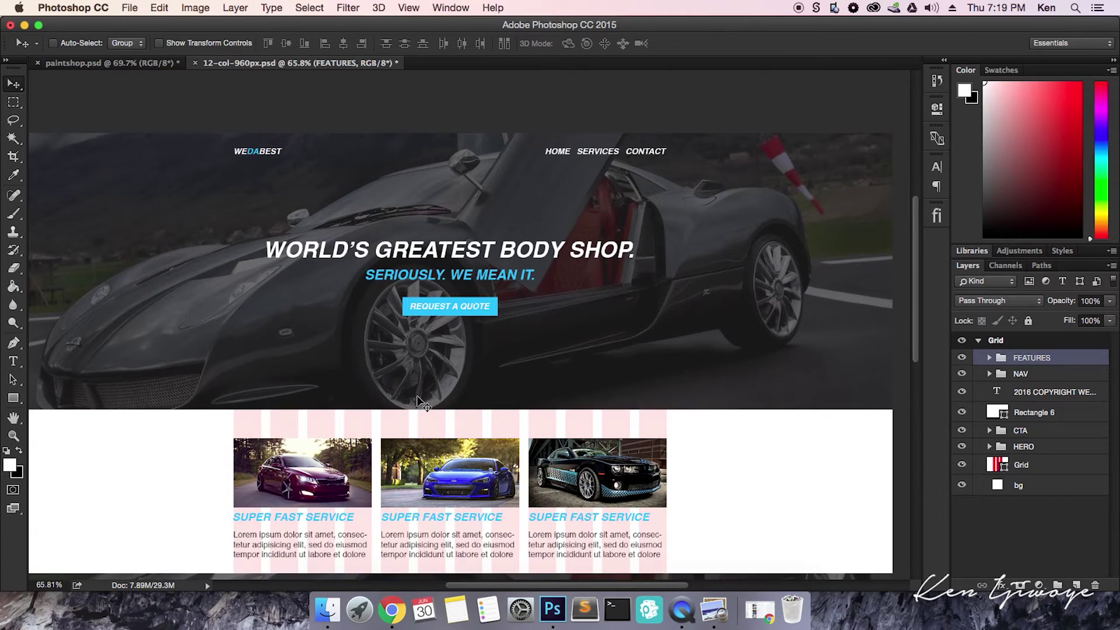
{"action": "scroll", "coordinate": [637, 475], "scroll_direction": "down", "scroll_amount": 4}
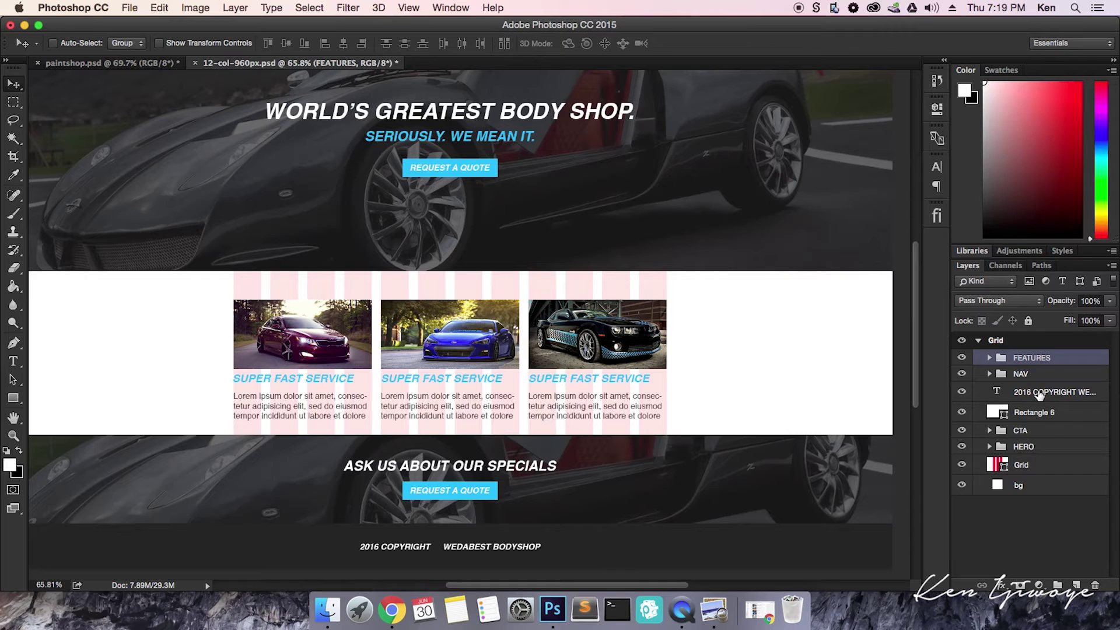
Group the copyright text layer with Rectangle 6 and name the group FOOTER
{"action": "left_click", "coordinate": [1048, 411]}
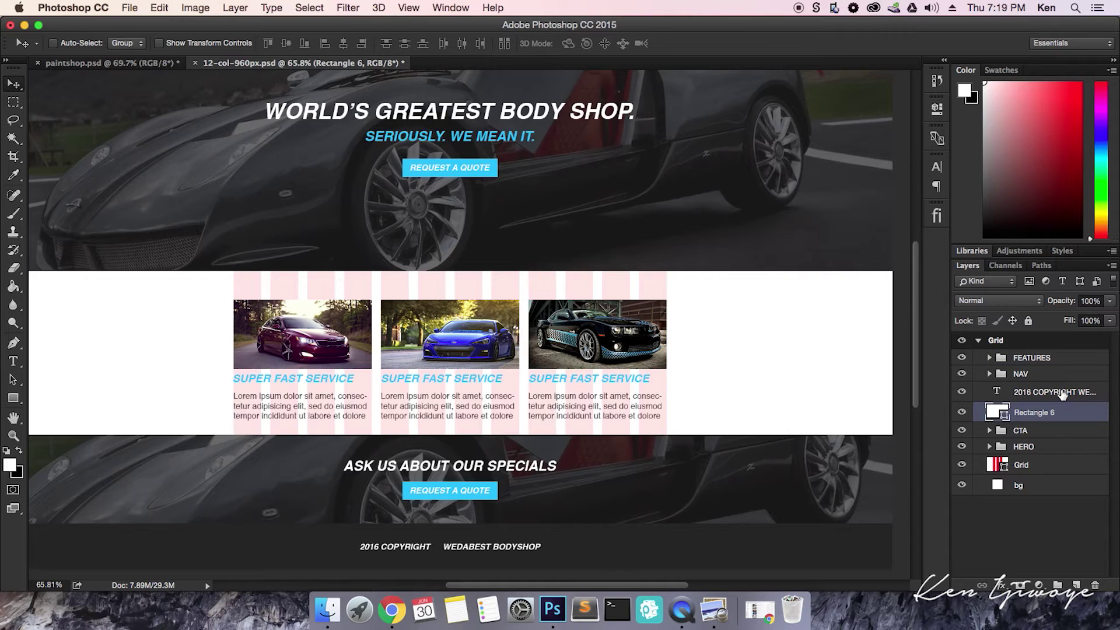
{"action": "left_click", "coordinate": [1062, 394], "text": "shift"}
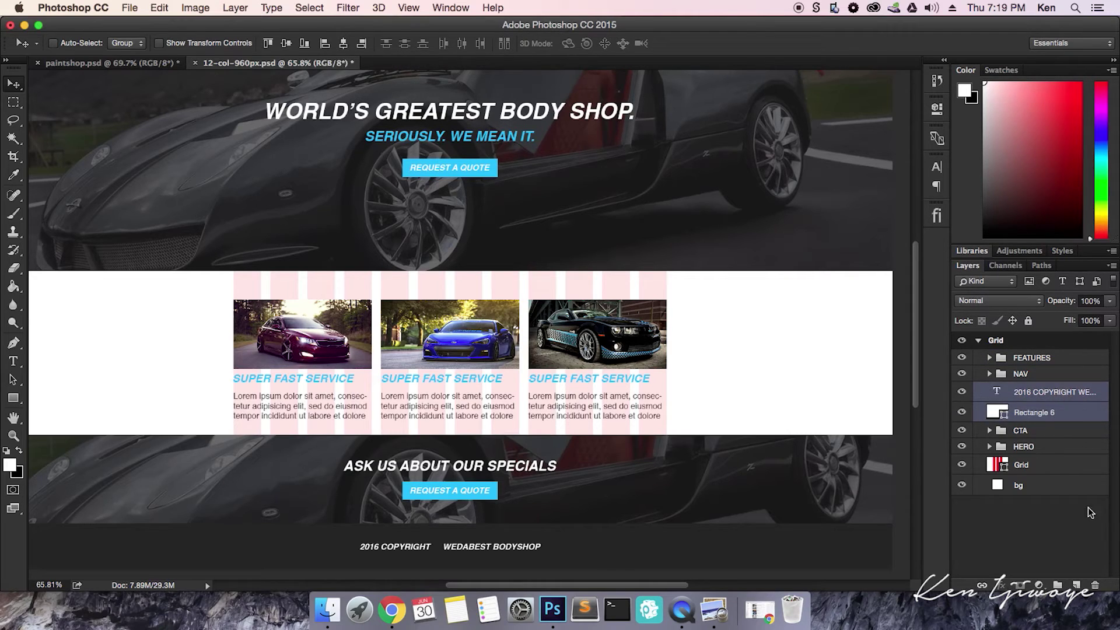
{"action": "key", "text": "super+g"}
{"action": "left_click", "coordinate": [1034, 391]}
{"action": "double_click", "coordinate": [1034, 390]}
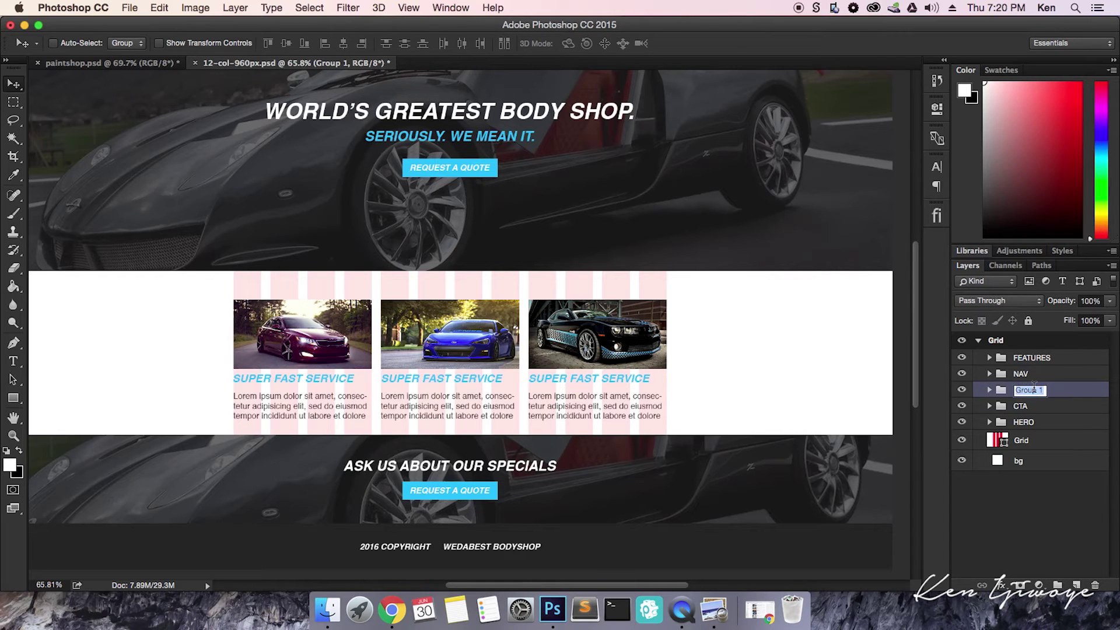
{"action": "type", "text": "FOOTER"}
{"action": "key", "text": "Return"}
Reorder the layer groups to follow the page: NAV, HERO, FEATURES, CTA, FOOTER
{"action": "left_click", "coordinate": [1024, 375]}
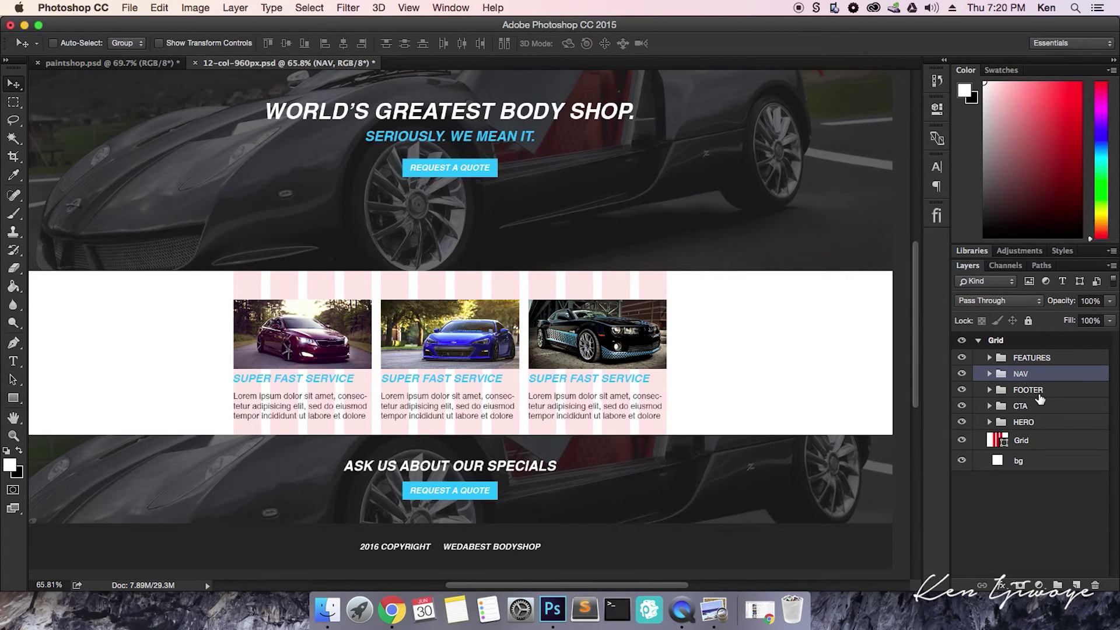
{"action": "left_click_drag", "start_coordinate": [1029, 422], "coordinate": [1032, 389]}
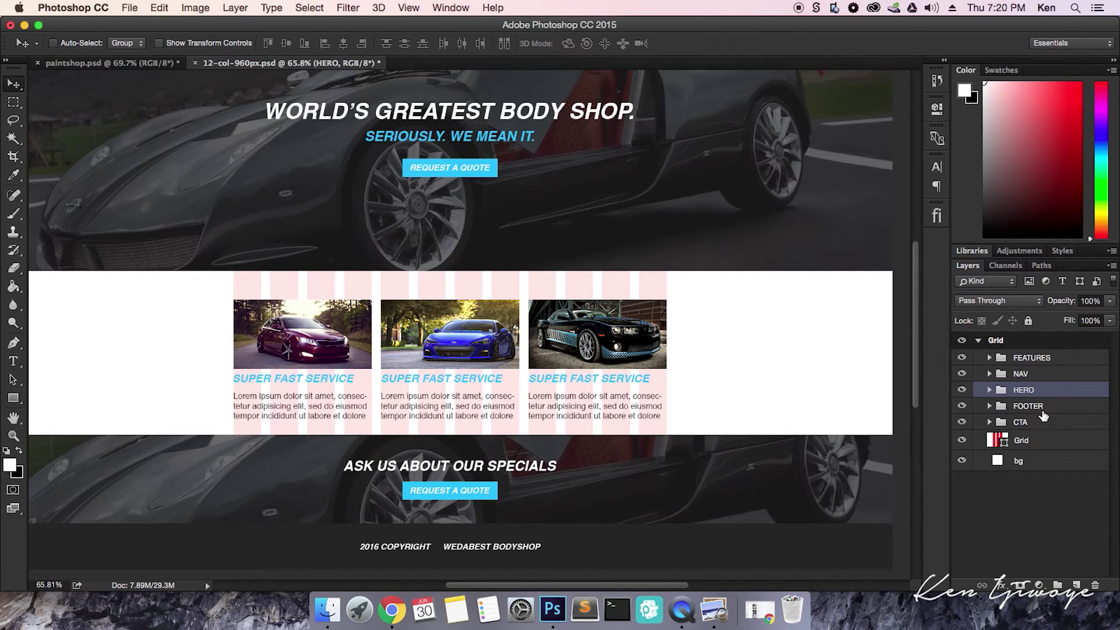
{"action": "left_click_drag", "start_coordinate": [1030, 361], "coordinate": [1025, 402]}
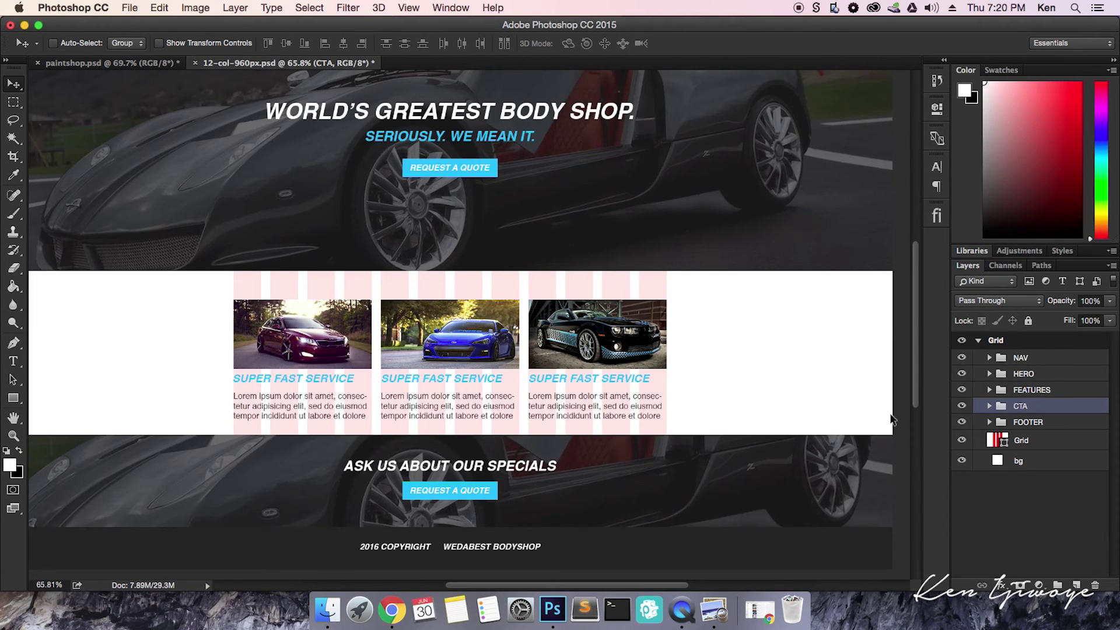
{"action": "scroll", "coordinate": [567, 331], "scroll_direction": "up", "scroll_amount": 1}
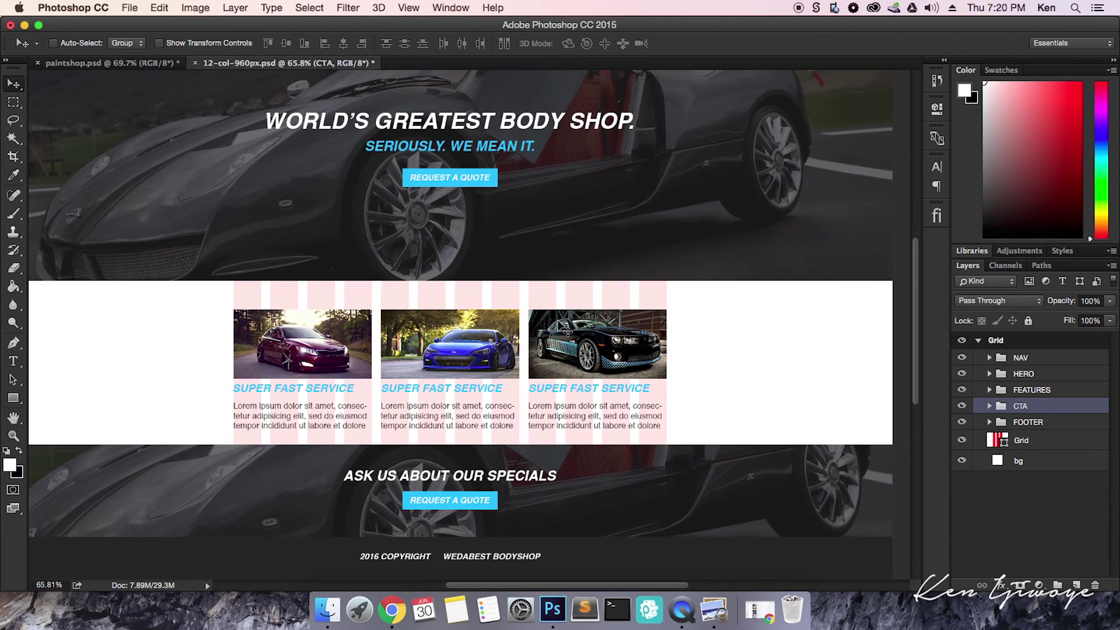
{"action": "scroll", "coordinate": [567, 331], "scroll_direction": "down", "scroll_amount": 1}
{"action": "scroll", "coordinate": [567, 330], "scroll_direction": "up", "scroll_amount": 2}
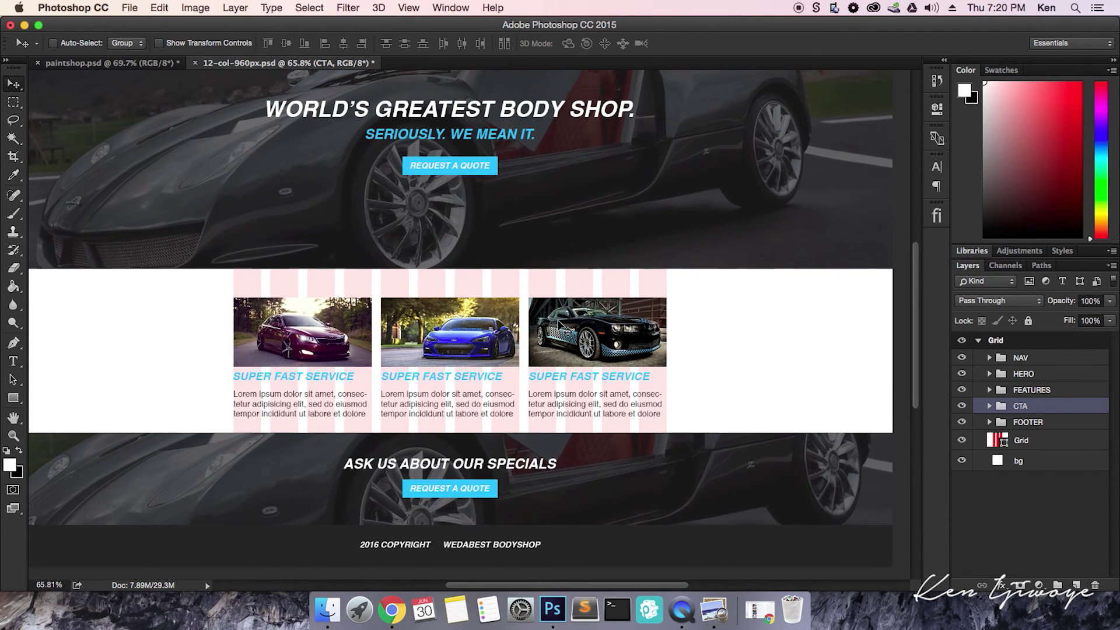